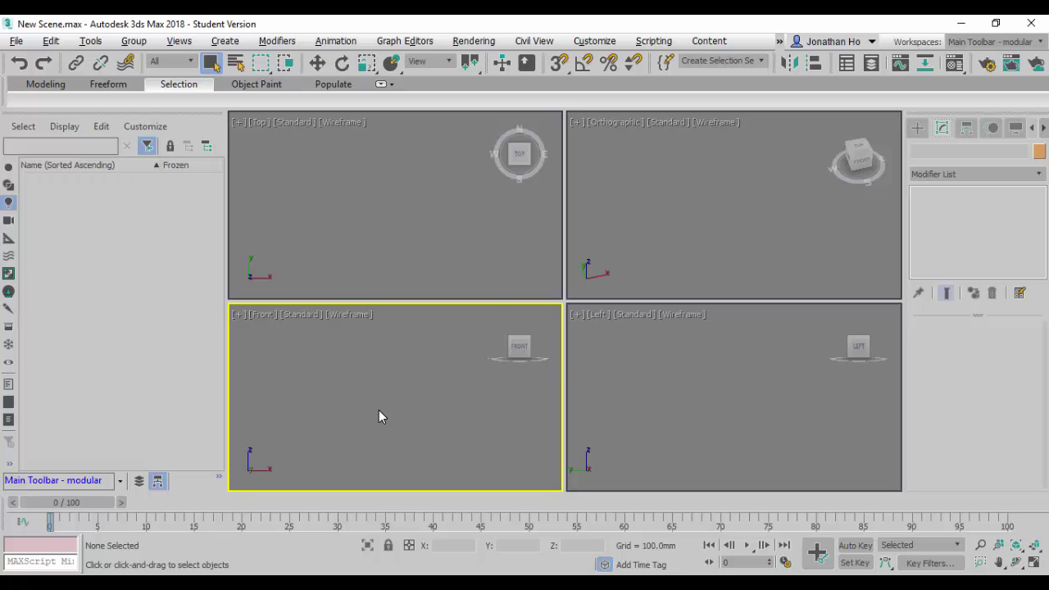
Create a Capsule extended primitive in the Top view, about 311 mm in radius and 1120 mm high
click(482, 261)
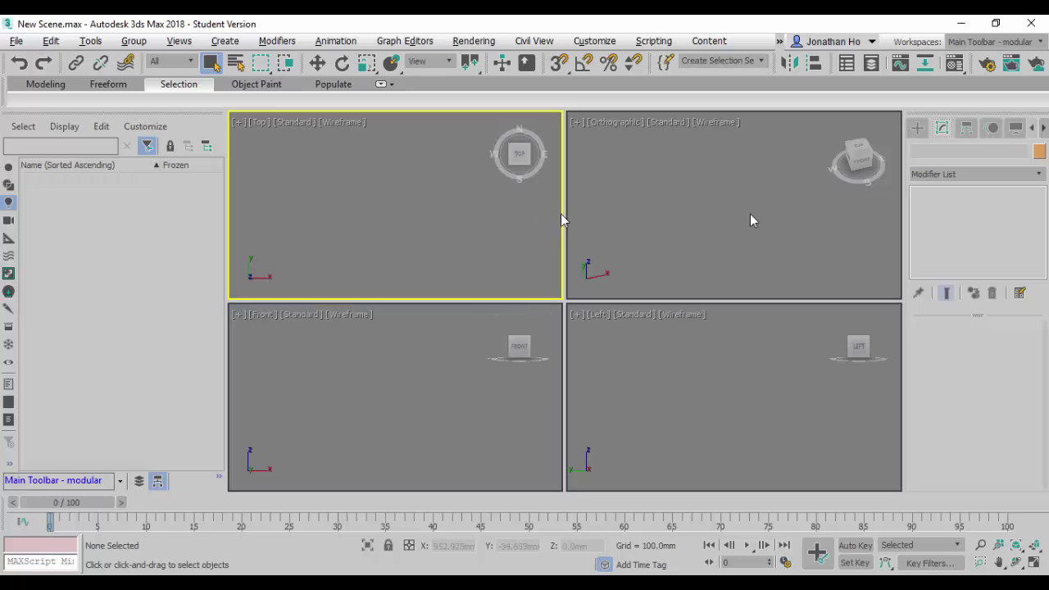
click(917, 129)
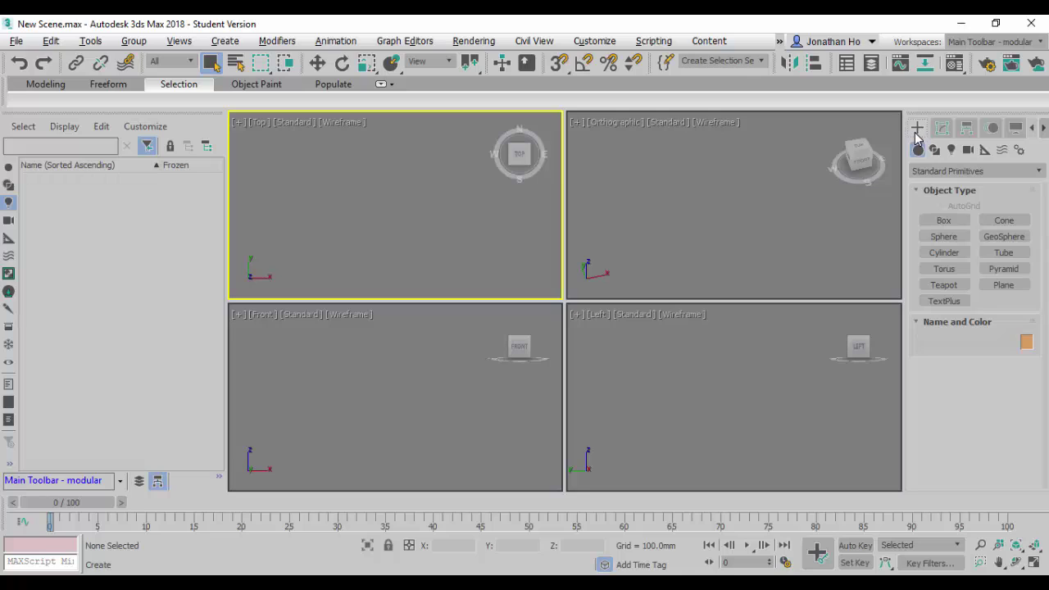
click(990, 171)
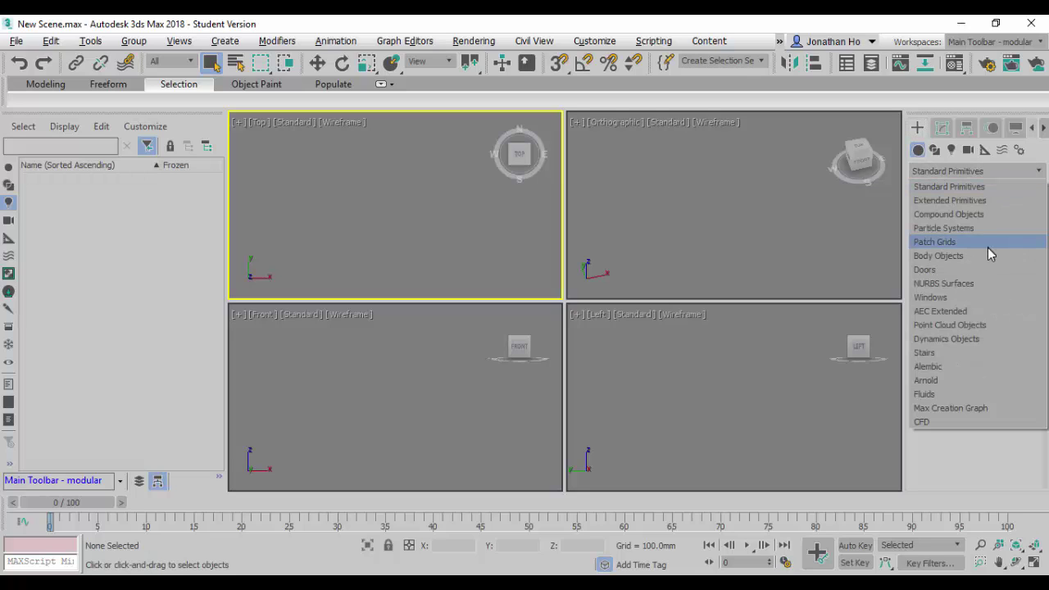
click(955, 201)
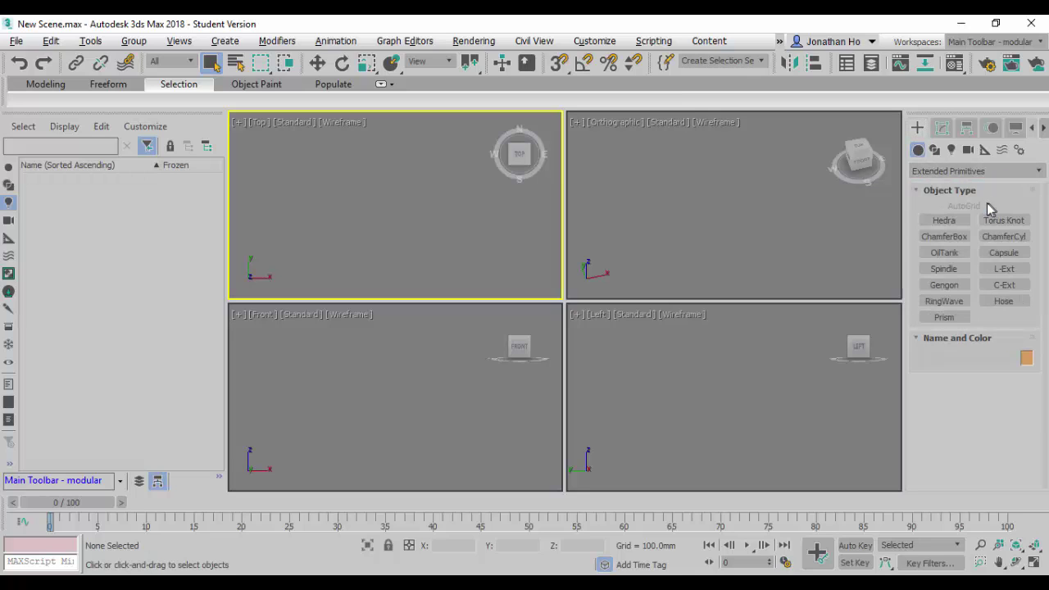
click(1018, 255)
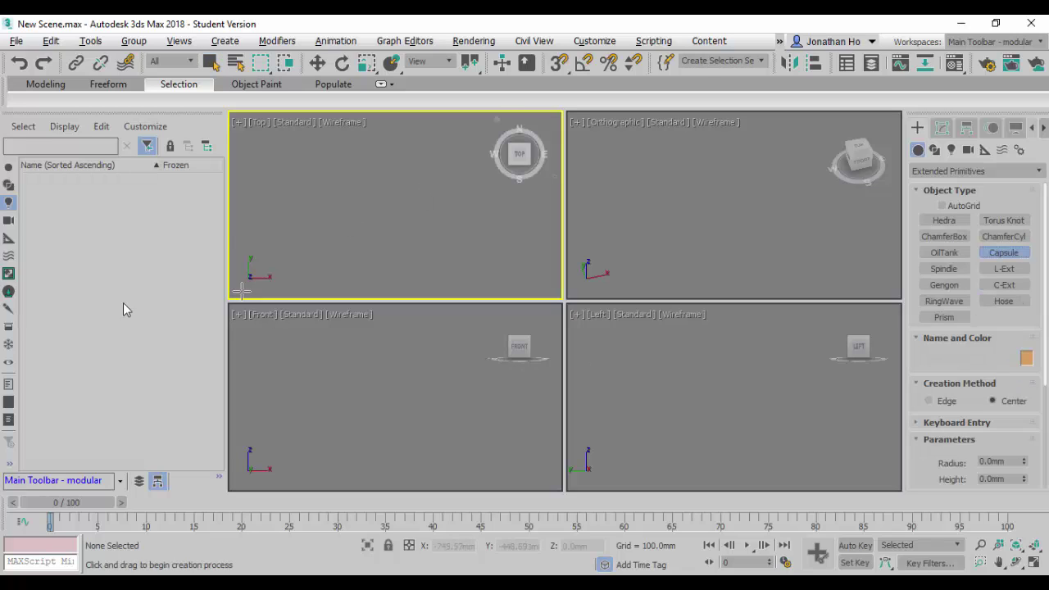
drag(398, 197, 430, 238)
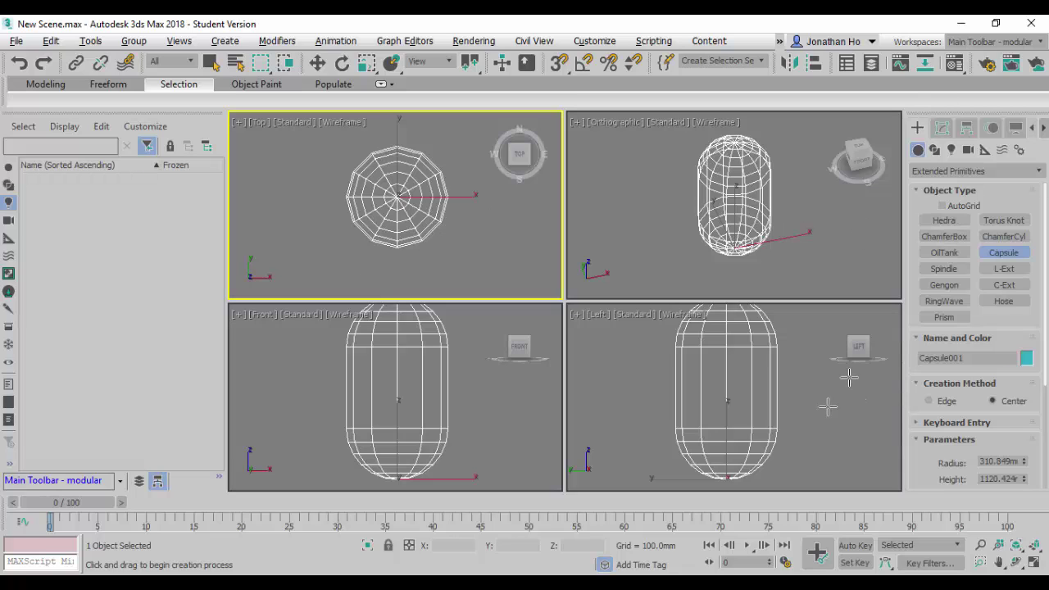
Move the capsule to the origin by setting its X and Y positions to 0
click(318, 64)
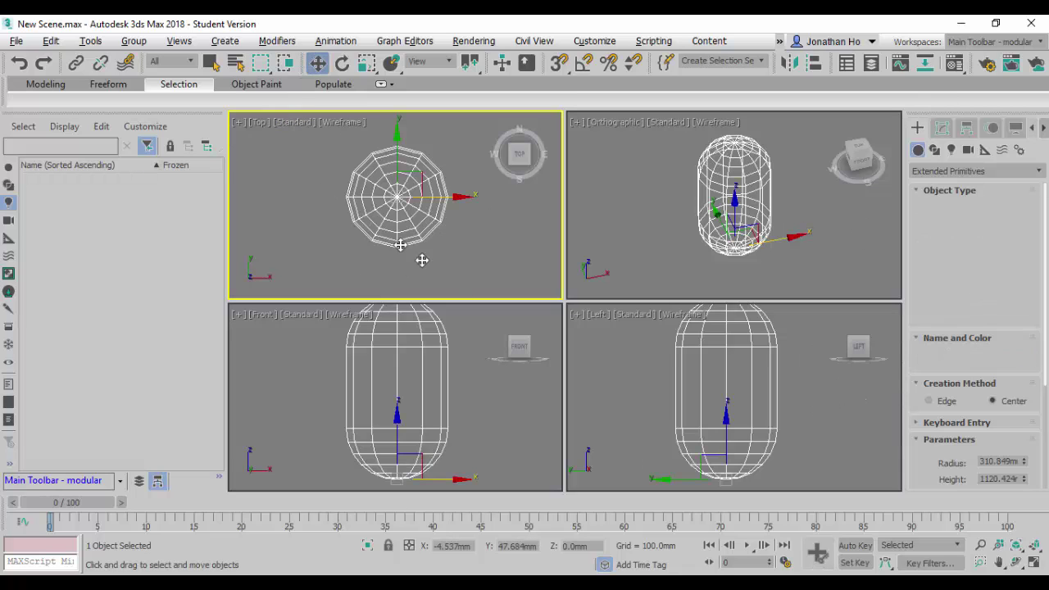
double_click(461, 546)
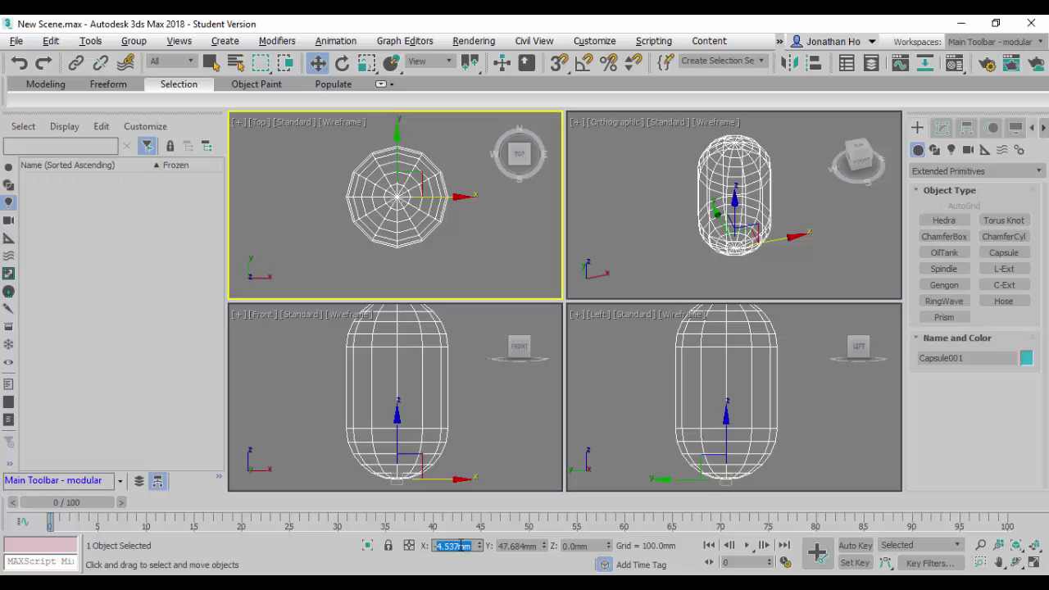
text(0)
key(Tab)
text(0)
key(Tab)
key(Tab)
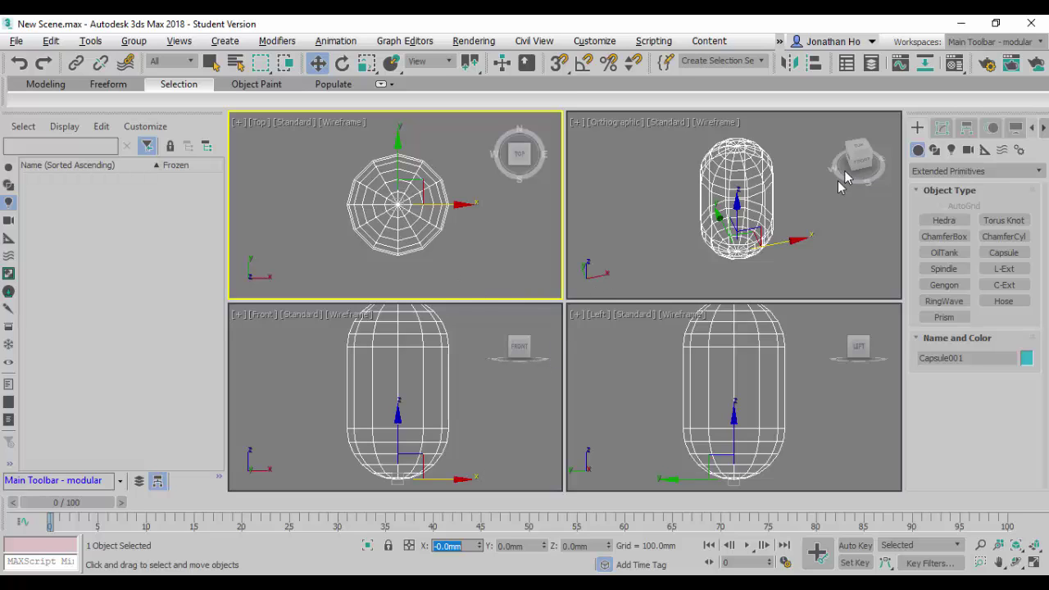
Add an Edit Poly modifier to the capsule and expand its sub-object levels and selection settings
click(943, 129)
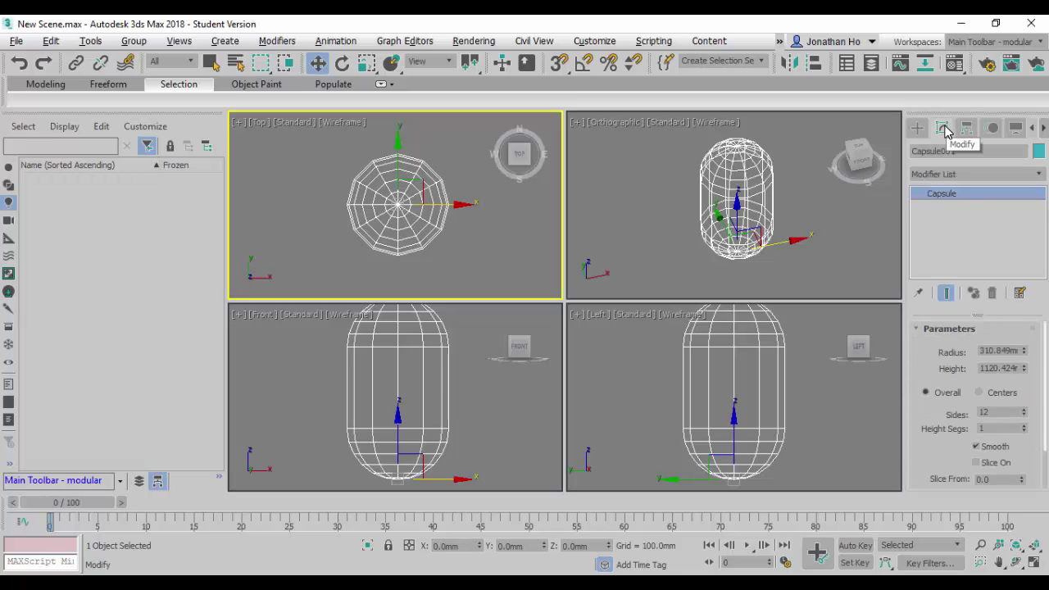
right_click(988, 198)
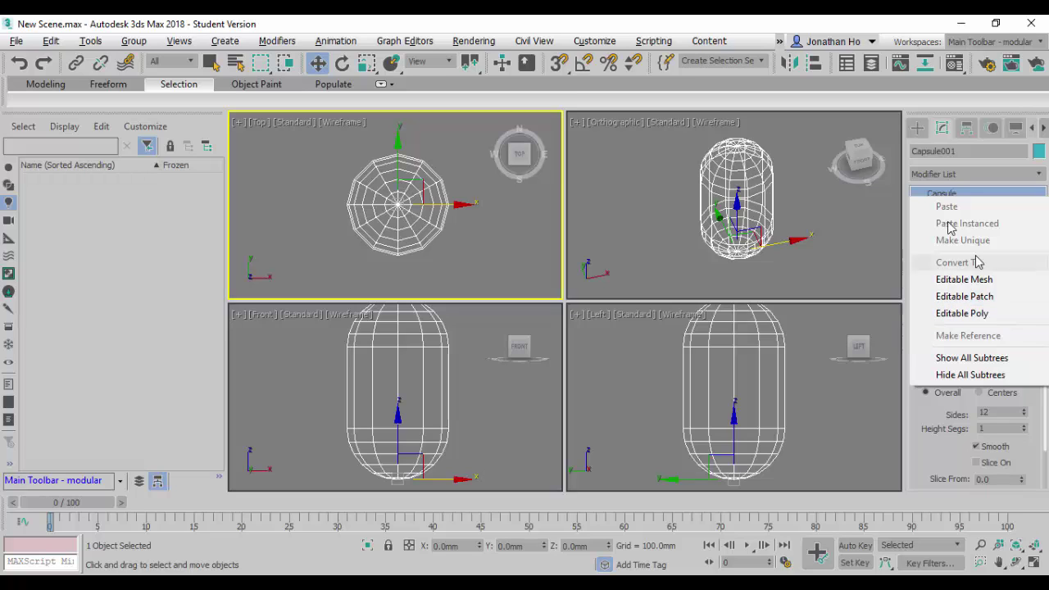
click(907, 36)
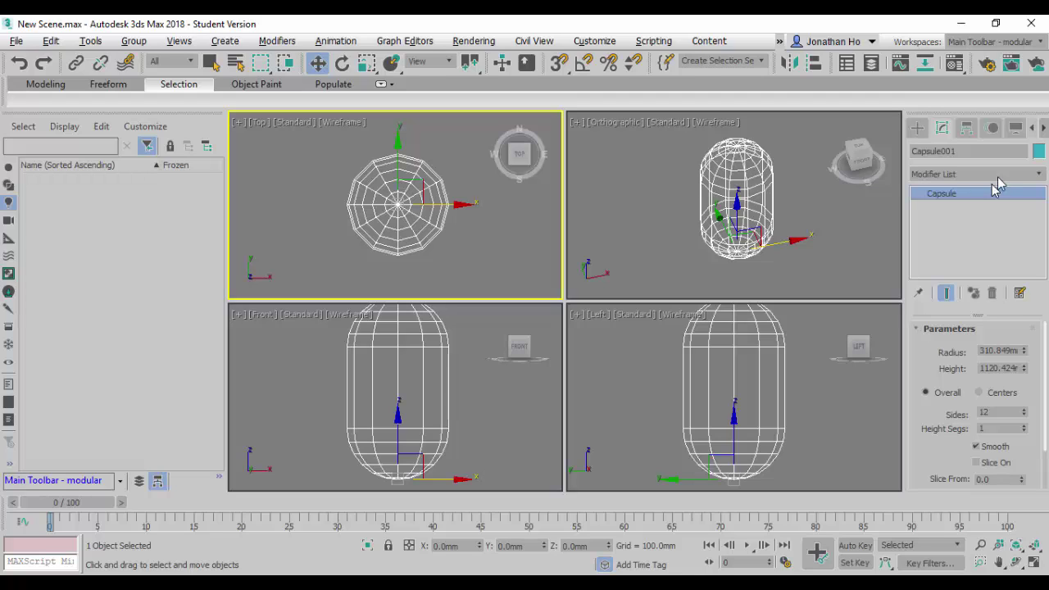
click(1041, 173)
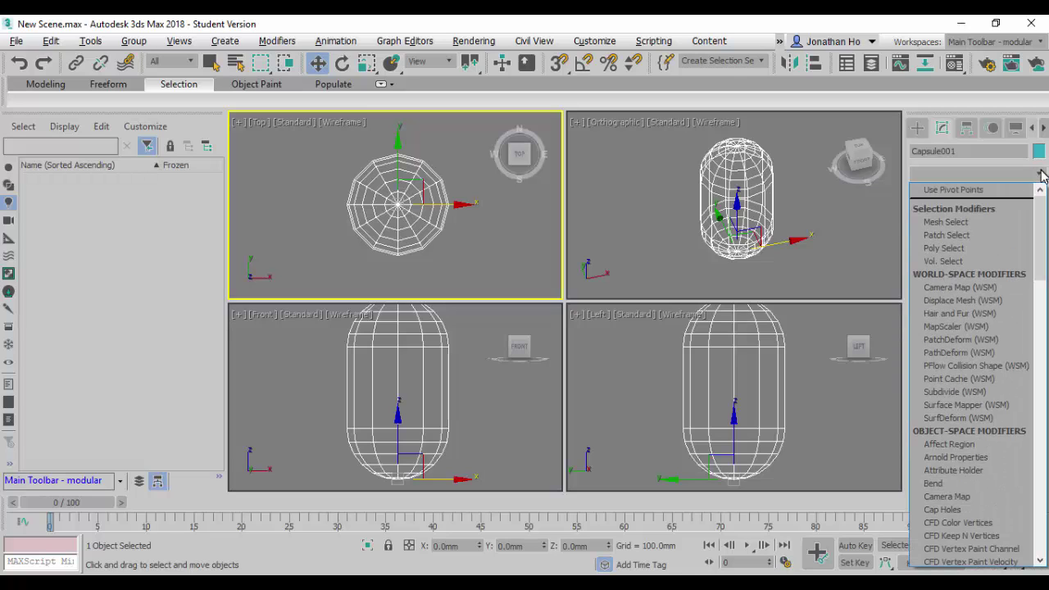
text(esh)
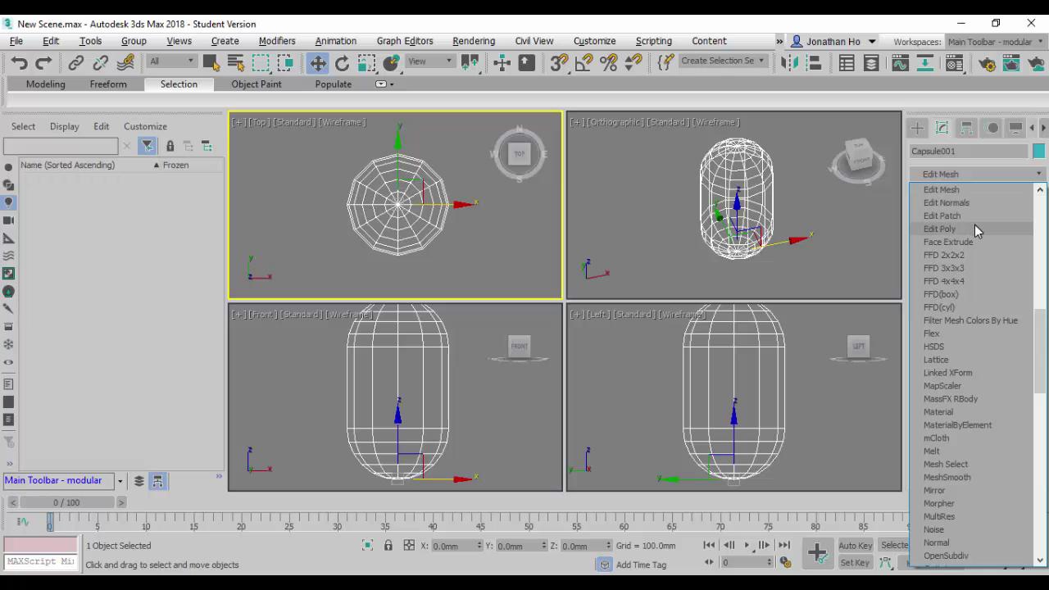
click(974, 228)
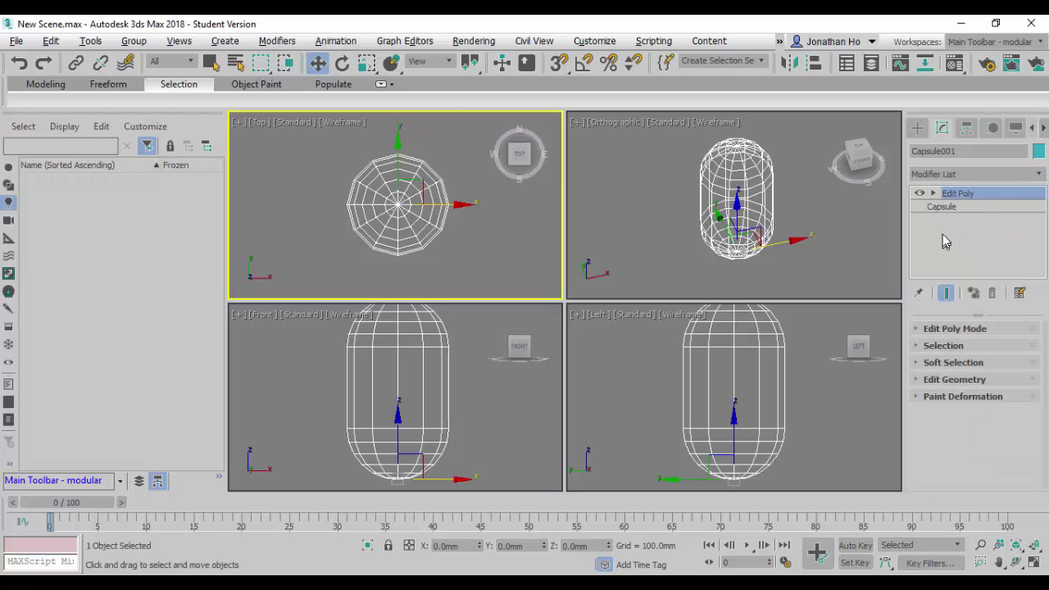
click(933, 192)
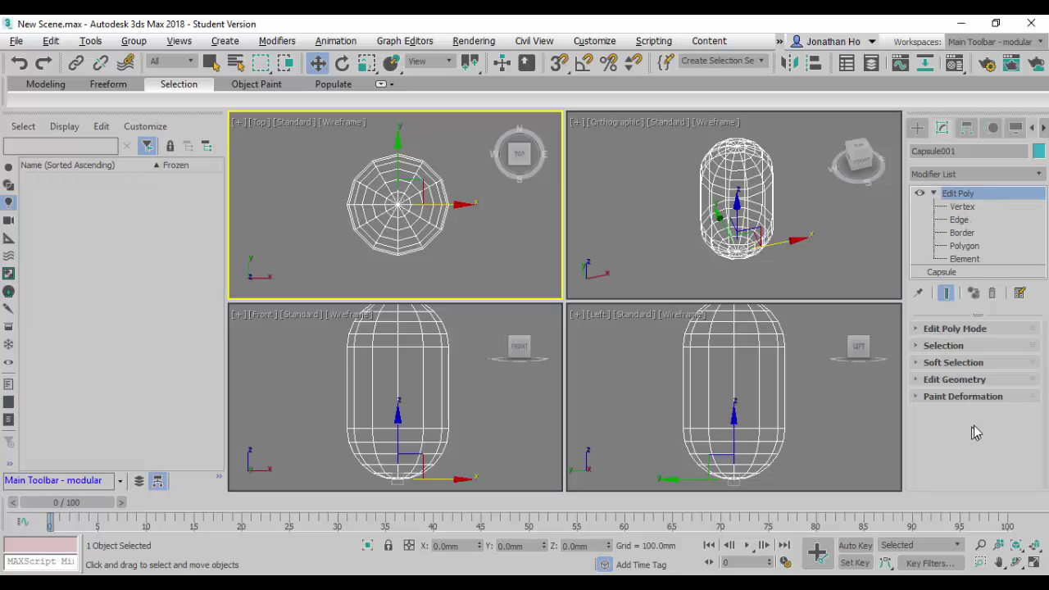
click(918, 348)
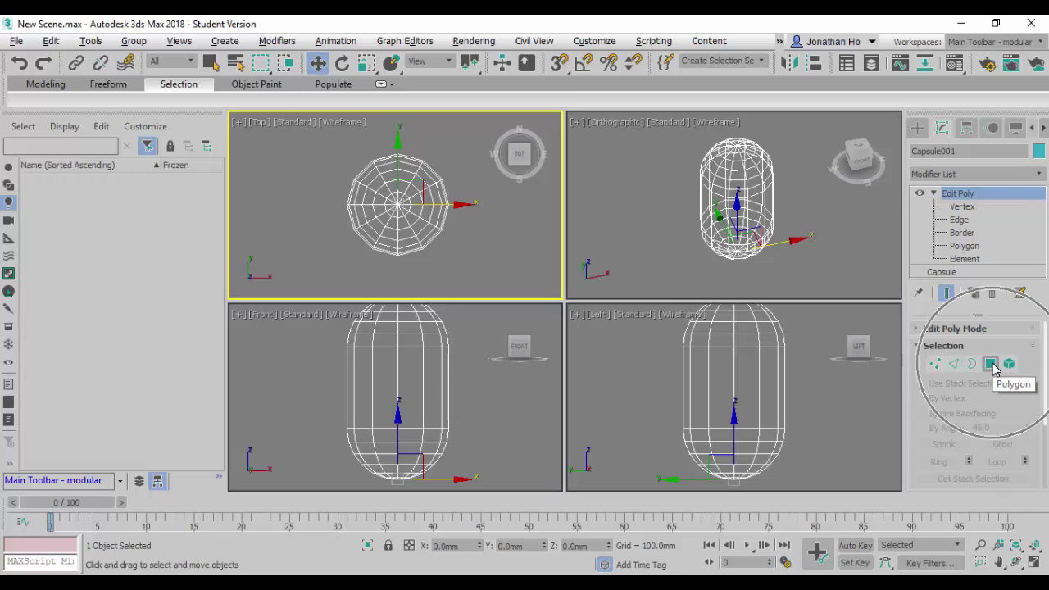
click(971, 220)
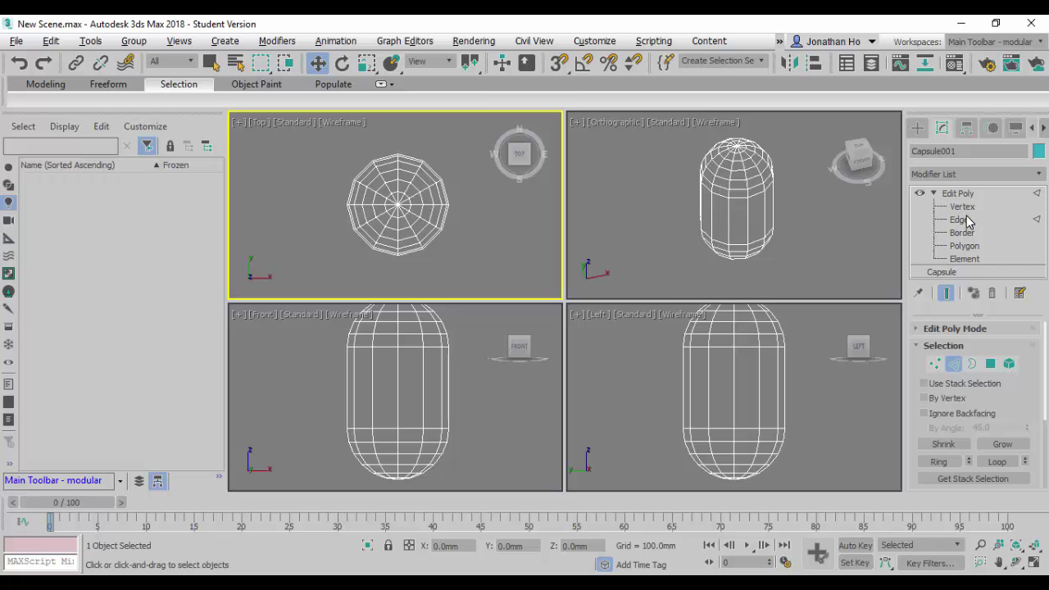
click(965, 227)
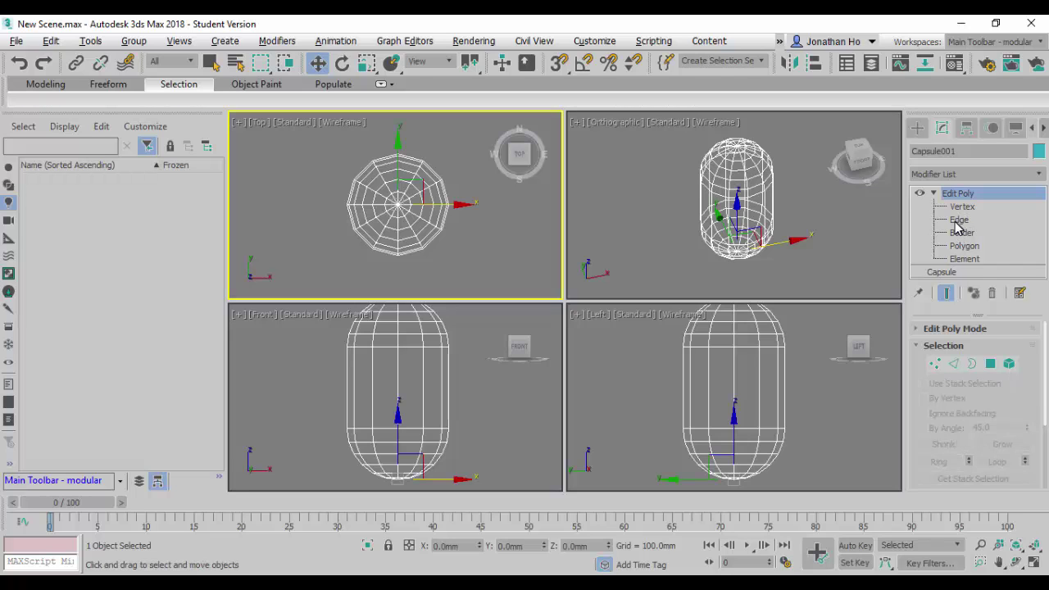
click(957, 222)
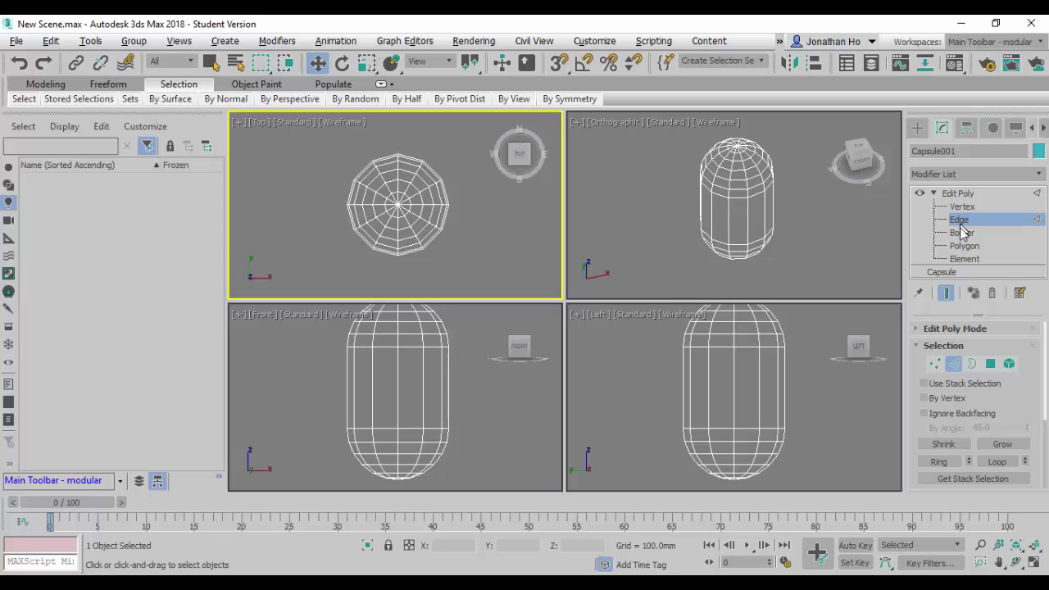
click(963, 233)
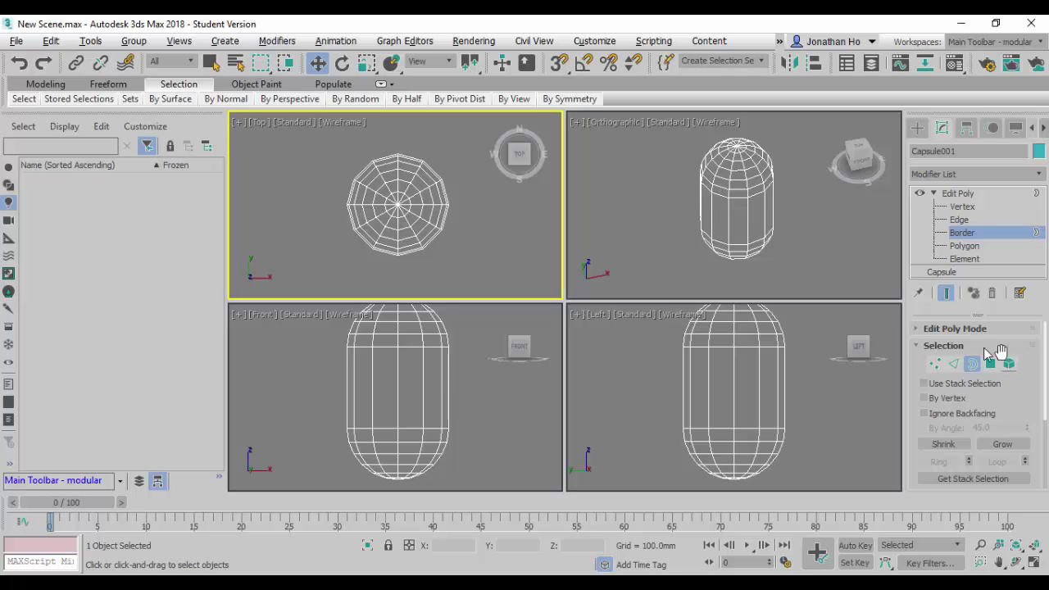
In the Top view, delete all capsule vertices below the horizontal centre line, leaving half of the capsule
click(973, 208)
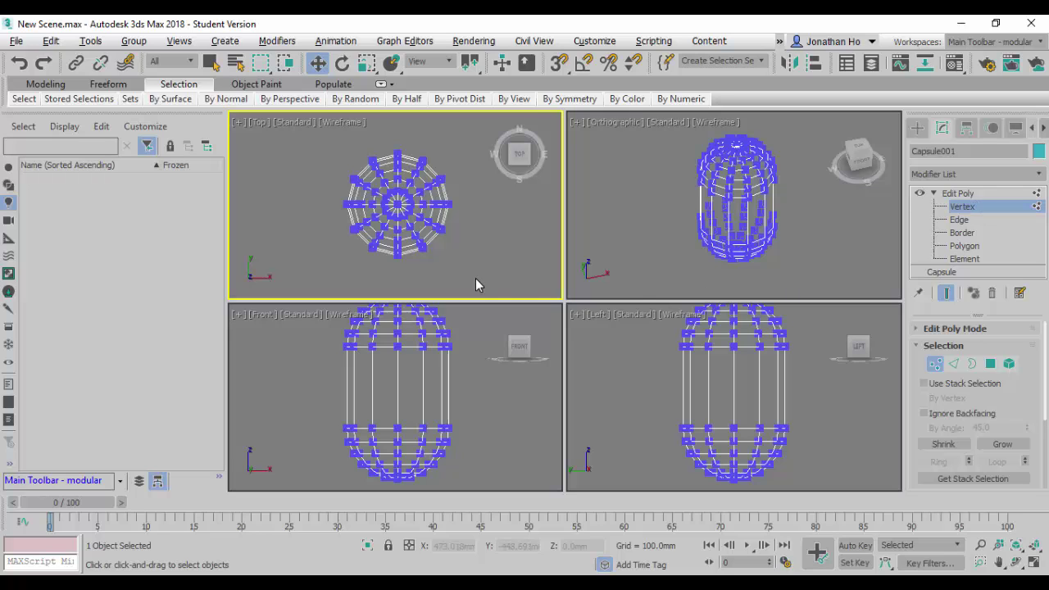
drag(474, 273, 327, 217)
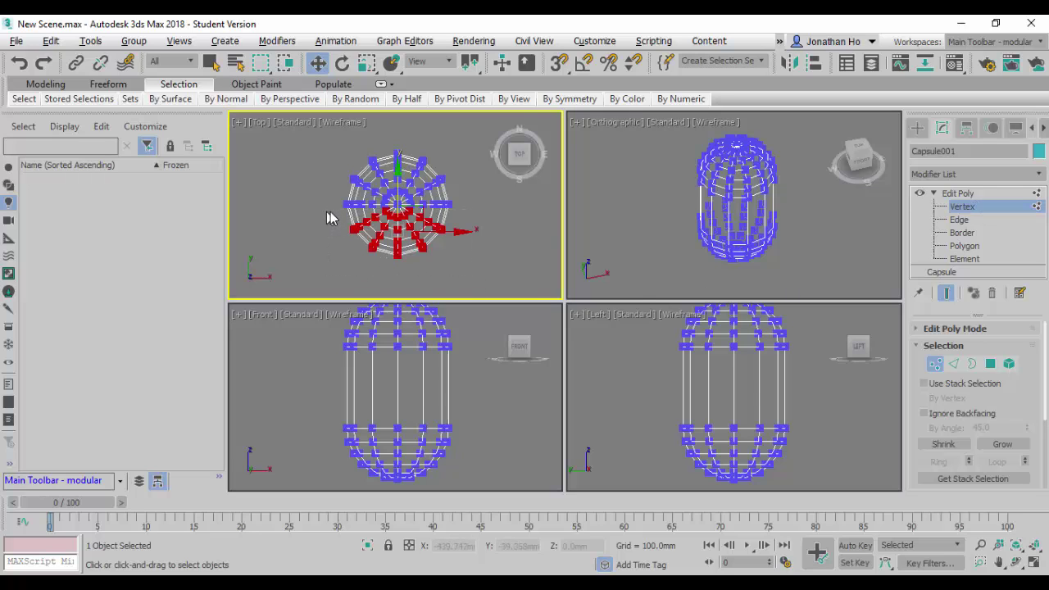
scroll(386, 222, up, 5)
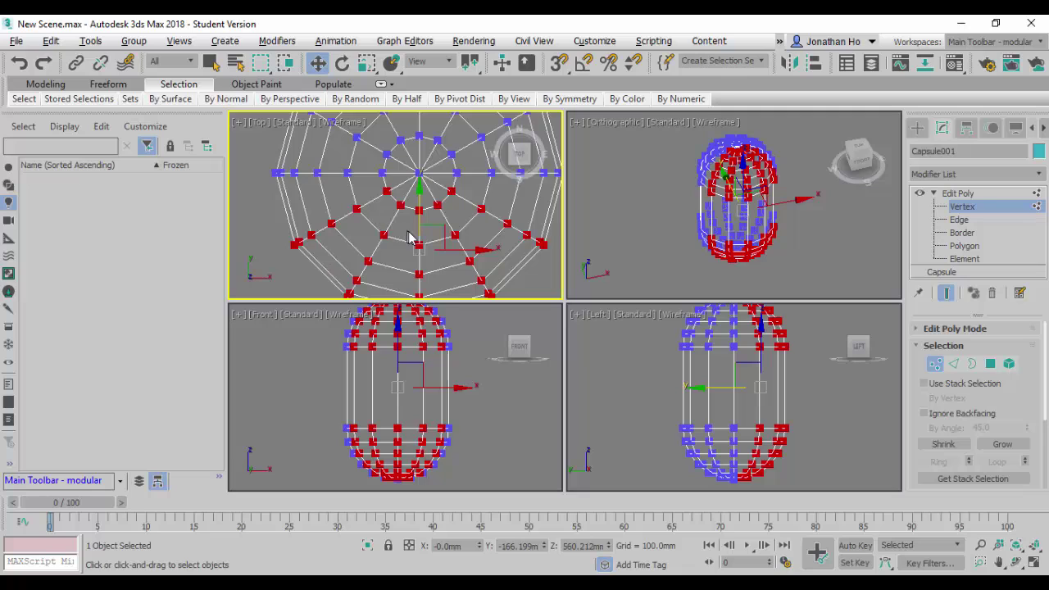
scroll(409, 238, down, 2)
key(alt+w)
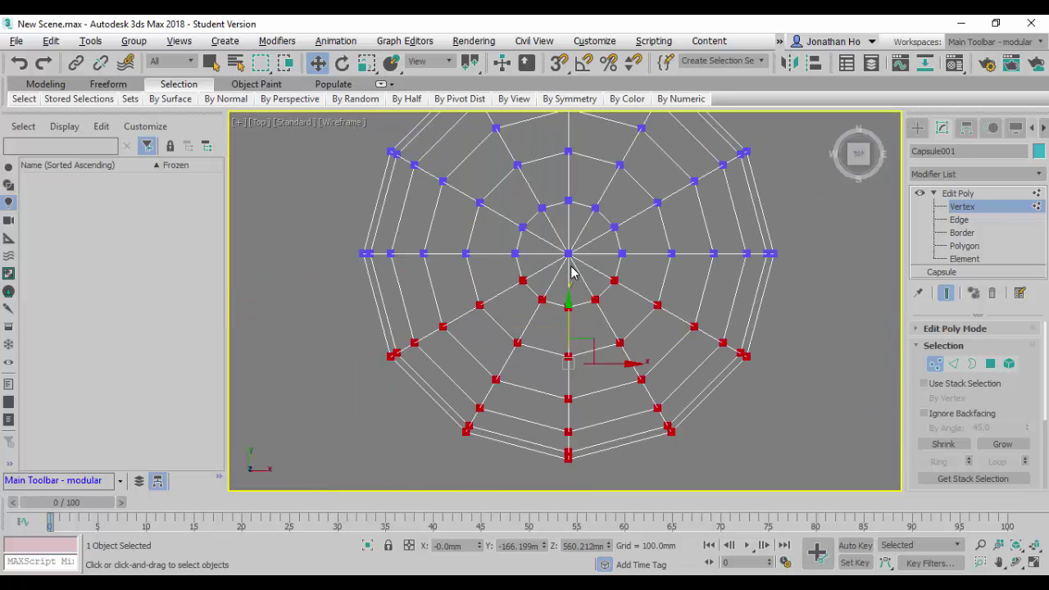
key(Delete)
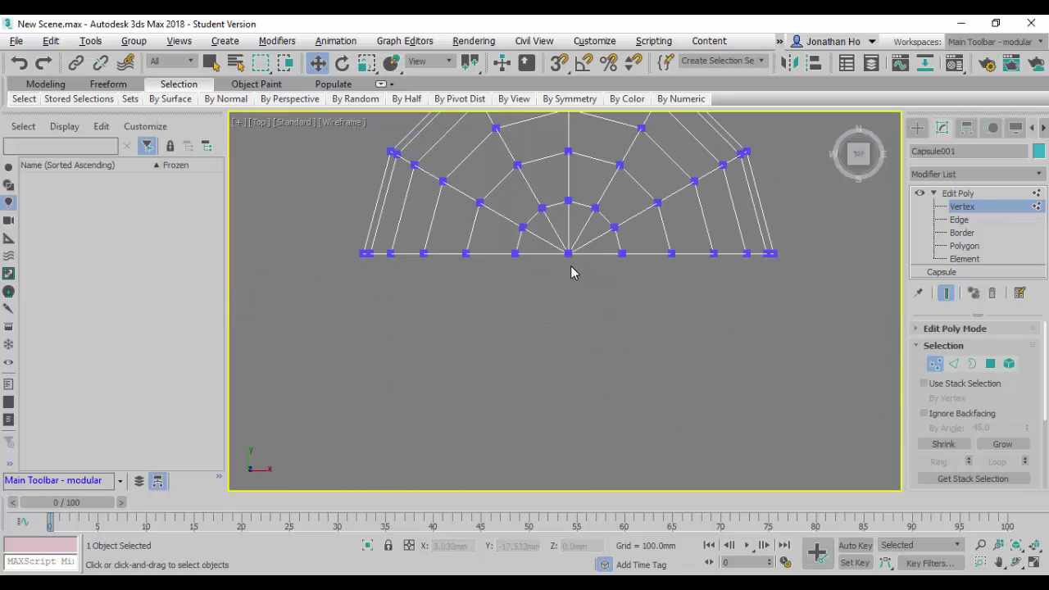
Display the half capsule in a maximized Orthographic view with default shading and edged faces, orbited towards its open side
key(alt+w)
click(648, 259)
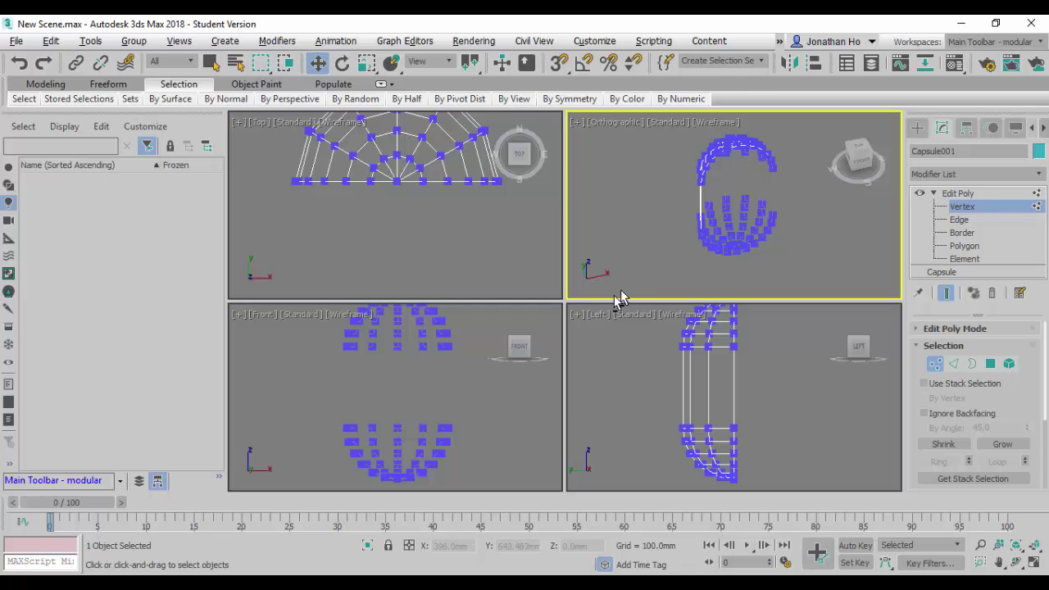
key(alt+w)
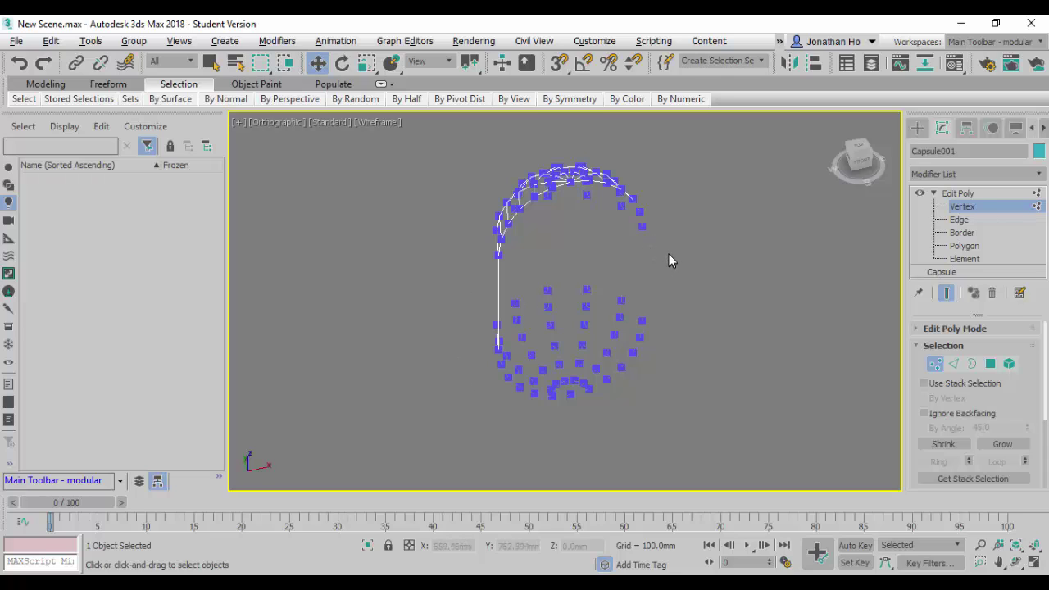
key(F3)
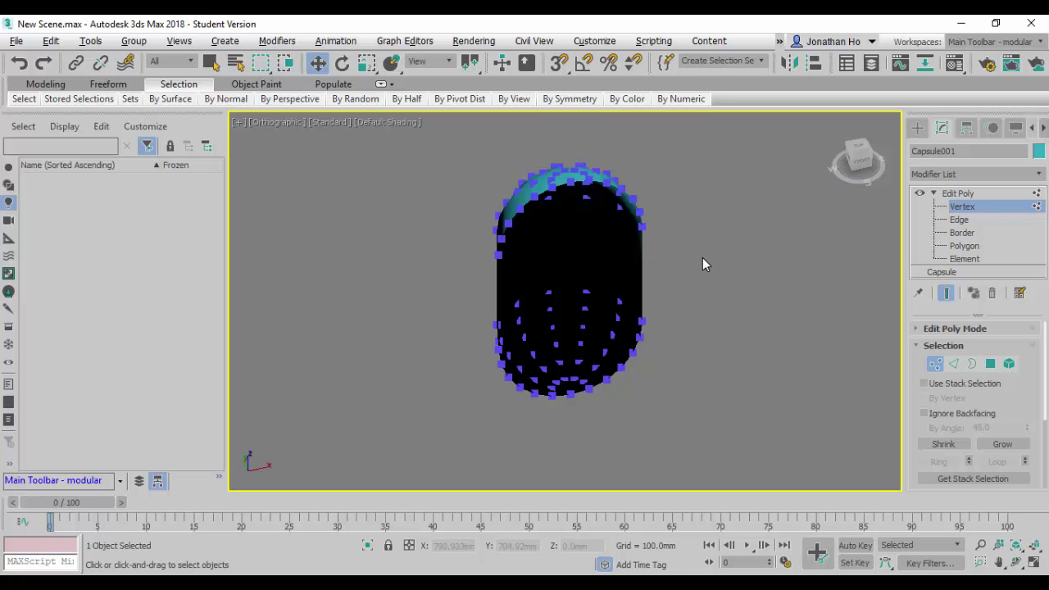
key(F4)
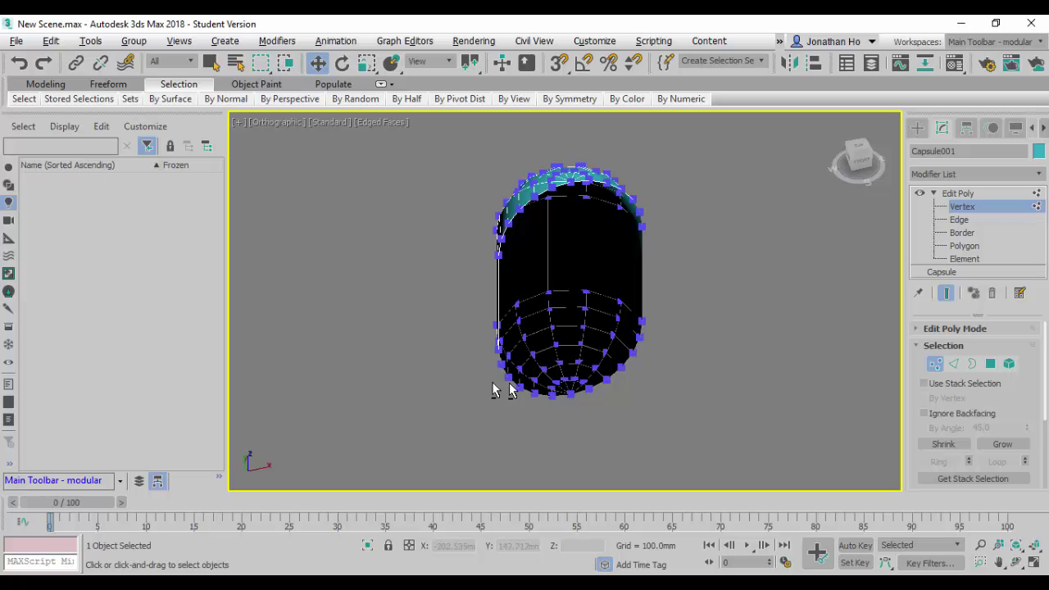
alt+middle_drag(499, 386, 533, 386)
alt+middle_drag(642, 328, 596, 334)
alt+middle_drag(473, 403, 457, 379)
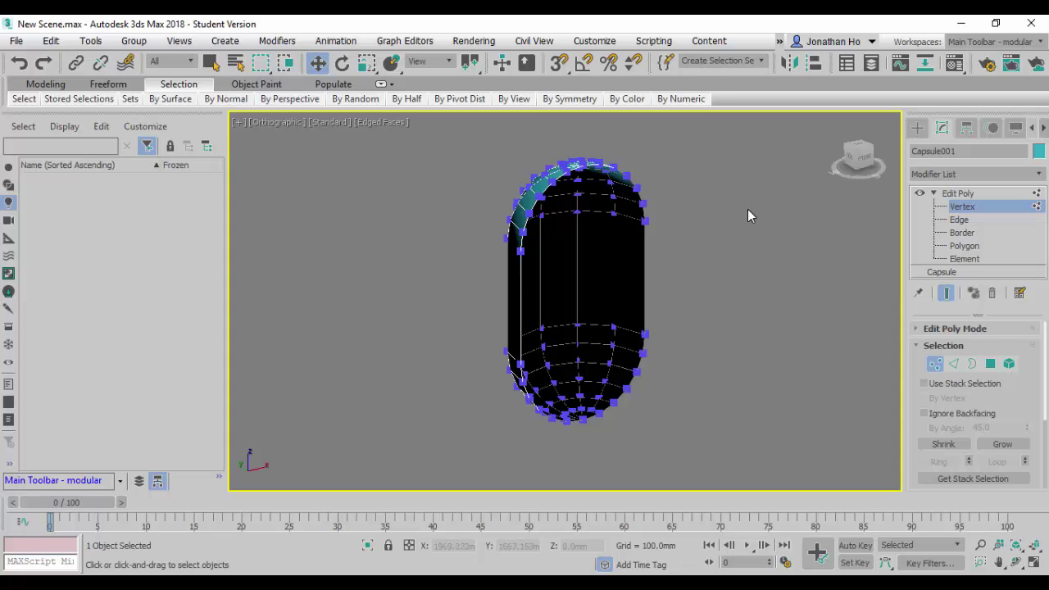
Select the whole half capsule at Element level and flip its normals
click(980, 259)
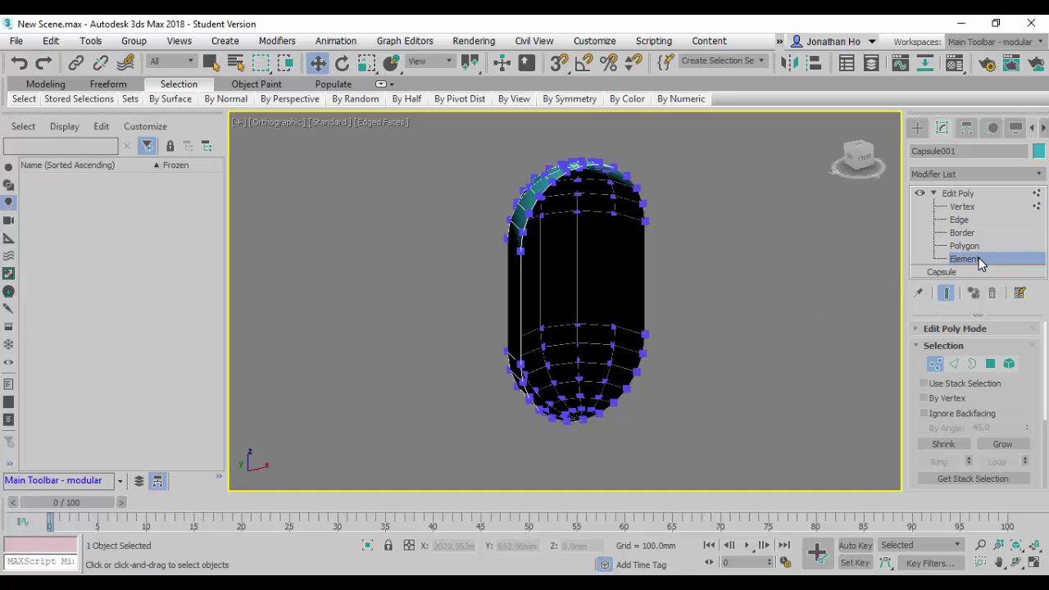
click(584, 233)
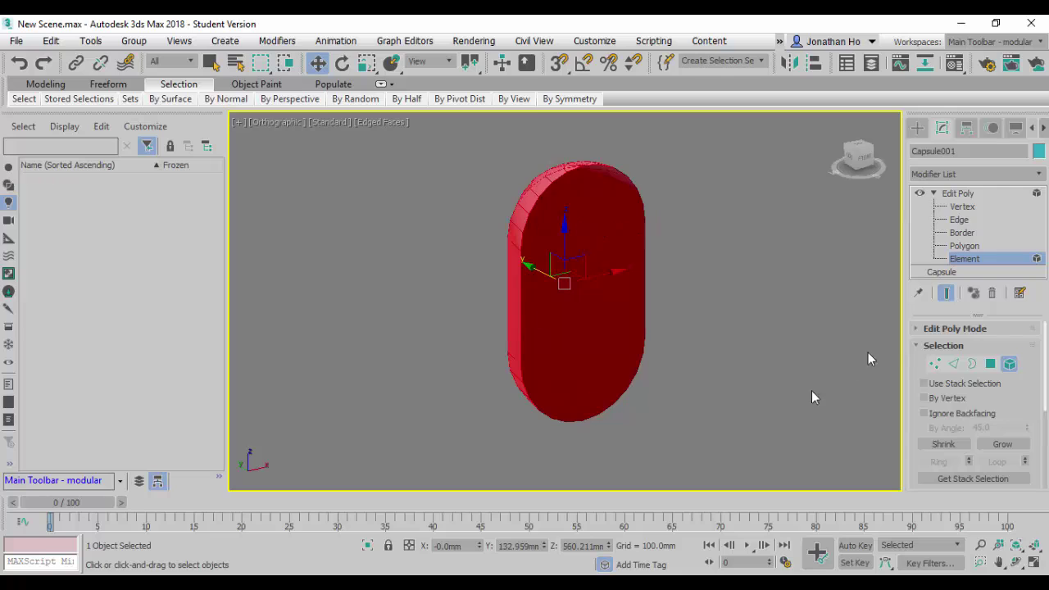
click(919, 348)
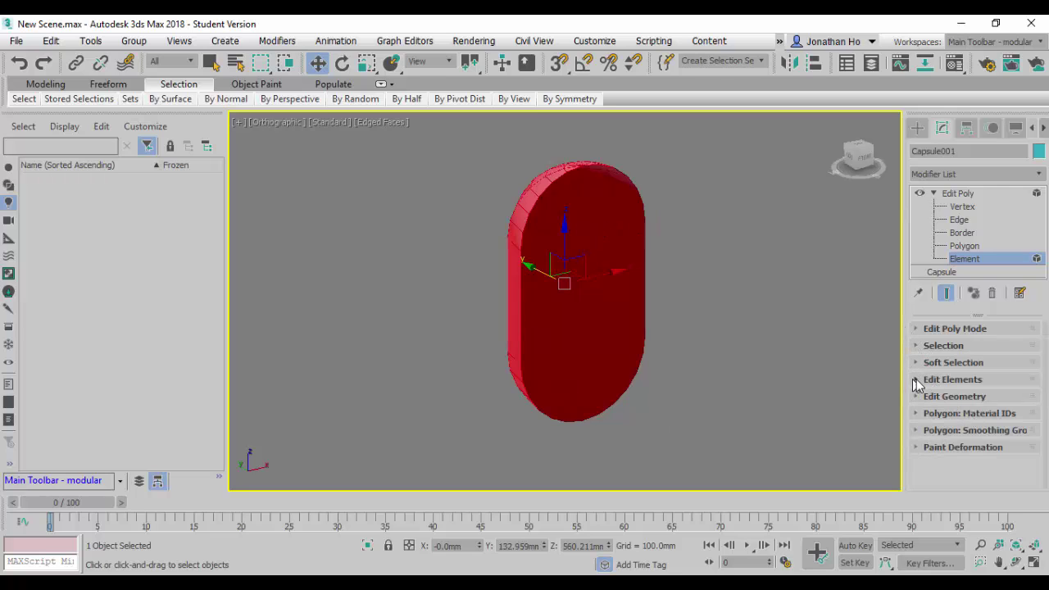
click(919, 381)
click(1001, 400)
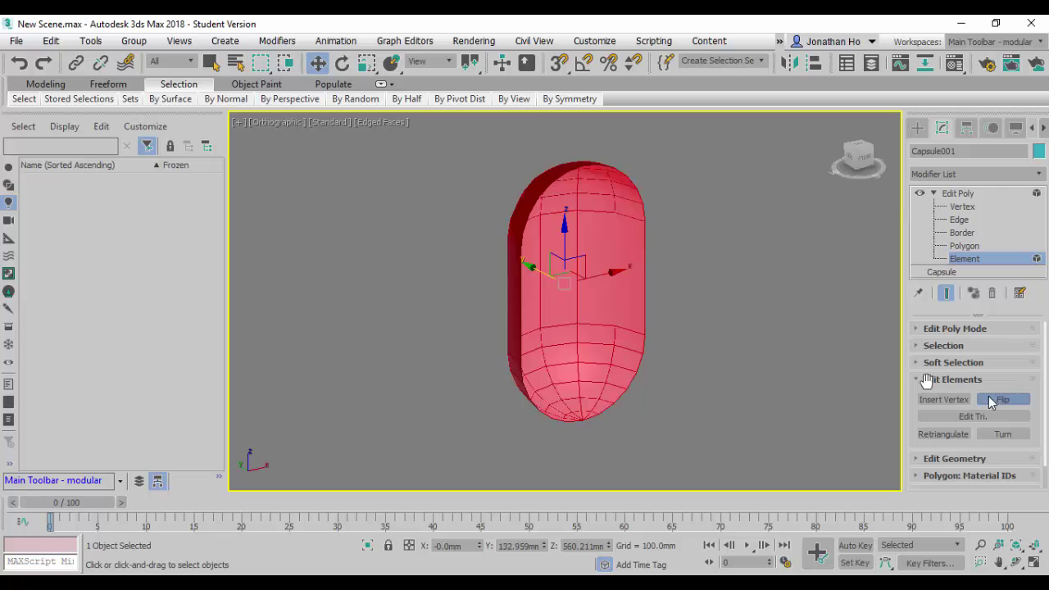
Flip the half capsule element's normals to face outward and flip them back so the inside faces show
click(759, 331)
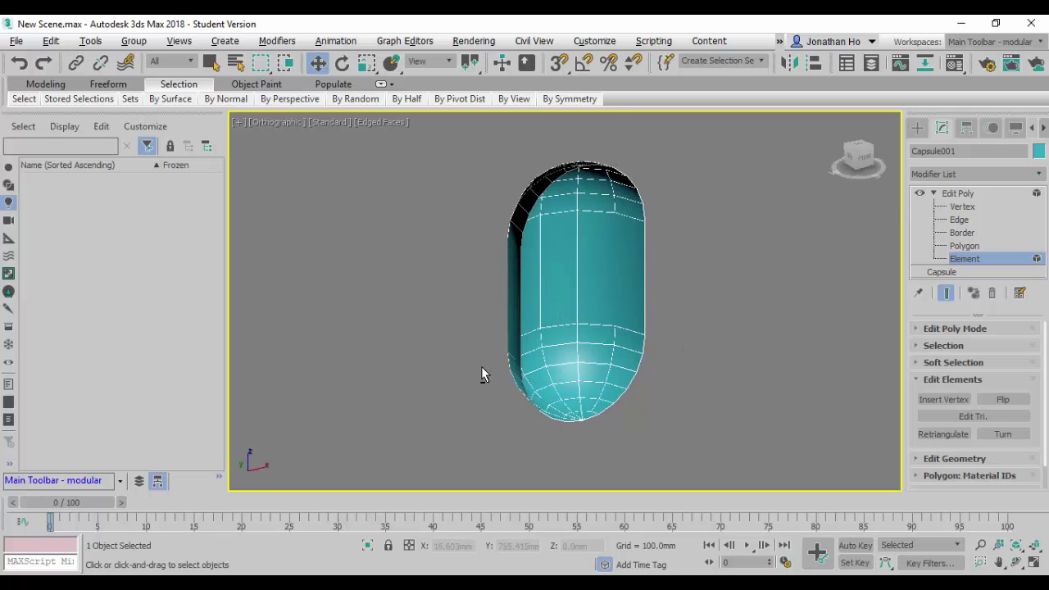
alt+middle_drag(482, 375, 502, 366)
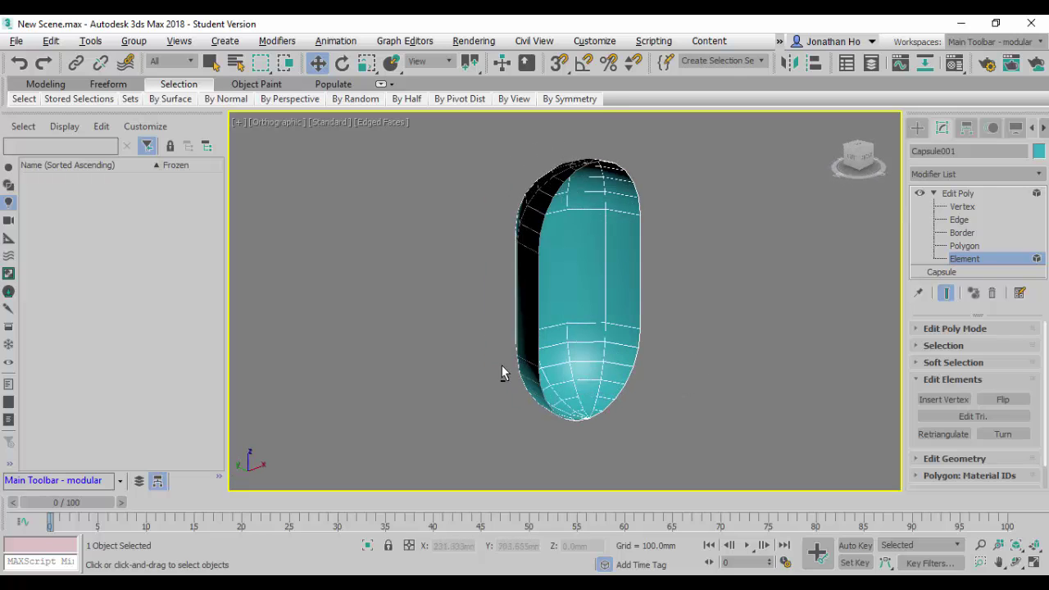
click(614, 266)
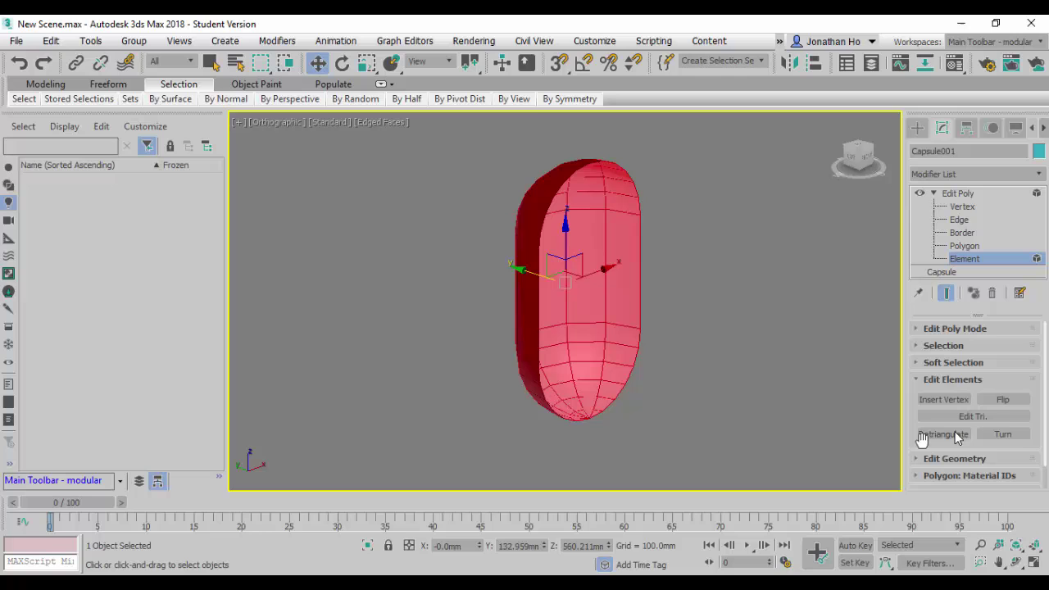
click(1003, 400)
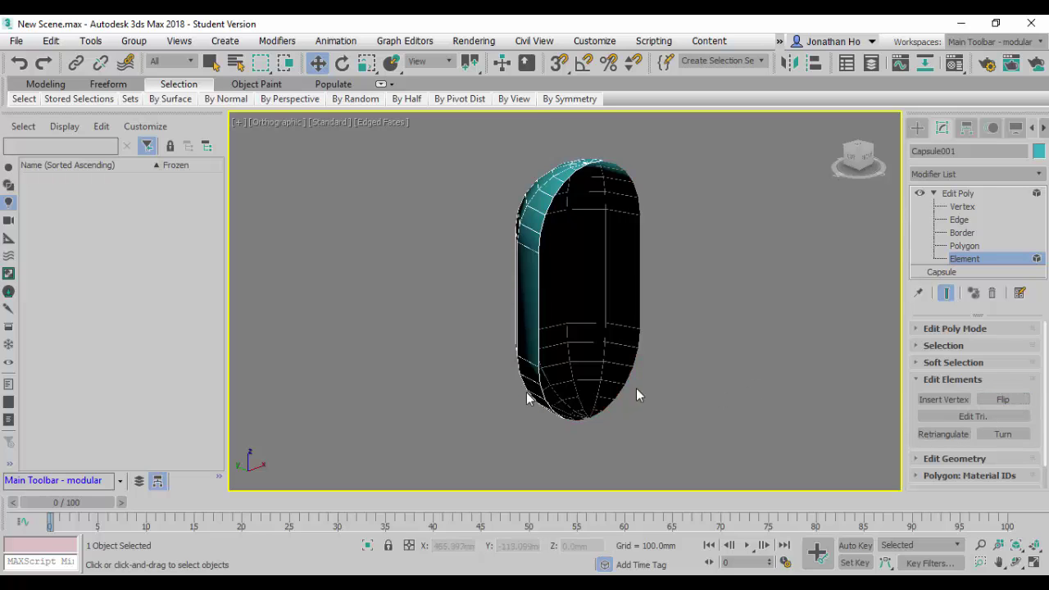
alt+middle_drag(636, 388, 397, 421)
click(563, 323)
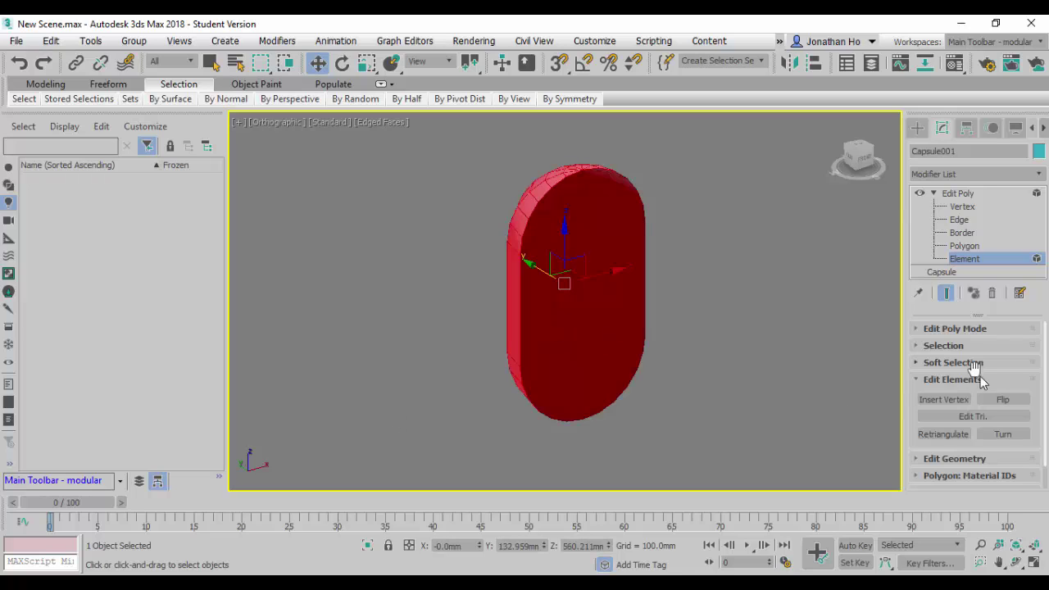
click(710, 380)
click(621, 300)
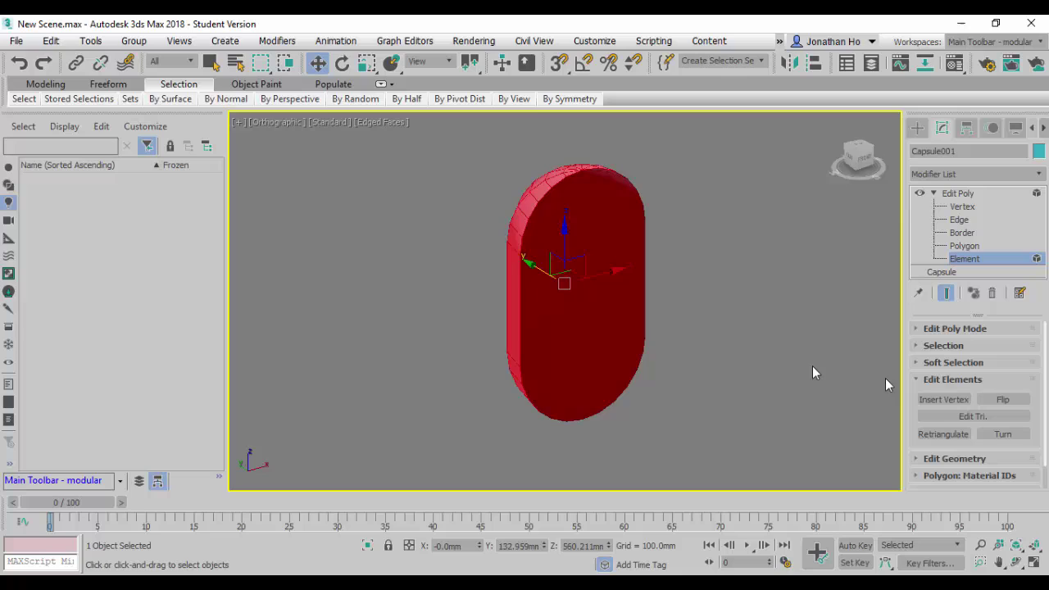
click(999, 398)
click(708, 371)
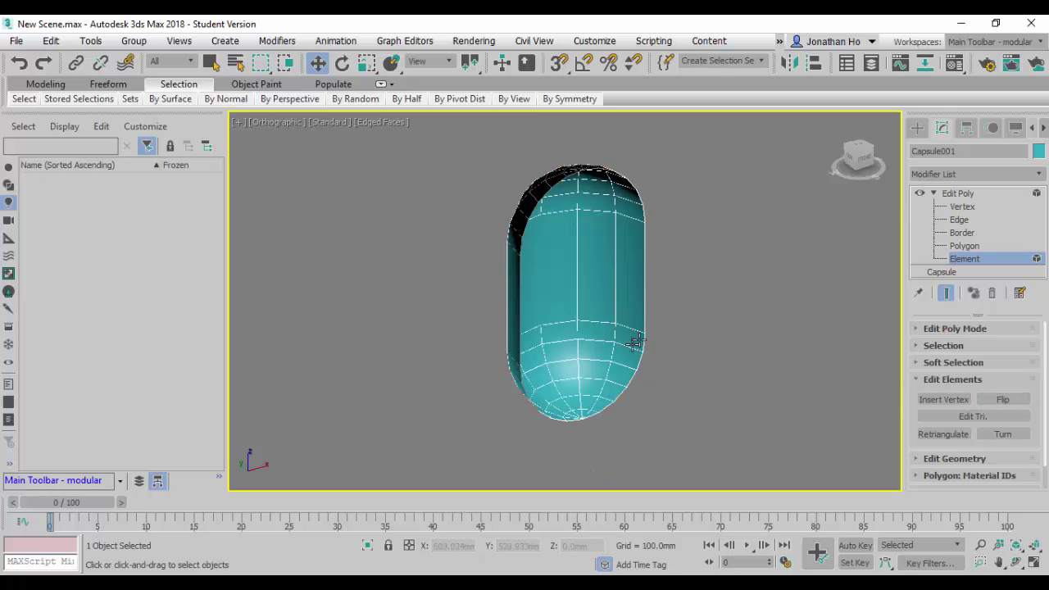
Compare sub-object levels by selecting the half capsule's open rim at Border level and a single rim edge at Edge level
click(959, 233)
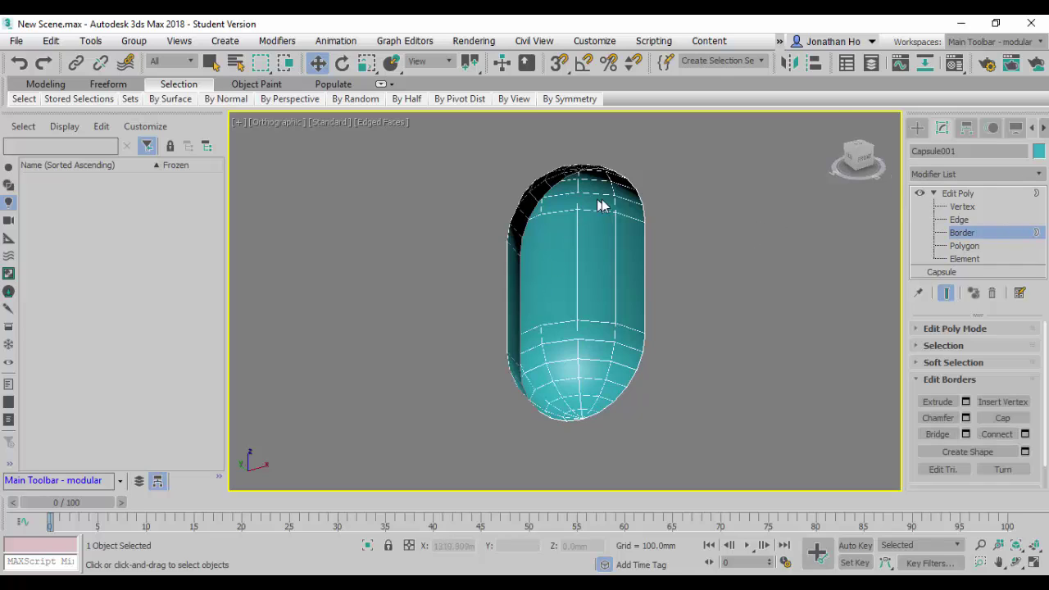
click(629, 183)
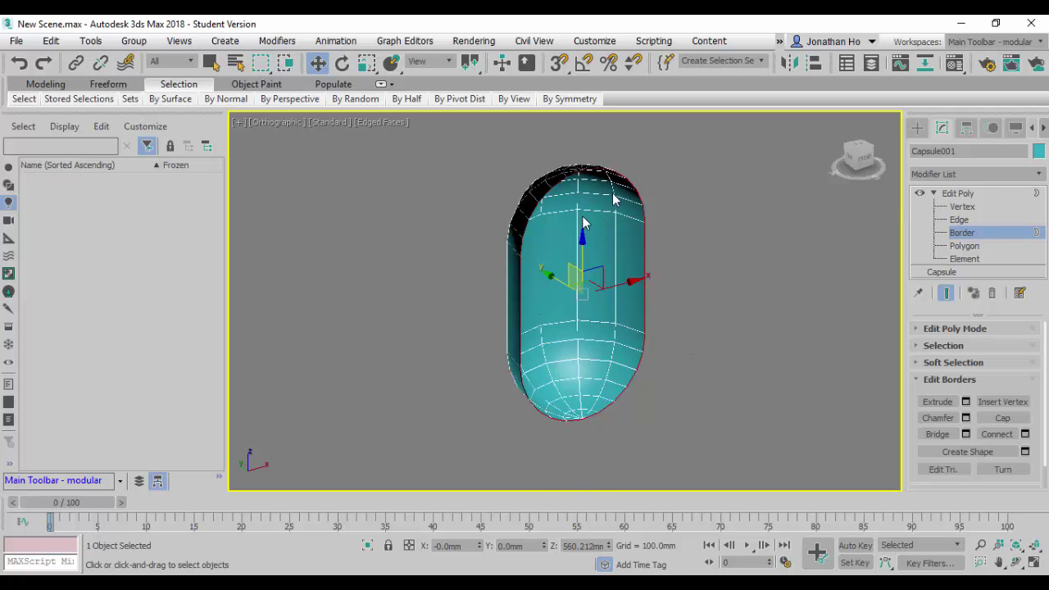
click(962, 220)
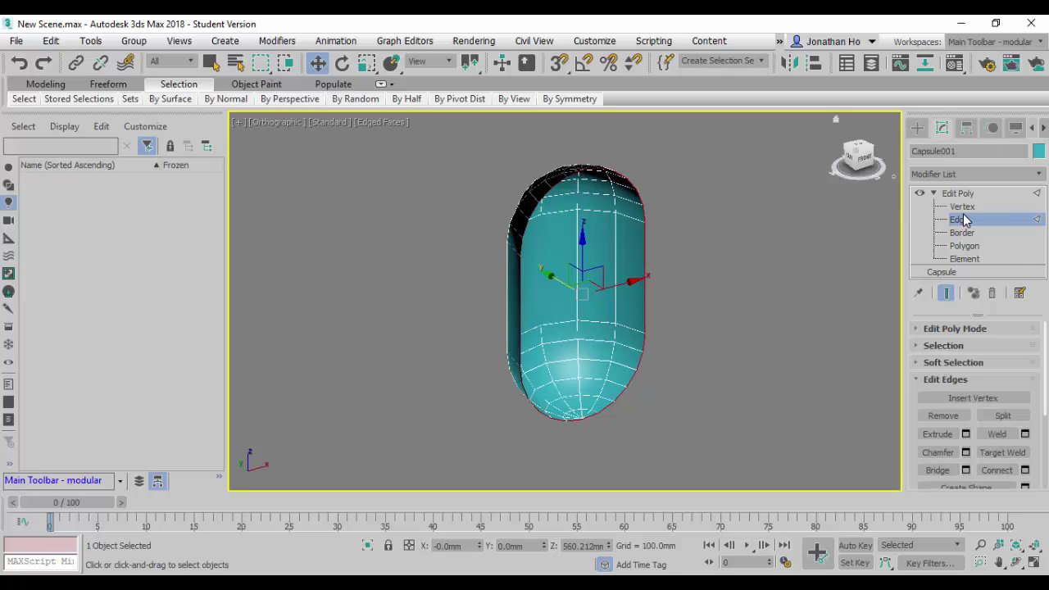
click(976, 237)
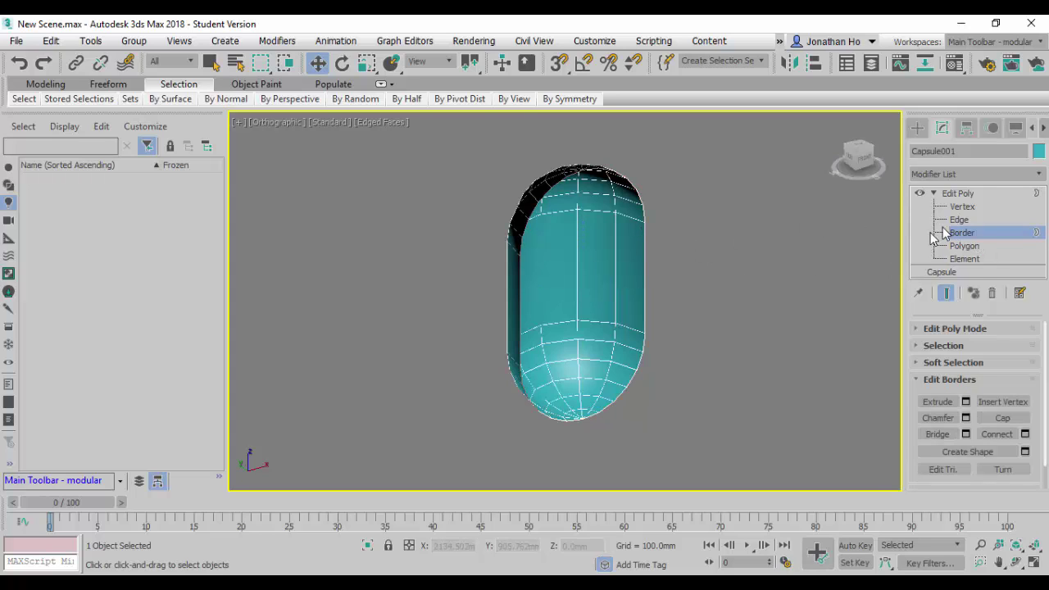
key(2)
scroll(647, 218, up, 10)
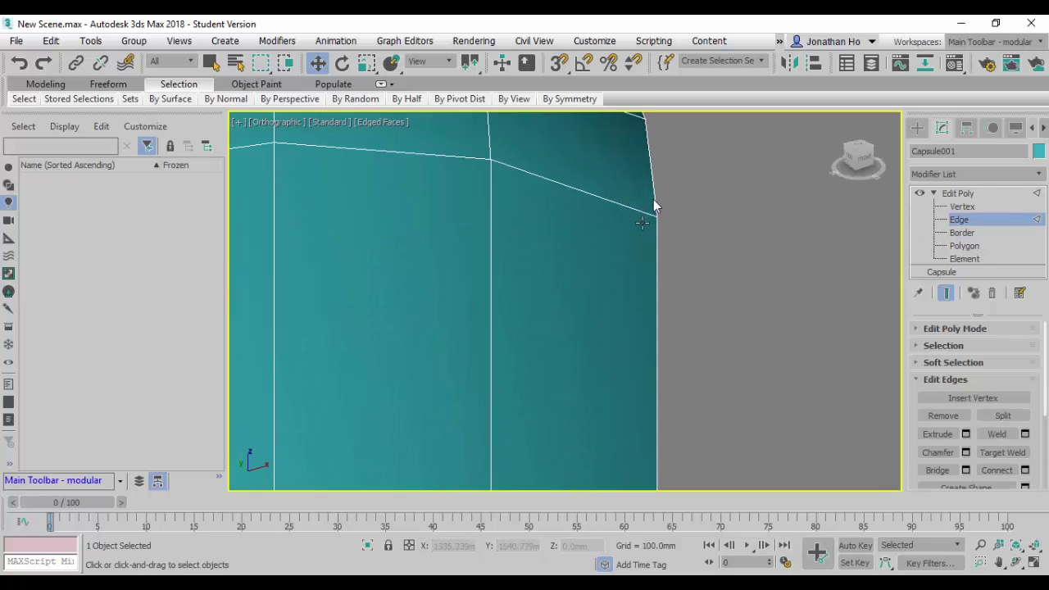
click(649, 170)
scroll(698, 234, down, 5)
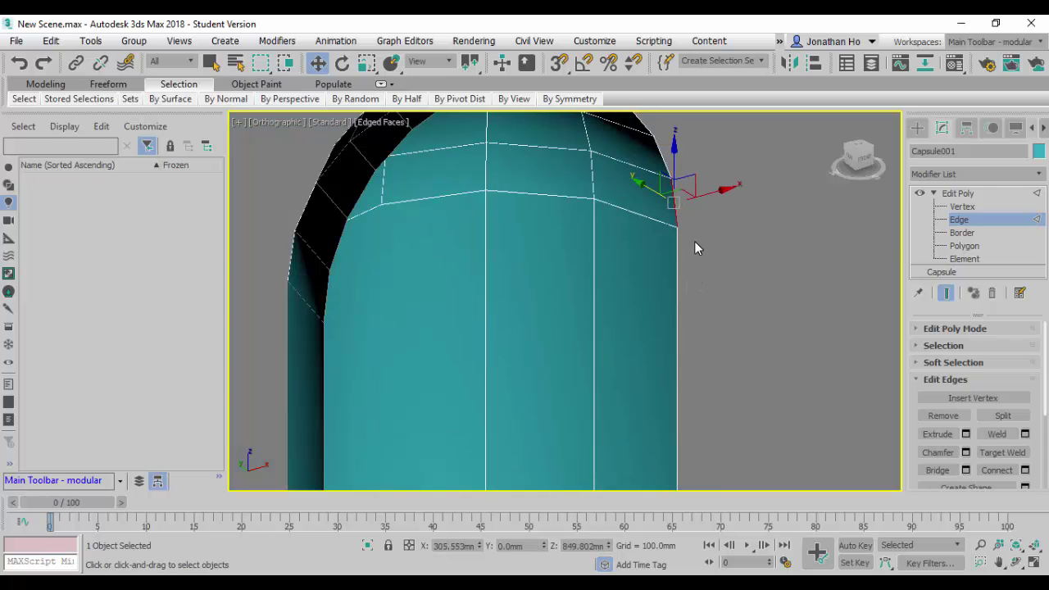
Select the half capsule's entire open rim at Border level
click(959, 233)
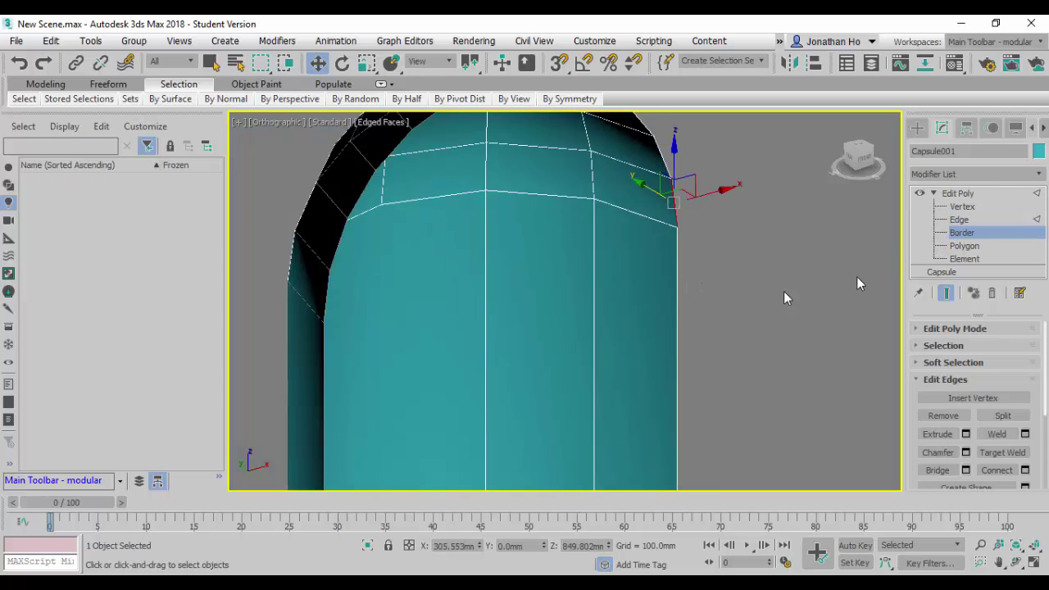
click(678, 255)
scroll(744, 305, down, 6)
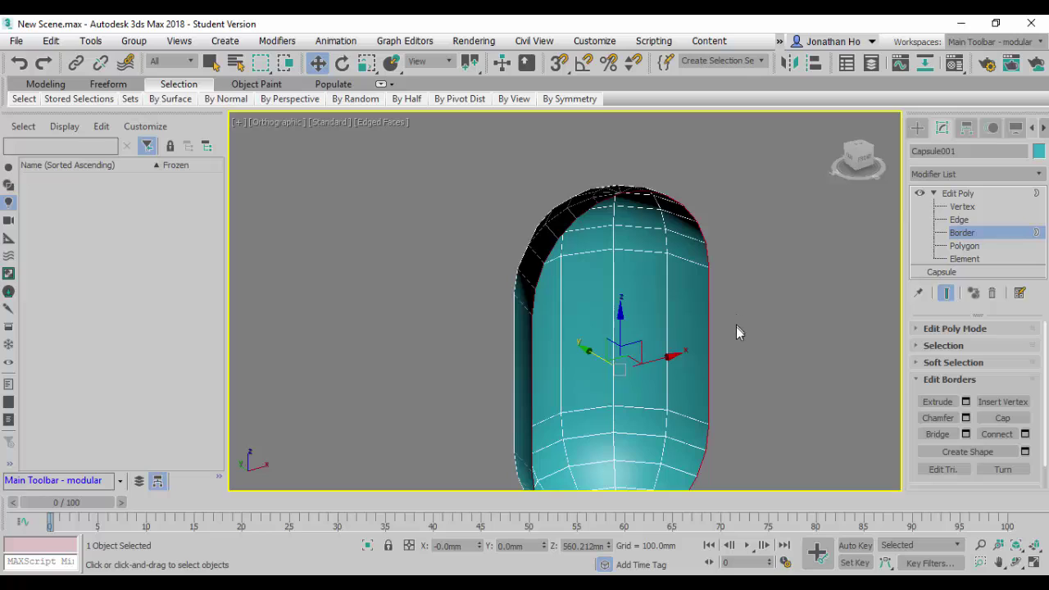
middle_drag(738, 330, 688, 273)
scroll(694, 284, down, 3)
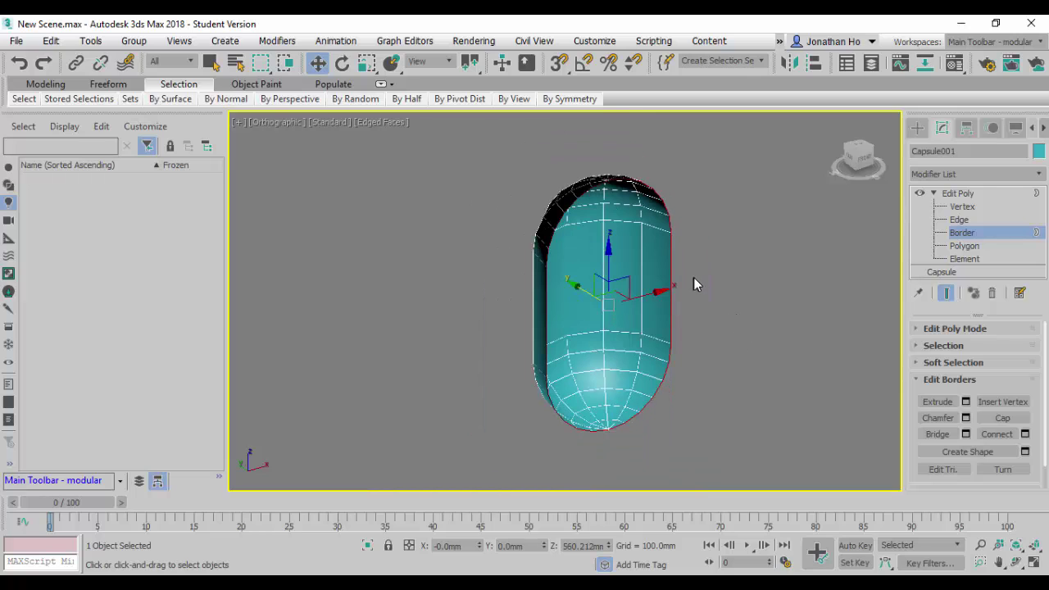
In a maximized Front view, extrude a ring of faces from the border by scaling it outward to nearly twice its size
key(alt+w)
right_click(500, 403)
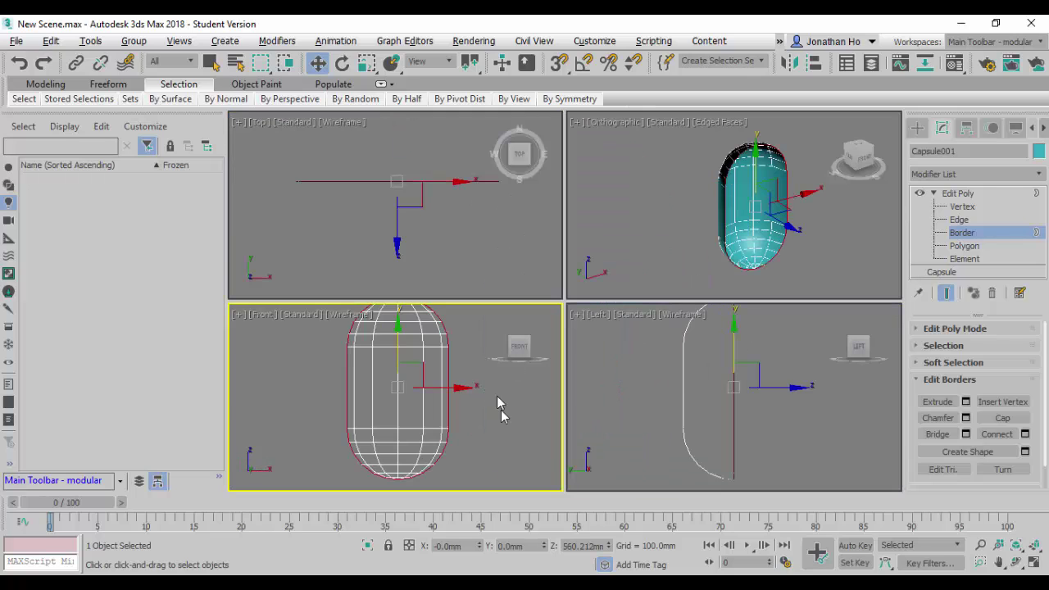
key(alt+w)
scroll(673, 202, down, 5)
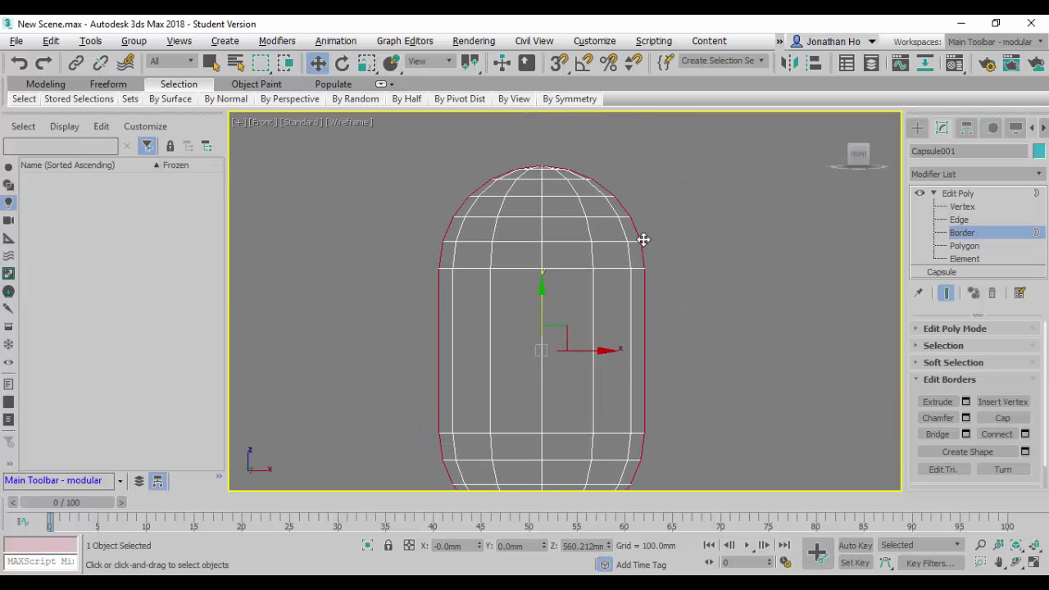
click(366, 62)
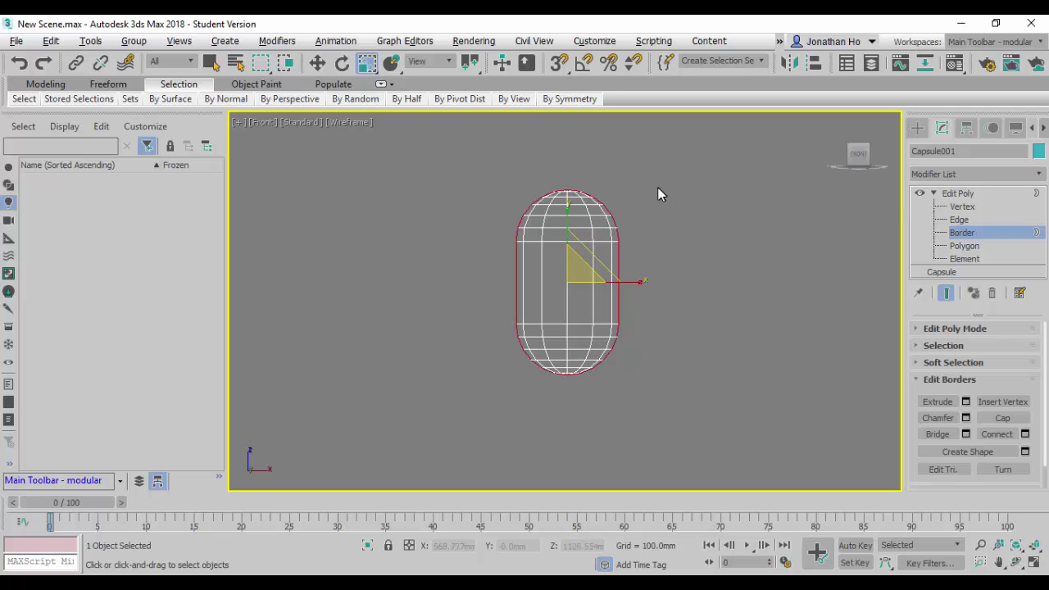
shift+drag(564, 279, 640, 210)
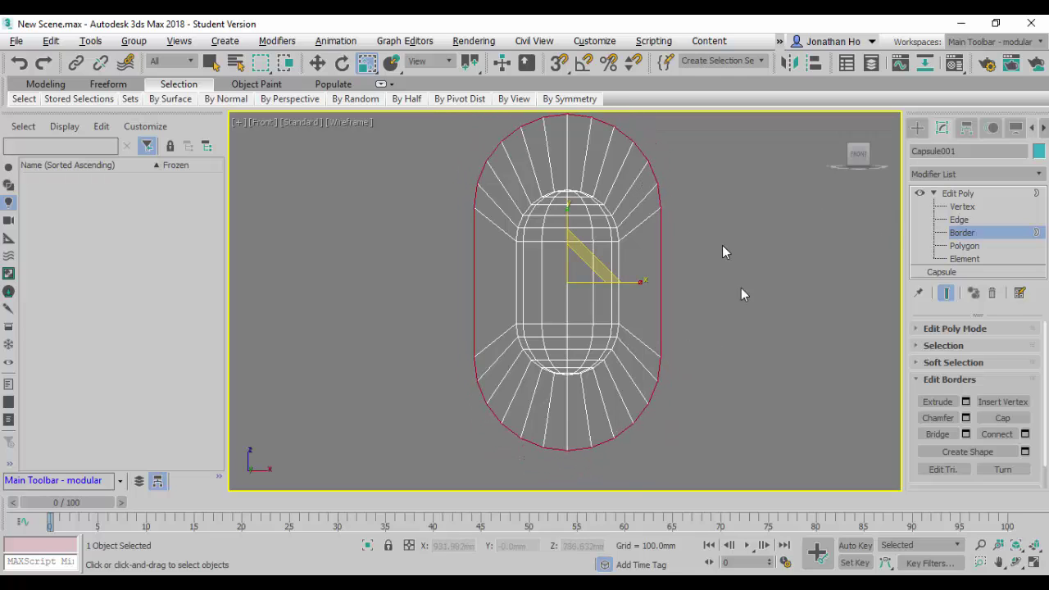
Leave sub-object editing, add a second Edit Poly modifier above the first one and expand its sub-object levels
middle_drag(563, 199, 564, 265)
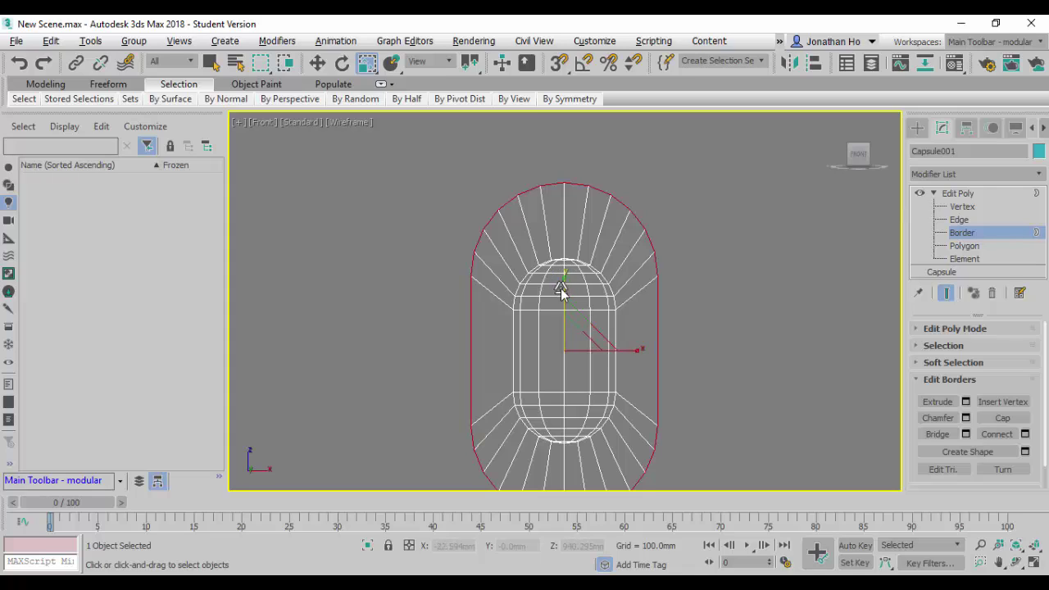
click(979, 209)
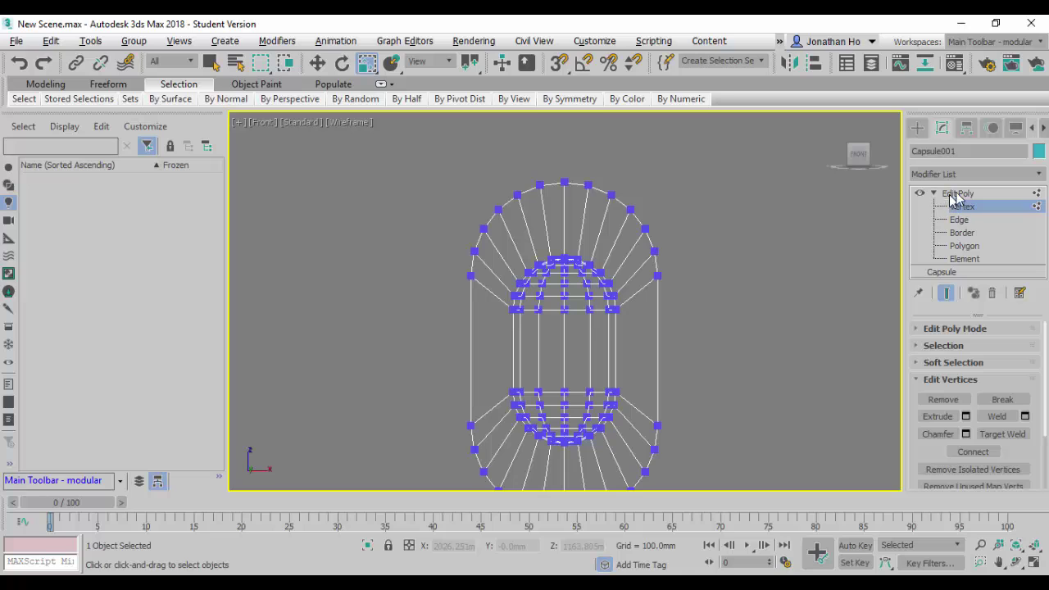
click(953, 194)
click(934, 194)
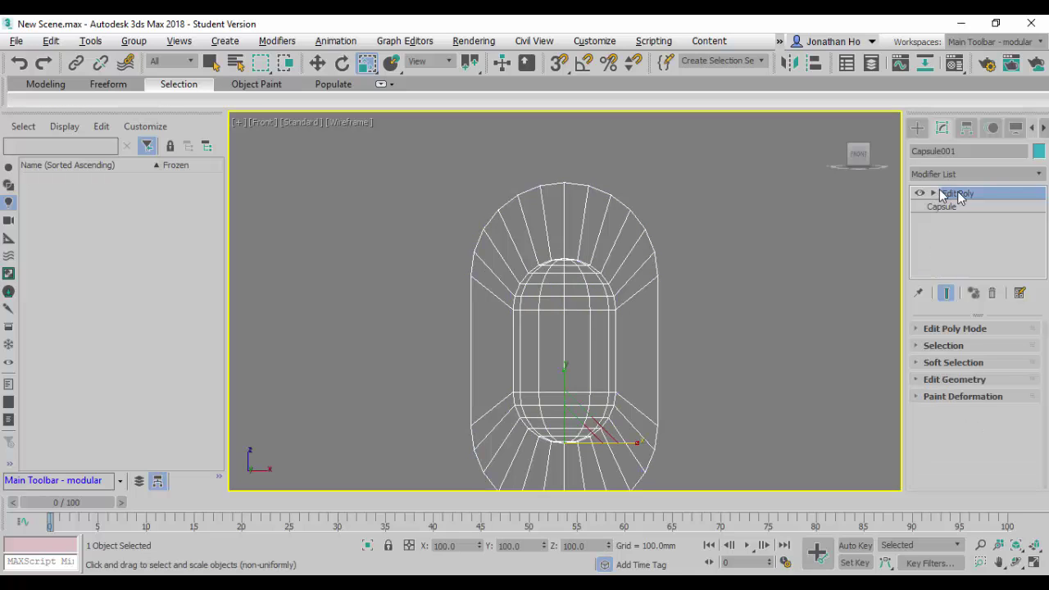
click(991, 175)
scroll(990, 183, down, 2)
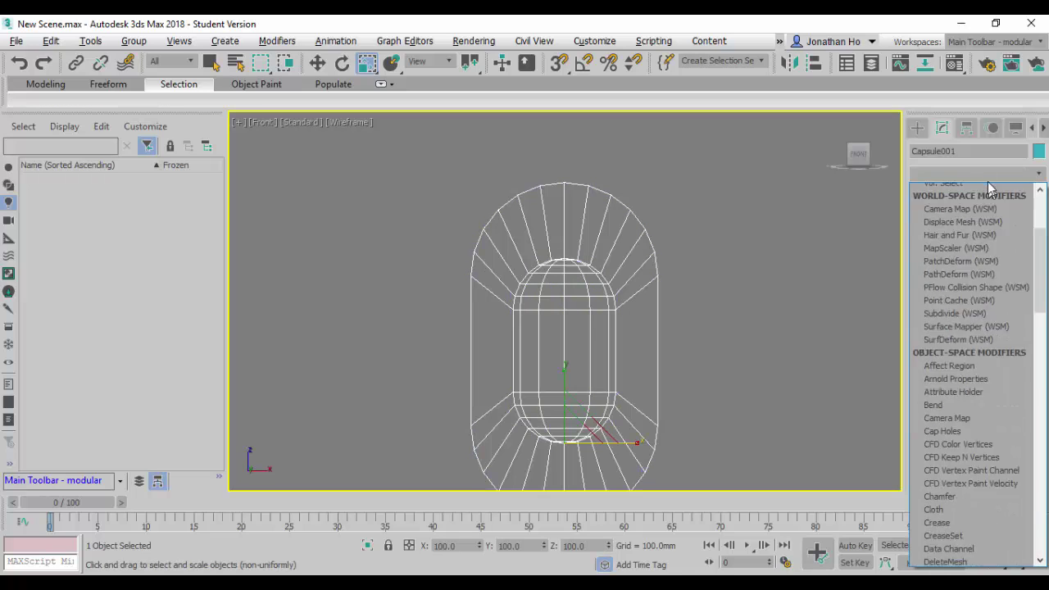
key(e)
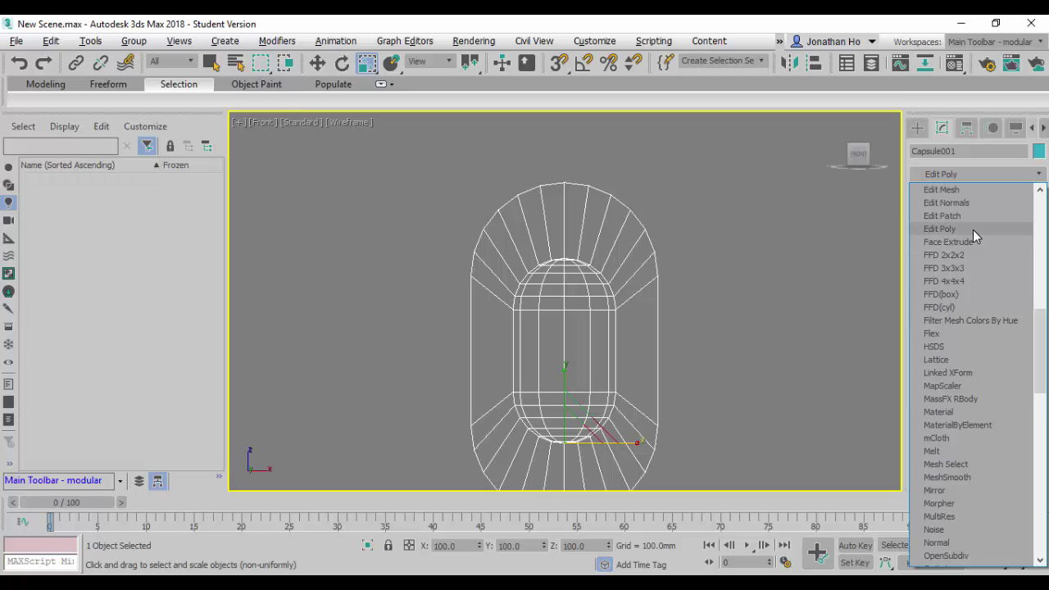
click(974, 232)
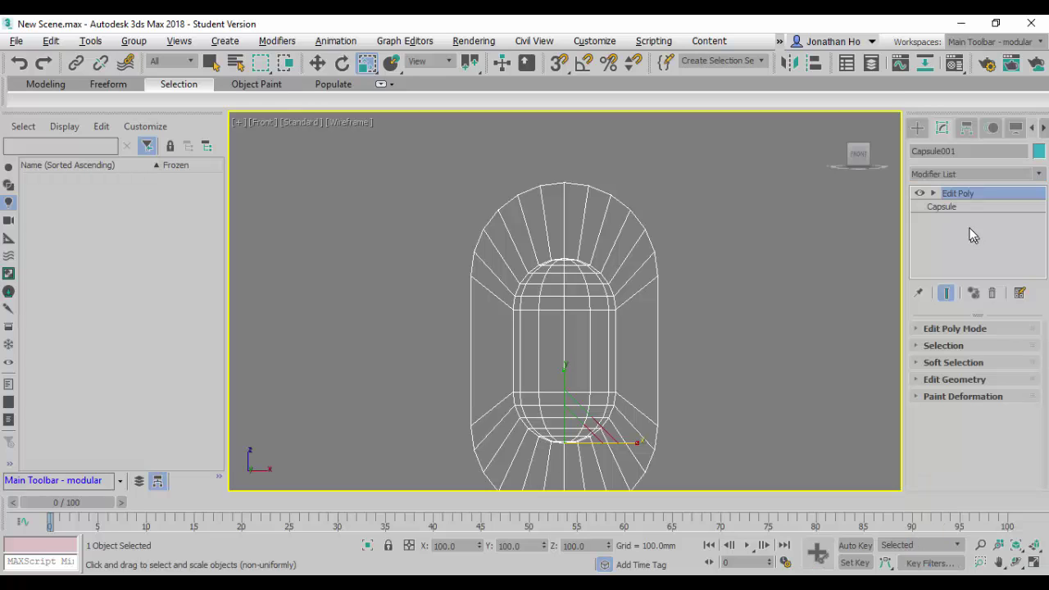
click(934, 194)
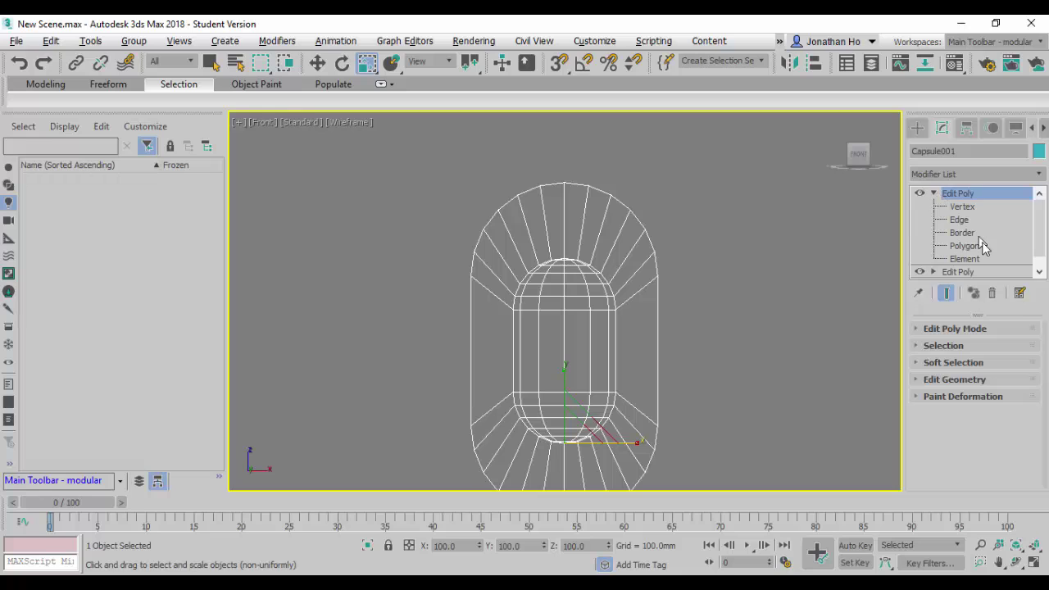
Select the three topmost vertices of the outer ring at Vertex level and make them planar along Z
click(992, 207)
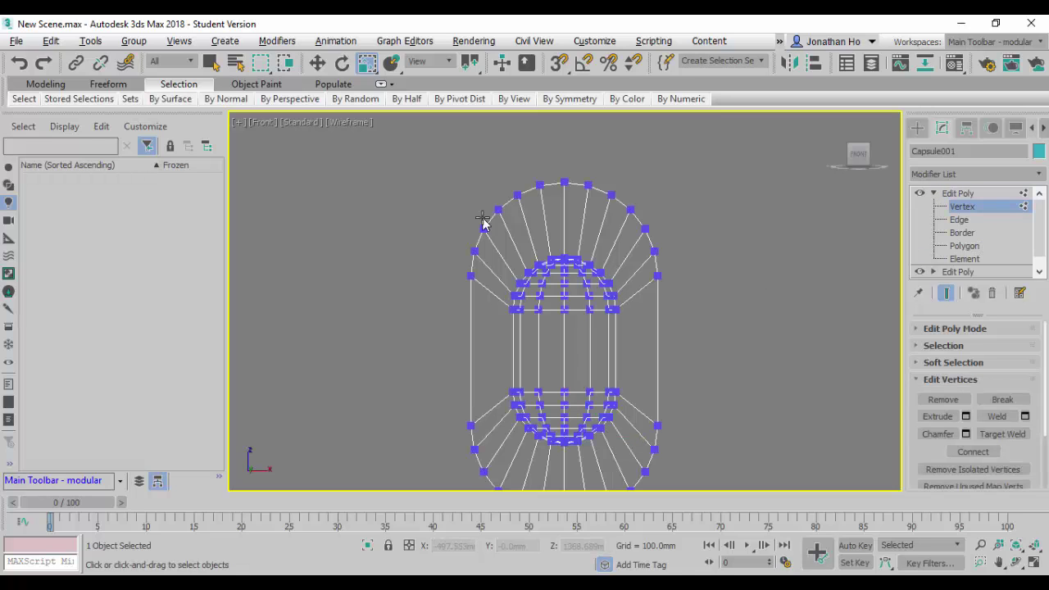
drag(526, 166, 596, 209)
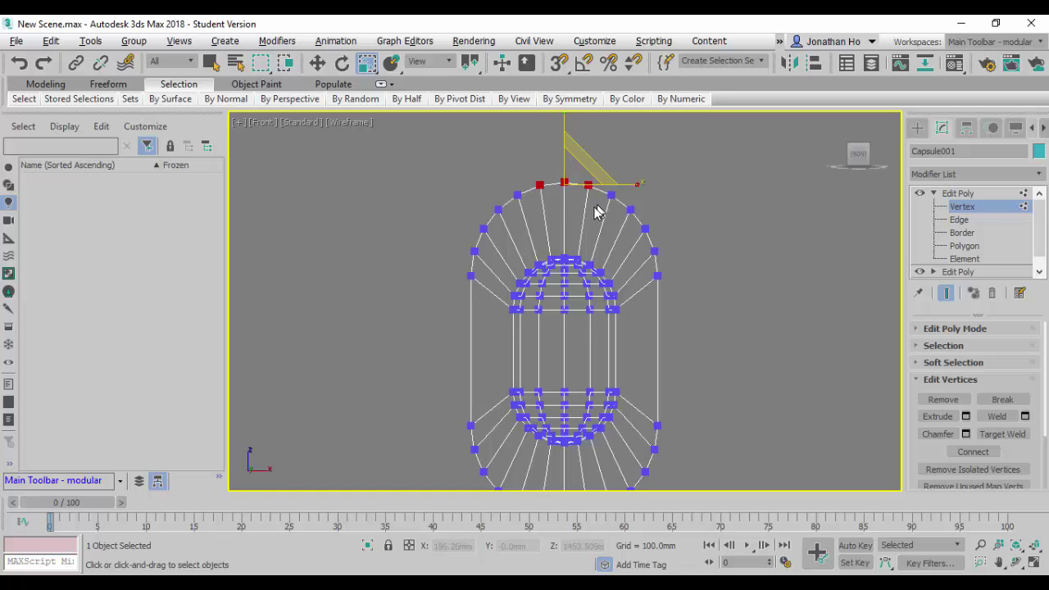
scroll(936, 373, down, 2)
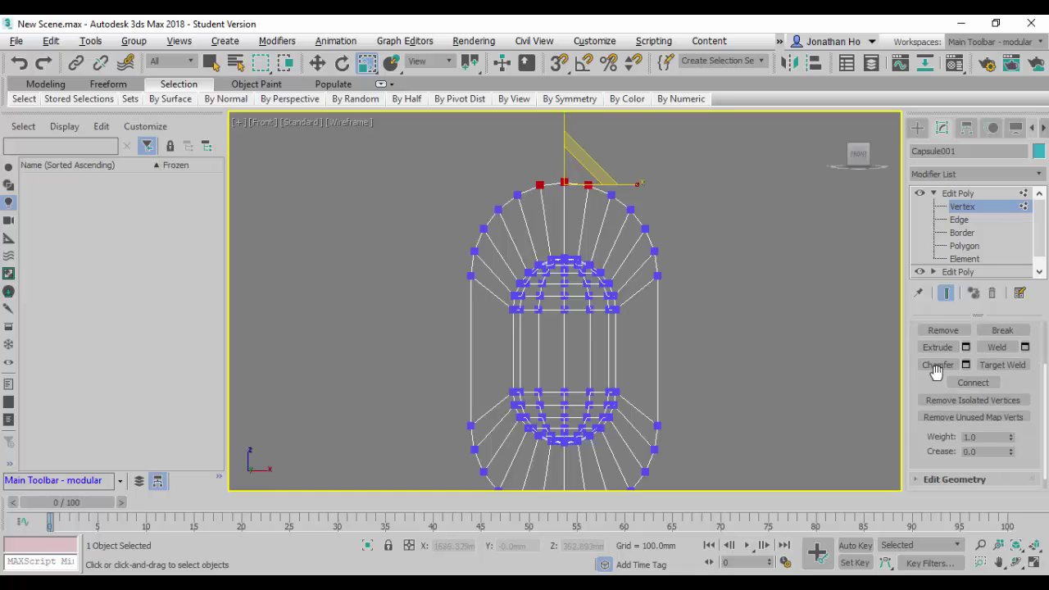
scroll(936, 373, up, 2)
click(916, 380)
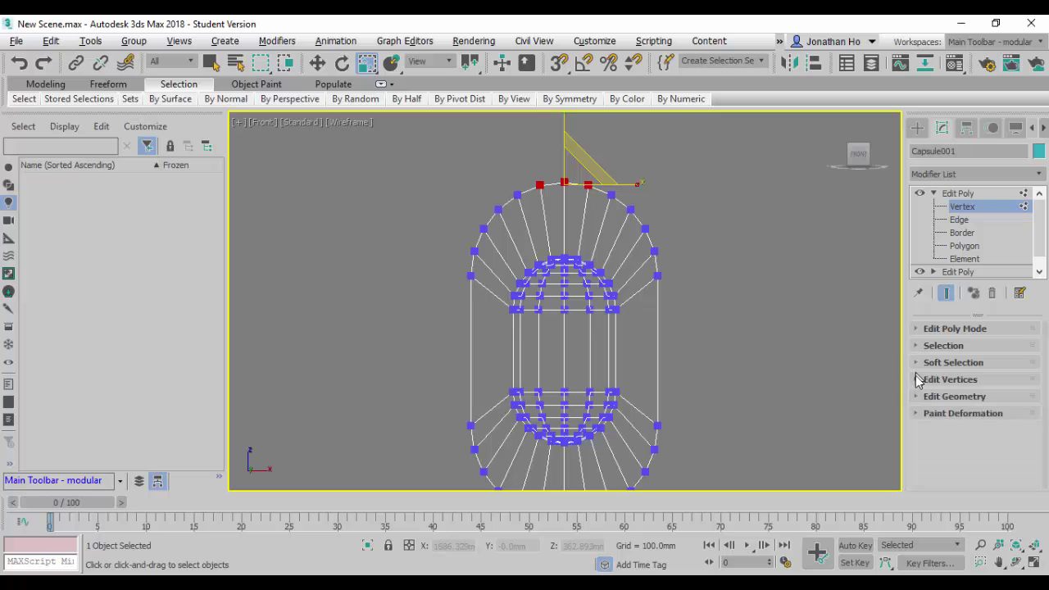
click(919, 398)
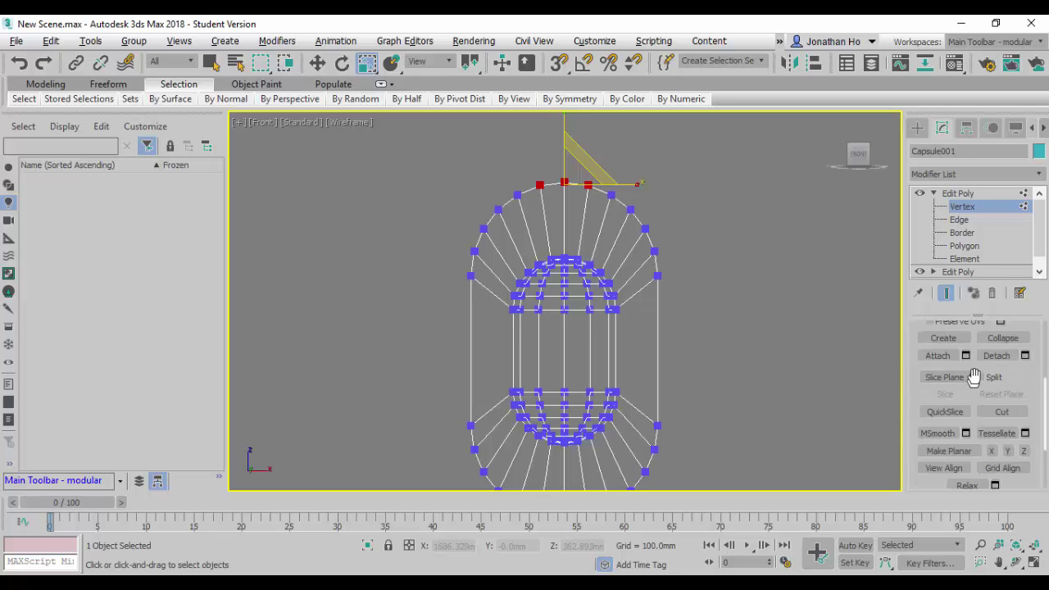
scroll(966, 383, down, 2)
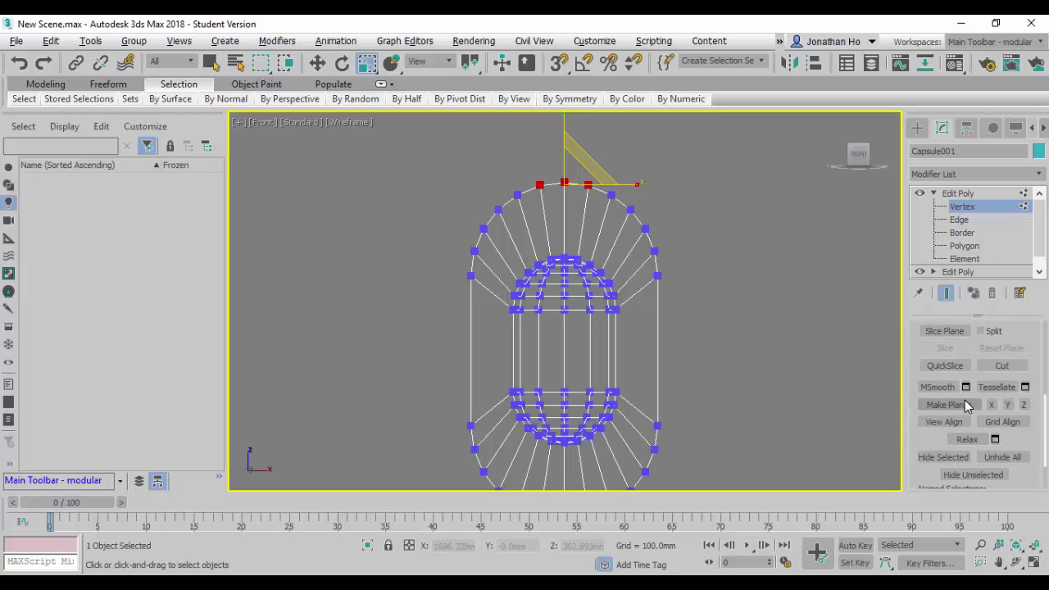
click(949, 410)
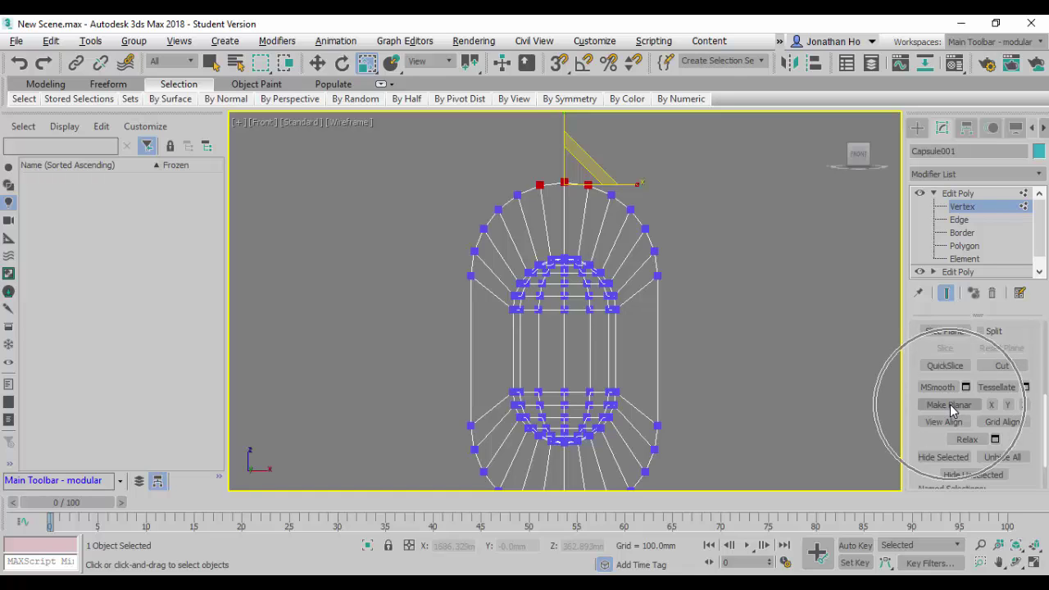
click(1024, 406)
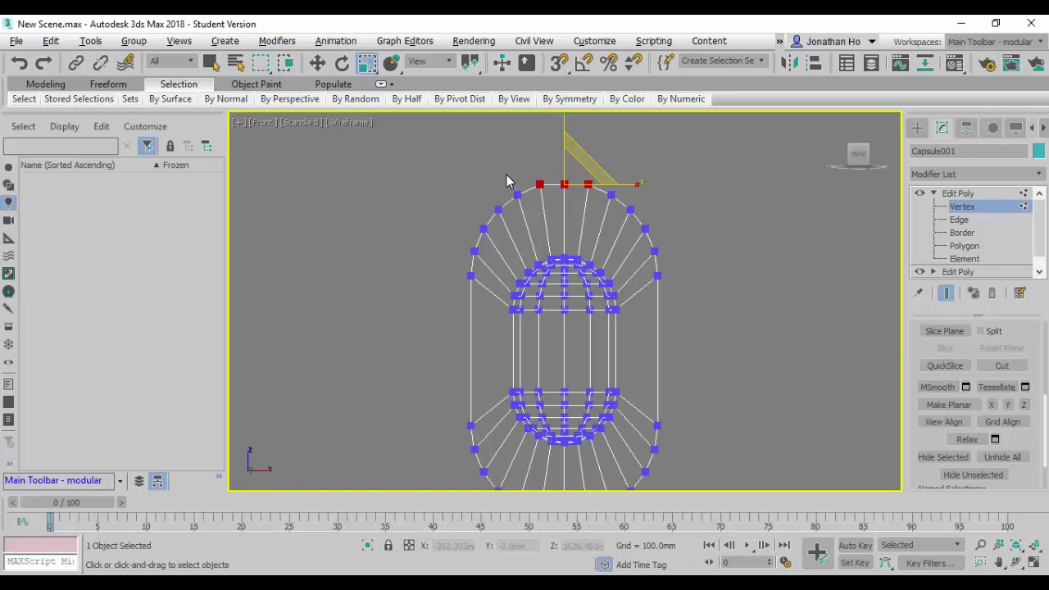
Flatten the outer ring's top vertices along Z in widening selections of five, seven and nine vertices
drag(505, 174, 621, 211)
click(1024, 405)
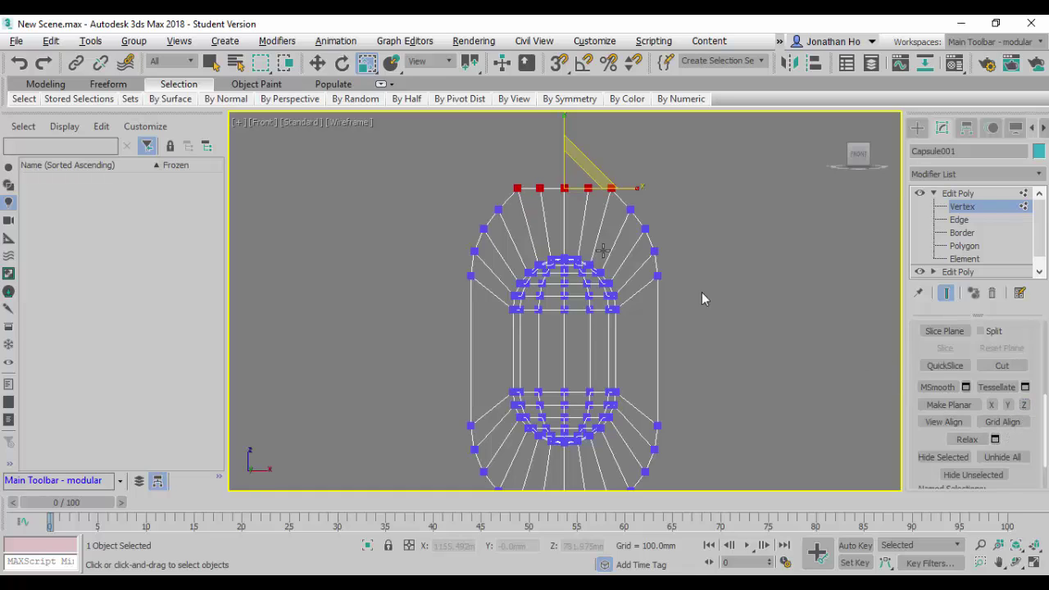
drag(482, 172, 648, 233)
click(1024, 405)
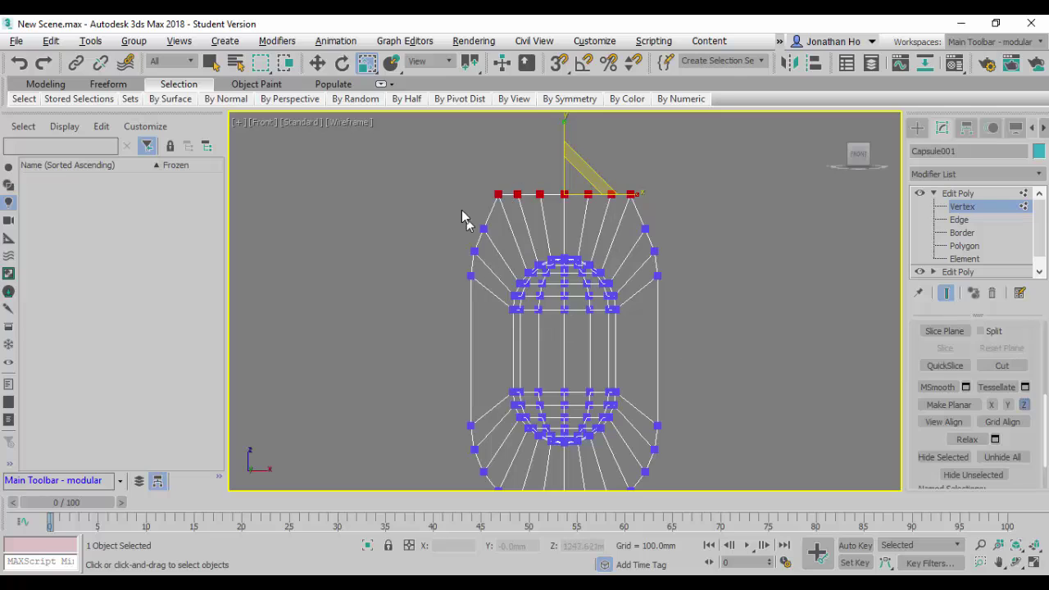
drag(467, 173, 656, 246)
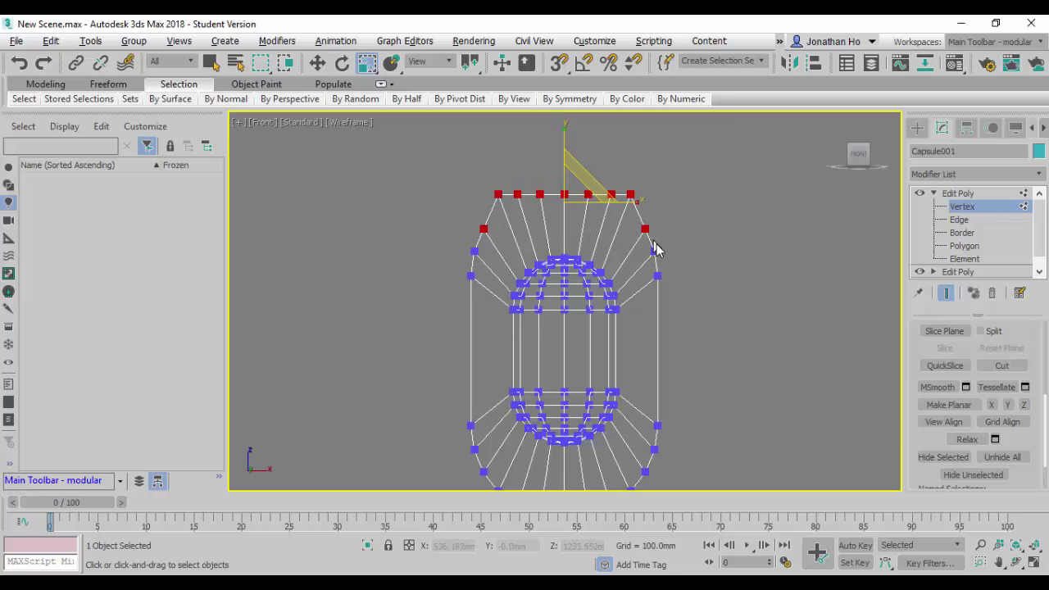
click(1008, 405)
Make the outer ring's eleven top vertices planar along Z, excluding the inner capsule vertices, and clear the selection
drag(465, 185, 662, 262)
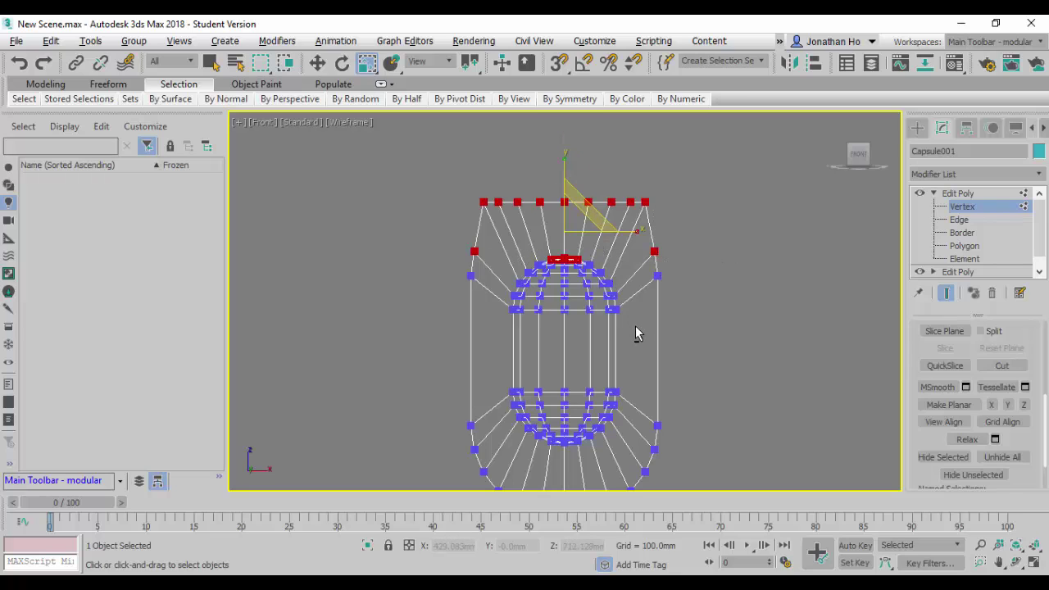
drag(633, 325, 527, 246)
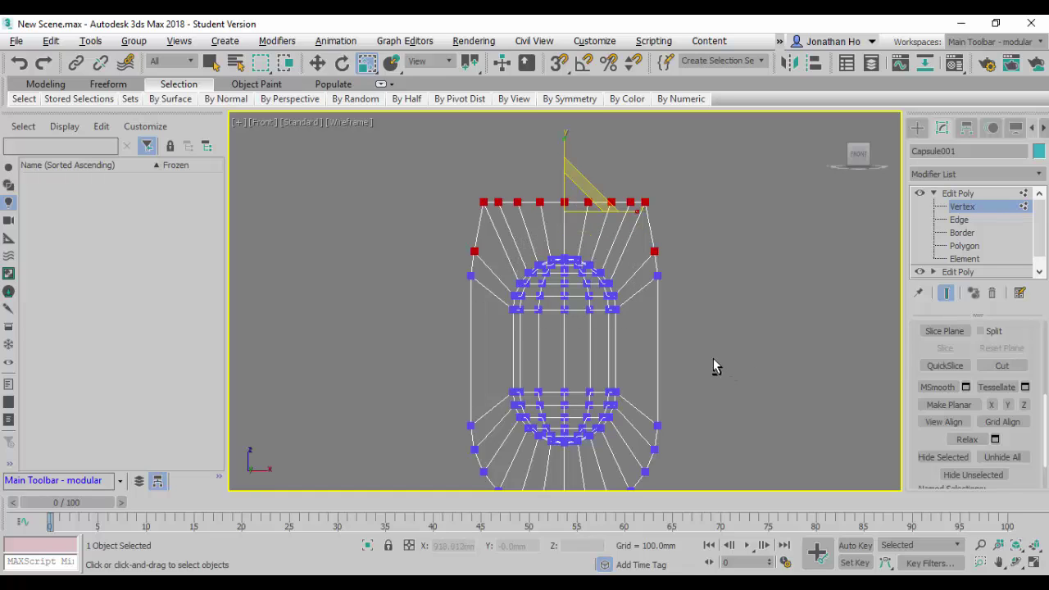
click(1024, 405)
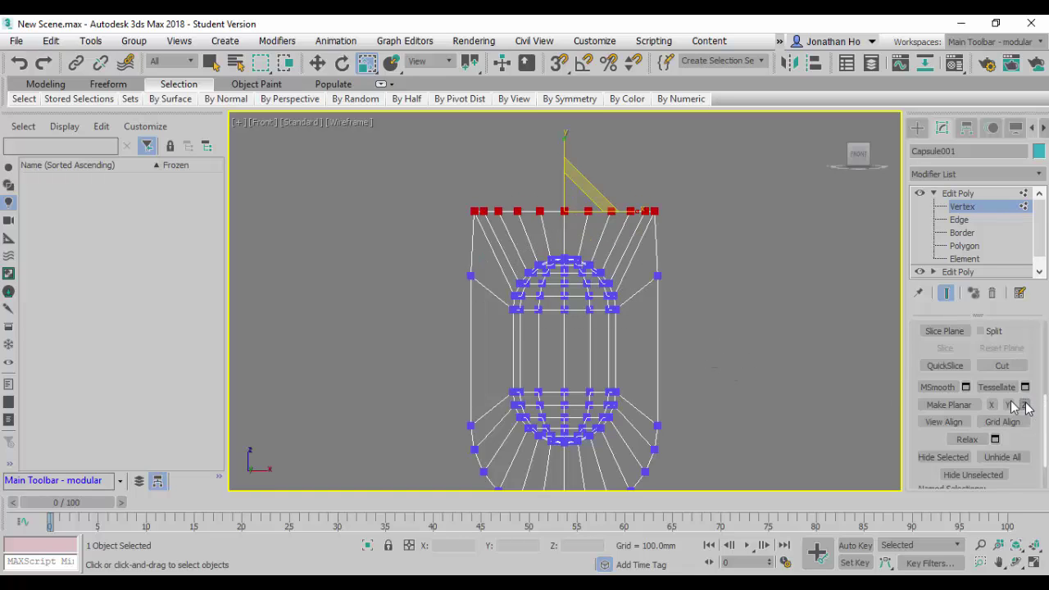
click(713, 274)
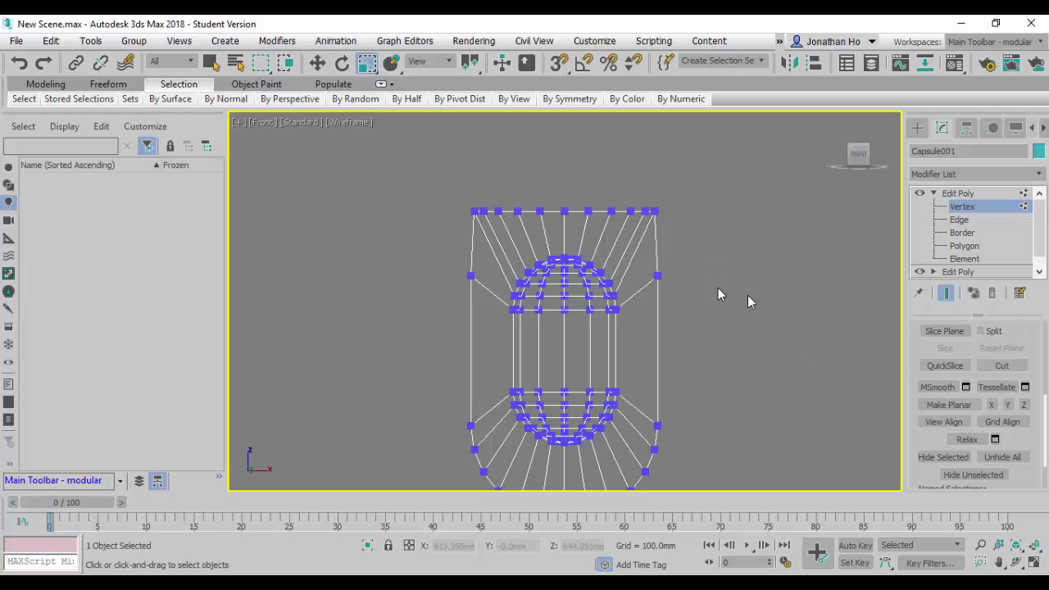
Make the outer ring's three lowest vertices planar along Z, and repeat with the five lowest
scroll(738, 305, up, 4)
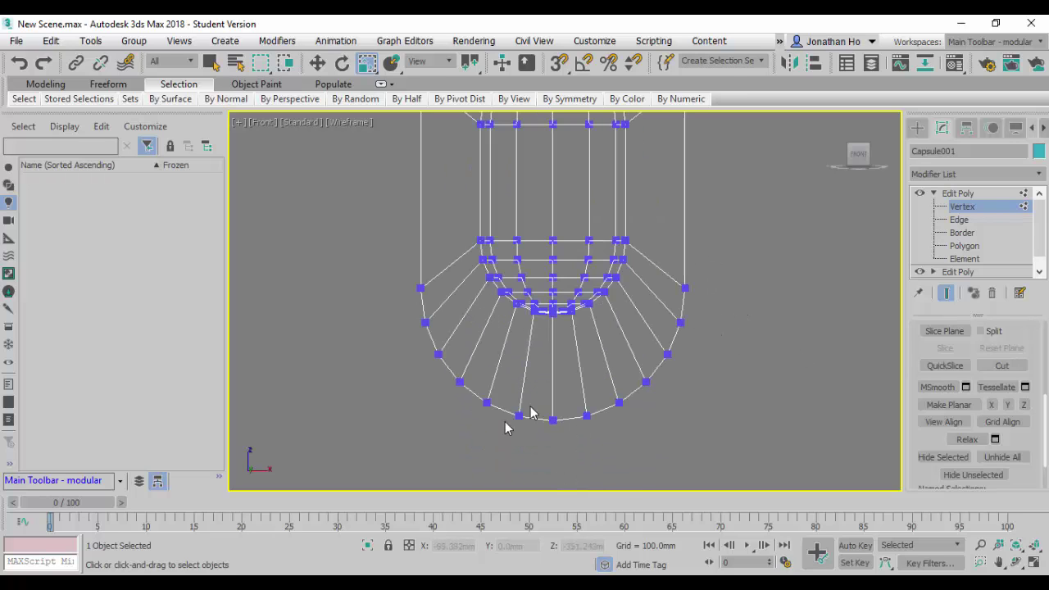
drag(513, 401, 607, 453)
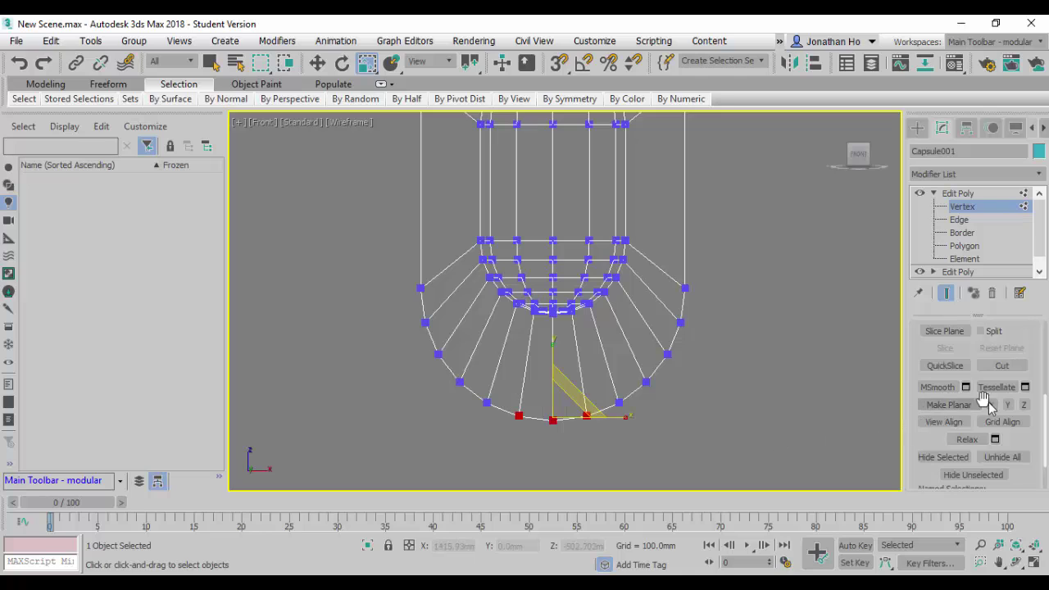
click(1023, 406)
scroll(743, 412, down, 3)
scroll(429, 375, up, 5)
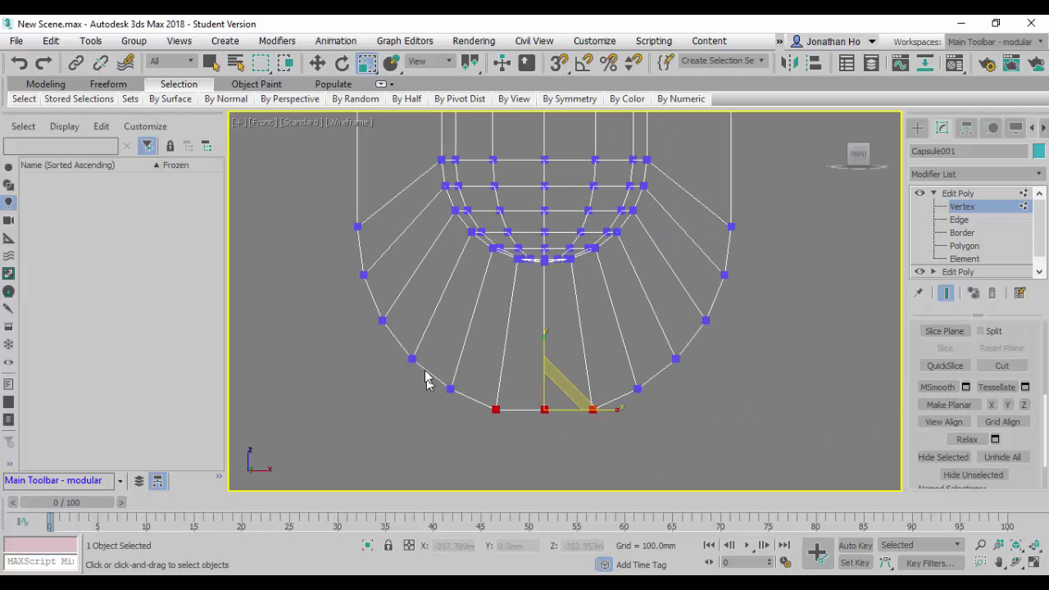
drag(428, 361, 662, 430)
click(1024, 405)
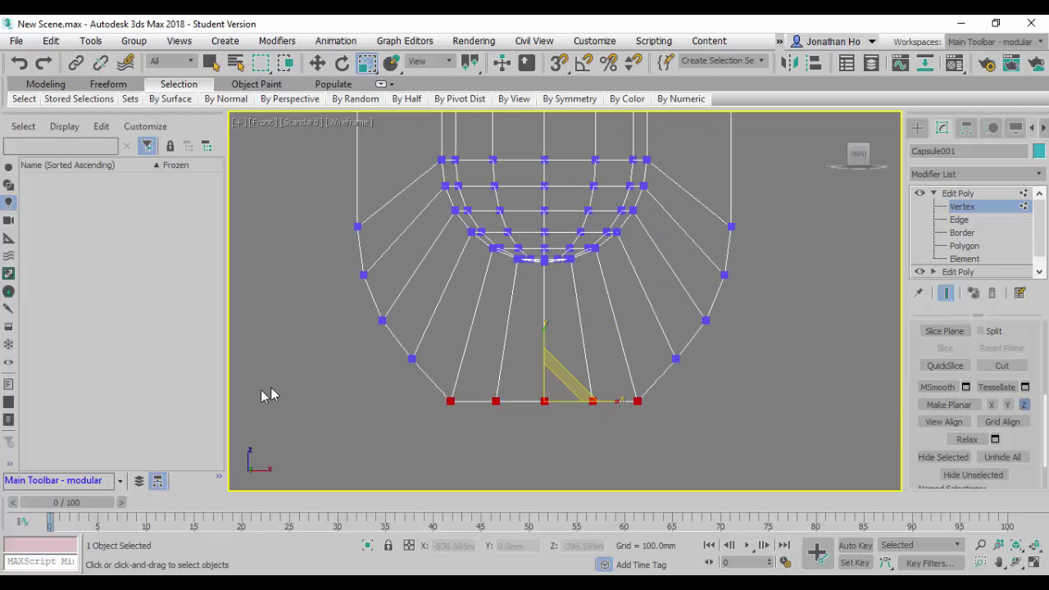
Flatten the outer ring's bottom vertices along Z in widening selections of seven, nine and eleven vertices
drag(615, 389, 688, 458)
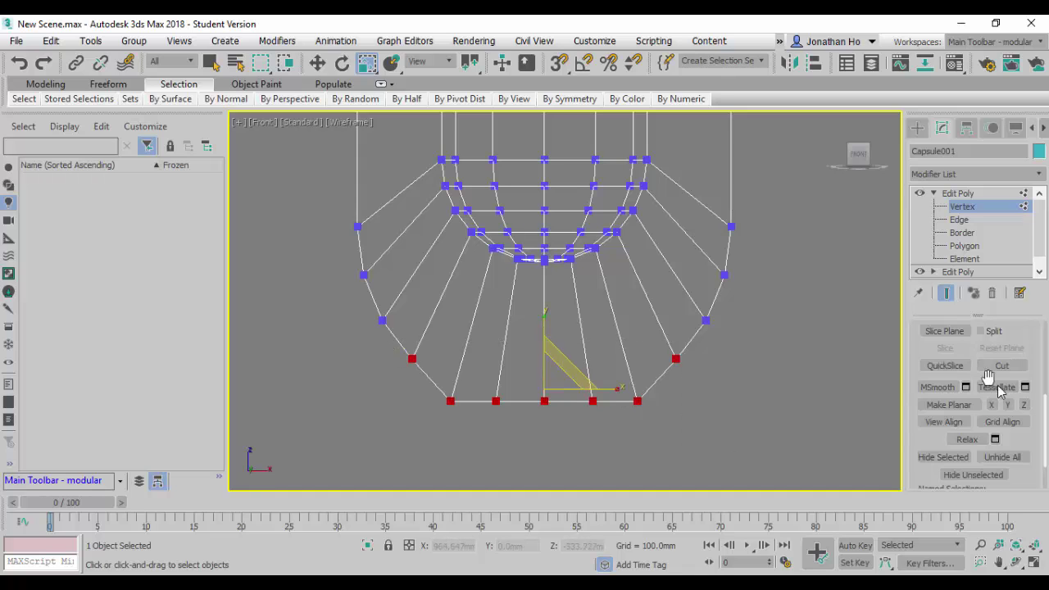
click(1023, 408)
drag(363, 305, 716, 428)
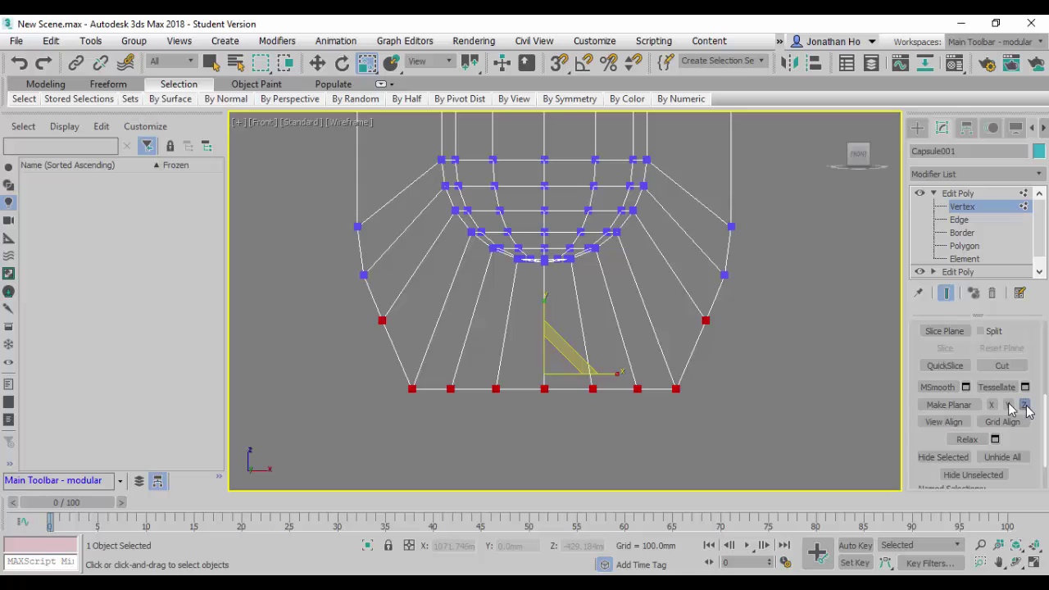
click(1024, 405)
drag(340, 276, 771, 396)
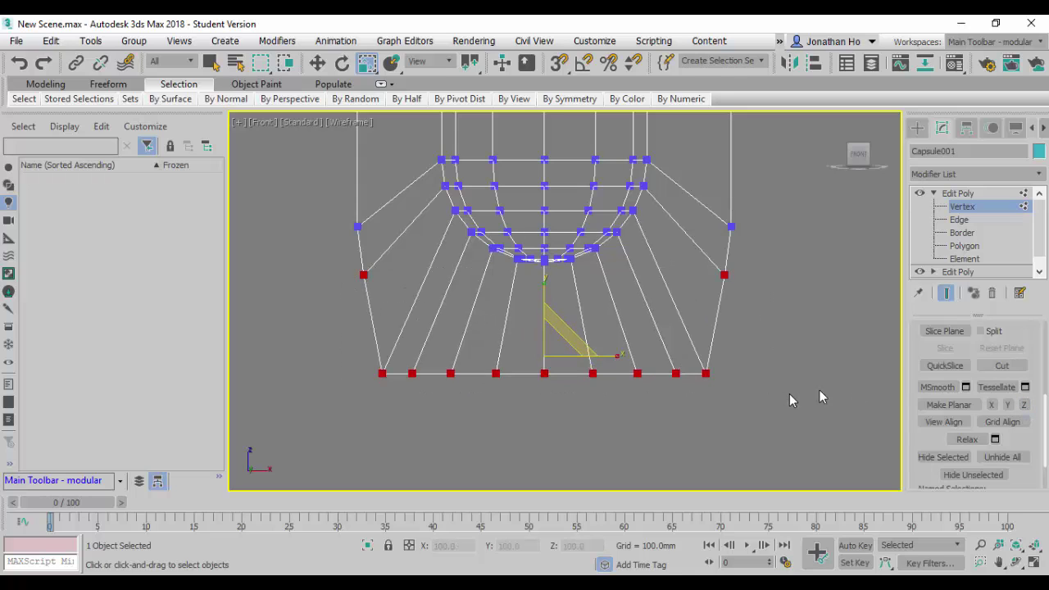
click(1023, 408)
scroll(634, 386, down, 4)
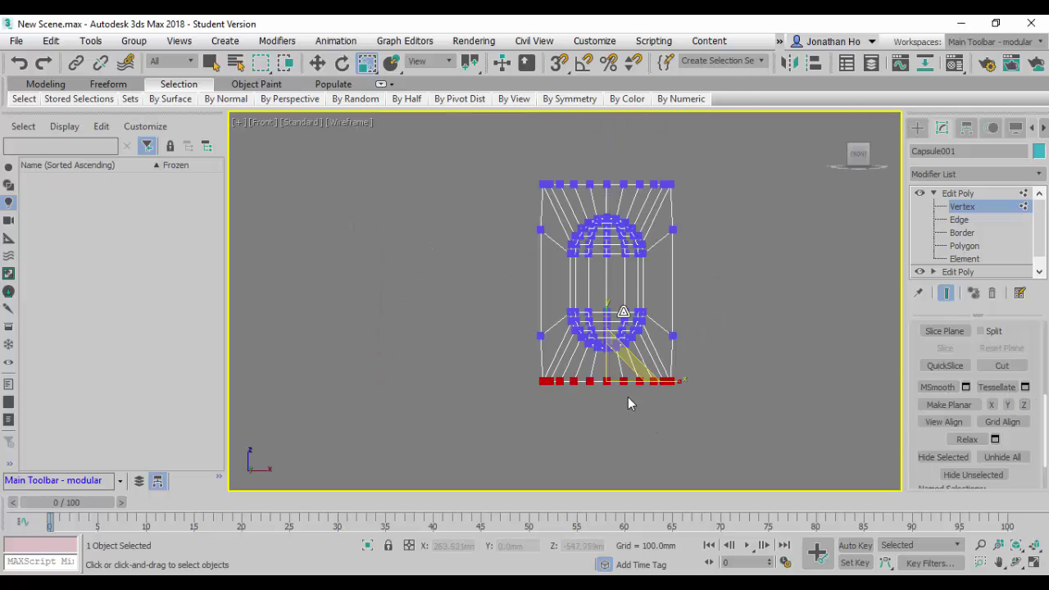
Select the four vertices along the outer rim's left side, including both corners, and make them planar along X
scroll(537, 246, up, 2)
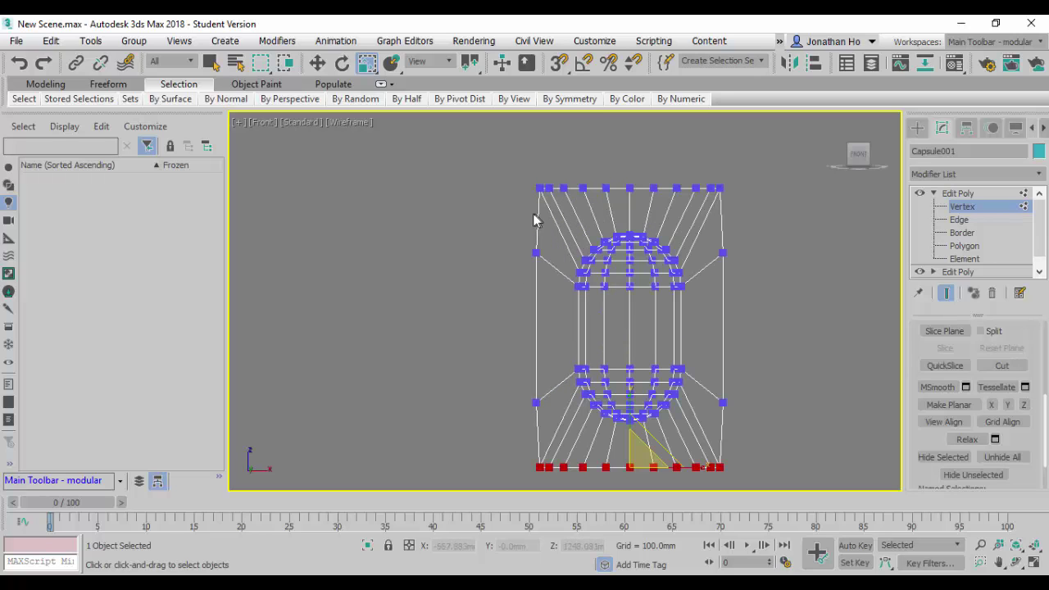
middle_drag(607, 271, 551, 244)
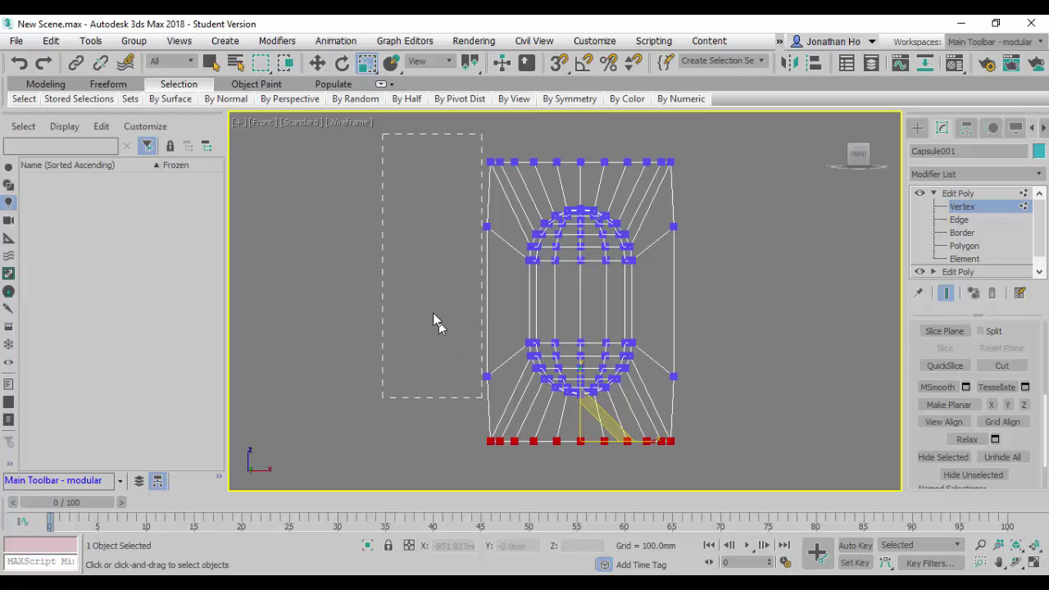
drag(435, 320, 436, 316)
scroll(449, 229, up, 4)
drag(411, 227, 468, 287)
scroll(468, 286, down, 5)
middle_drag(452, 335, 405, 237)
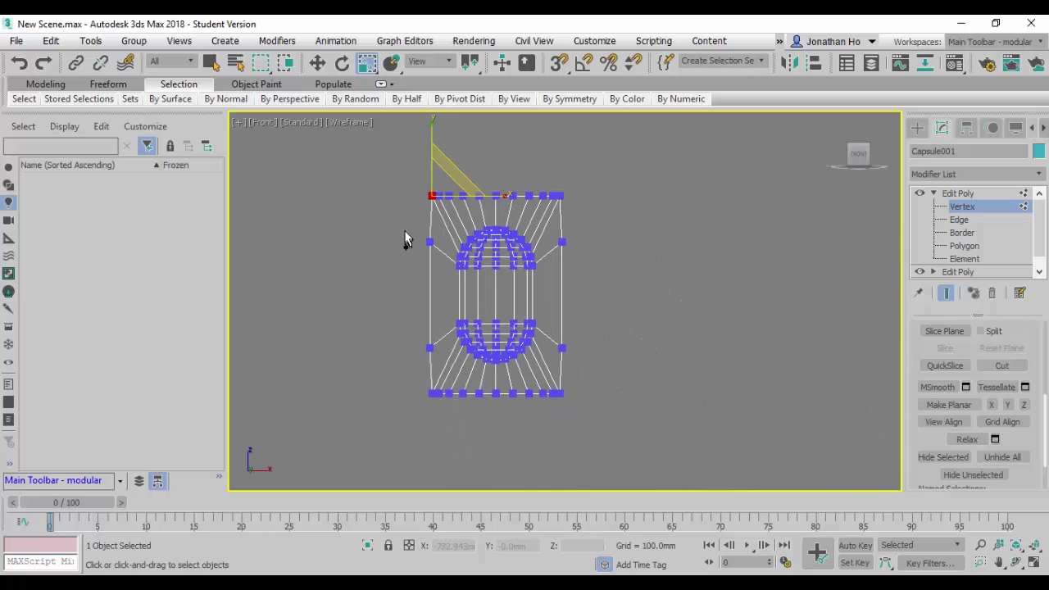
drag(405, 237, 436, 360)
scroll(432, 396, up, 5)
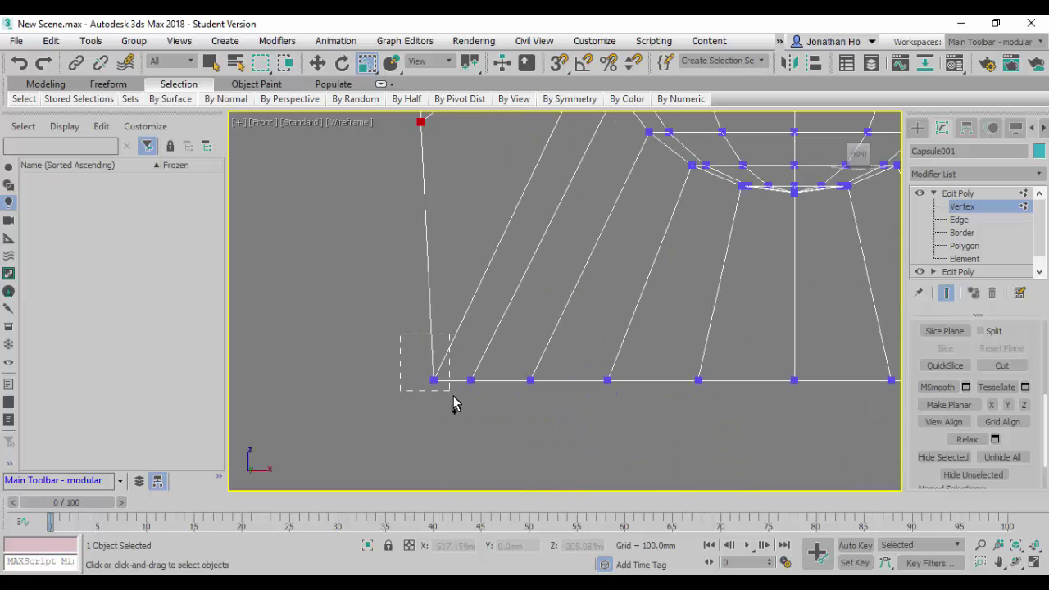
drag(454, 398, 452, 401)
scroll(447, 443, down, 5)
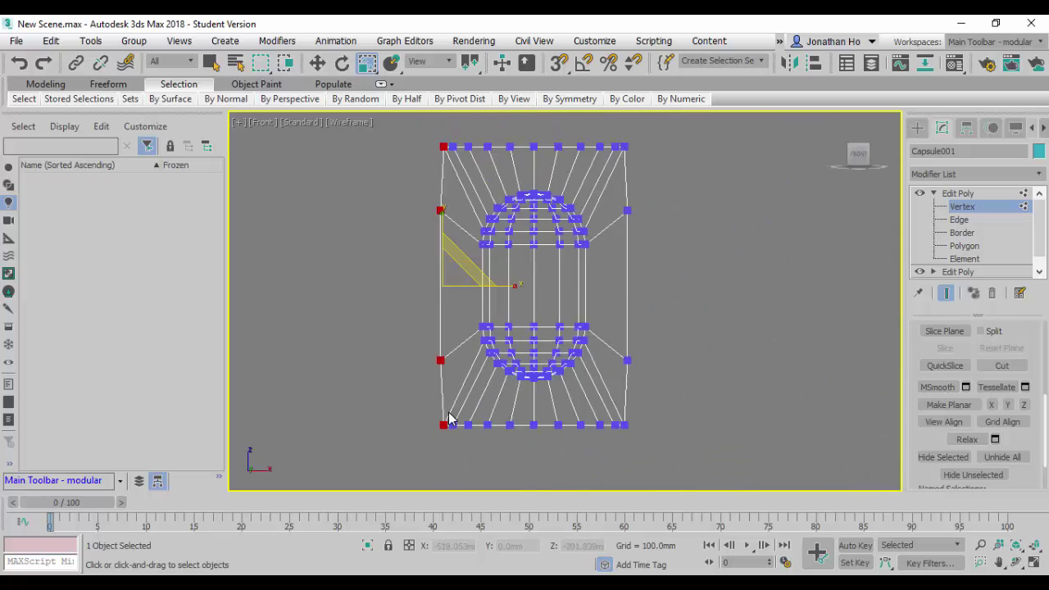
click(992, 405)
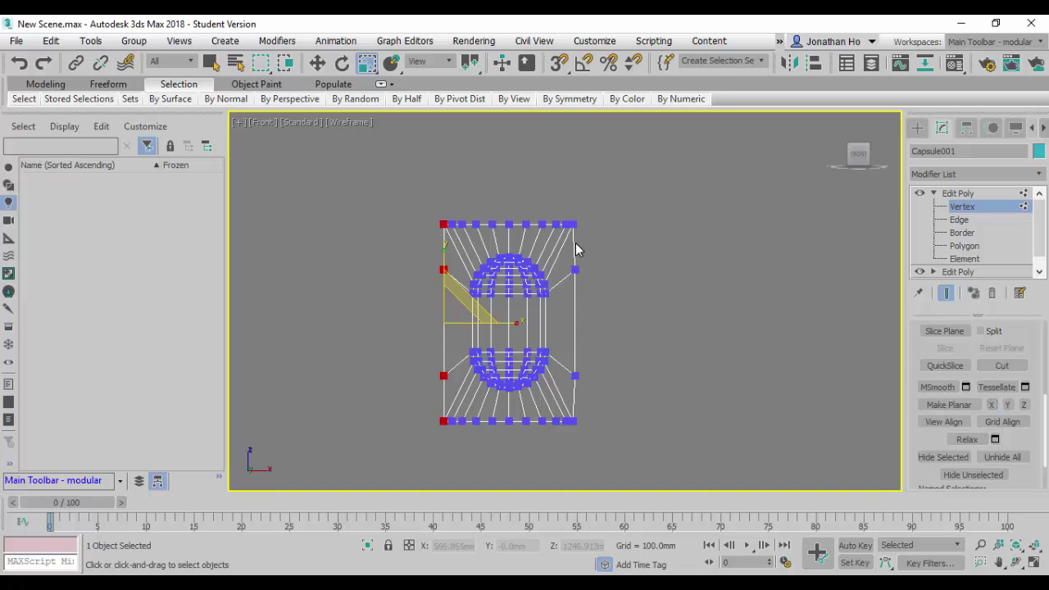
Select the four vertices along the outer rim's right side, make them planar along X and clear the selection
scroll(579, 218, up, 2)
scroll(579, 218, up, 2)
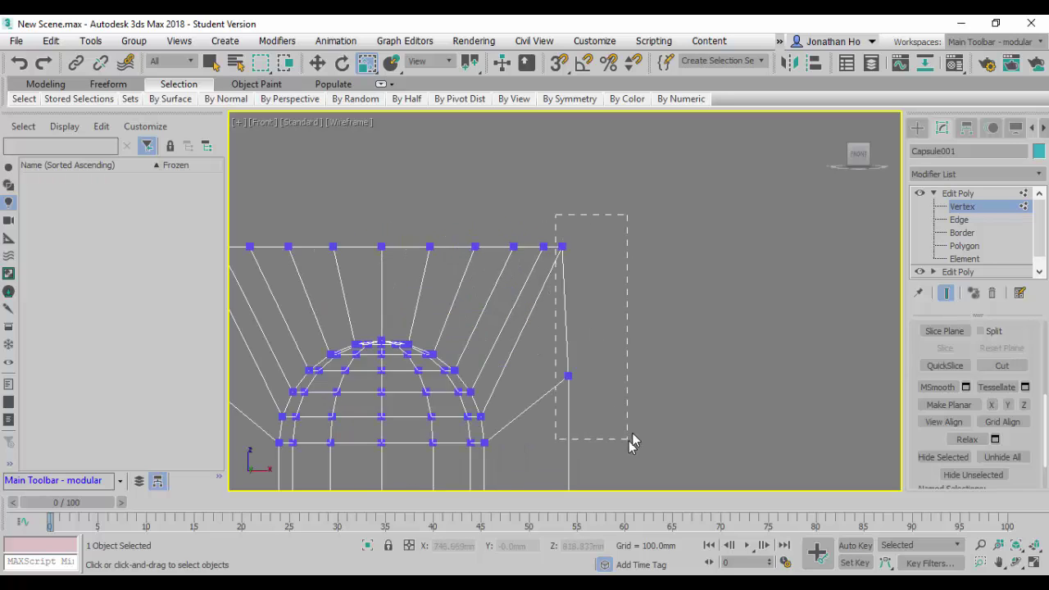
drag(631, 443, 633, 442)
scroll(663, 370, down, 2)
scroll(612, 342, down, 1)
scroll(586, 340, up, 3)
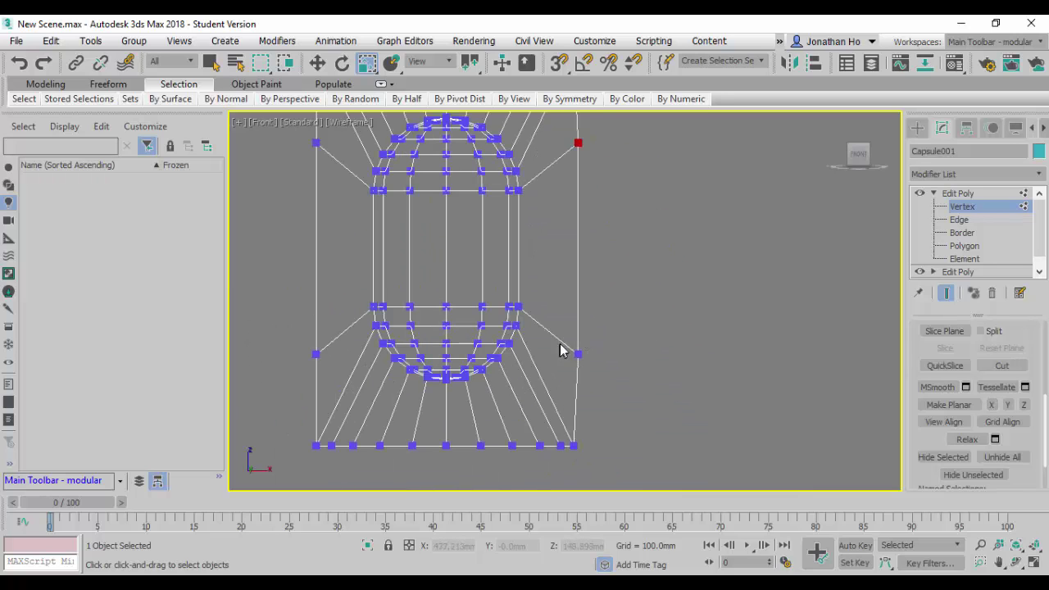
ctrl+drag(568, 334, 623, 472)
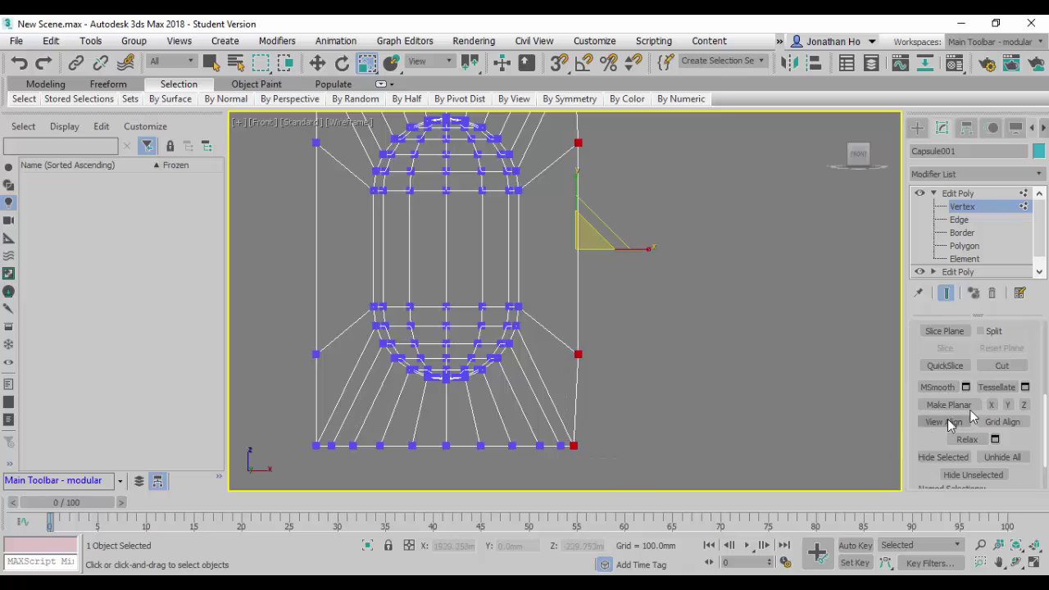
click(992, 405)
scroll(707, 347, down, 2)
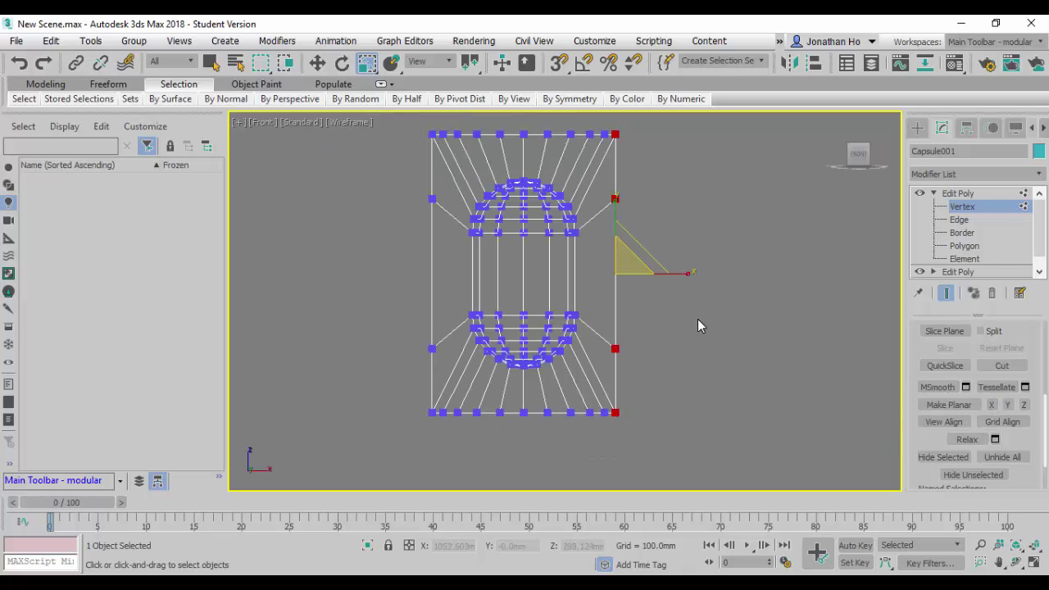
click(763, 325)
middle_drag(664, 310, 656, 330)
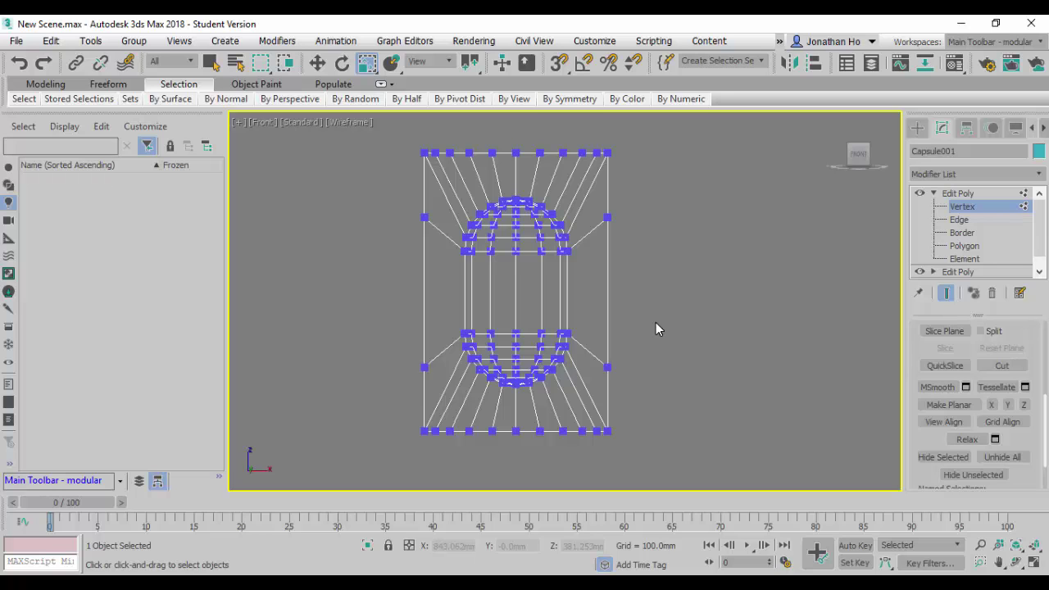
Inspect the squared outer rim in the shaded Orthographic view and return to the maximized Front view
key(alt+w)
alt+middle_drag(661, 290, 632, 229)
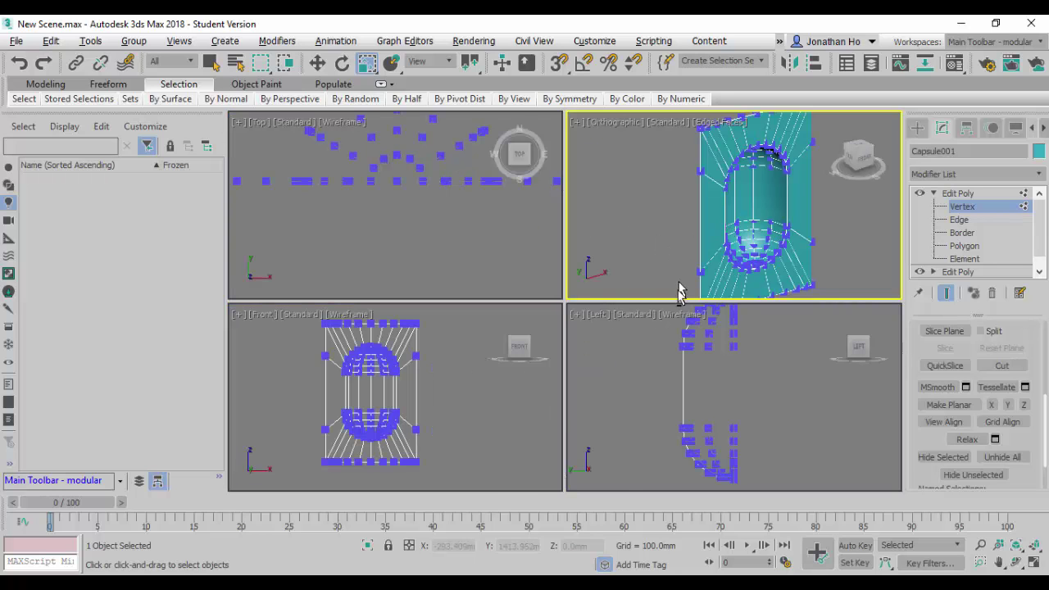
key(alt+w)
alt+middle_drag(746, 244, 732, 267)
scroll(732, 267, down, 4)
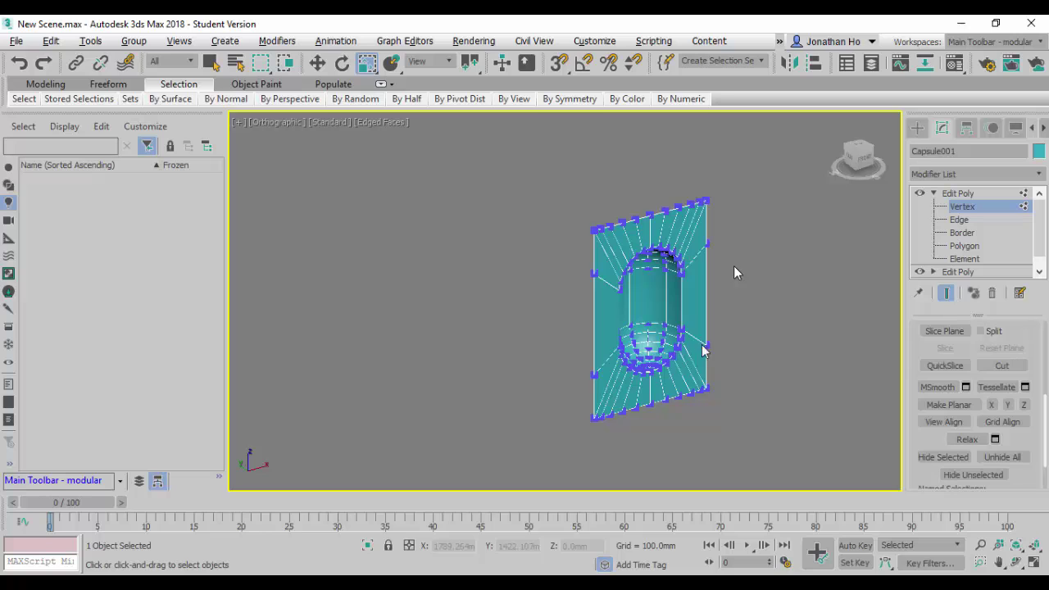
key(alt+w)
right_click(468, 429)
scroll(451, 417, up, 3)
scroll(452, 416, down, 4)
key(alt+w)
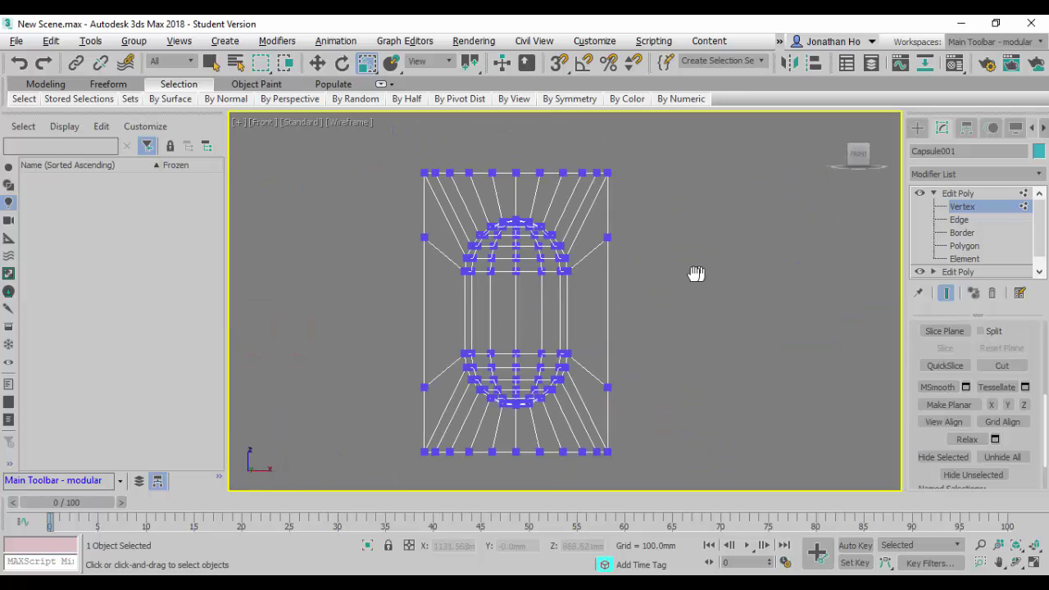
click(957, 194)
click(933, 194)
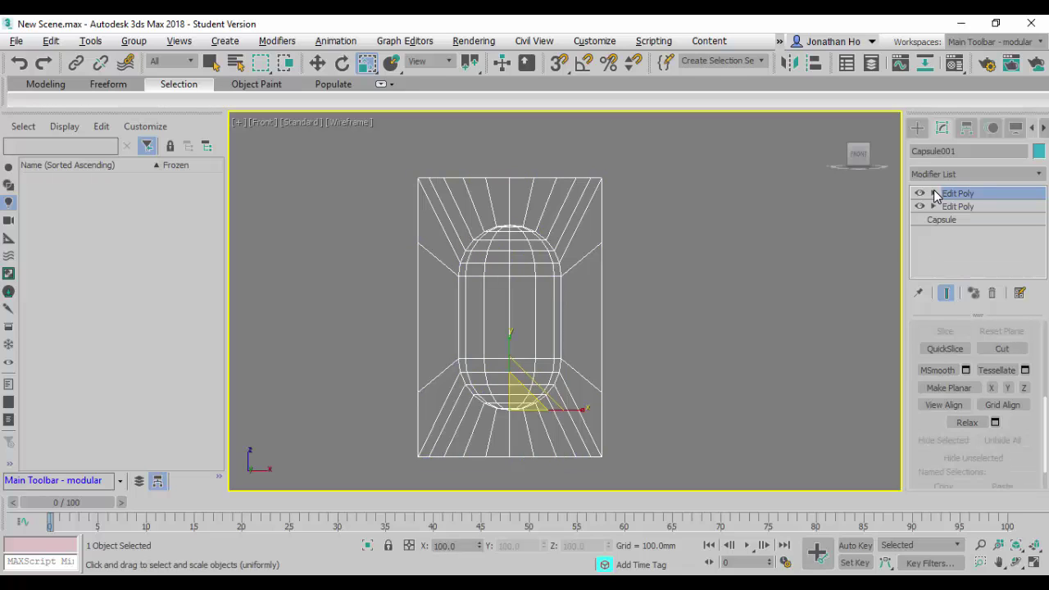
middle_drag(669, 352, 603, 341)
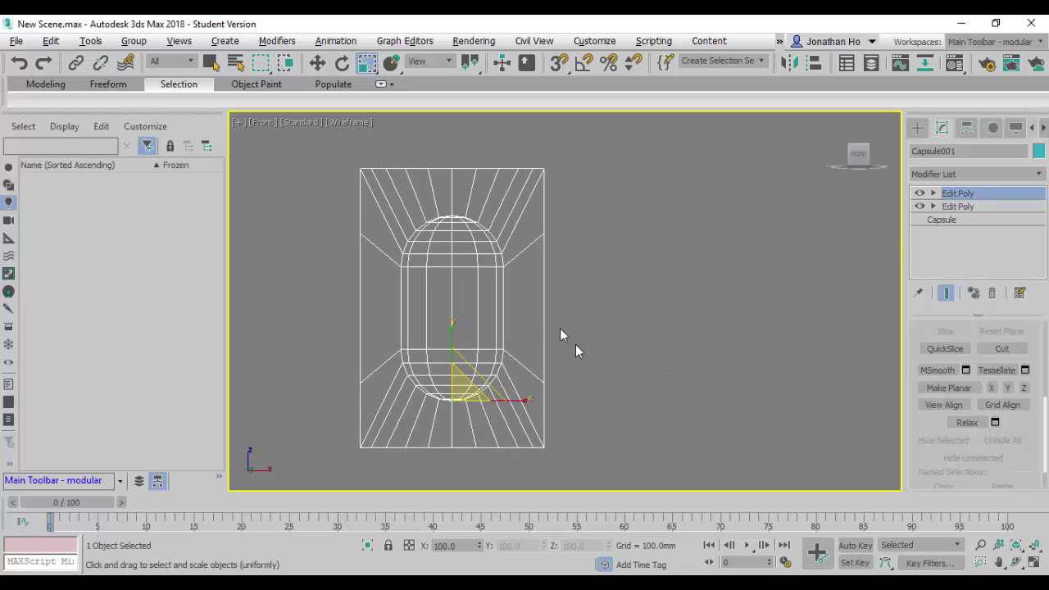
key(ctrl+z)
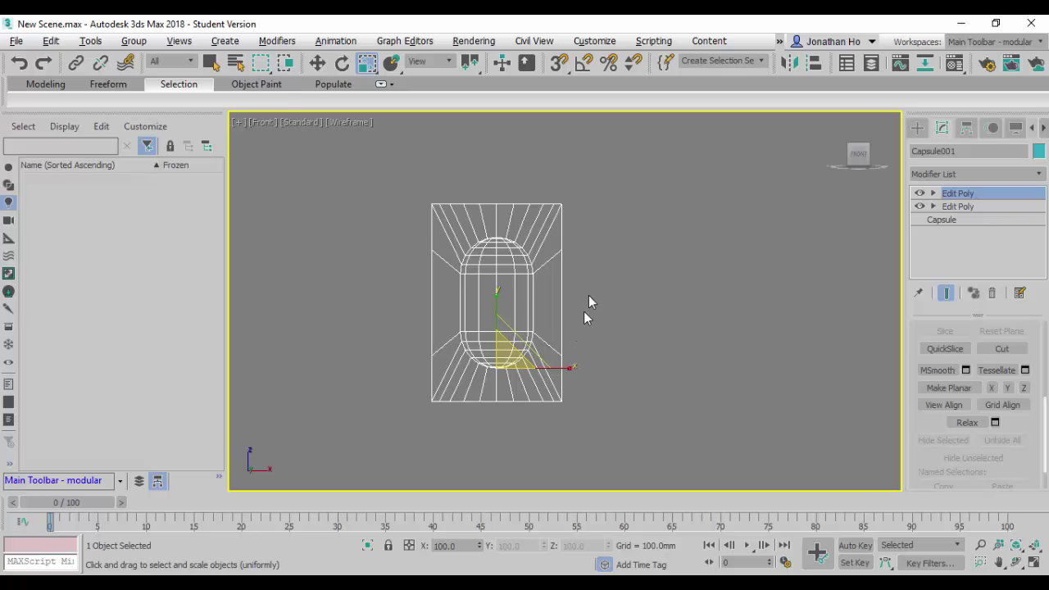
key(ctrl+y)
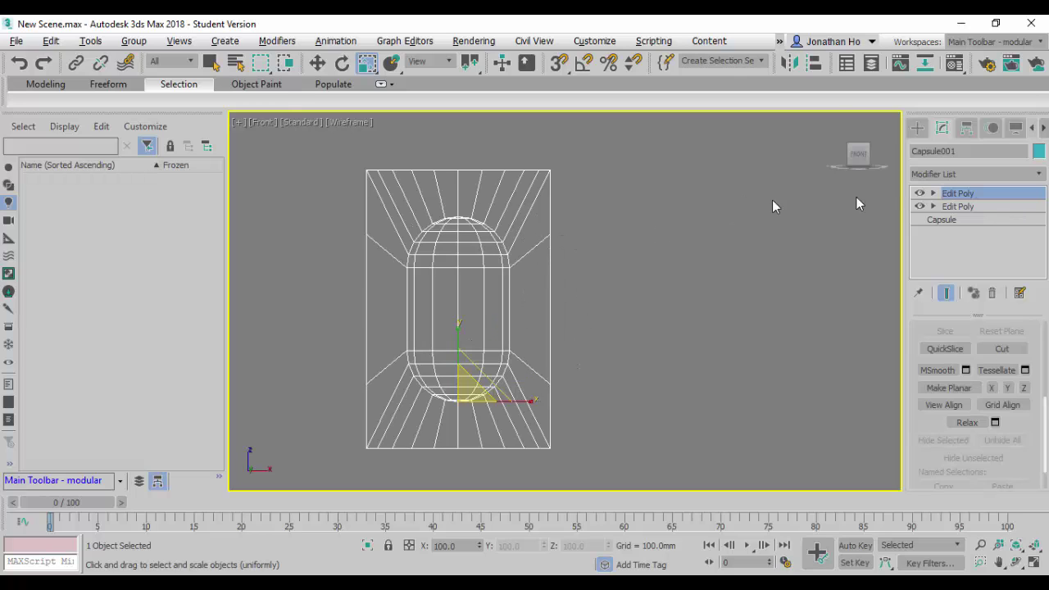
click(933, 192)
click(962, 207)
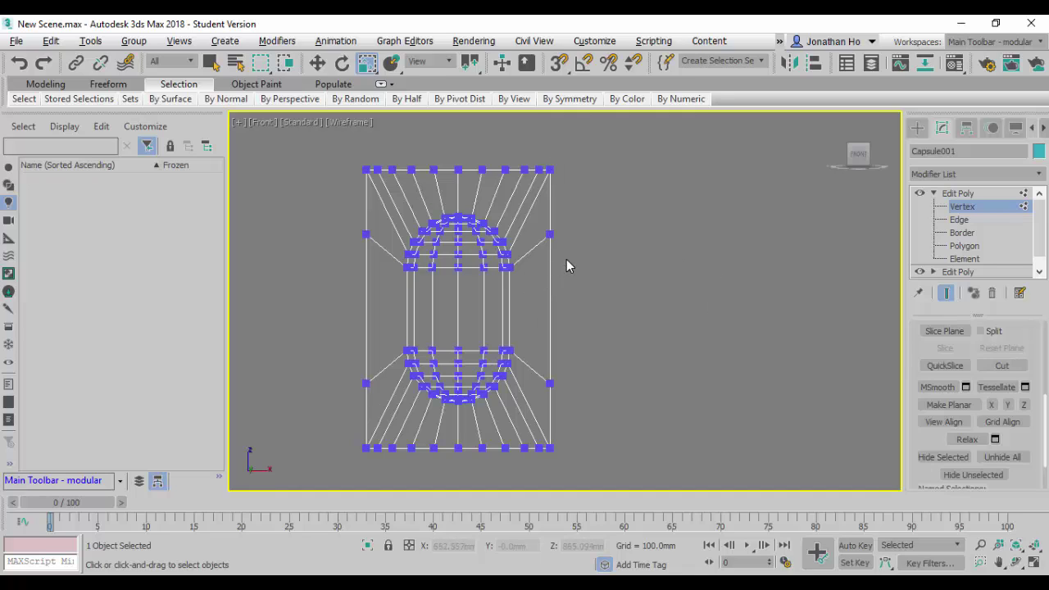
Select all vertices around the outer rectangular rim, scale them inward in both width and height, and leave vertex editing
drag(300, 153, 578, 205)
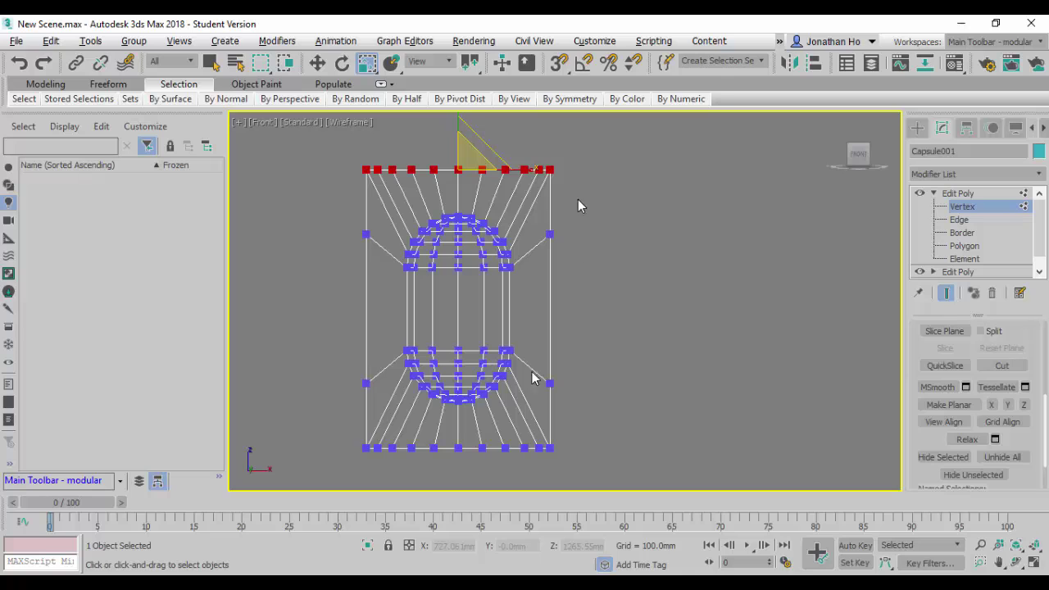
ctrl+drag(346, 154, 377, 471)
ctrl+drag(326, 438, 619, 482)
ctrl+drag(536, 211, 616, 485)
mouse_move(529, 307)
mouse_down()
mouse_move(508, 307)
mouse_move(536, 300)
mouse_move(512, 302)
mouse_move(534, 297)
mouse_move(514, 302)
mouse_move(523, 301)
mouse_up()
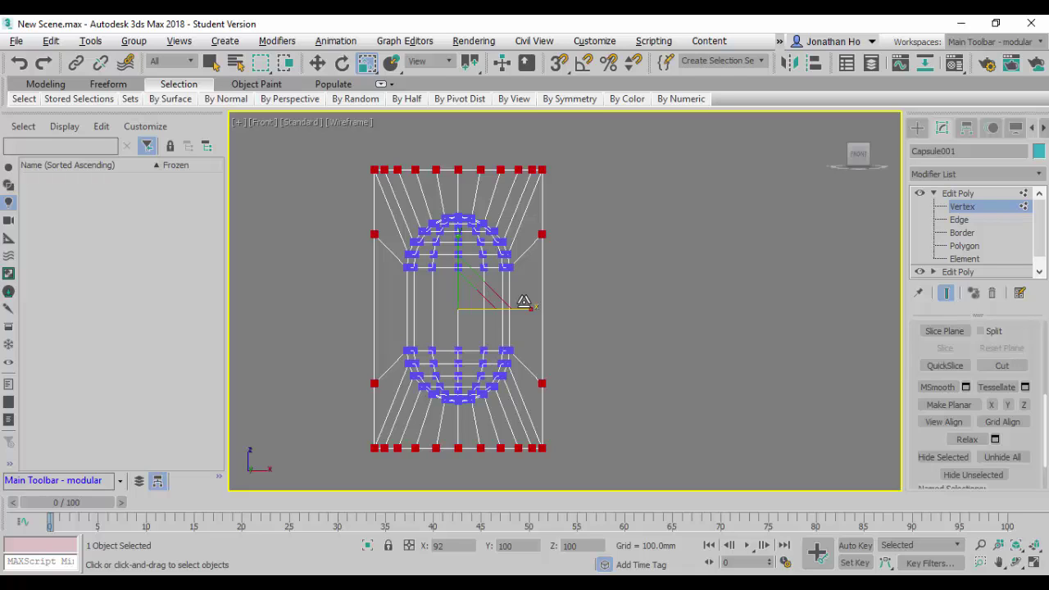
mouse_move(524, 302)
mouse_down()
mouse_move(488, 300)
mouse_move(525, 300)
mouse_up()
drag(459, 244, 459, 251)
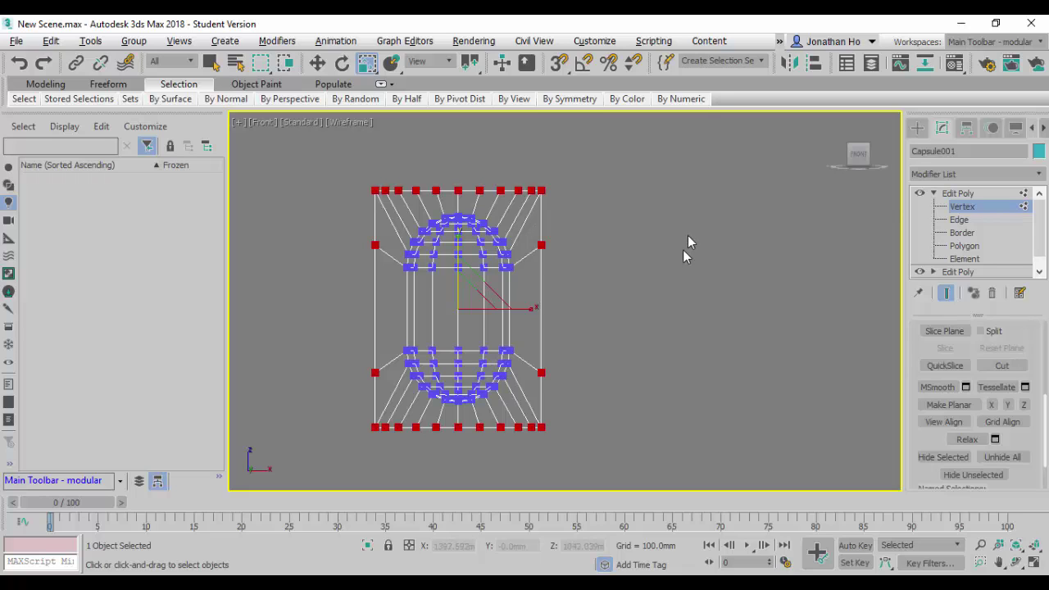
click(957, 207)
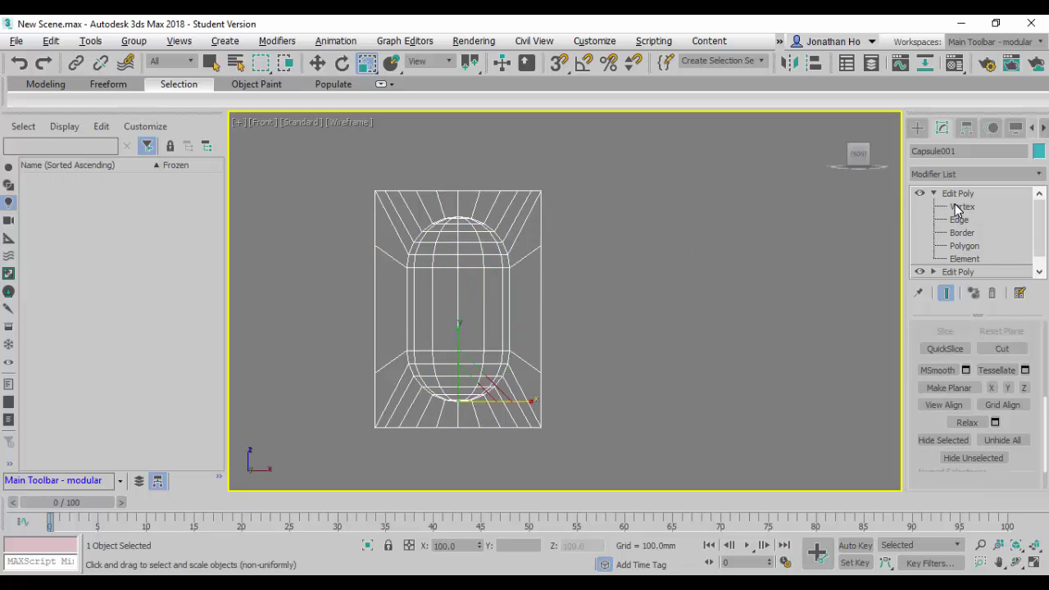
Add a third Edit Poly modifier on top of the panel's modifier stack
click(933, 194)
click(983, 172)
scroll(966, 254, down, 1)
key(e)
click(975, 228)
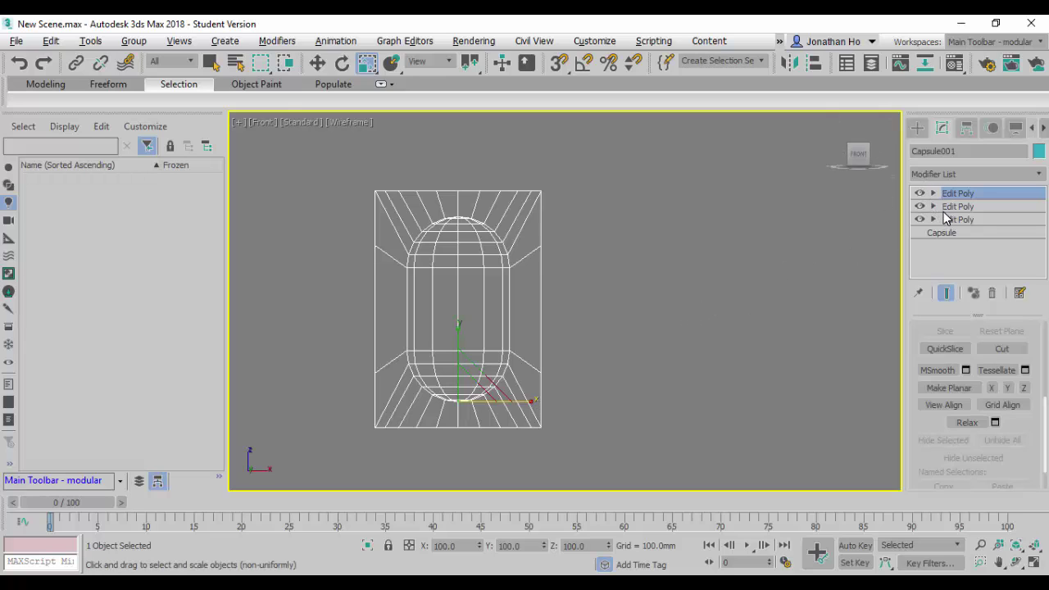
Turn on 3D snapping with Endpoint as the only snap type and close the snap settings
scroll(691, 311, down, 3)
middle_drag(691, 311, 554, 284)
scroll(555, 277, up, 3)
scroll(604, 257, down, 2)
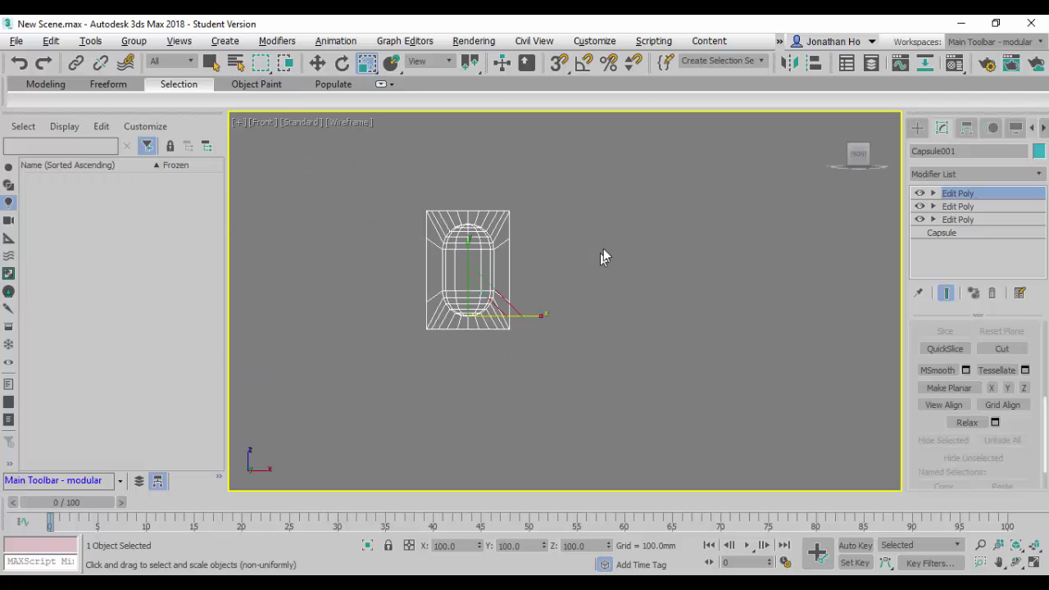
middle_drag(680, 339, 544, 338)
click(560, 63)
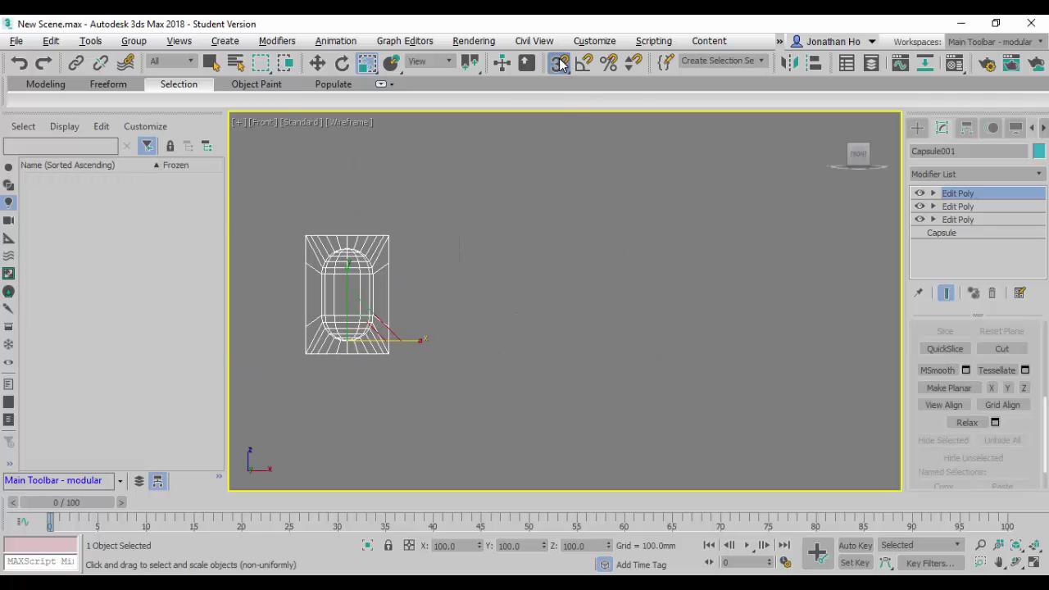
right_click(560, 63)
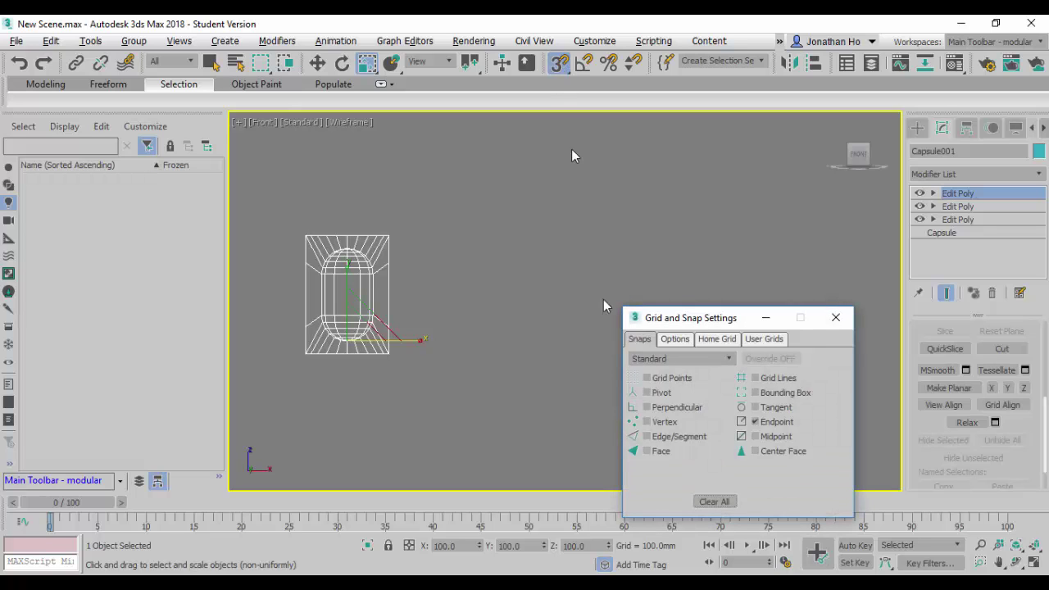
drag(701, 320, 613, 177)
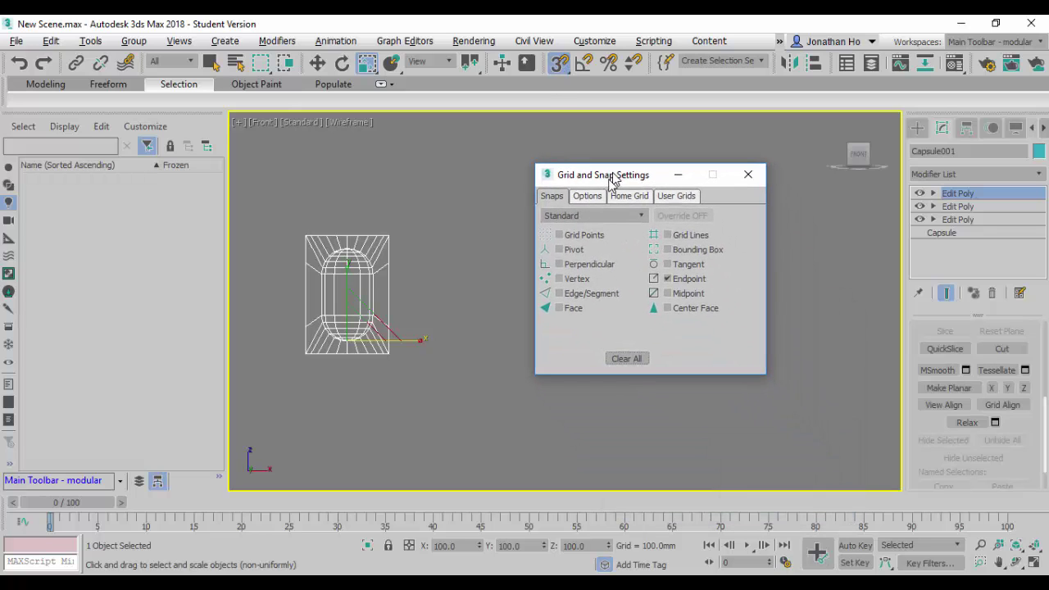
double_click(689, 280)
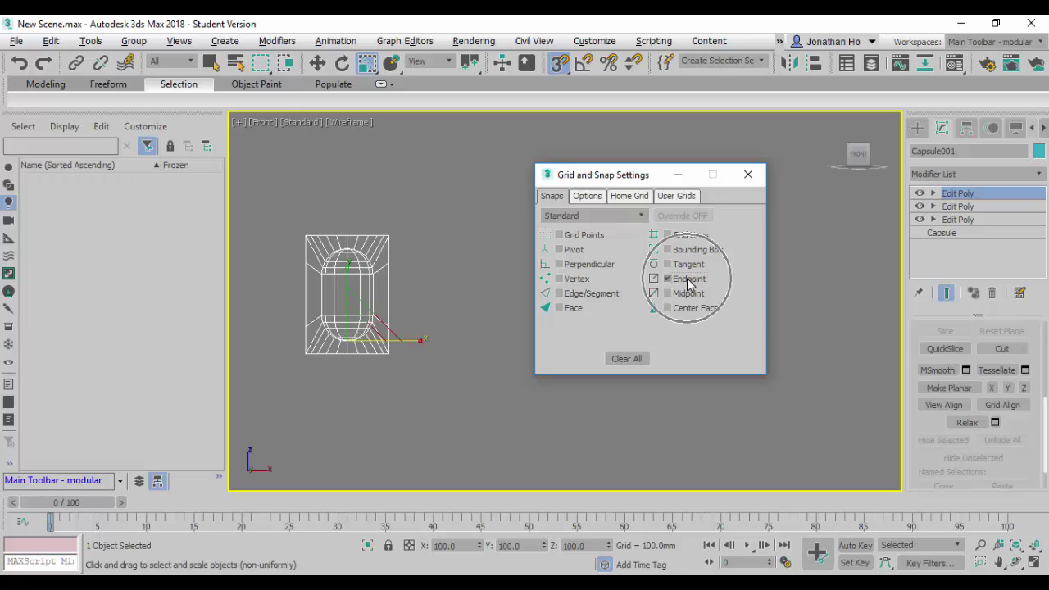
click(761, 176)
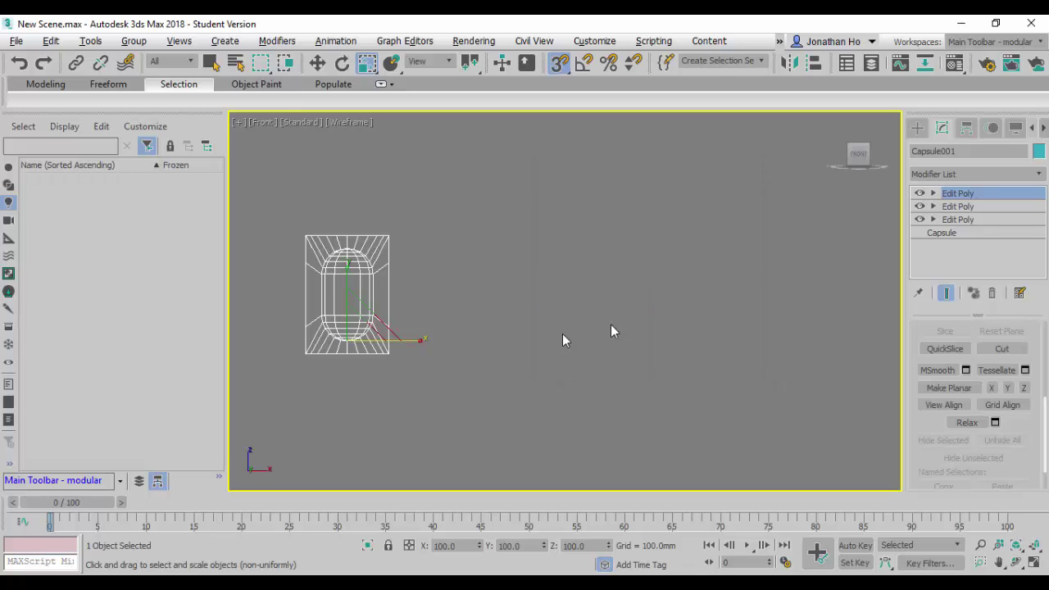
Clone the panel along X with Move, snapping its left edge to its right edge, as 26 independent copies
click(318, 66)
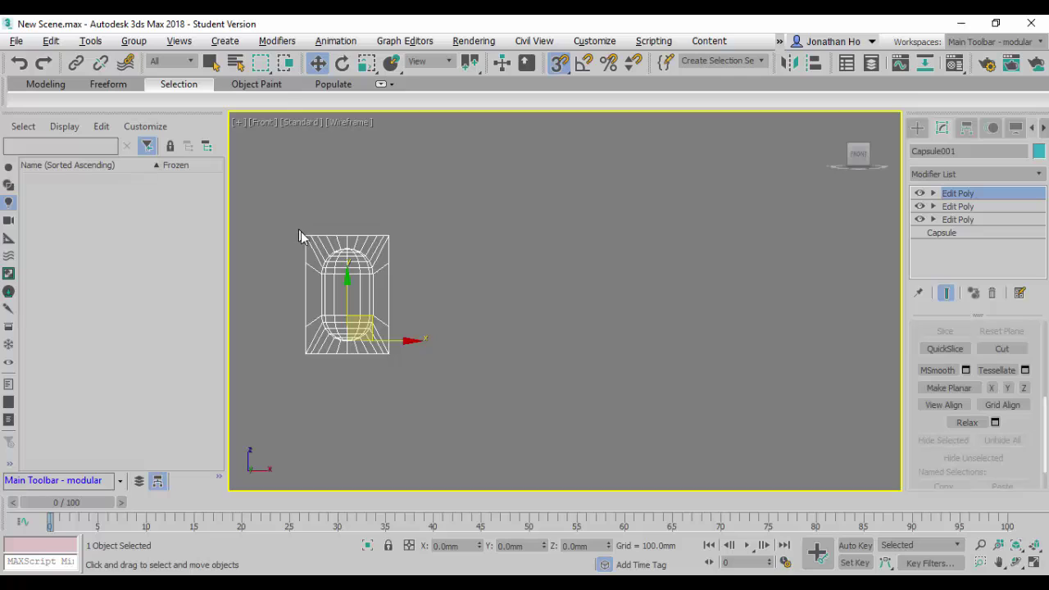
scroll(300, 244, up, 3)
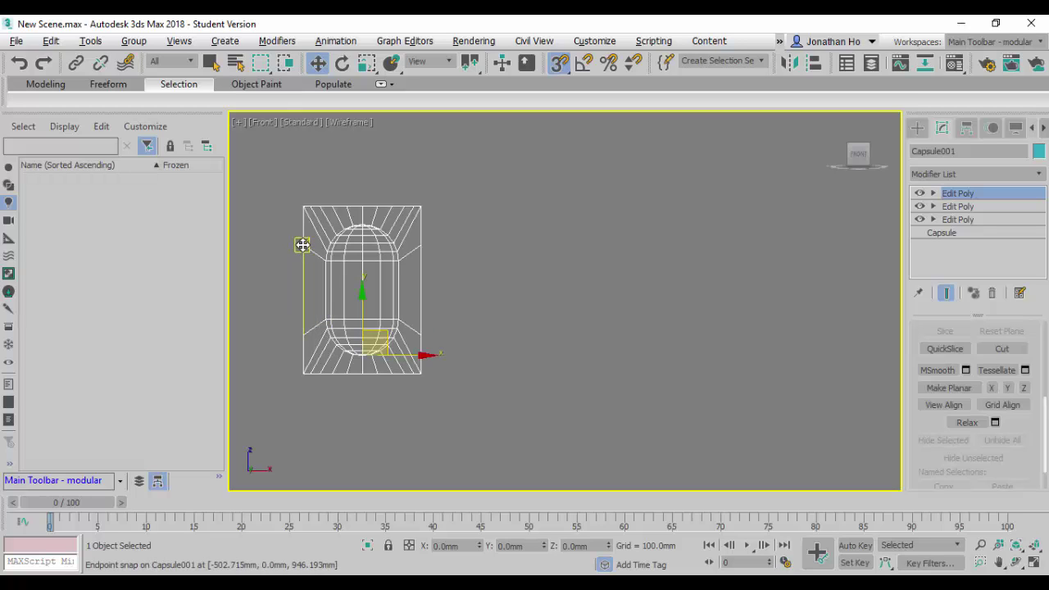
mouse_move(302, 245)
shift+mouse_down()
mouse_move(548, 255)
mouse_move(441, 257)
mouse_move(420, 245)
shift+mouse_up()
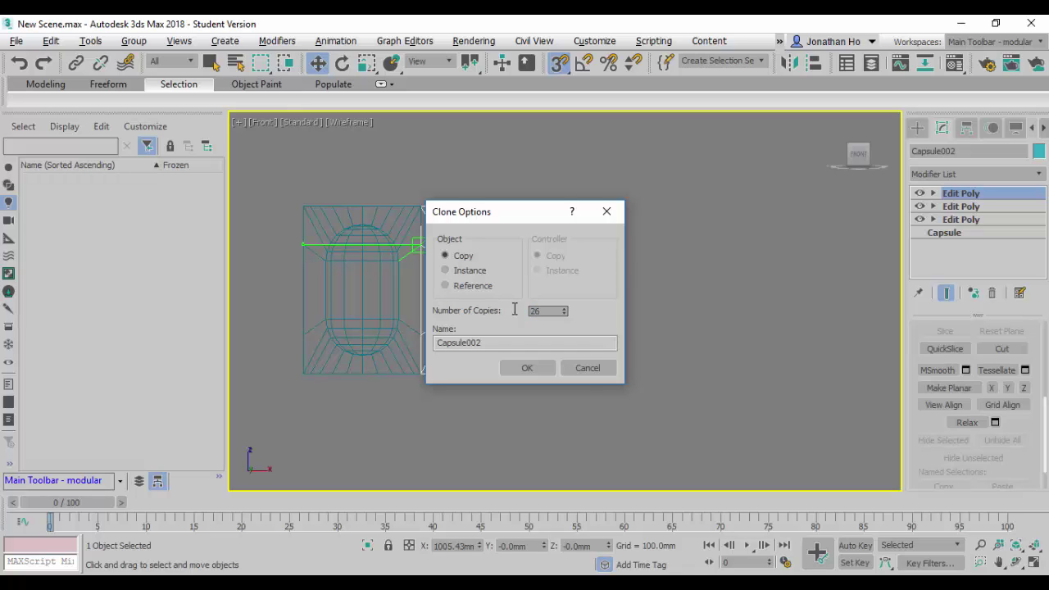
click(529, 369)
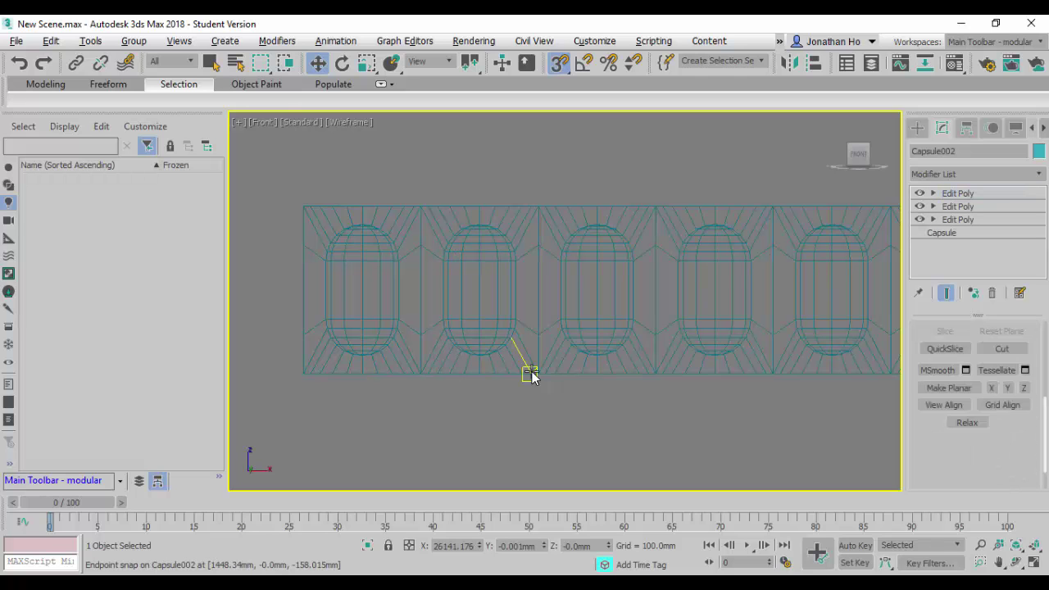
Set the reference coordinate system to Screen, check the whole row of panels and clear the selection
click(433, 61)
click(440, 85)
scroll(497, 230, down, 5)
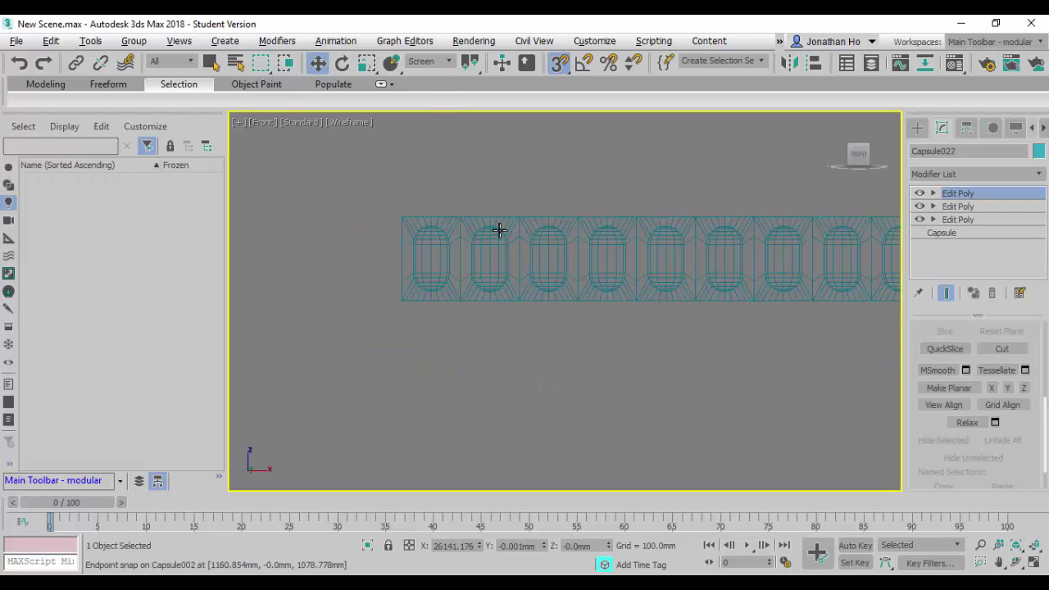
scroll(590, 242, down, 3)
middle_drag(667, 270, 586, 292)
scroll(585, 292, up, 2)
scroll(585, 293, up, 4)
scroll(573, 314, down, 3)
click(552, 397)
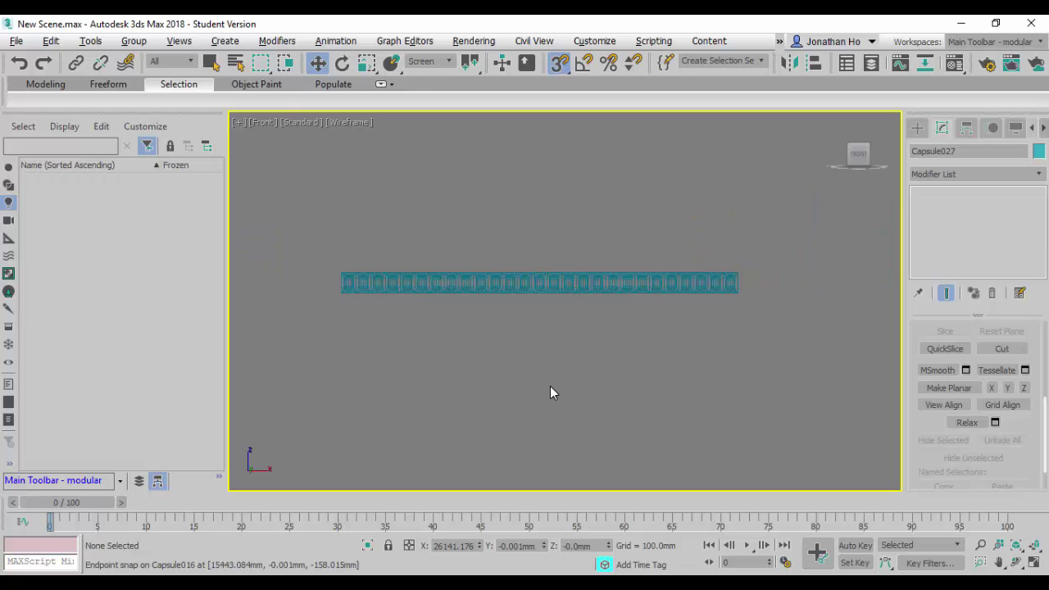
Turn off snapping, try moving the eighth panel up out of the row, undo the move and clear the selection
click(439, 285)
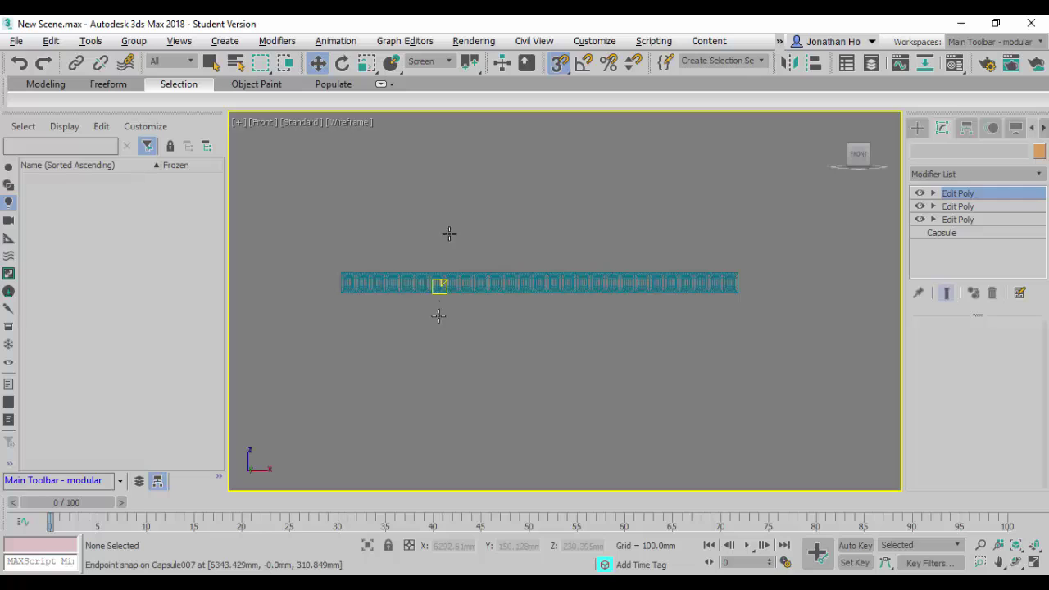
key(s)
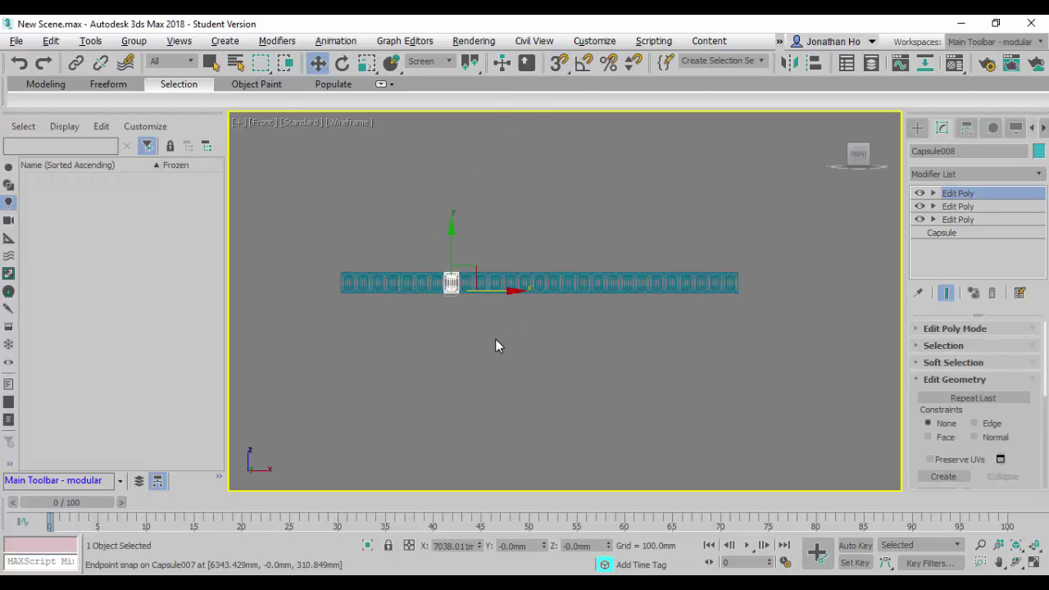
drag(464, 255, 464, 207)
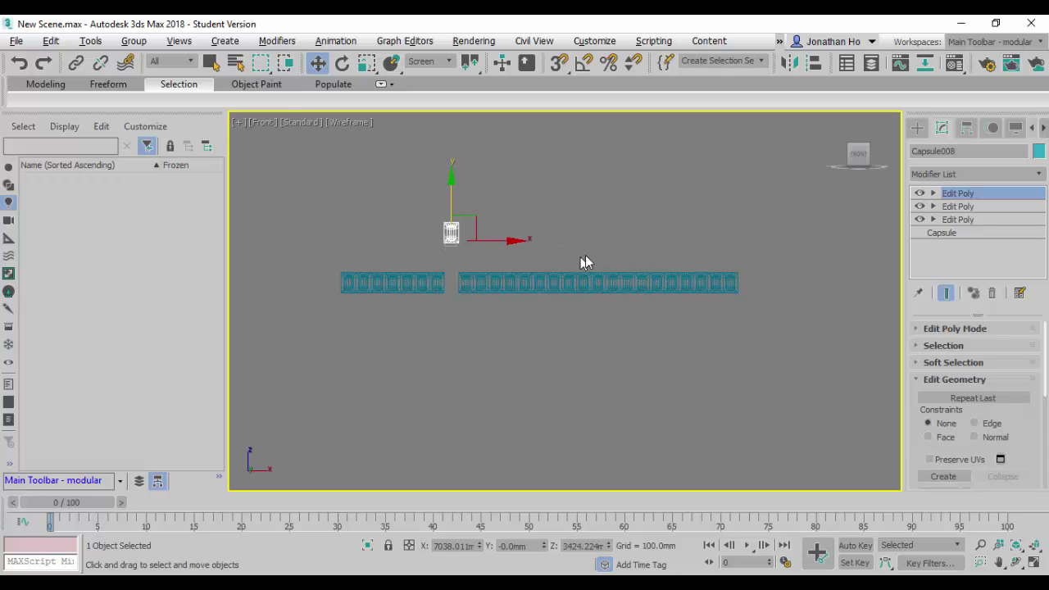
key(ctrl+z)
click(612, 331)
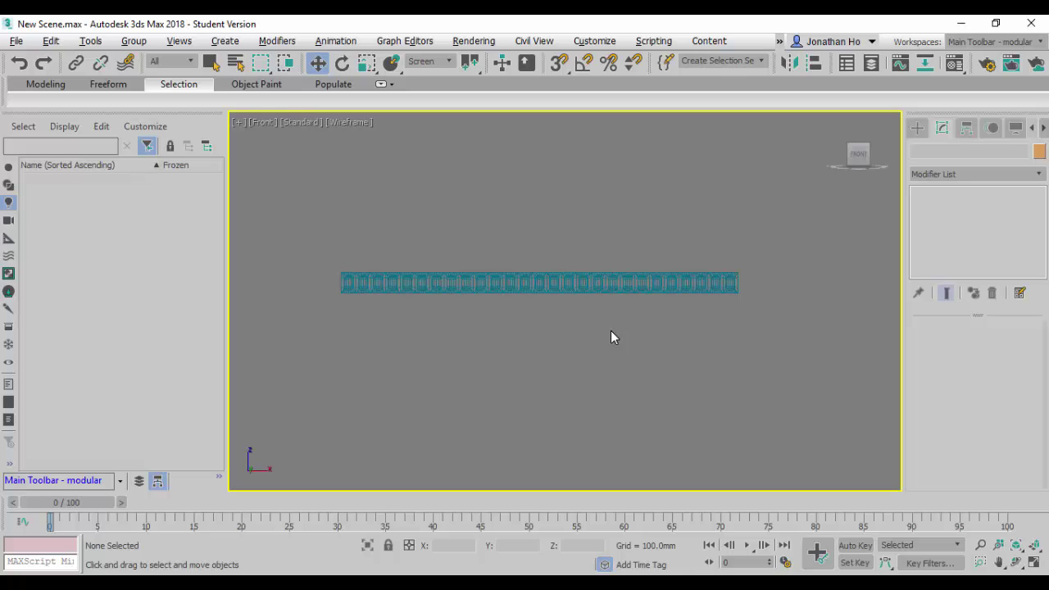
Attach Capsule002 through Capsule027 to the first panel in the row using the Attach List
click(348, 284)
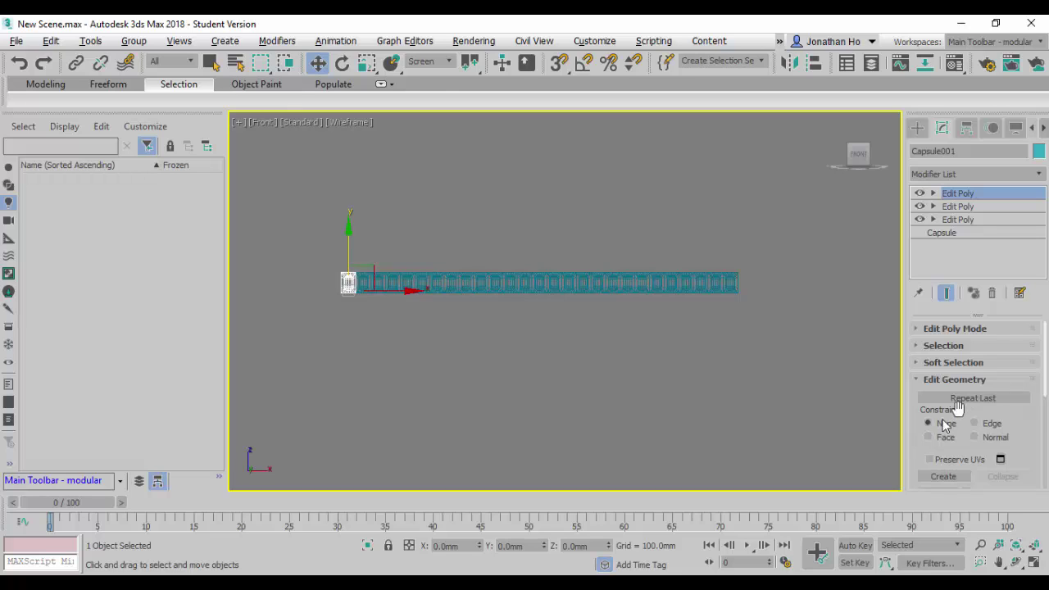
scroll(927, 432, down, 2)
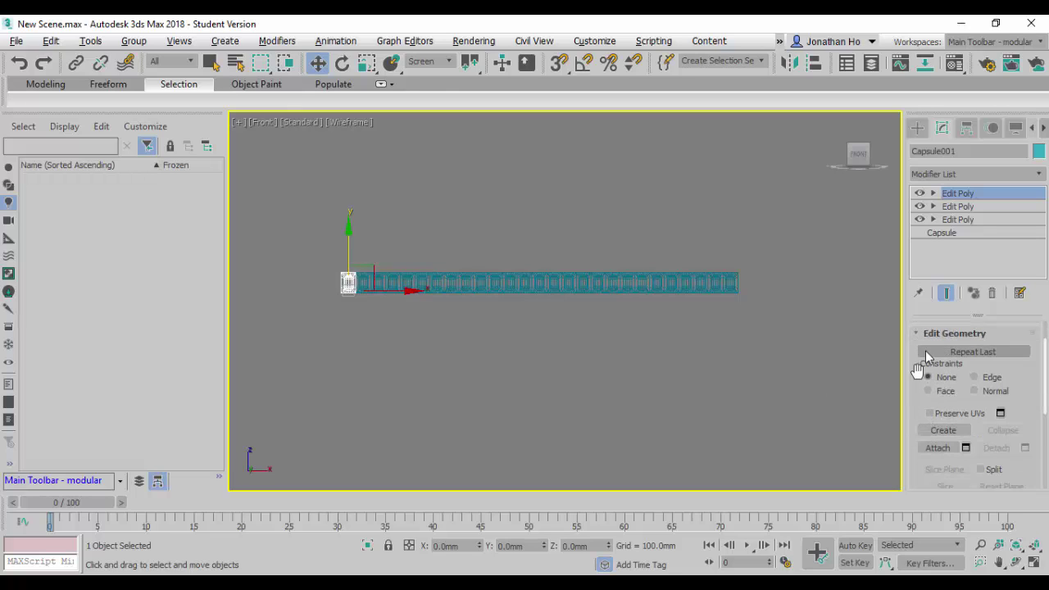
click(966, 448)
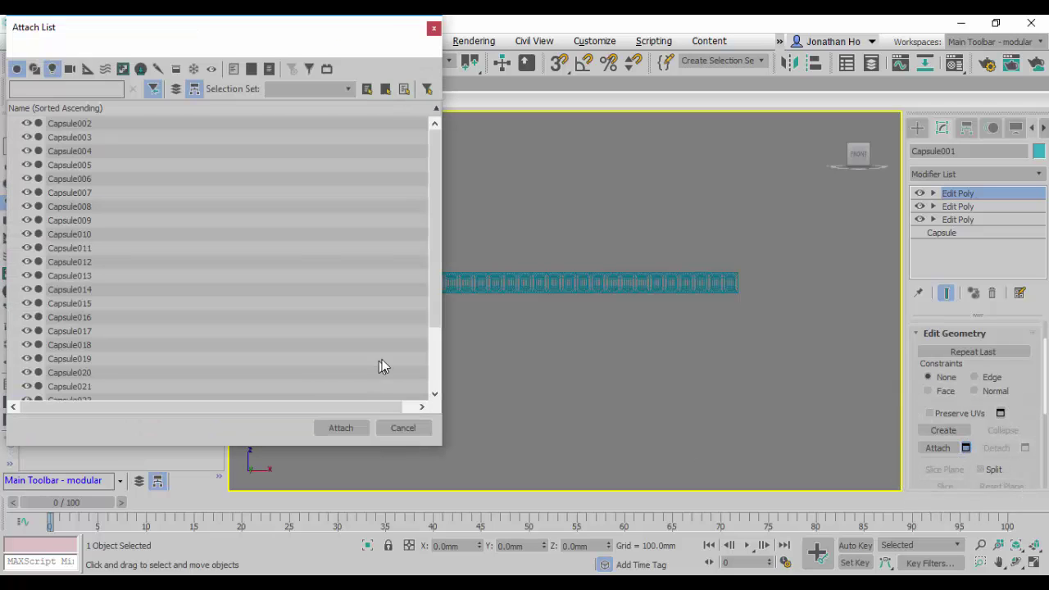
drag(234, 33, 293, 60)
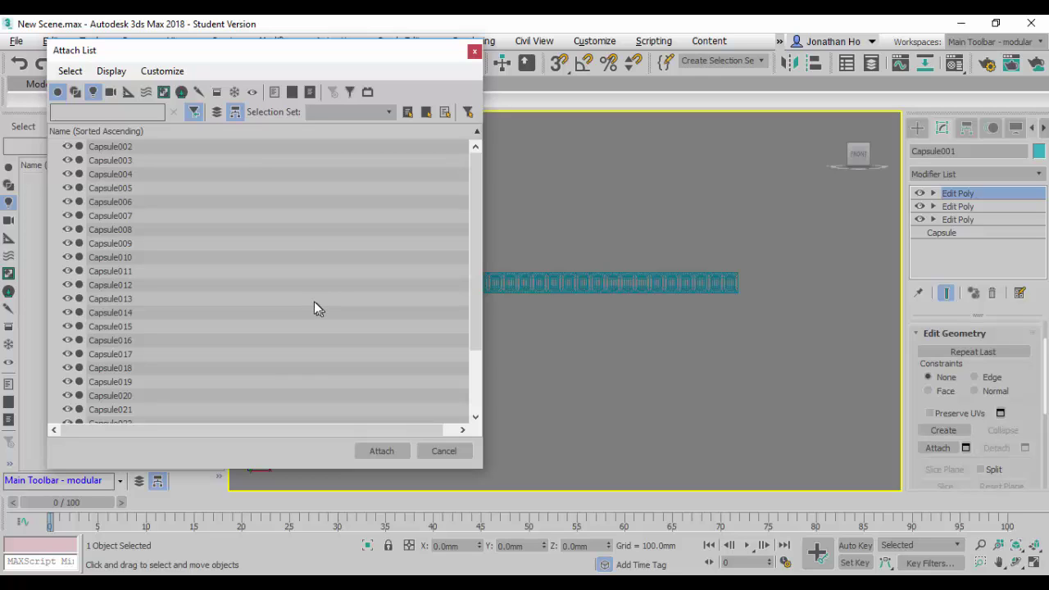
drag(161, 146, 207, 404)
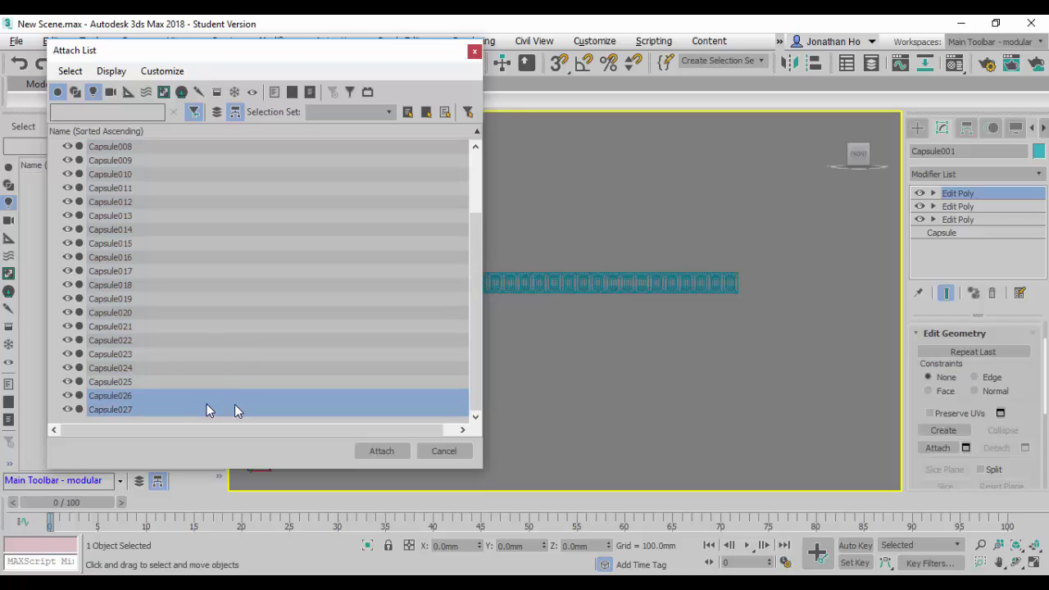
scroll(221, 394, up, 2)
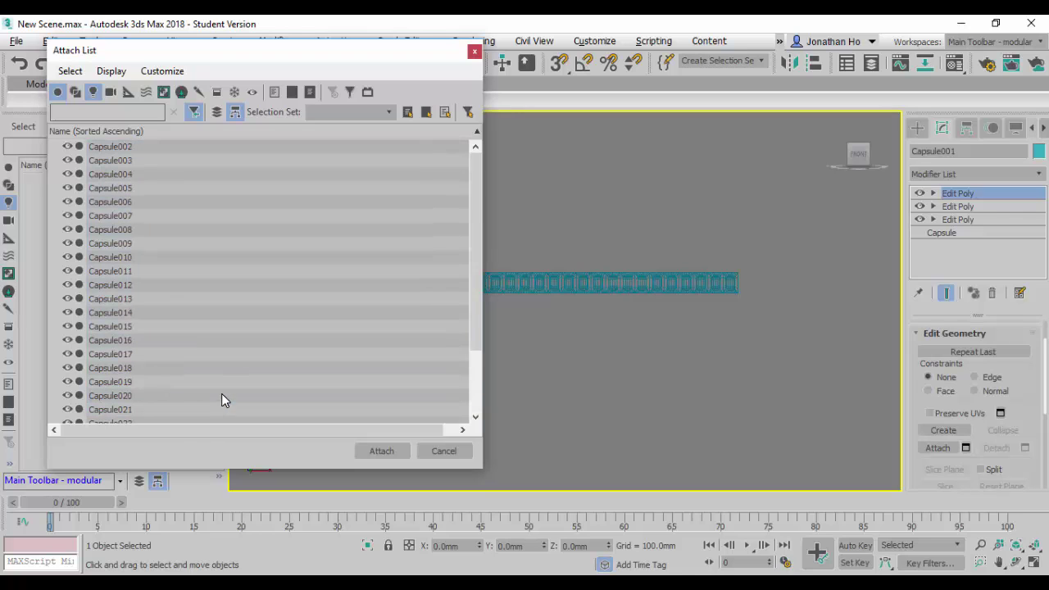
shift+click(175, 148)
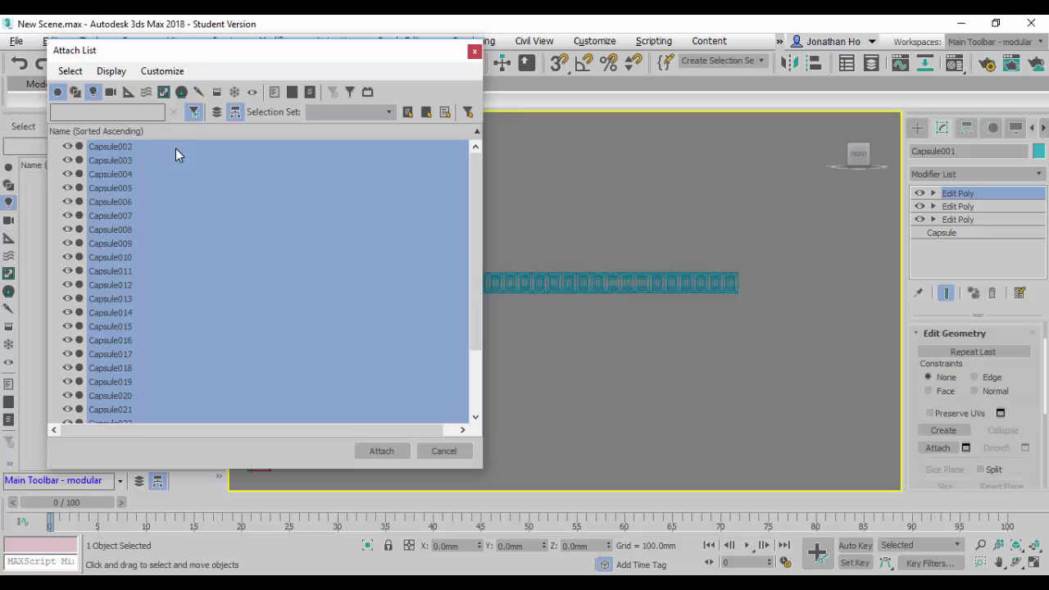
click(379, 451)
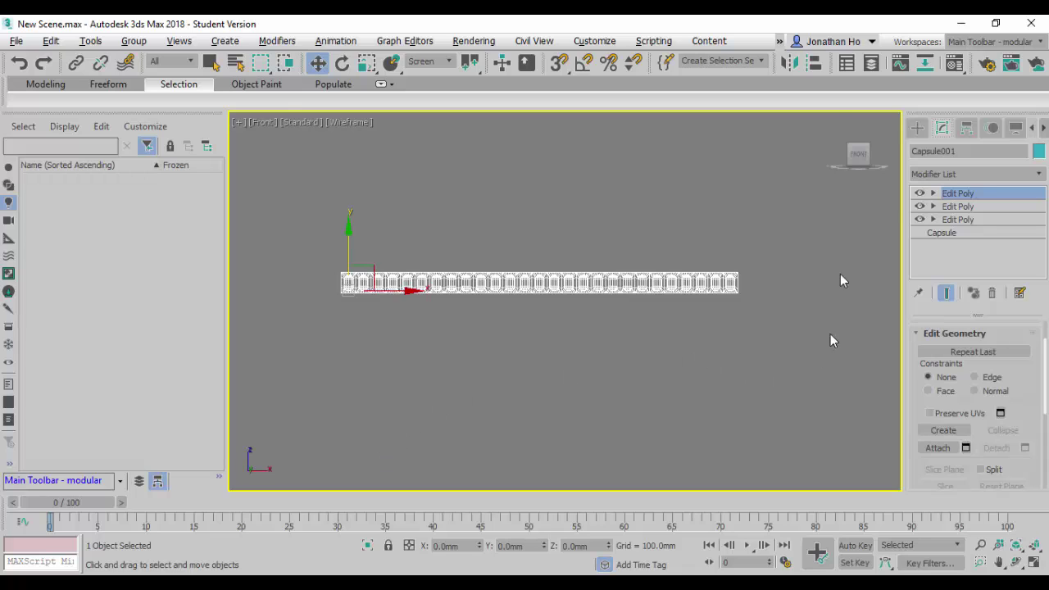
Deselect the attached row of panels and reselect it to check that it selects as one object
click(933, 193)
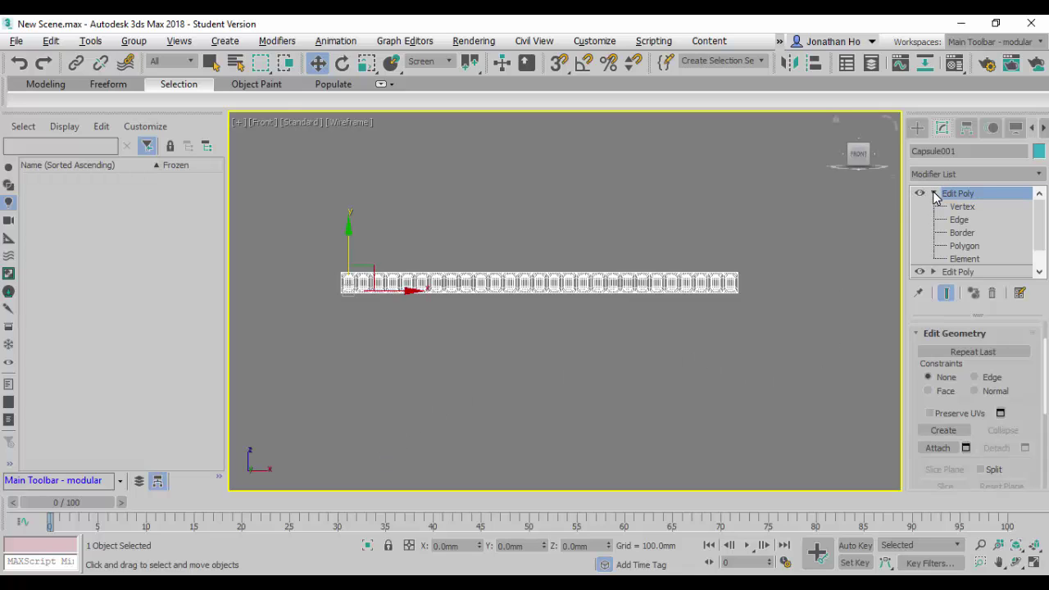
click(934, 194)
click(719, 380)
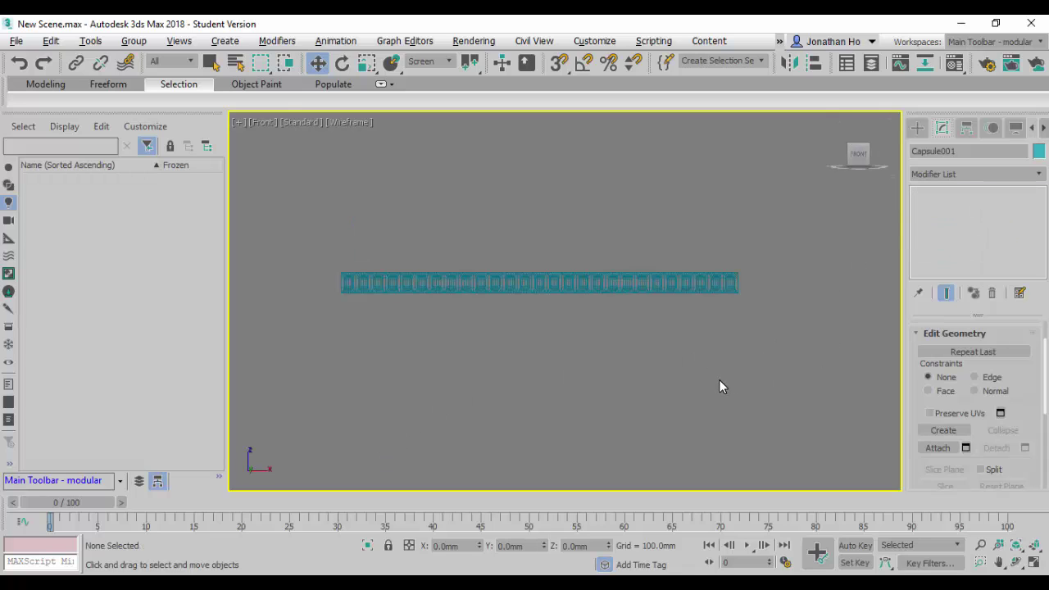
click(611, 285)
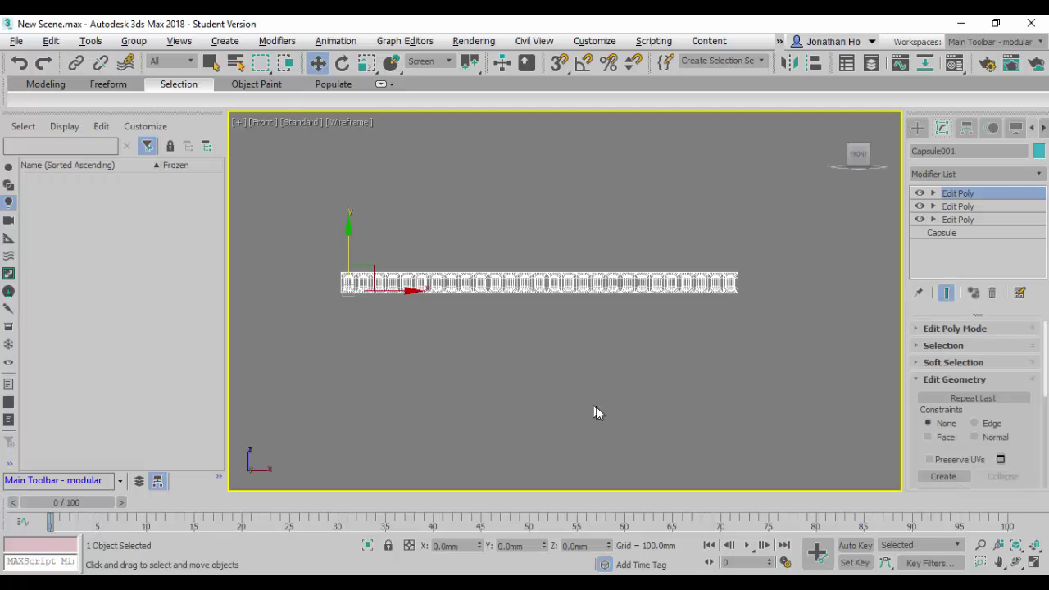
At Element level, try moving a middle panel up out of the row and undo the move
click(934, 194)
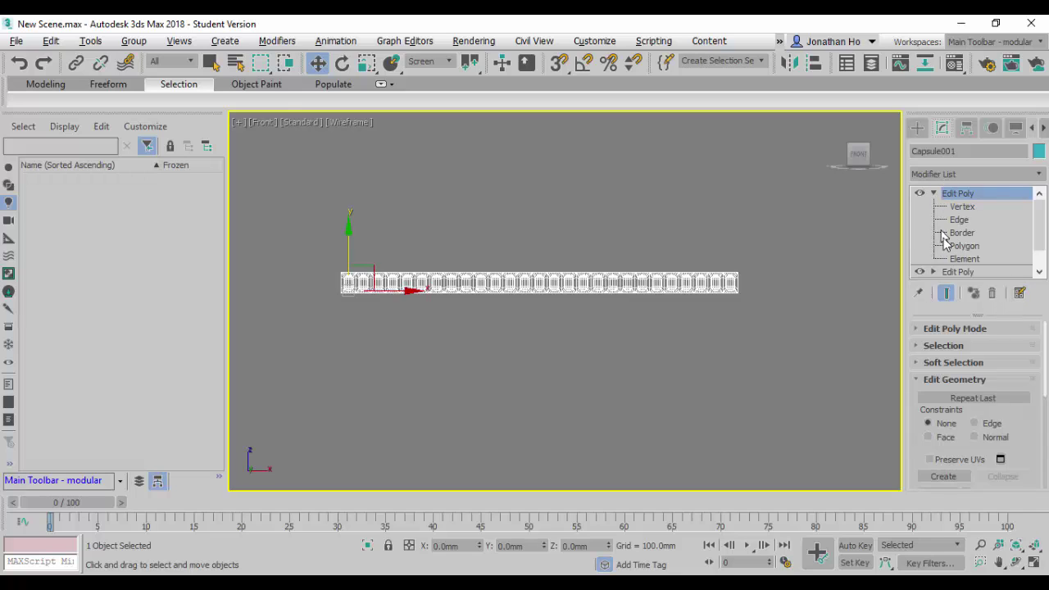
click(966, 259)
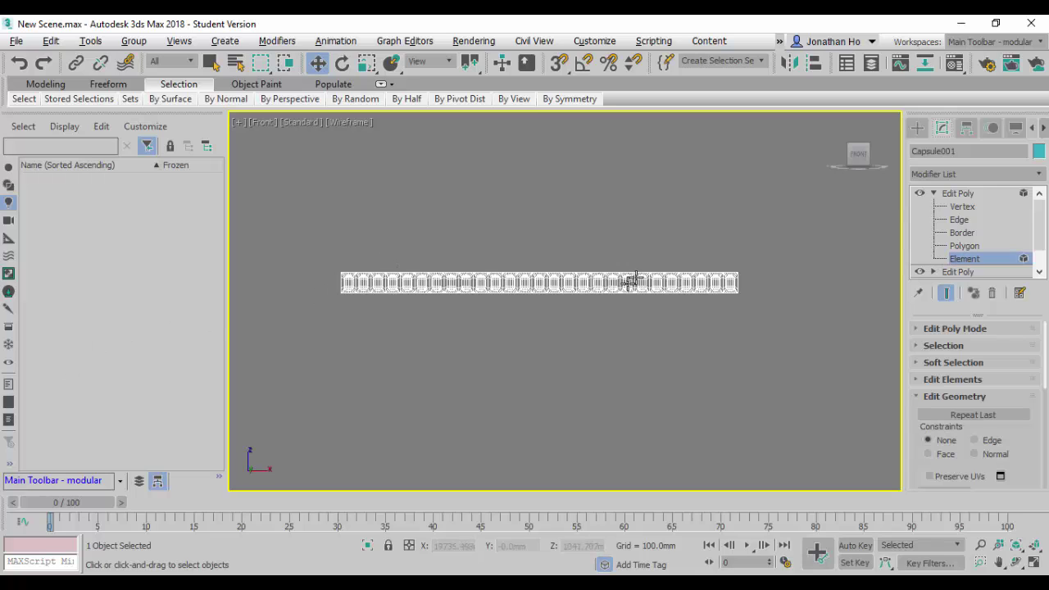
click(535, 282)
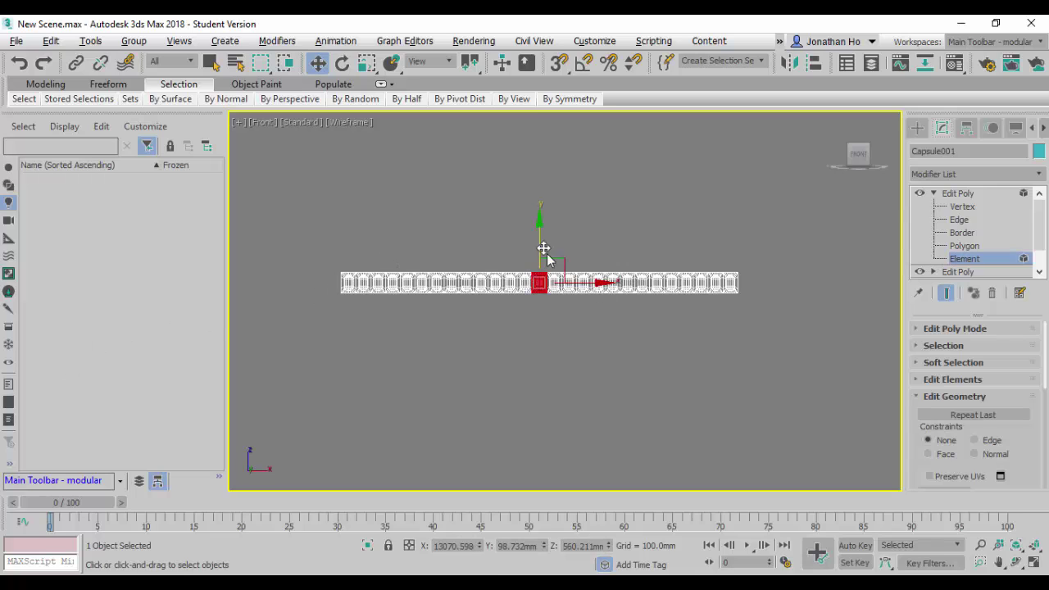
drag(552, 260, 680, 192)
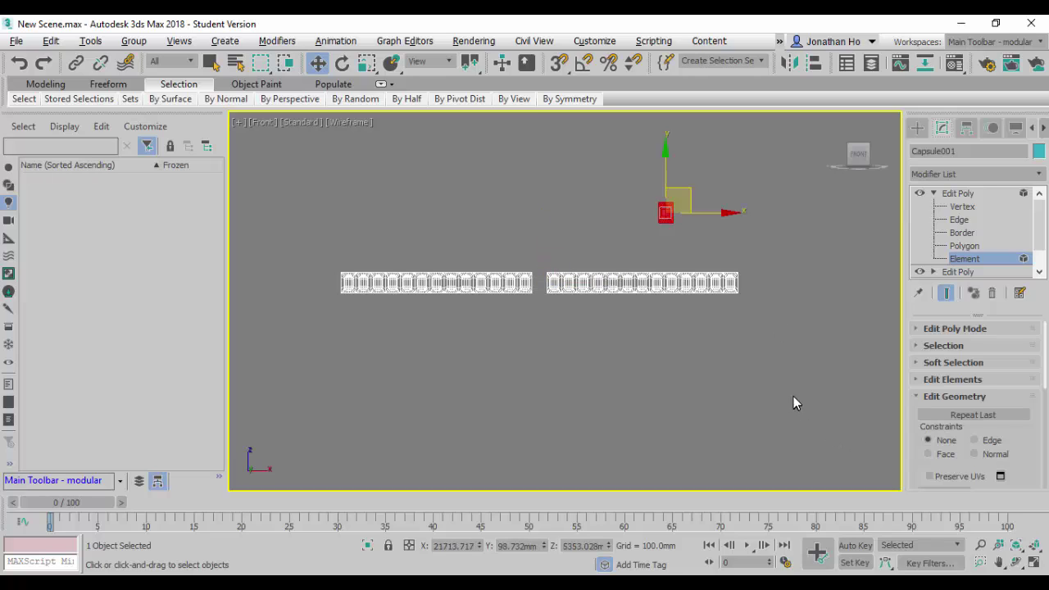
key(ctrl+z)
key(ctrl+z)
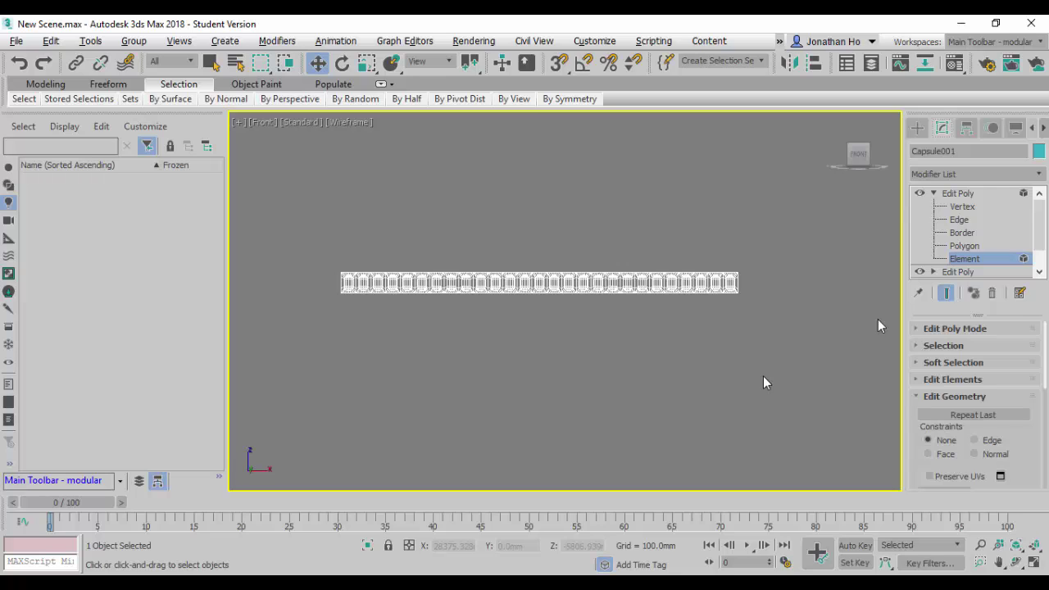
Select all vertices of the panel row and weld them
click(973, 209)
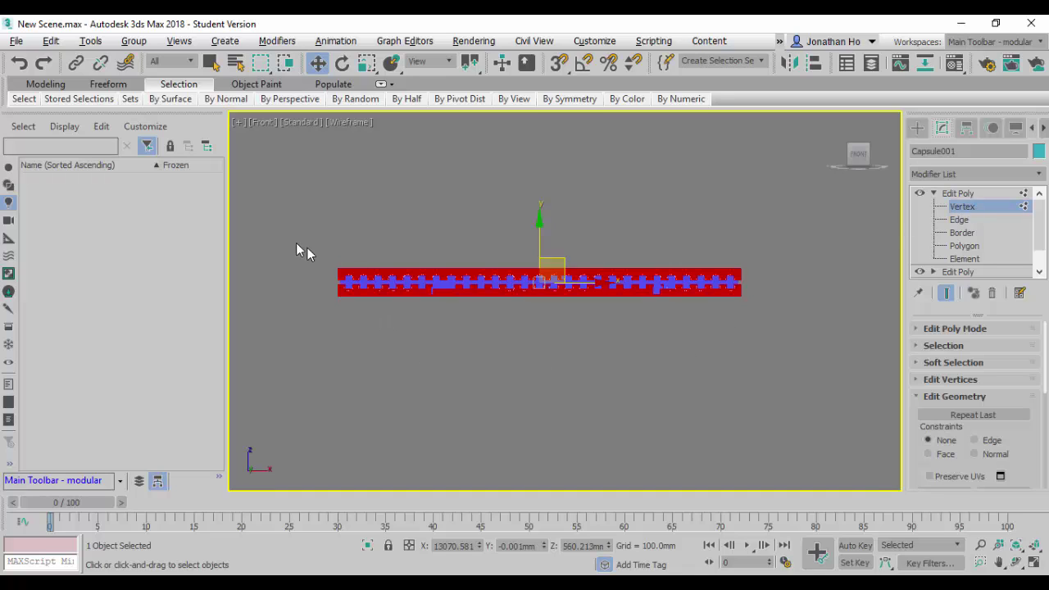
drag(705, 376, 782, 377)
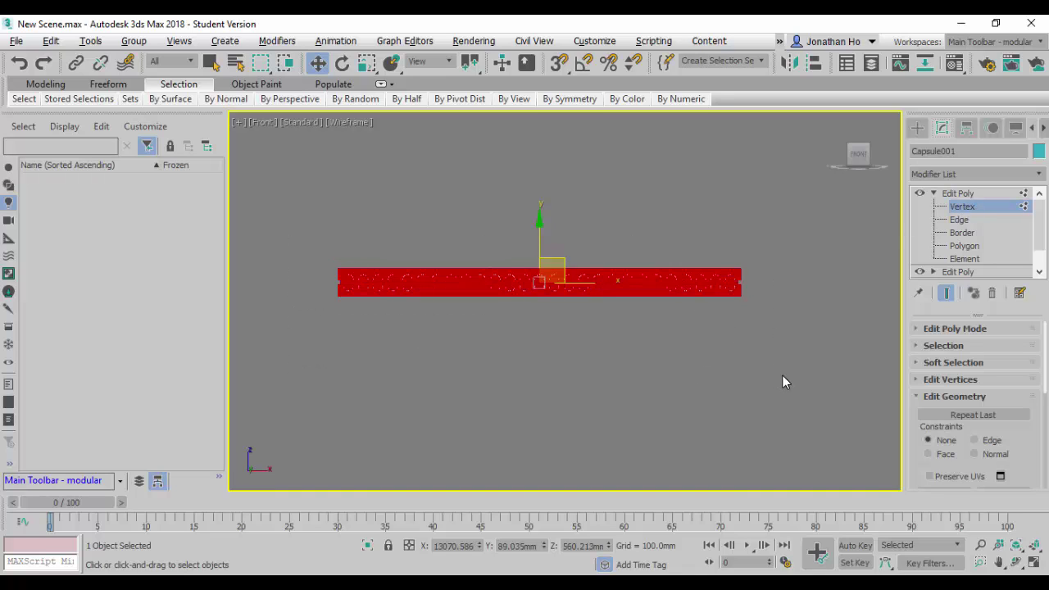
click(916, 396)
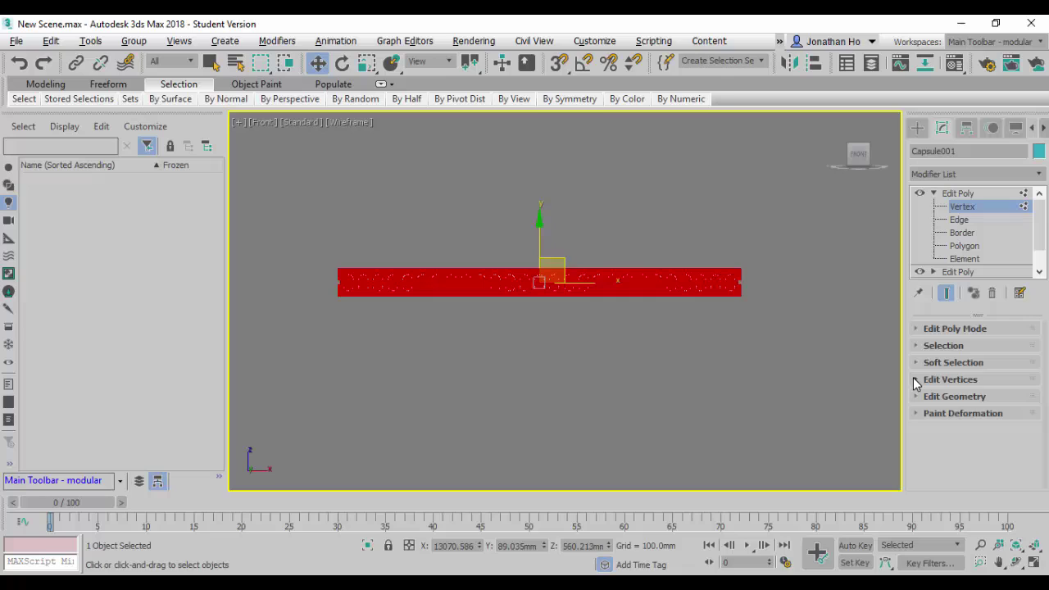
click(918, 380)
click(998, 367)
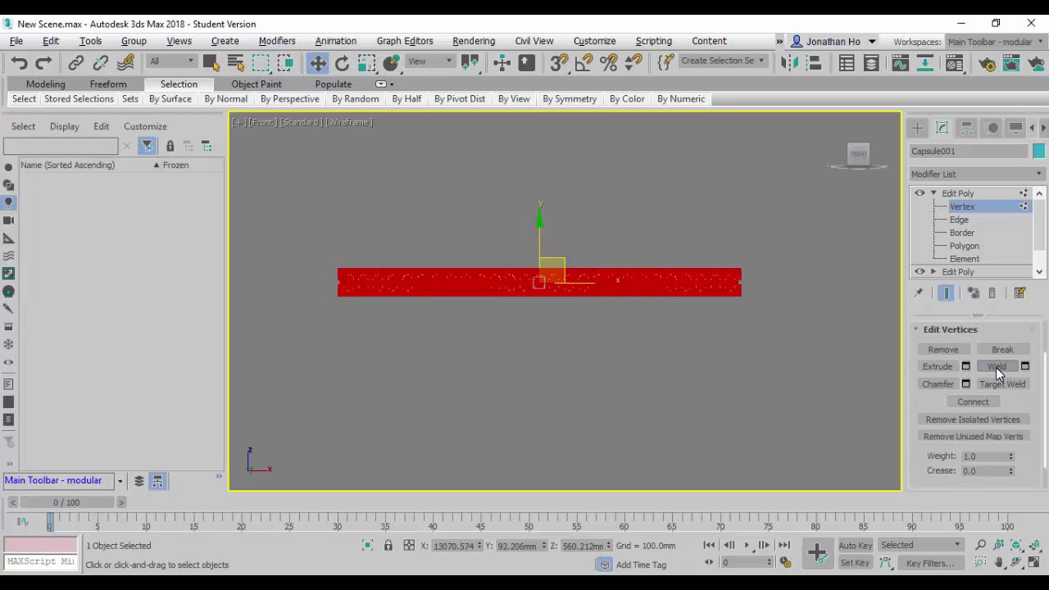
Select the row at Element level to check that the panels are welded into one element, and return to object level
click(976, 259)
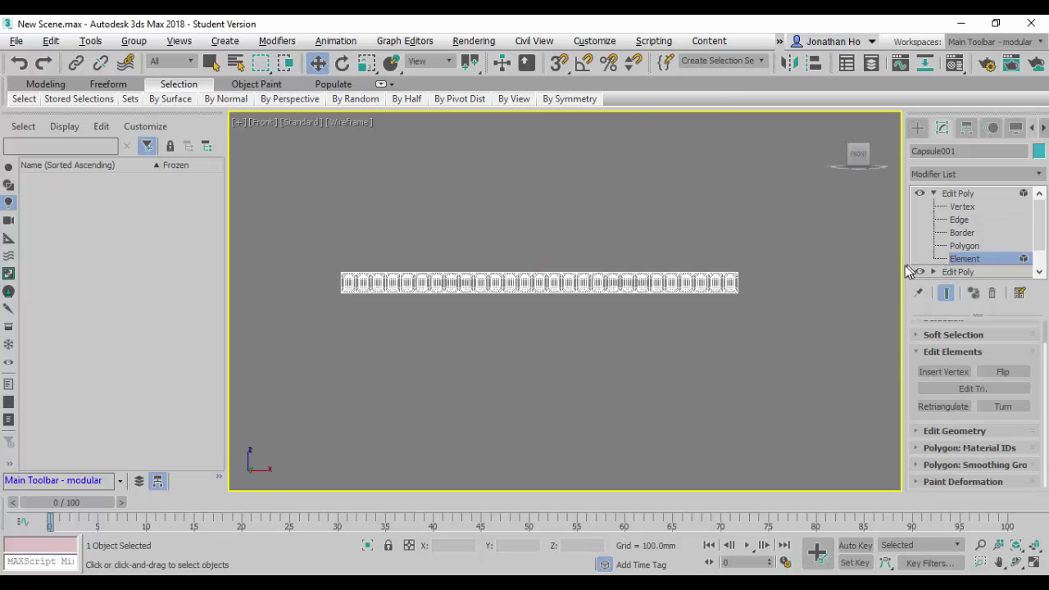
click(554, 286)
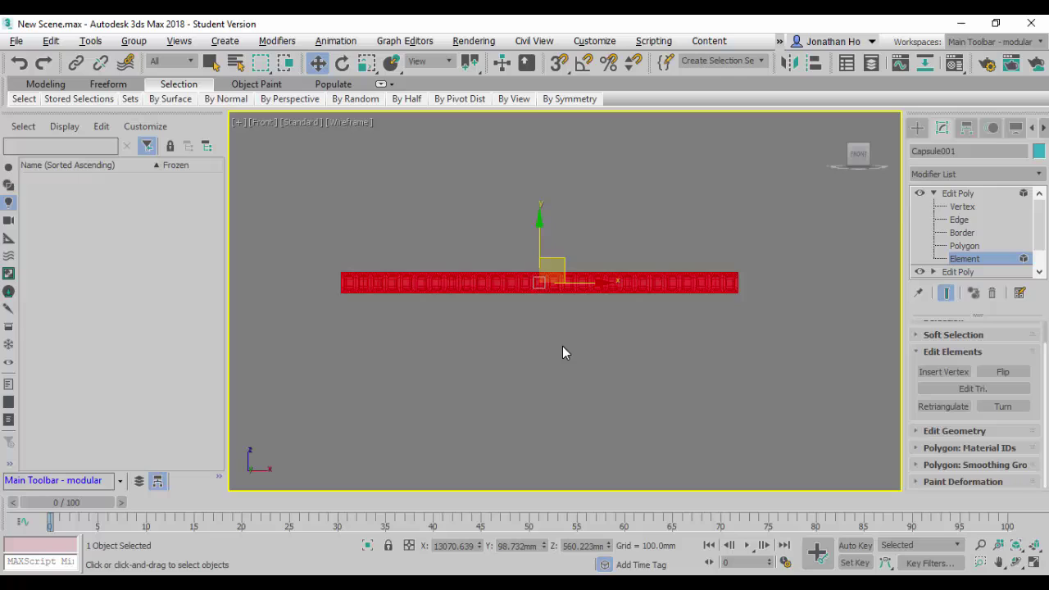
click(563, 318)
click(564, 284)
click(480, 305)
click(445, 283)
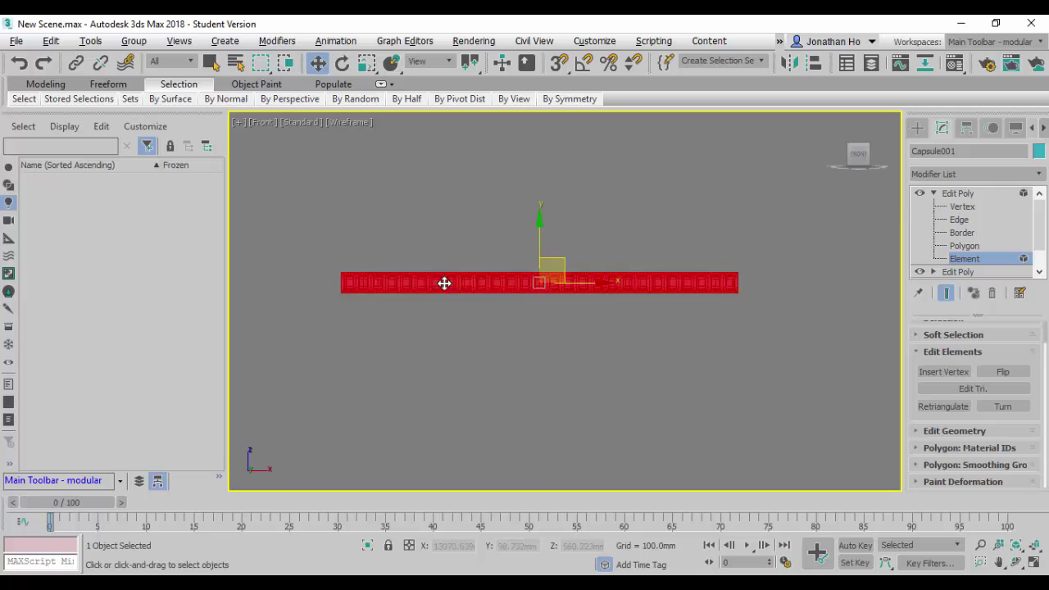
click(450, 349)
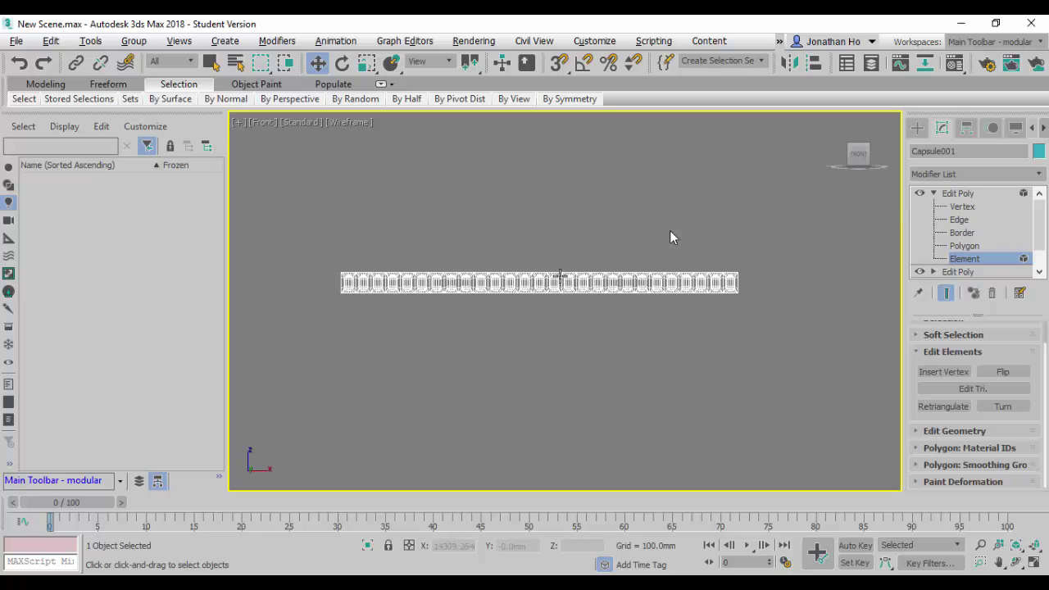
click(965, 196)
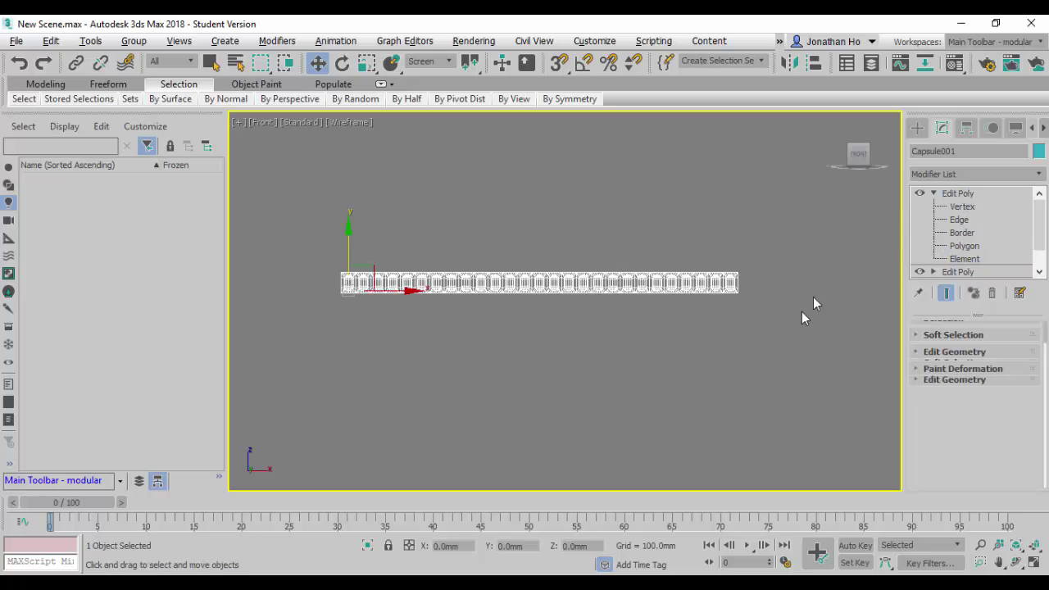
click(934, 194)
Apply a Bend modifier to the panel row in the orthographic view and set its angle to 360
key(alt+w)
right_click(679, 228)
key(alt+w)
scroll(722, 210, down, 8)
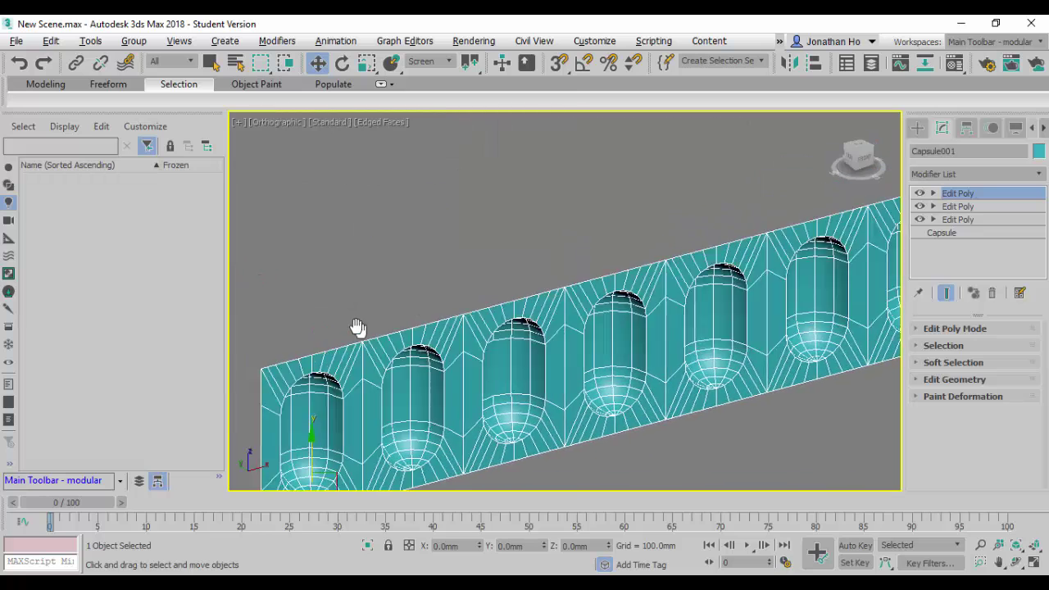
scroll(573, 246, up, 2)
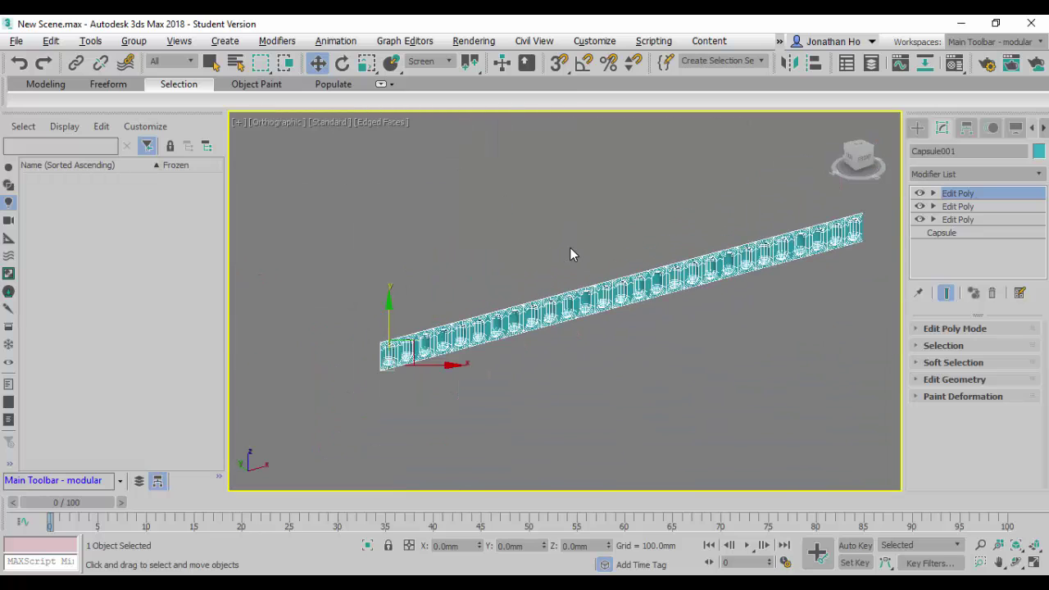
middle_drag(570, 249, 500, 271)
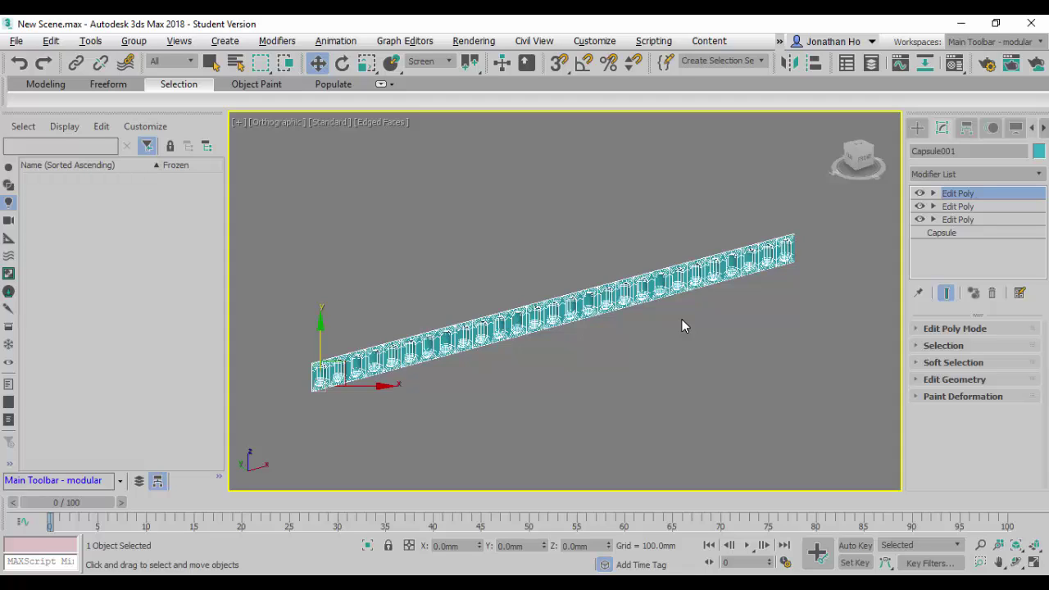
click(982, 173)
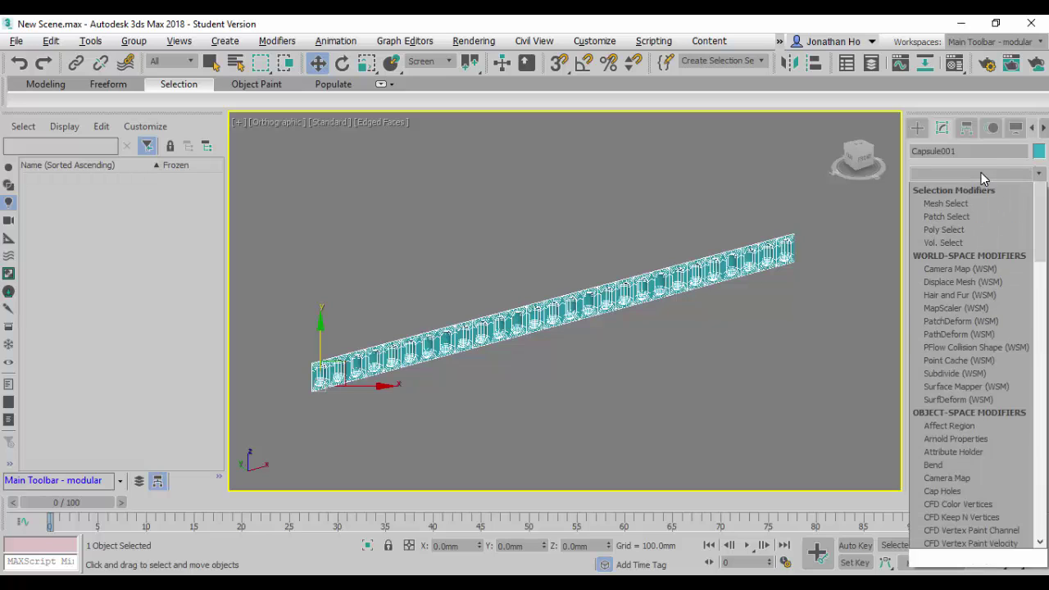
scroll(986, 184, down, 7)
click(991, 190)
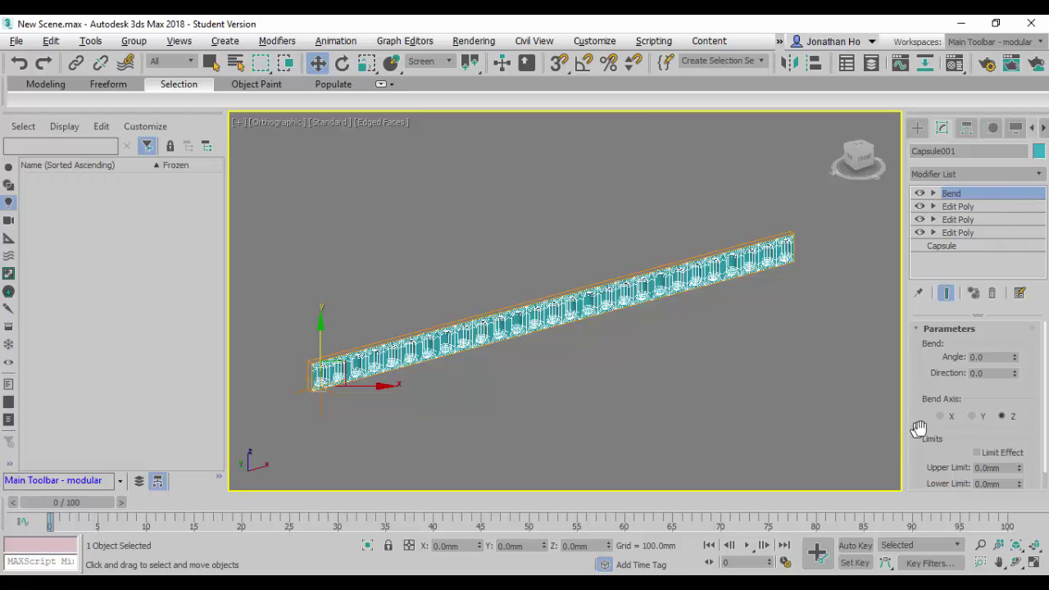
double_click(997, 360)
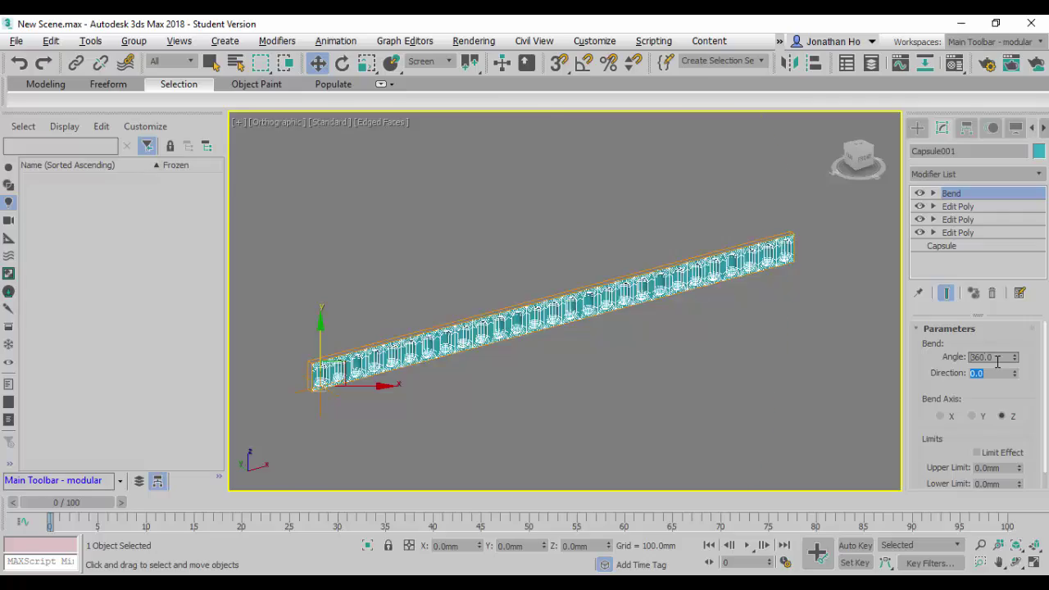
Compare the Z and Y bend axes and set the Bend modifier's axis to X
middle_drag(327, 274, 417, 245)
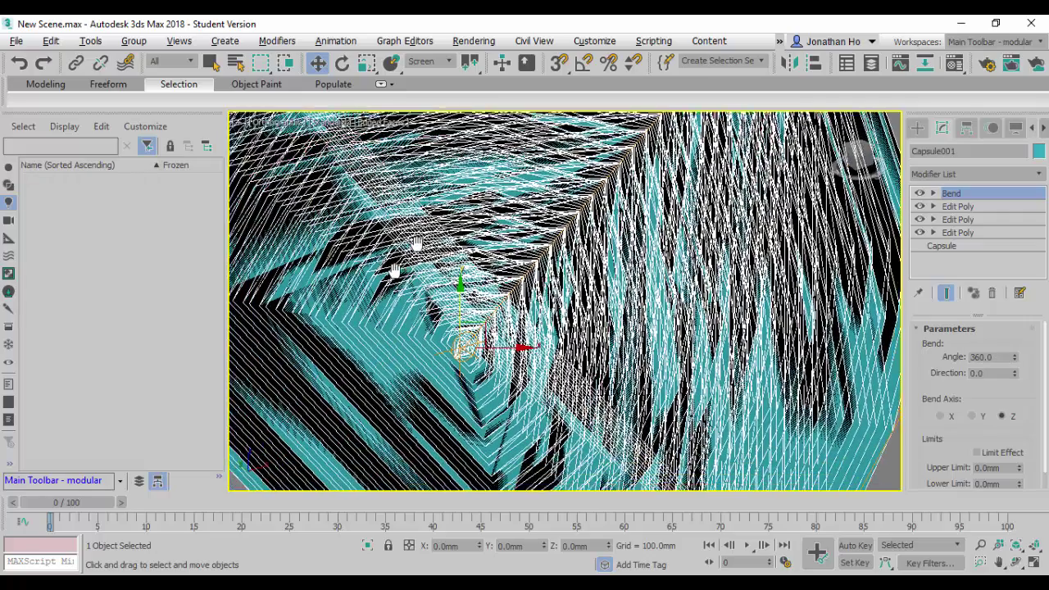
scroll(417, 243, down, 6)
click(1003, 417)
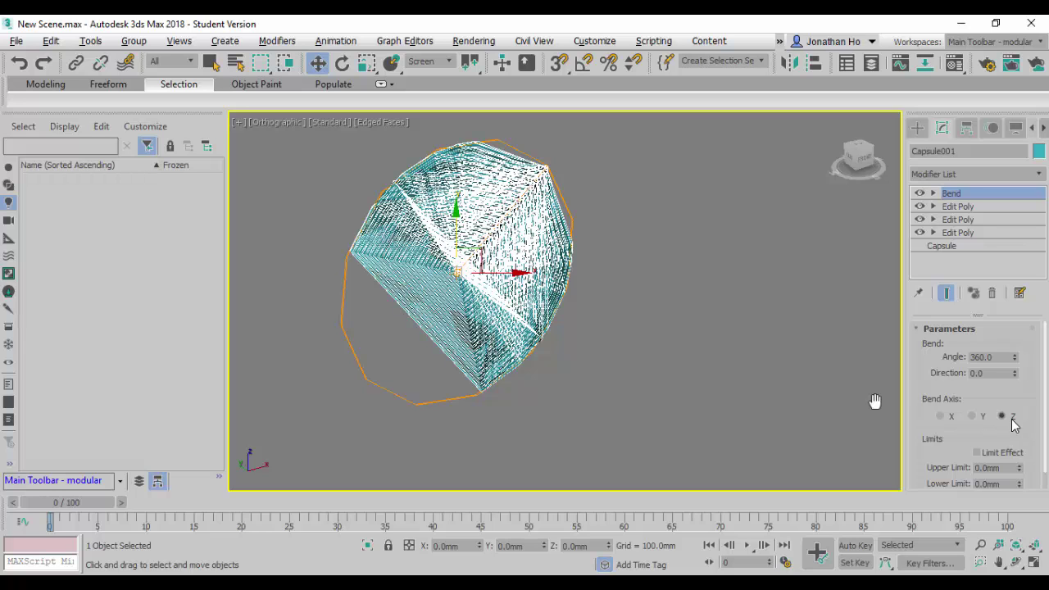
middle_drag(562, 374, 655, 399)
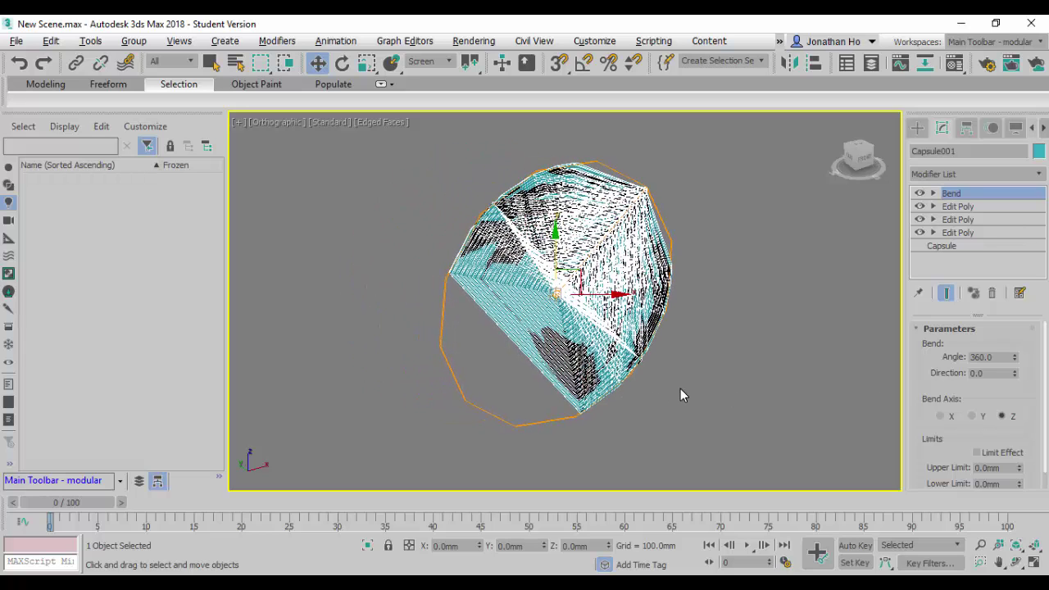
click(973, 418)
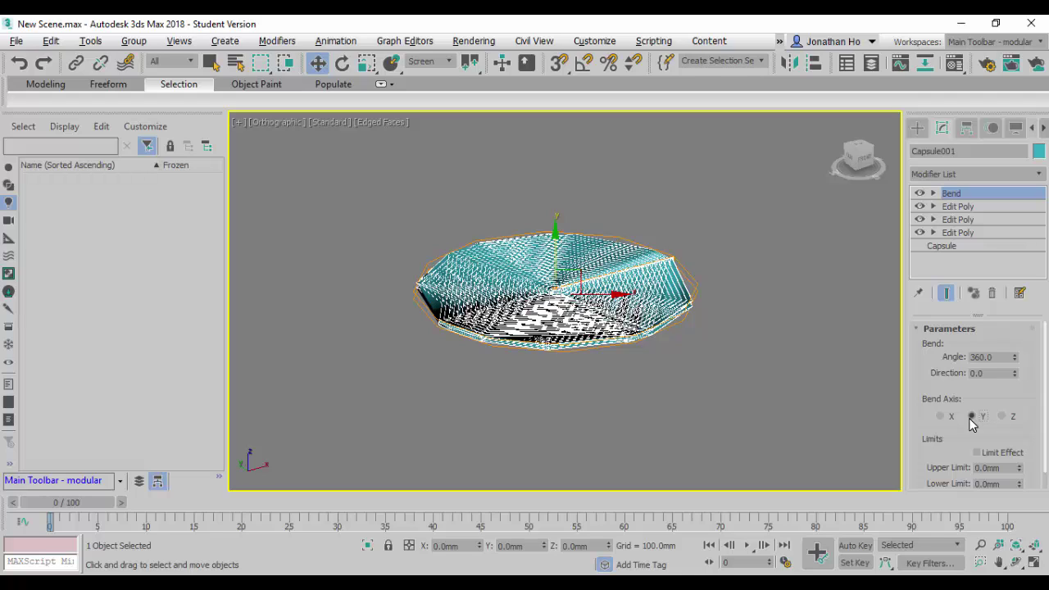
click(943, 416)
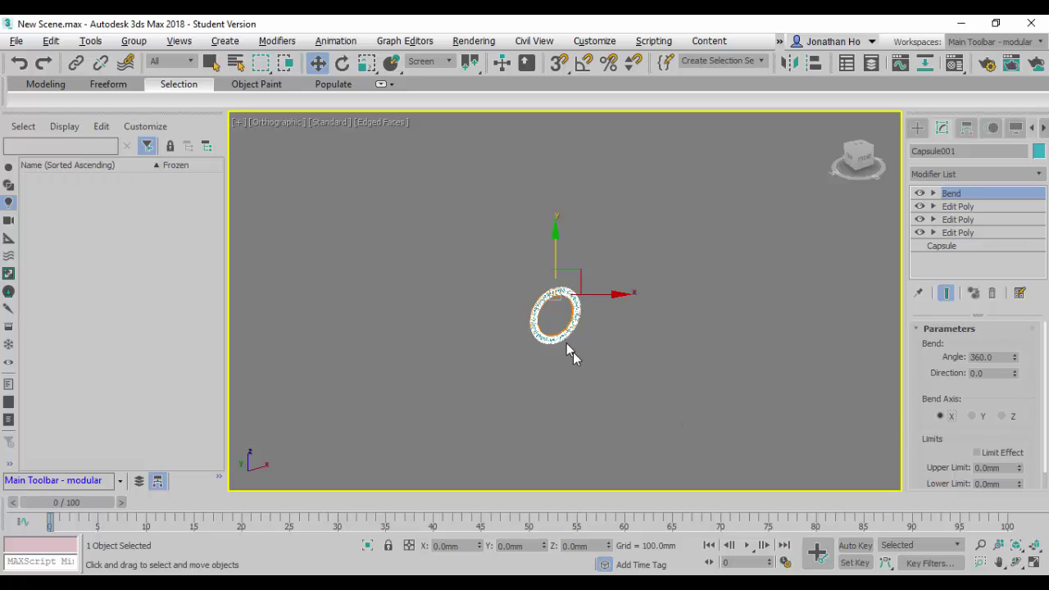
scroll(552, 317, up, 8)
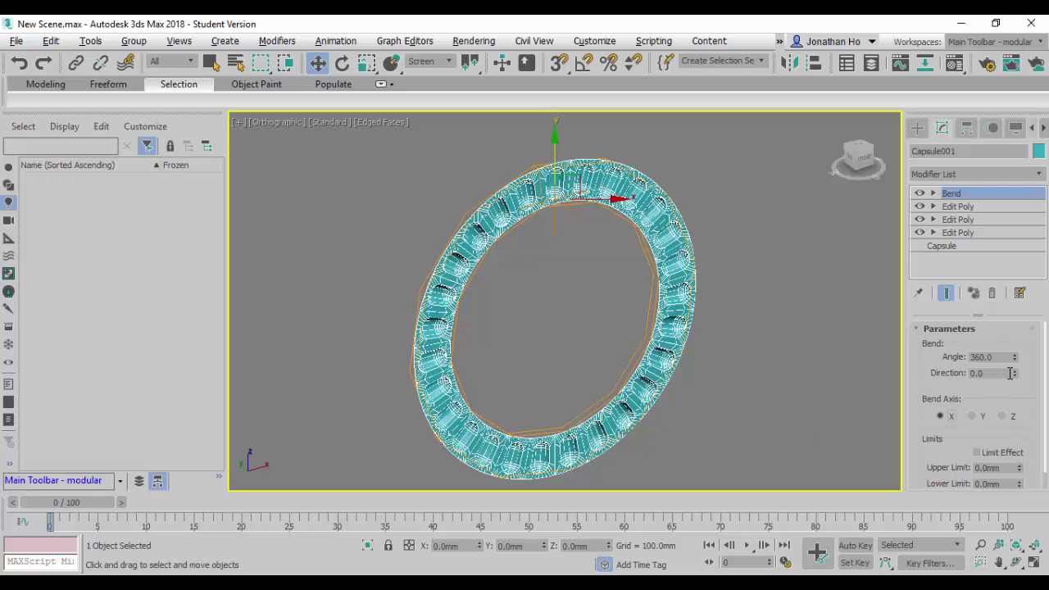
Set the bend direction to -90 so the ring lies flat with its recesses facing outward, and inspect the ring
drag(1015, 375, 992, 236)
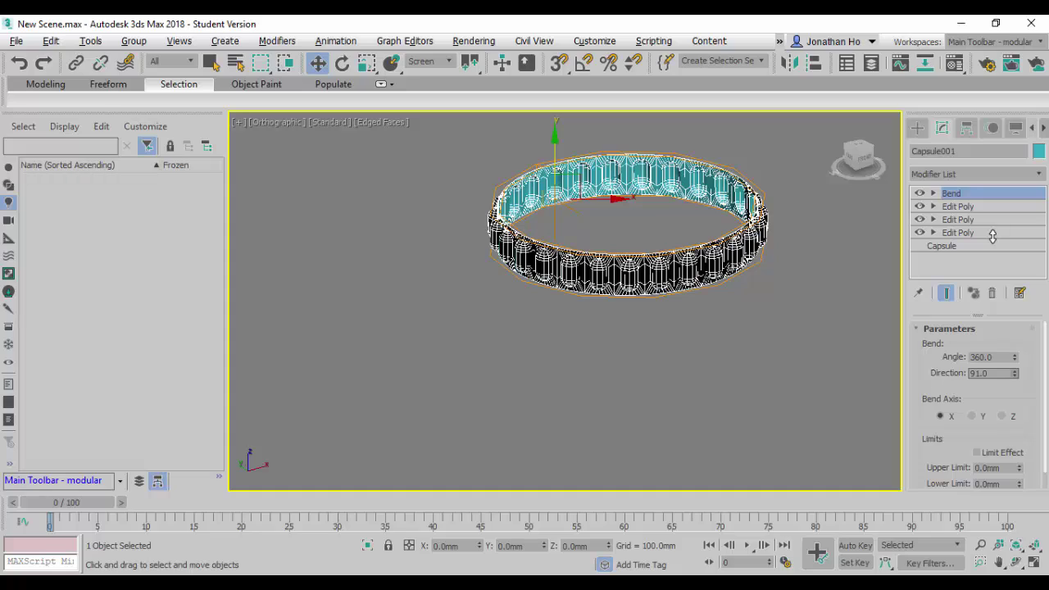
drag(993, 236, 6, 566)
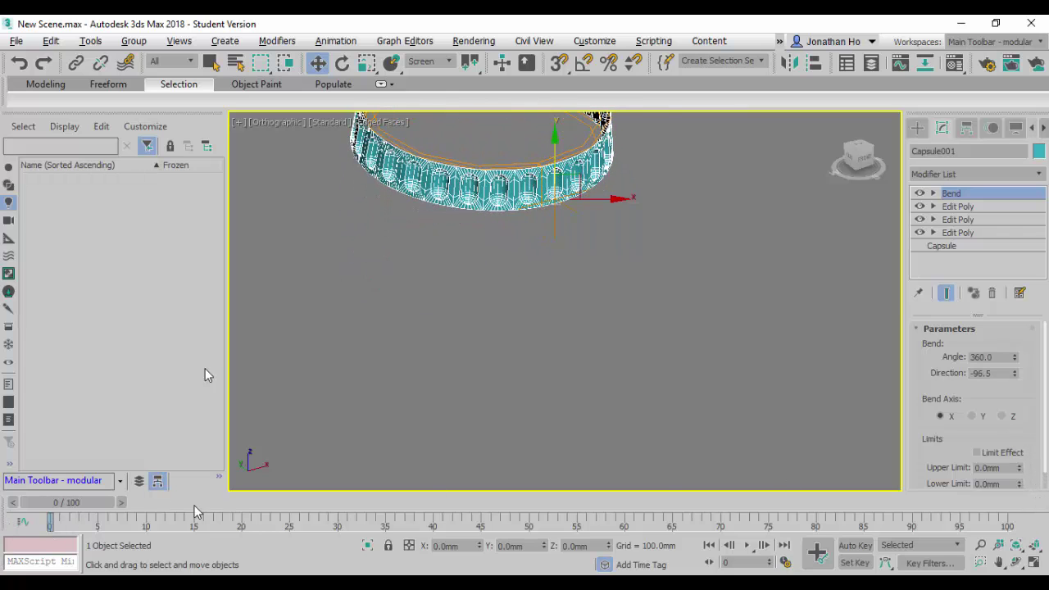
drag(981, 373, 1020, 368)
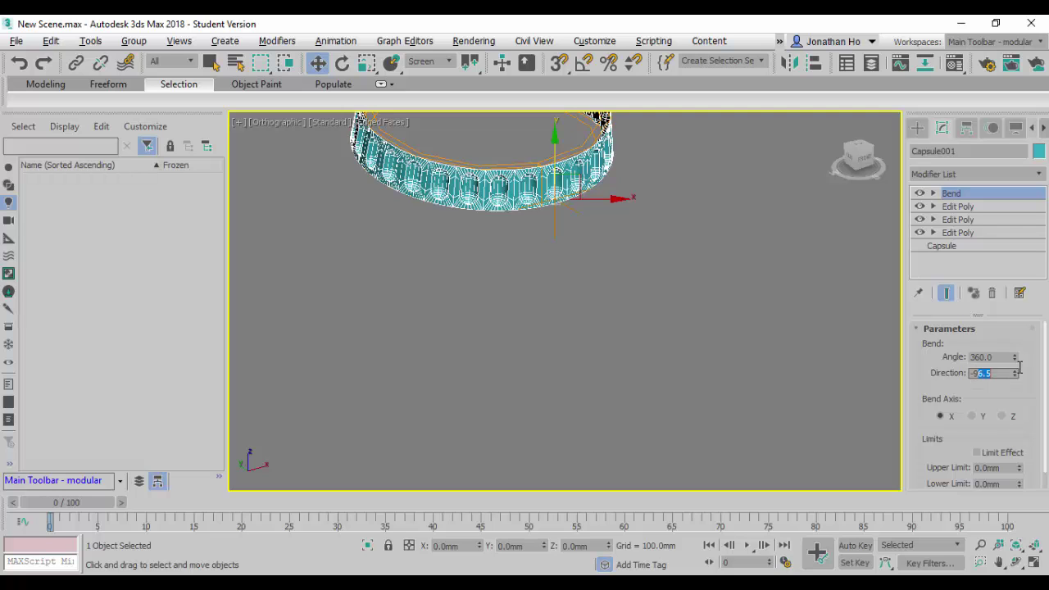
key(Return)
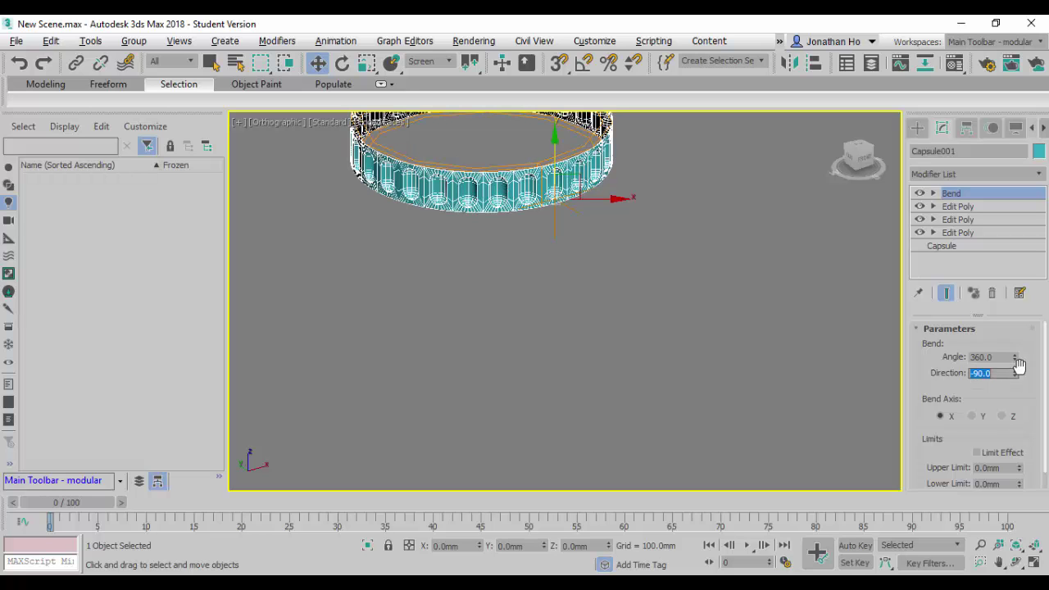
key(z)
scroll(619, 401, up, 5)
scroll(619, 394, down, 4)
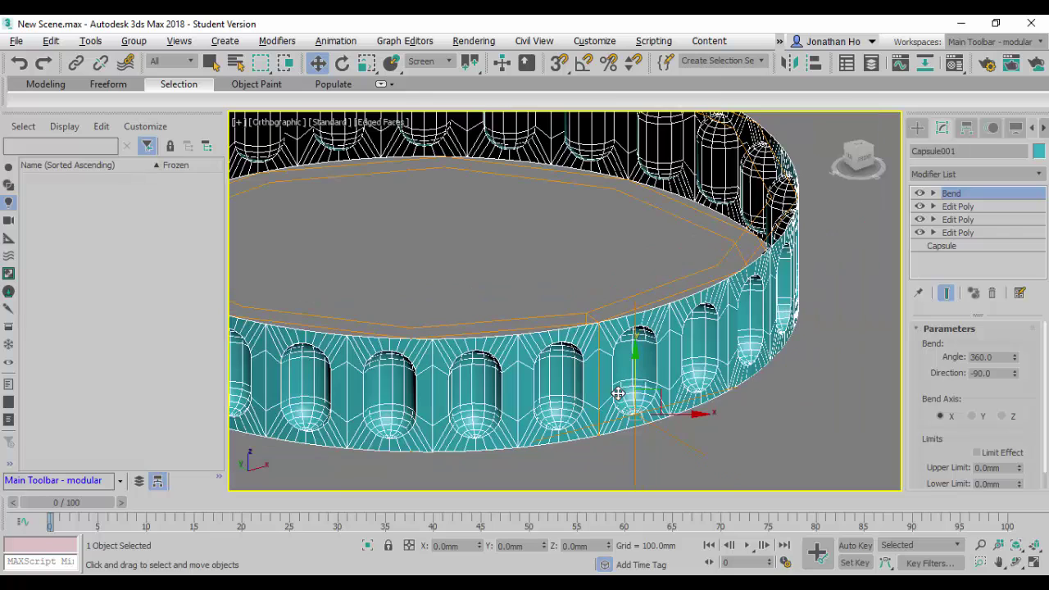
scroll(677, 369, down, 4)
scroll(685, 374, up, 3)
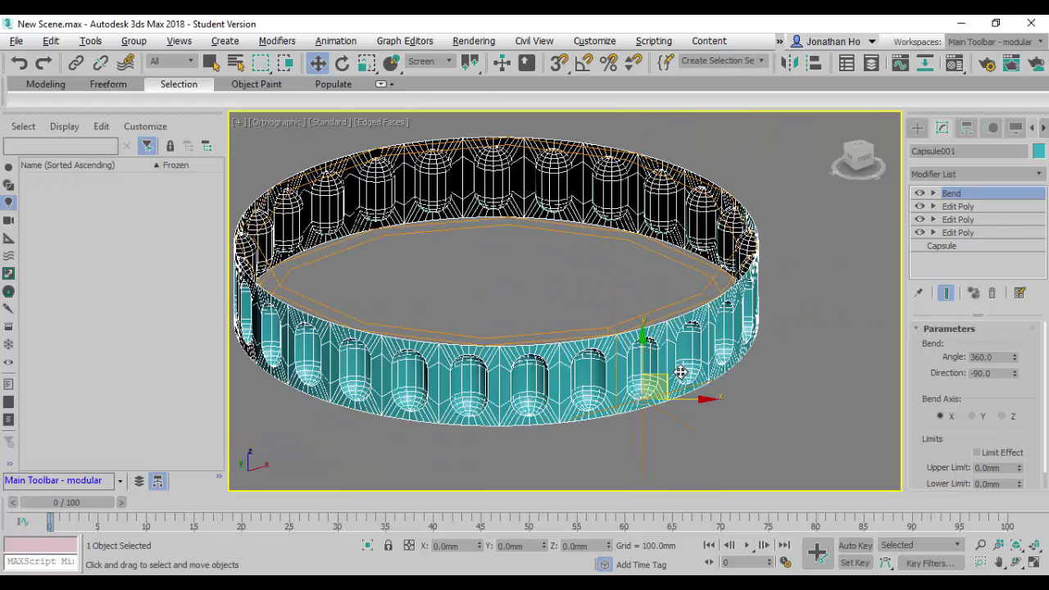
Add an Edit Poly modifier above the Bend and switch it to Vertex level
scroll(656, 296, down, 2)
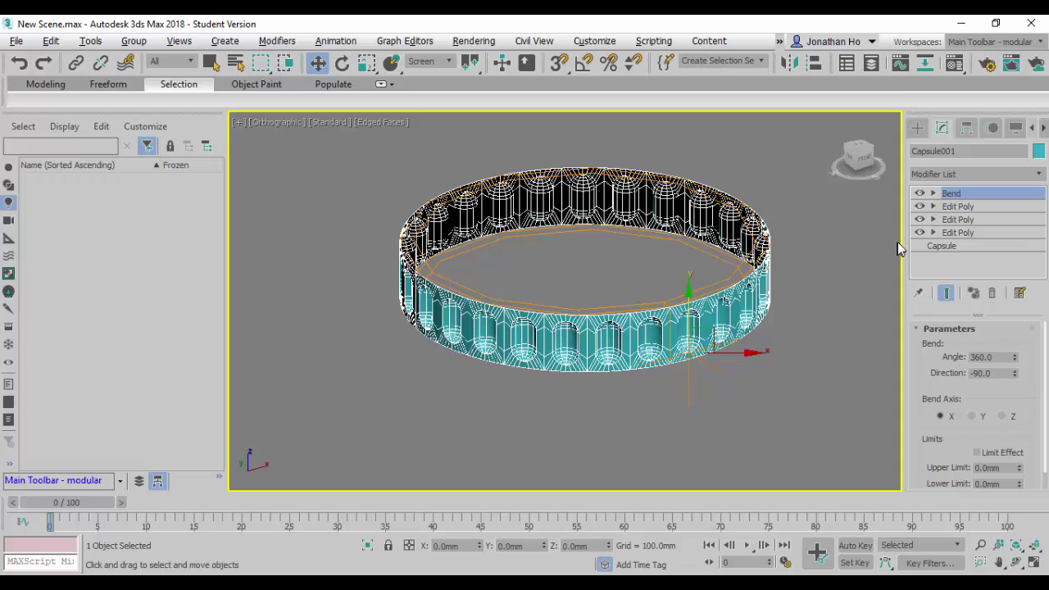
click(984, 172)
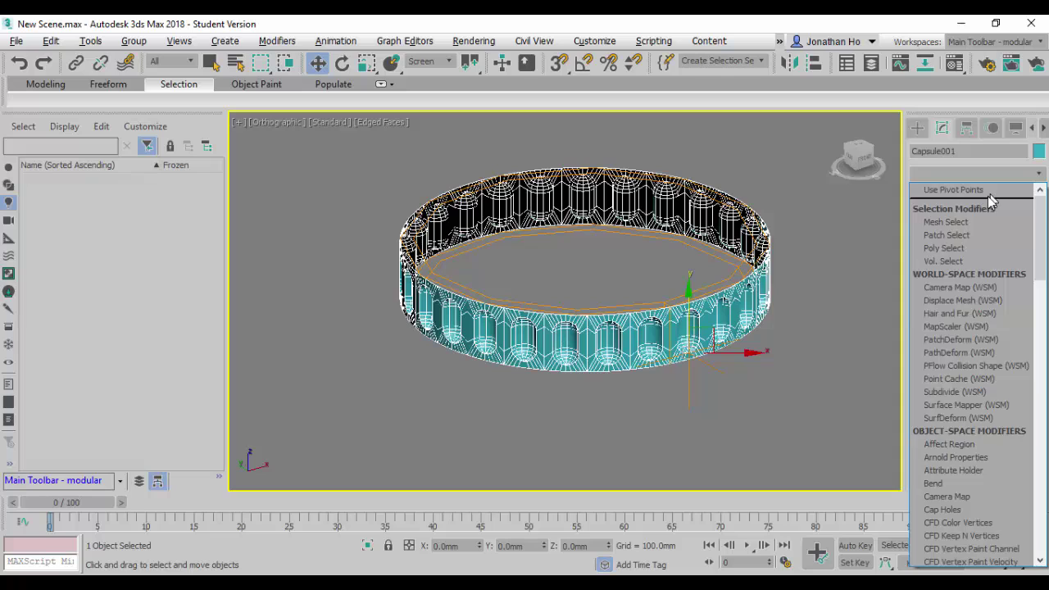
text(er List)
click(974, 229)
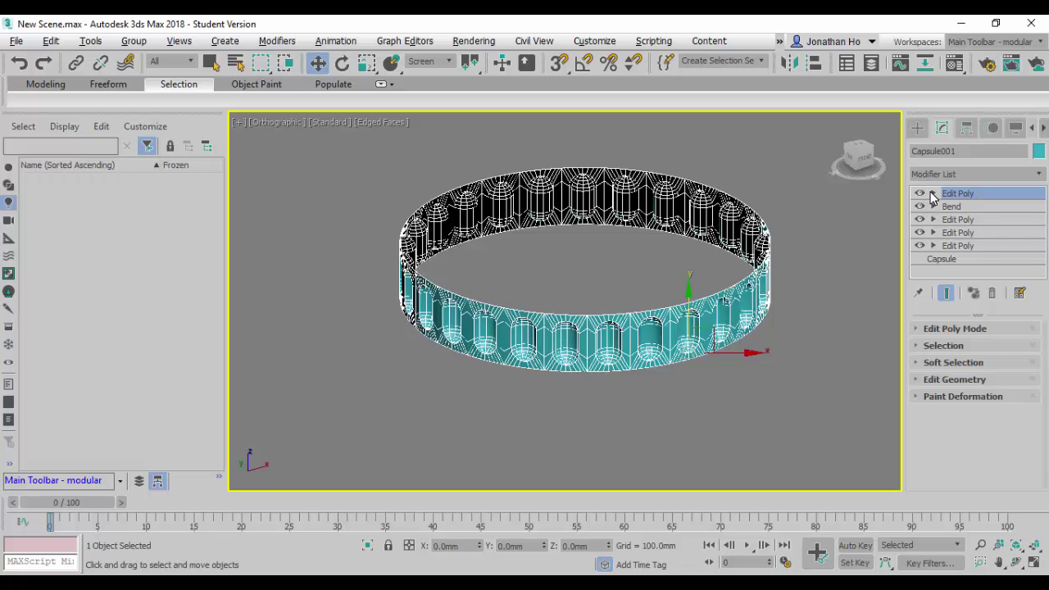
click(933, 193)
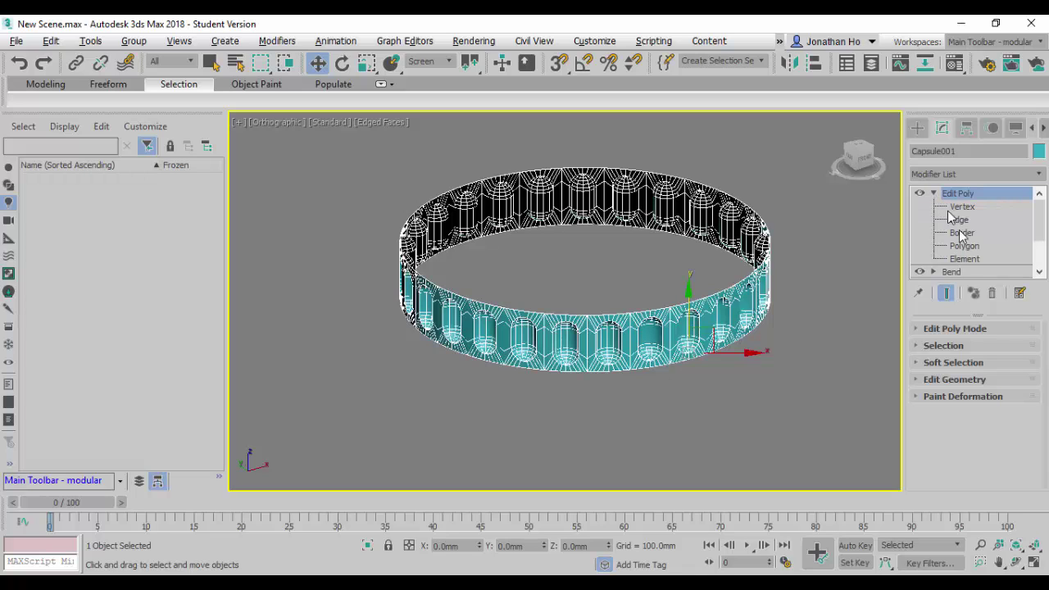
click(962, 207)
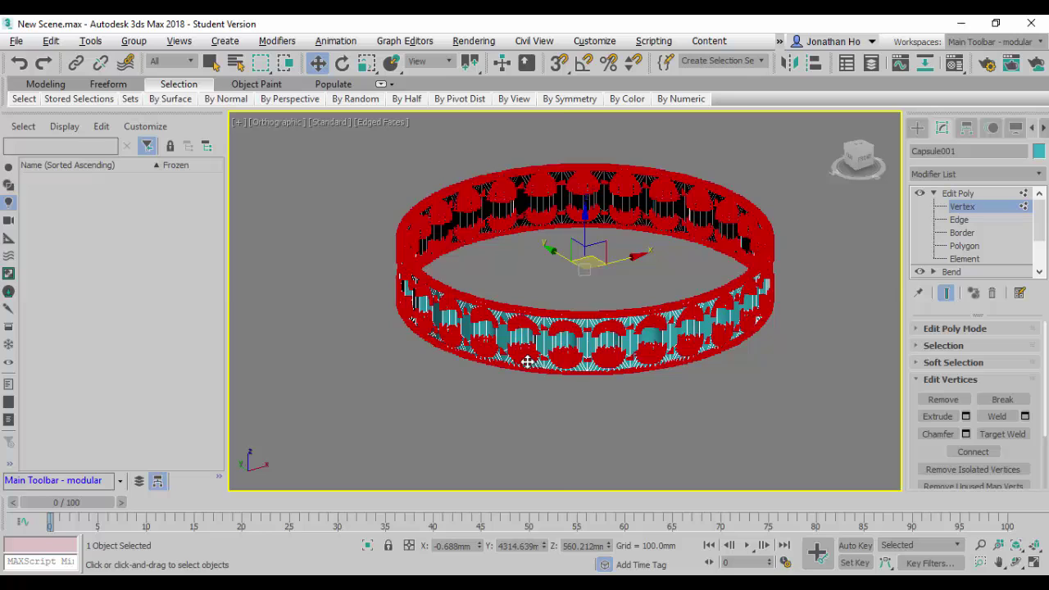
Select the ring's upper half of vertices in the front view and raise them to about Z 15900 mm to form a tall column
key(alt+w)
click(441, 392)
key(alt+w)
middle_drag(393, 345, 431, 362)
scroll(464, 344, up, 4)
drag(261, 278, 851, 349)
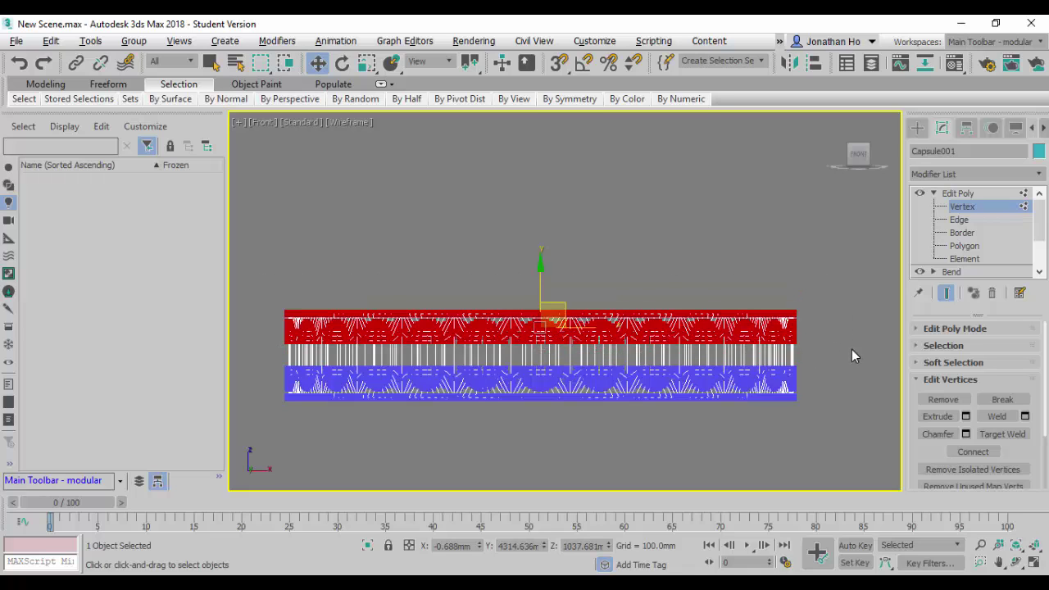
scroll(563, 372, down, 5)
drag(564, 311, 570, 79)
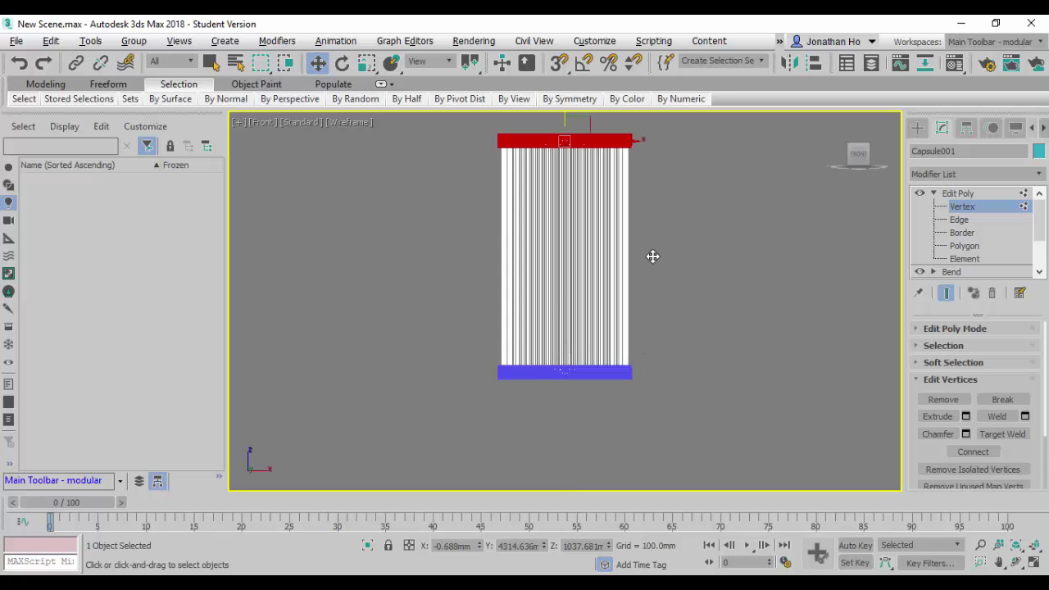
Deselect the vertices and examine the stretched column and its fluted upper end in the orthographic view
key(alt+w)
right_click(668, 277)
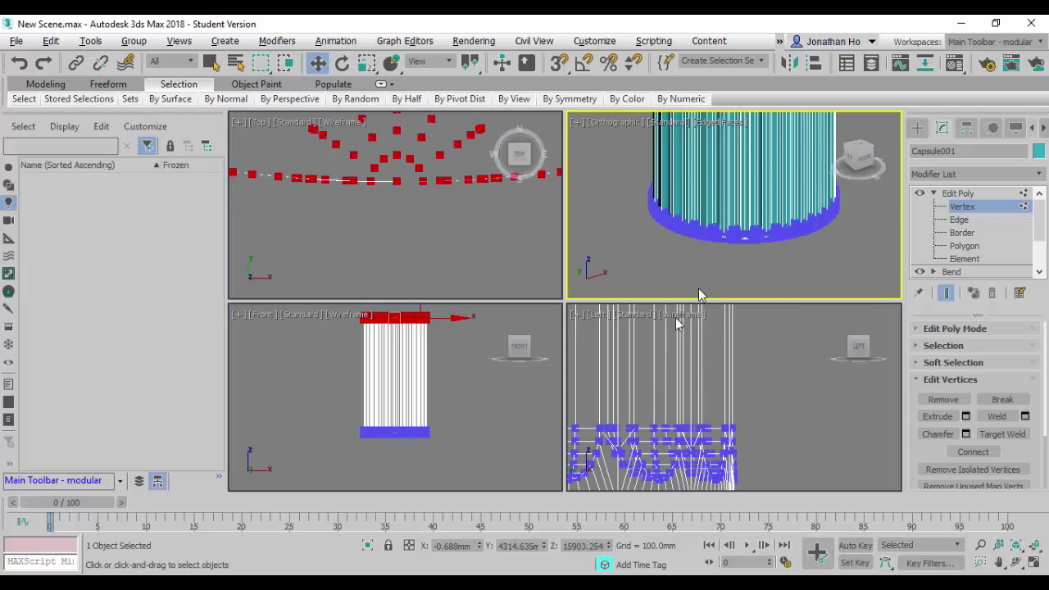
key(alt+w)
scroll(715, 382, down, 6)
middle_drag(709, 332, 703, 363)
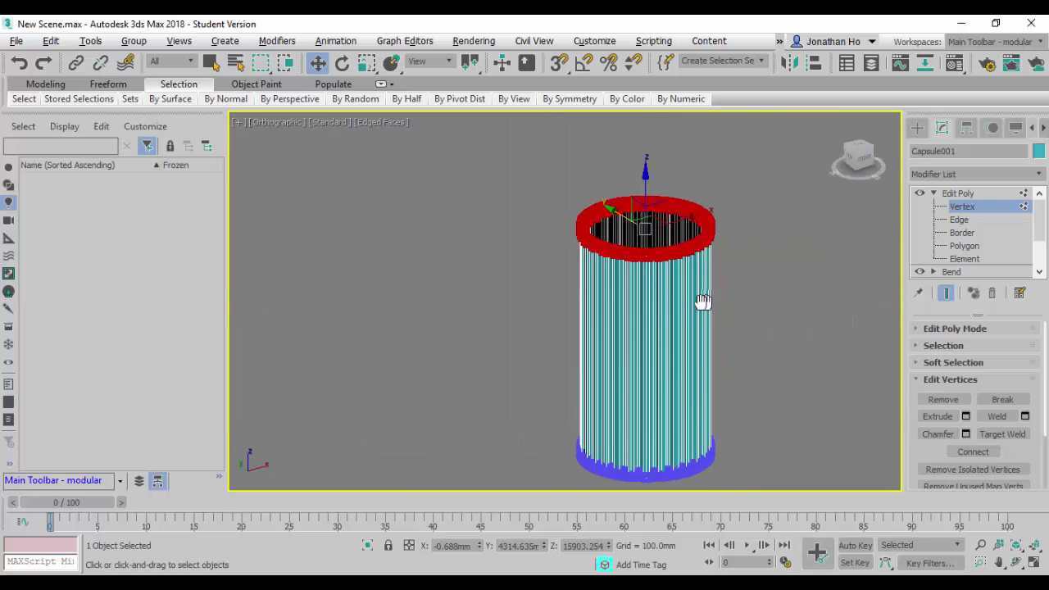
scroll(639, 222, up, 4)
drag(639, 222, 624, 146)
click(850, 286)
scroll(652, 264, up, 4)
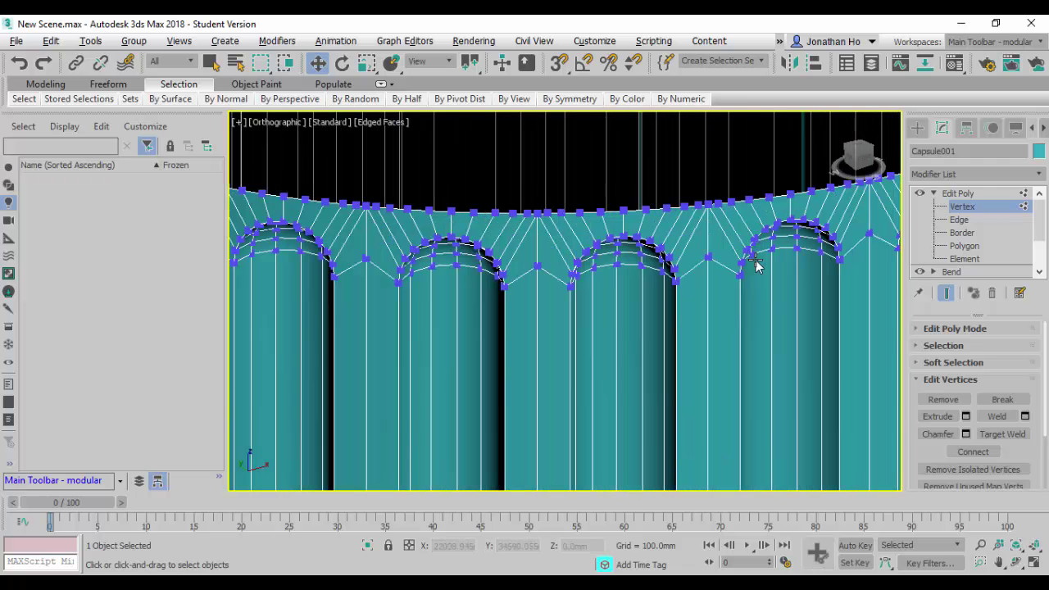
scroll(715, 287, down, 2)
scroll(715, 286, down, 5)
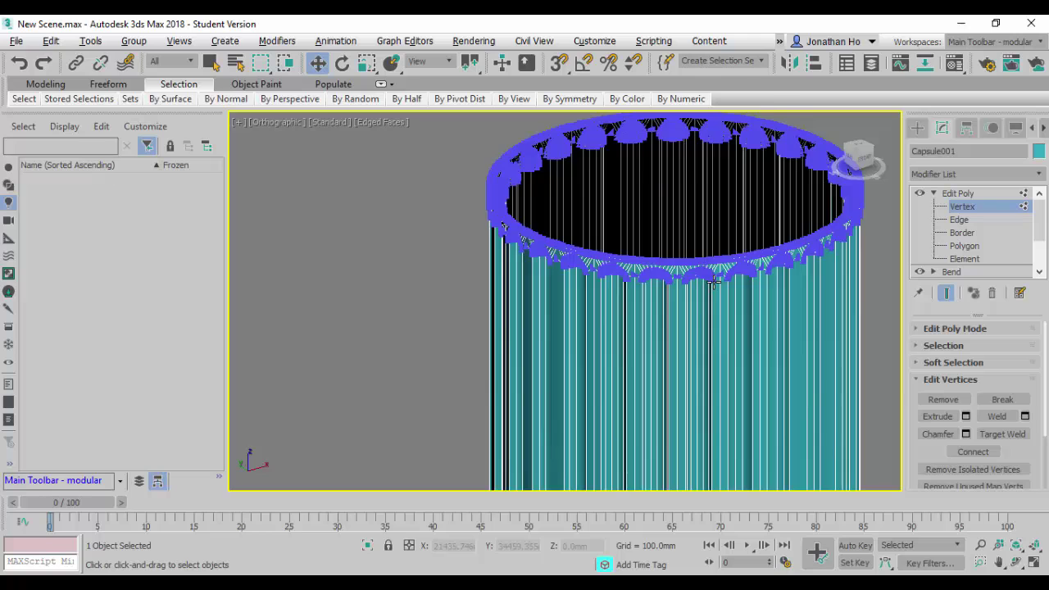
key(alt+w)
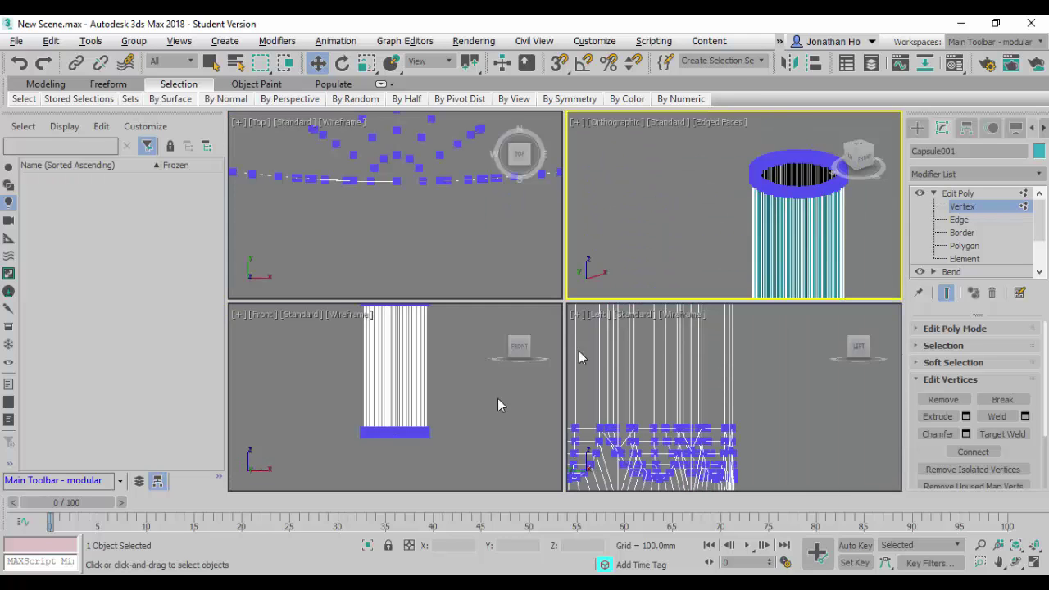
right_click(658, 245)
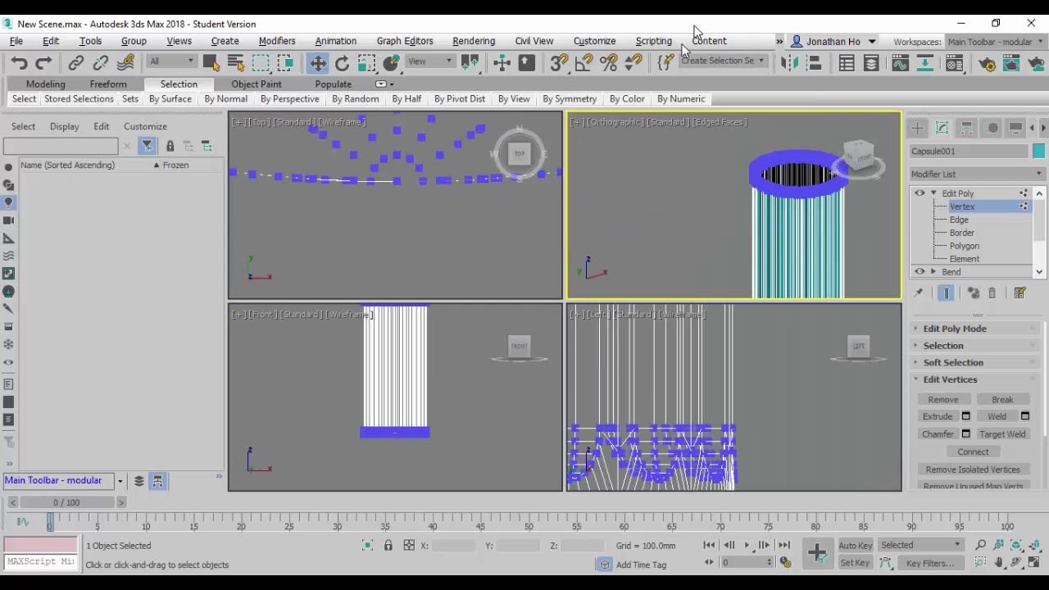
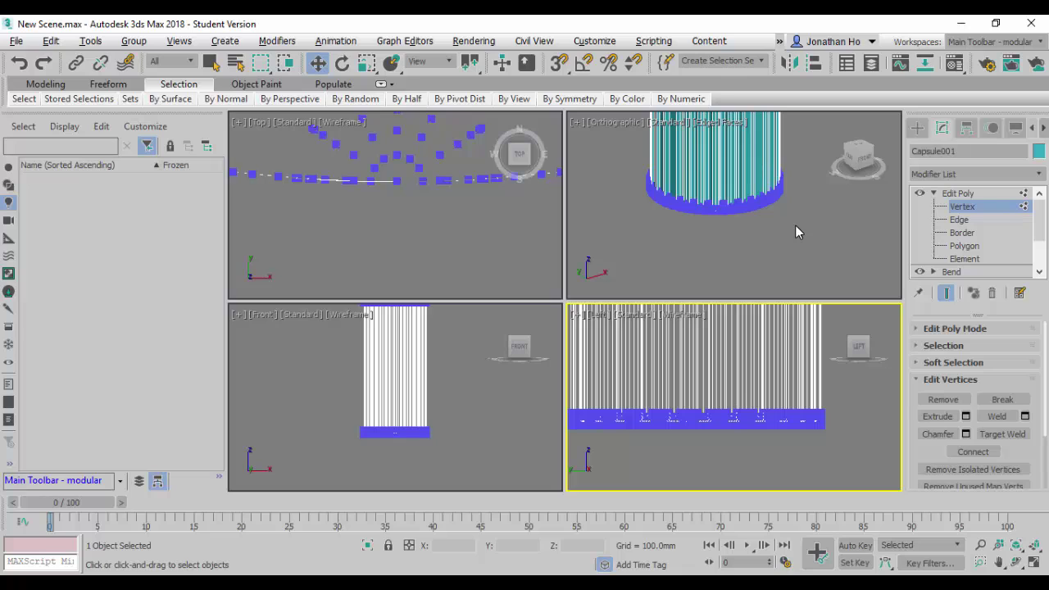
Leave Vertex level and add a second Edit Poly modifier on top of the stack
click(780, 254)
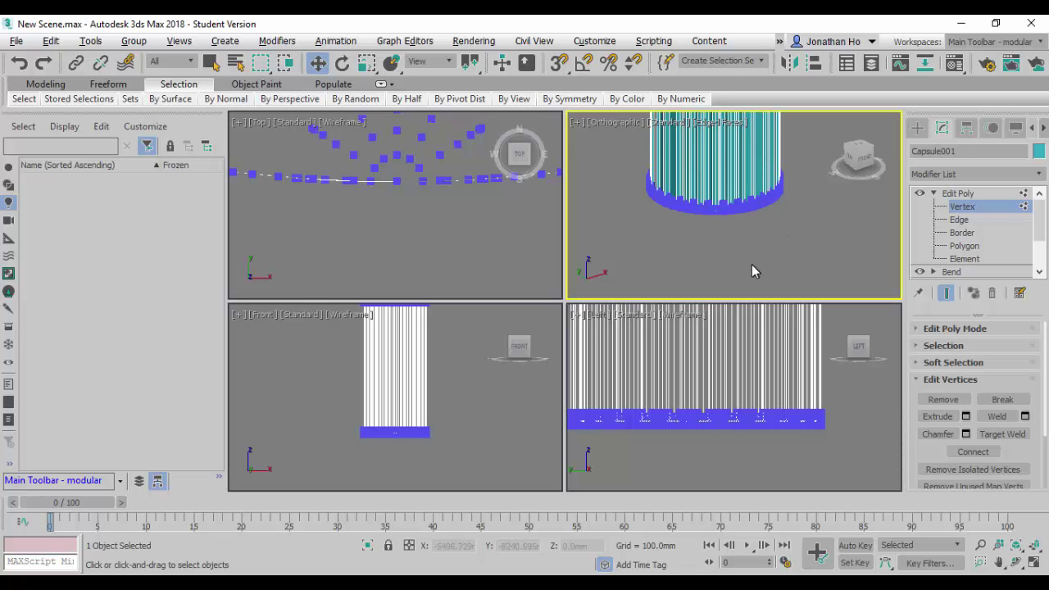
key(alt+w)
scroll(606, 357, up, 2)
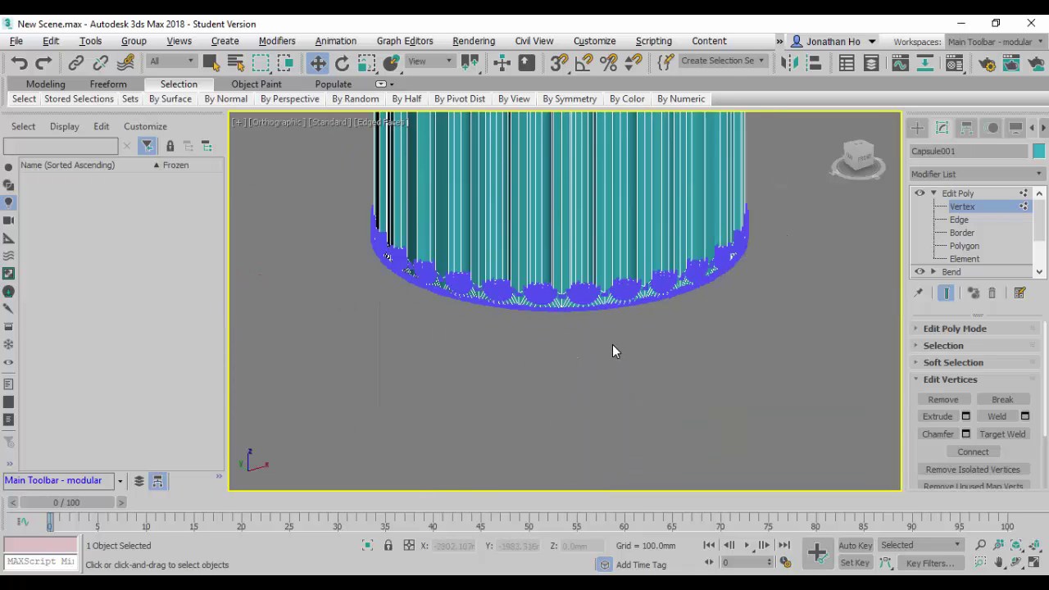
click(958, 193)
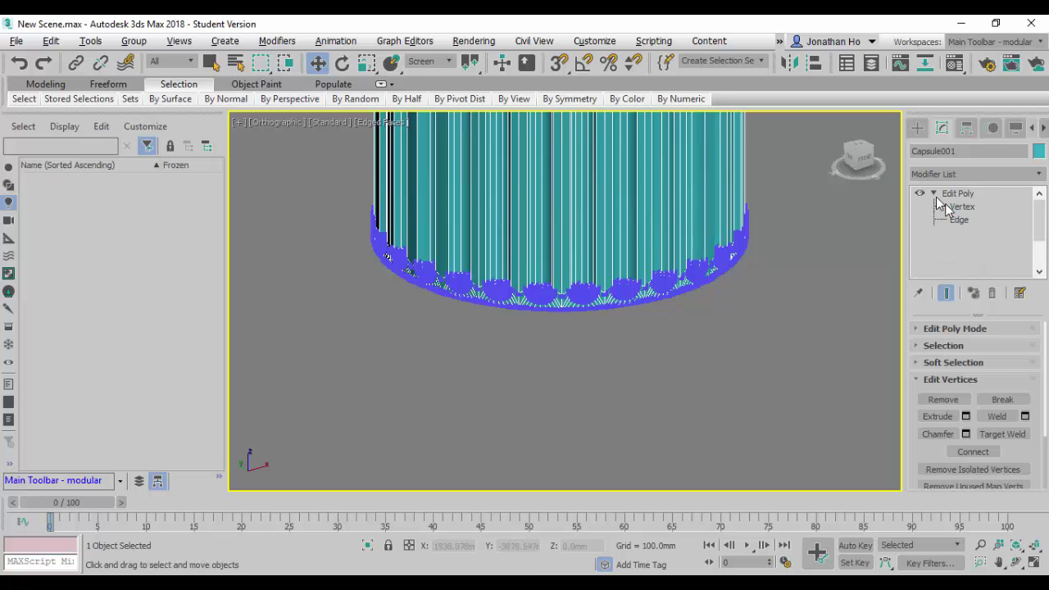
click(934, 194)
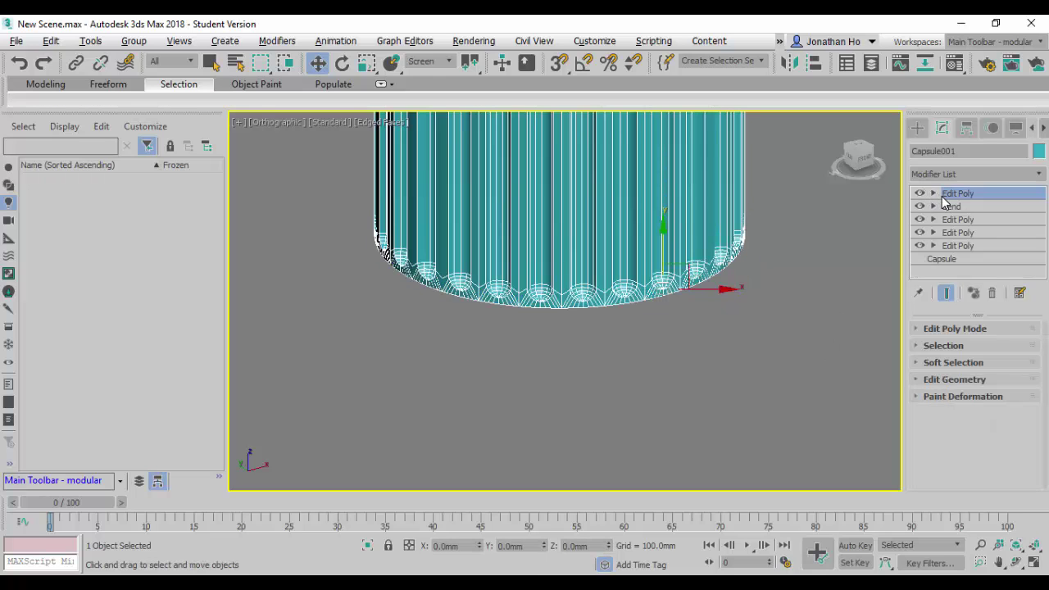
click(981, 175)
text(esh)
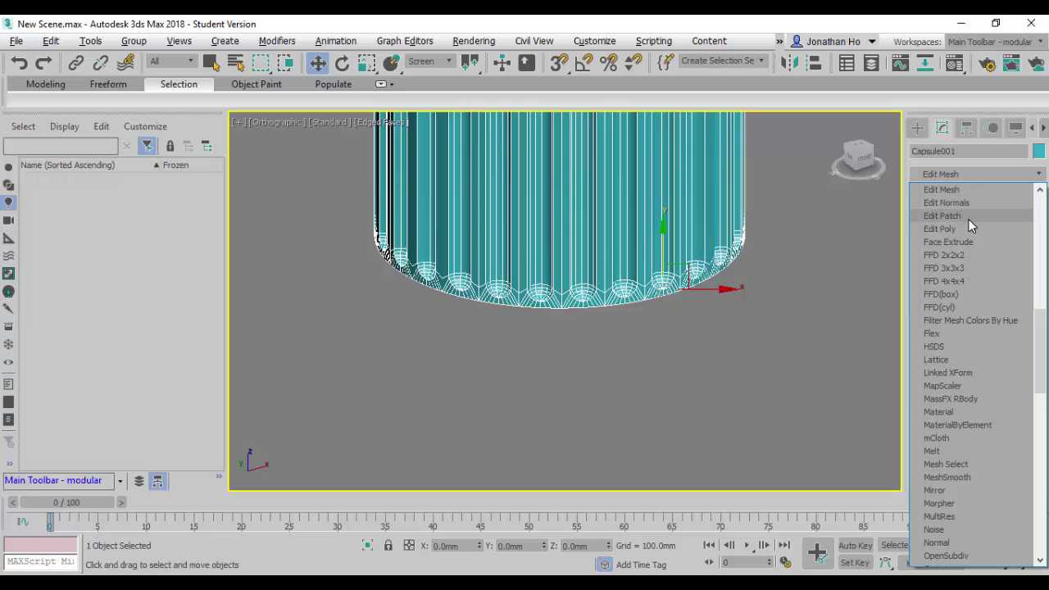
click(969, 228)
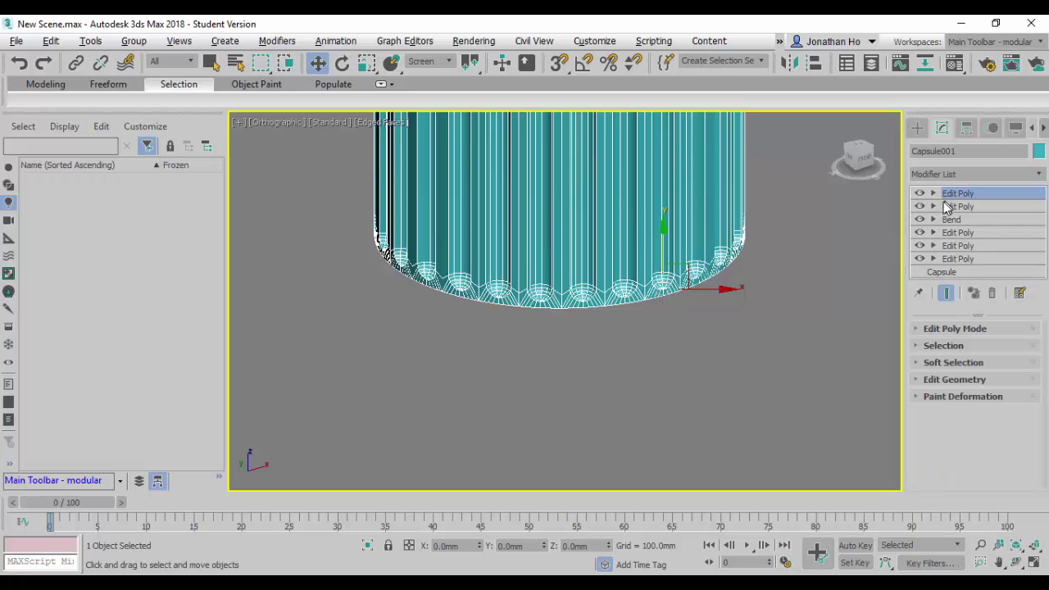
Expand the new Edit Poly modifier and switch it to Border level
click(932, 195)
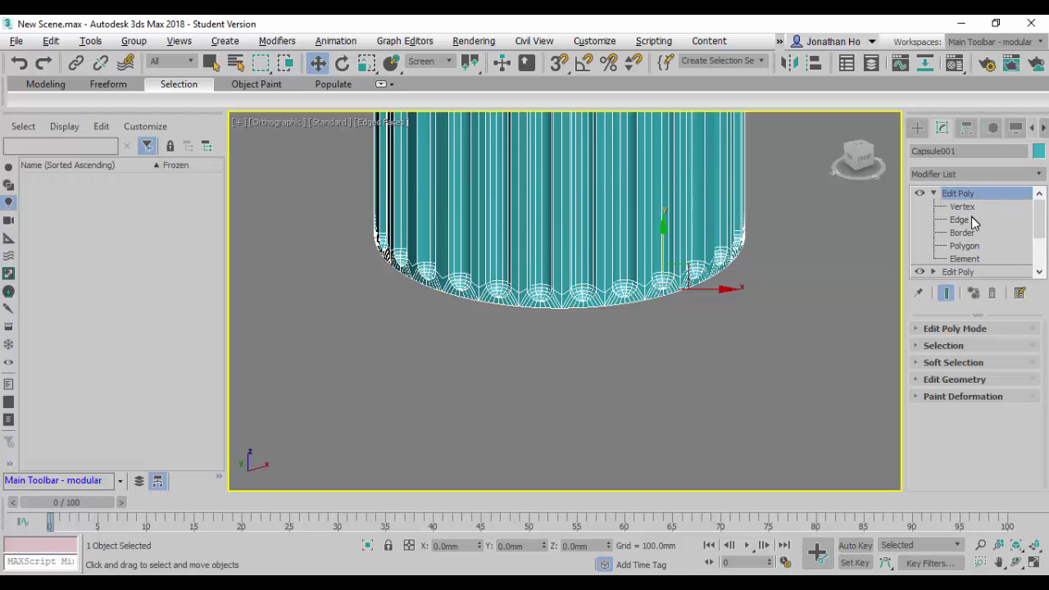
click(972, 222)
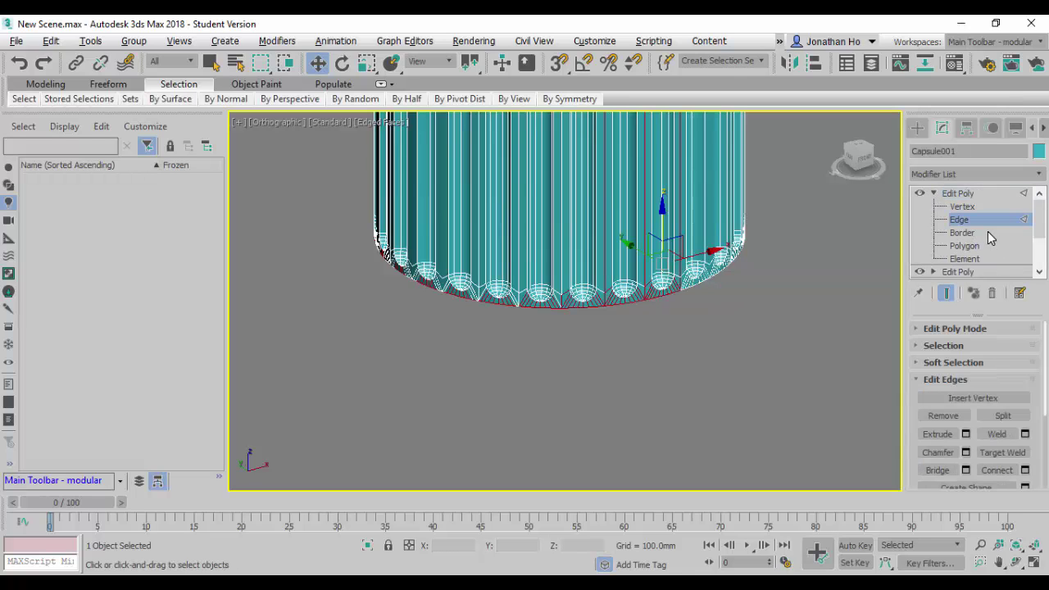
click(990, 237)
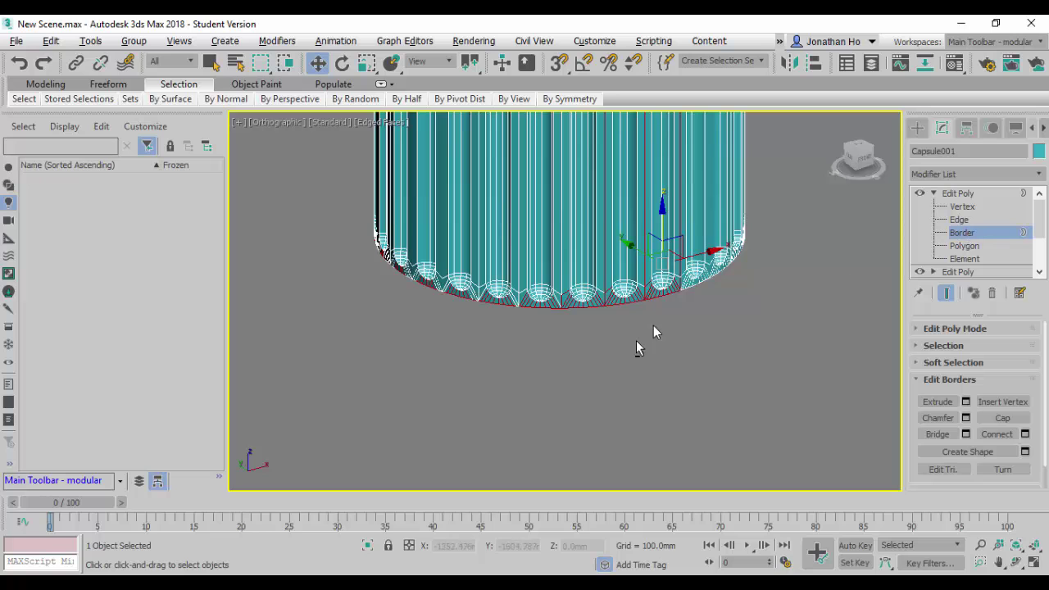
Examine the column's open border and vertical seam, using wireframe display to see through to the lower end
mouse_move(644, 235)
middle_down()
mouse_move(637, 218)
mouse_move(644, 246)
mouse_move(694, 310)
mouse_move(719, 270)
middle_up()
scroll(738, 195, up, 10)
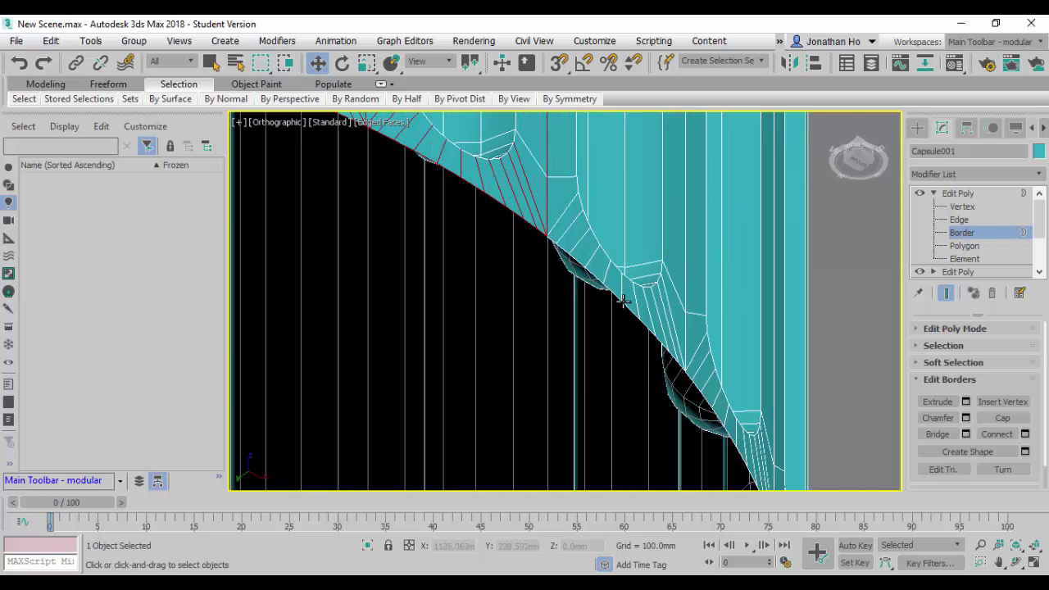
scroll(705, 278, down, 10)
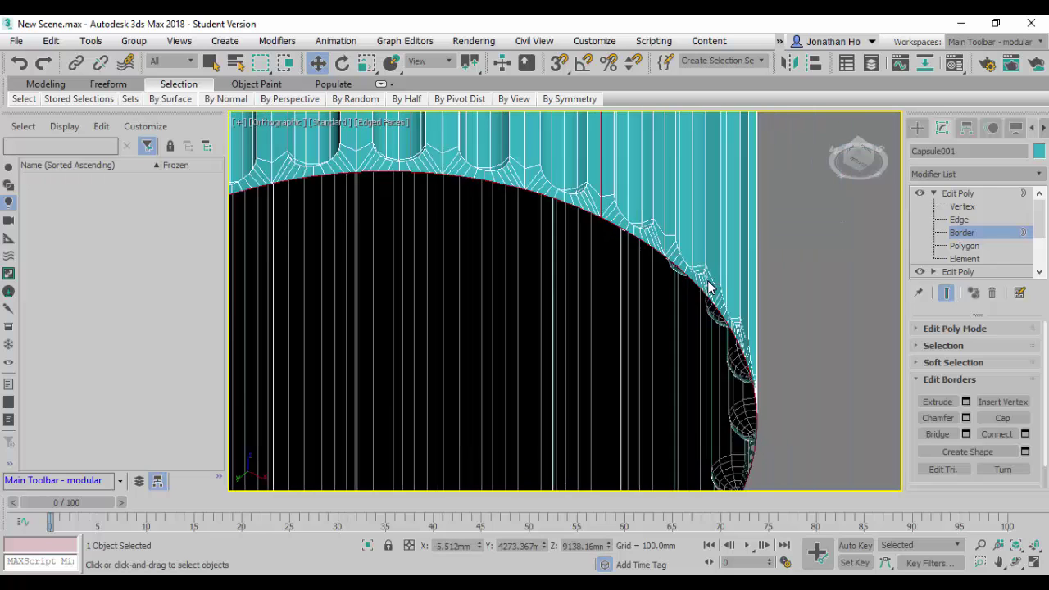
alt+middle_drag(717, 301, 722, 372)
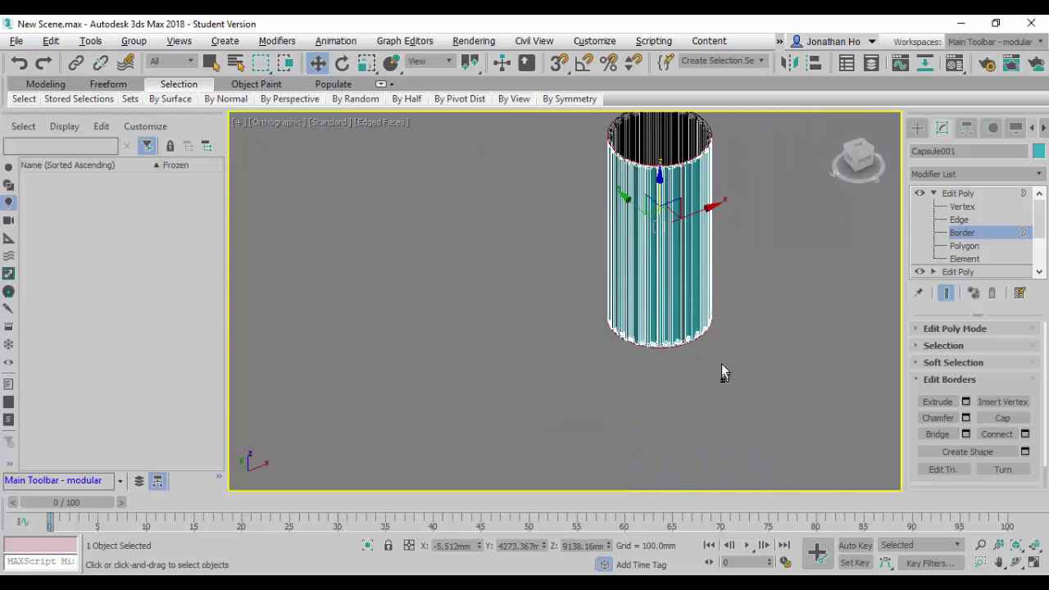
scroll(733, 253, up, 3)
scroll(702, 417, up, 5)
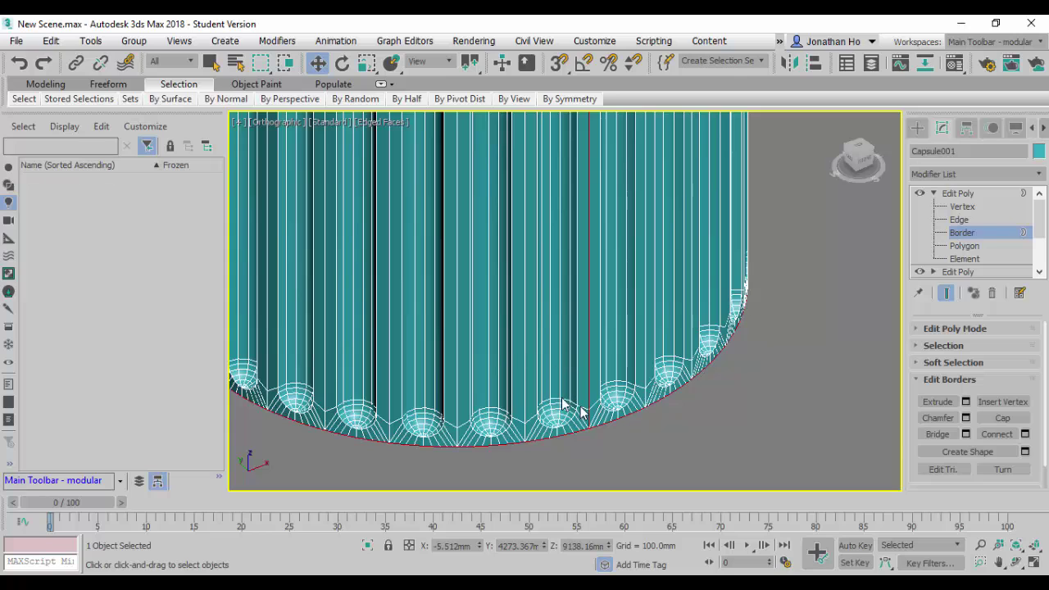
scroll(590, 414, down, 2)
key(F3)
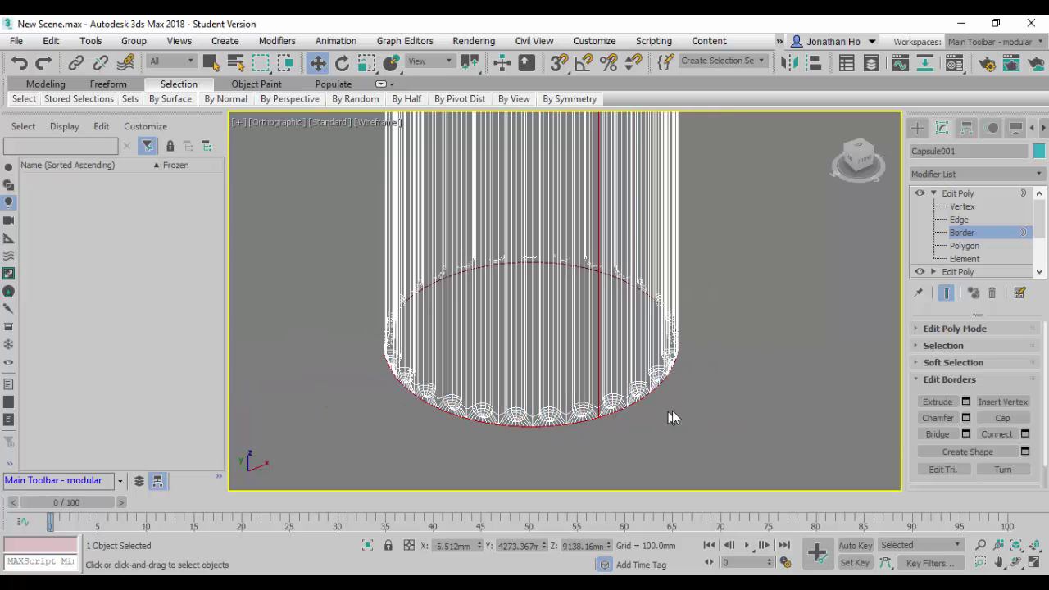
alt+middle_drag(712, 391, 601, 356)
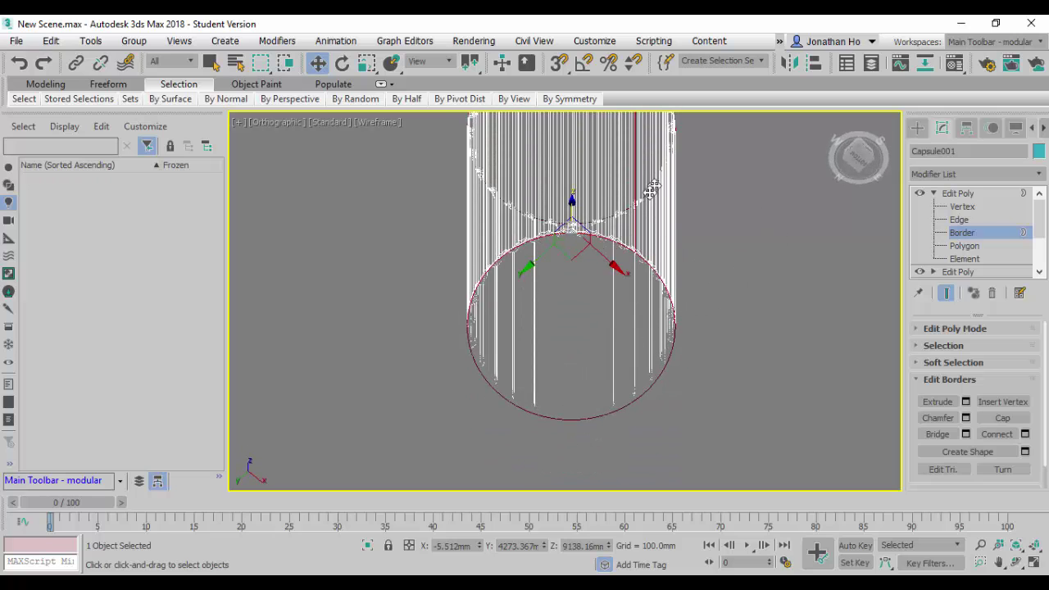
alt+middle_drag(651, 188, 636, 408)
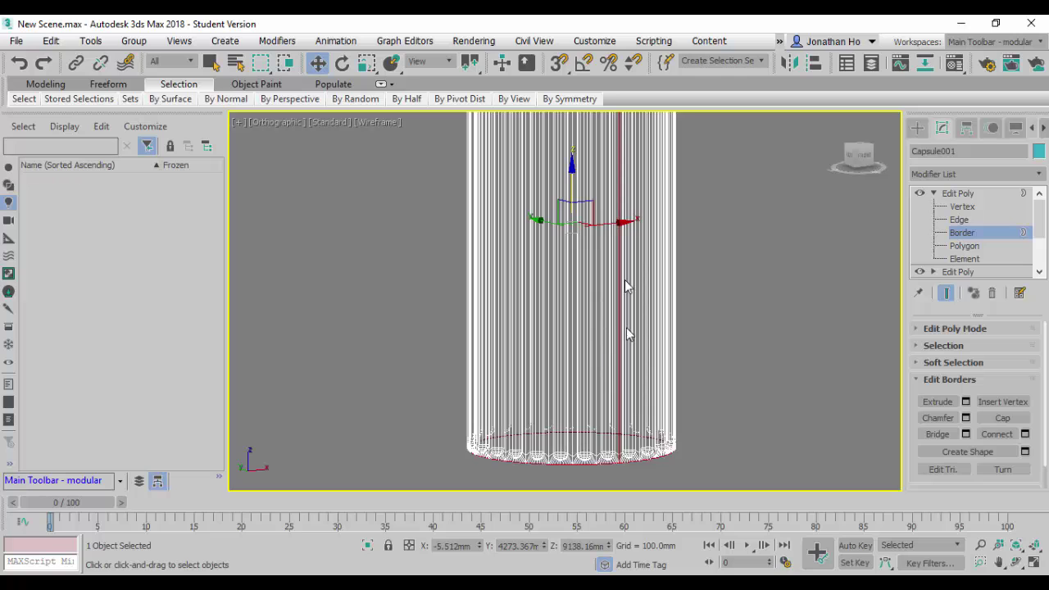
middle_drag(623, 359, 571, 229)
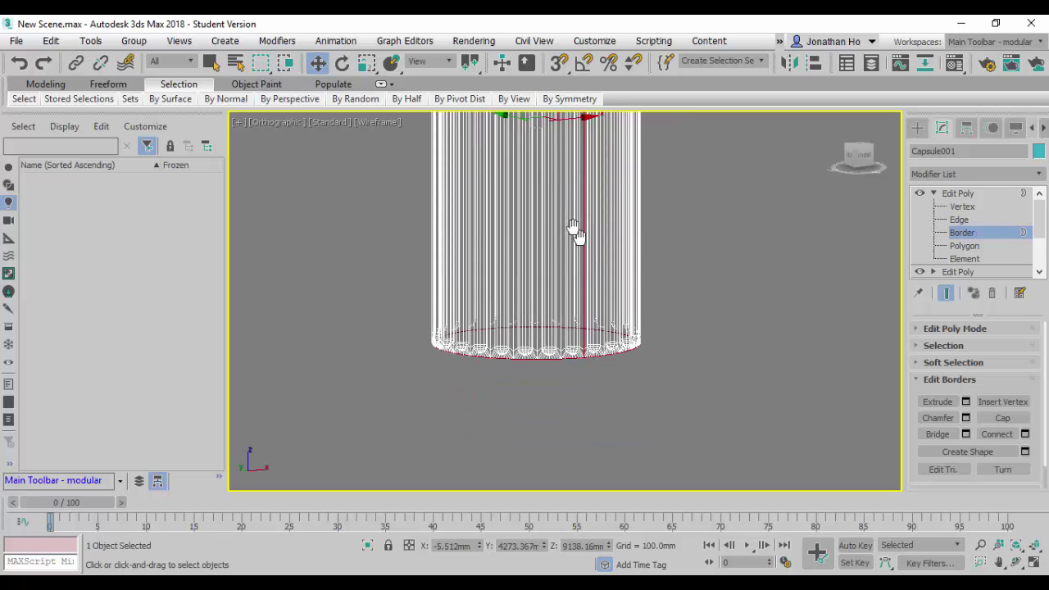
scroll(565, 344, up, 5)
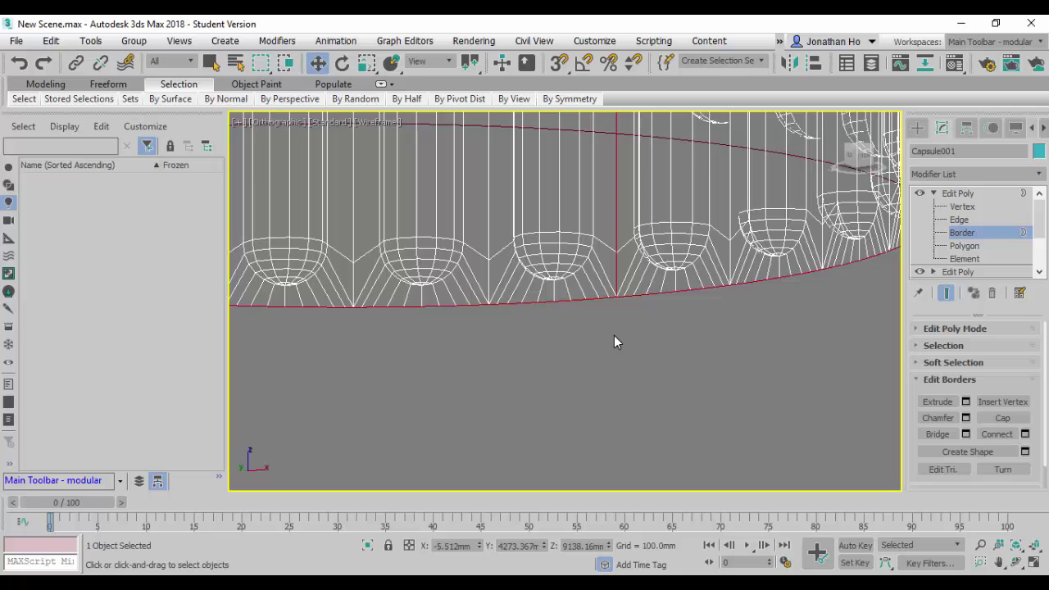
At Vertex level, pull the vertex at the seam's lower end away from the column to test whether the seam is welded
click(963, 207)
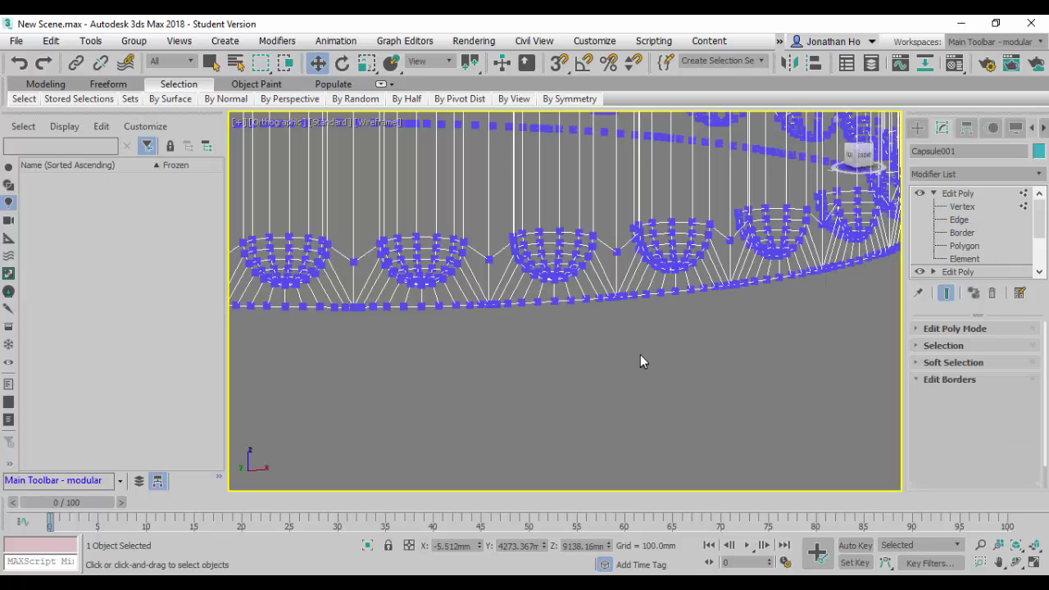
click(616, 300)
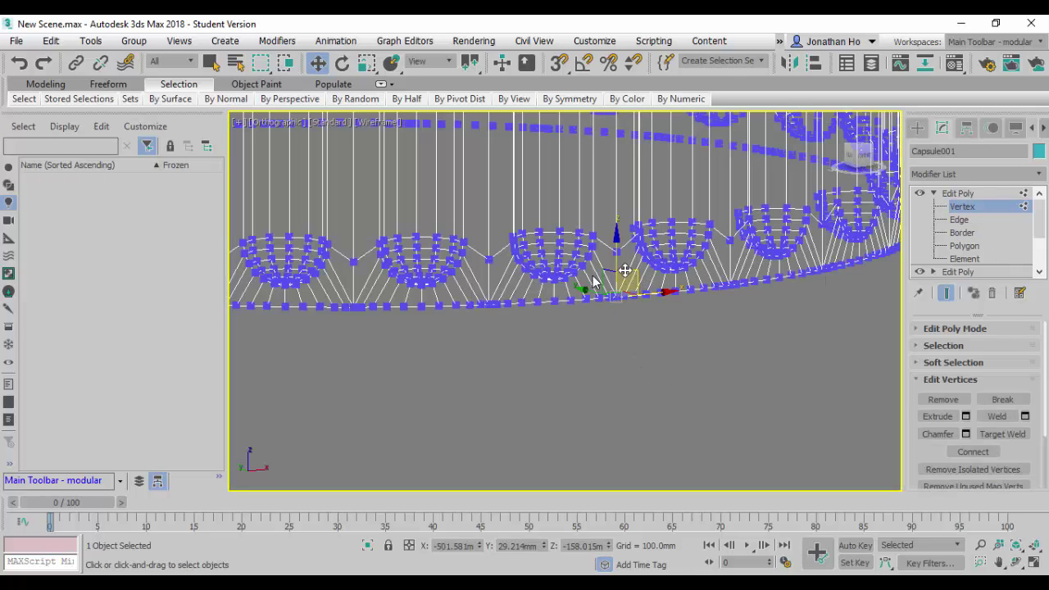
drag(600, 270, 834, 325)
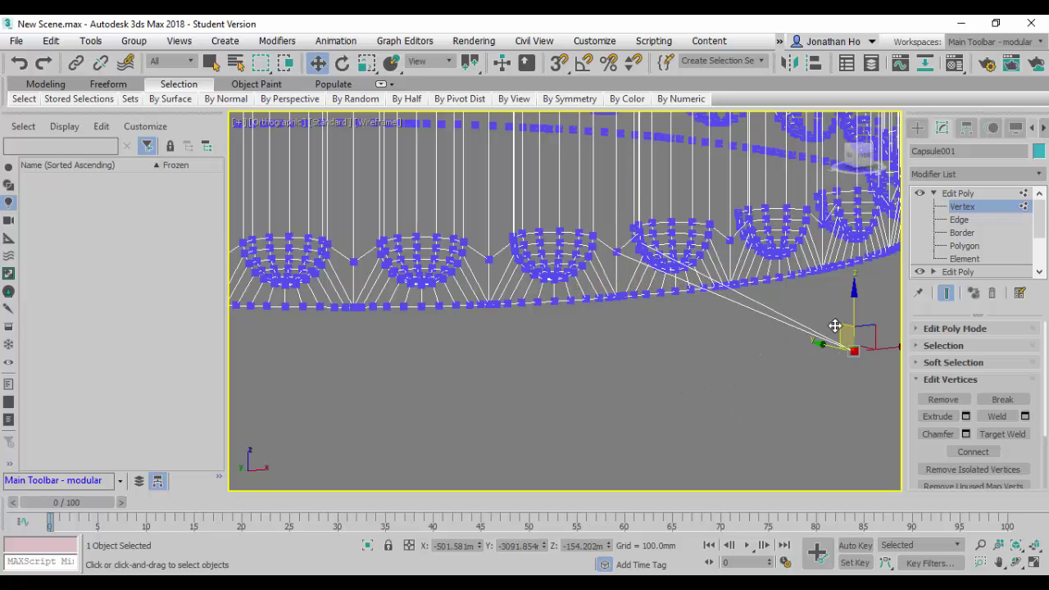
Check the pulled seam vertex in shaded display, return to wireframe, and undo the vertex move
key(F3)
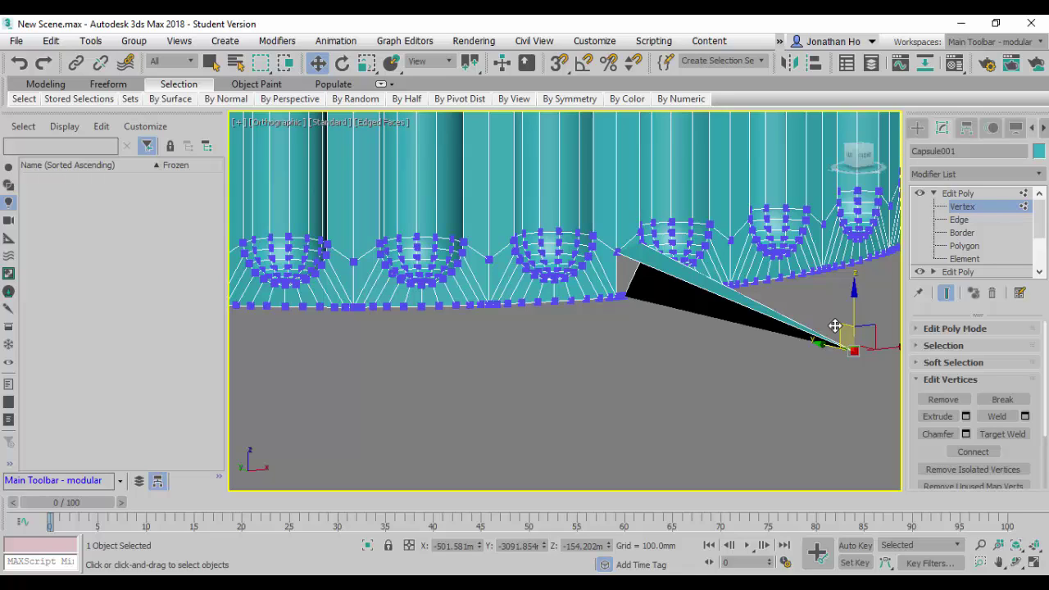
key(F3)
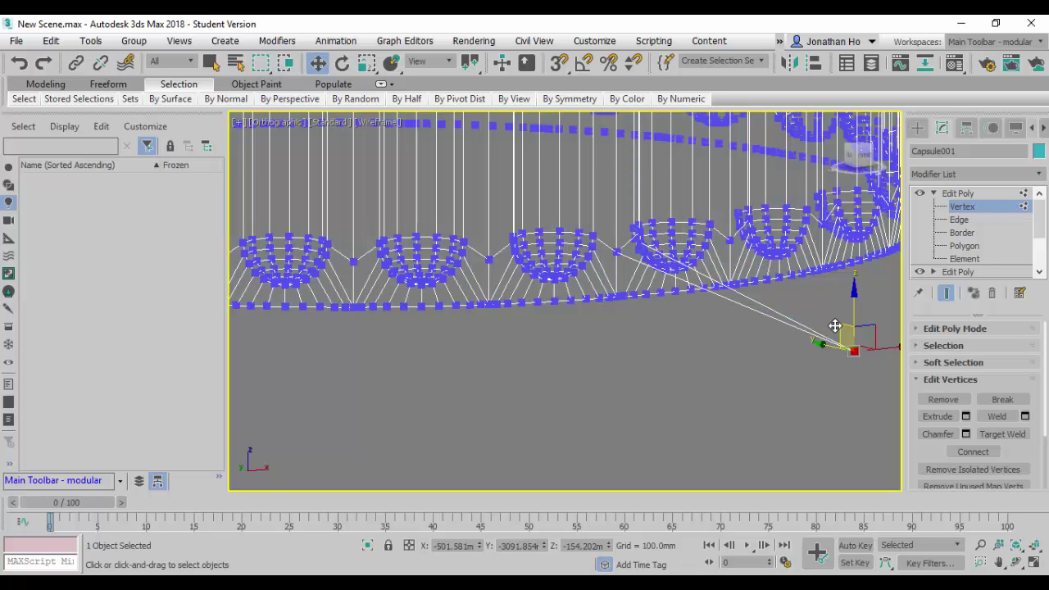
key(ctrl+z)
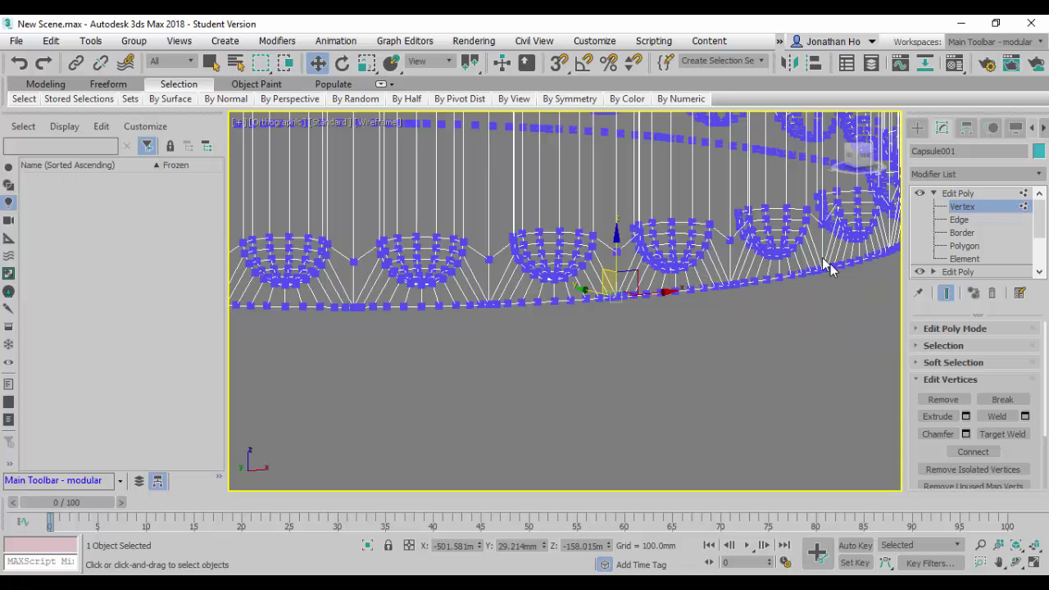
Select all of the column's vertices at both ends and weld them
scroll(623, 370, down, 5)
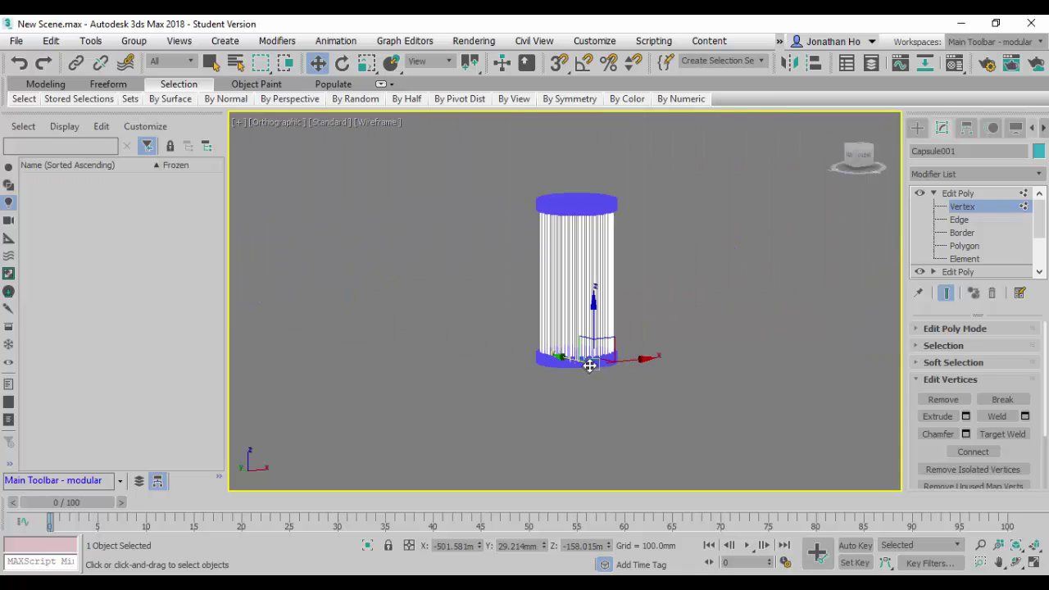
middle_drag(722, 233, 677, 270)
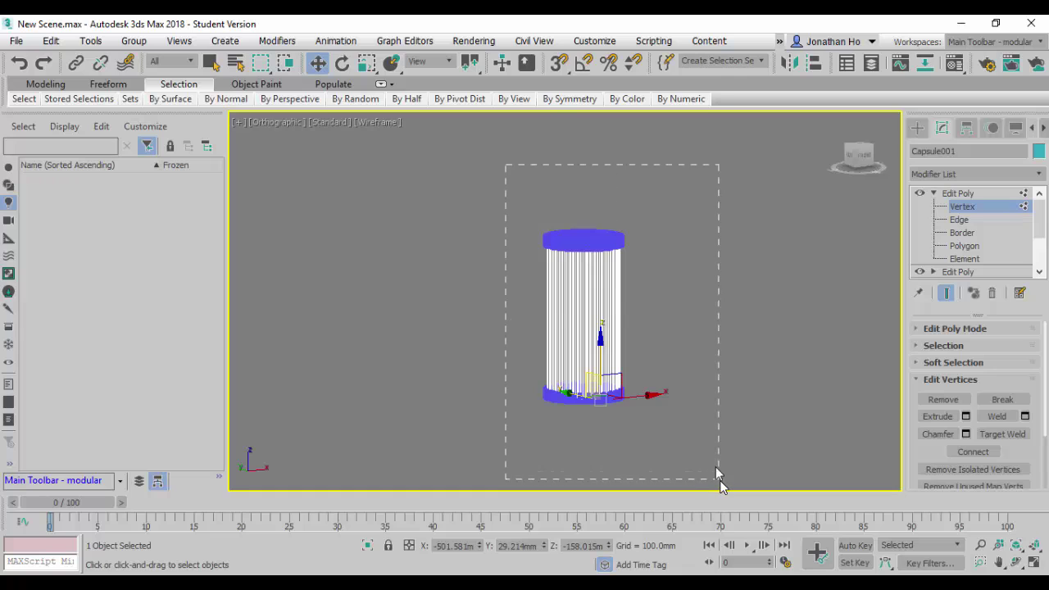
drag(719, 478, 692, 422)
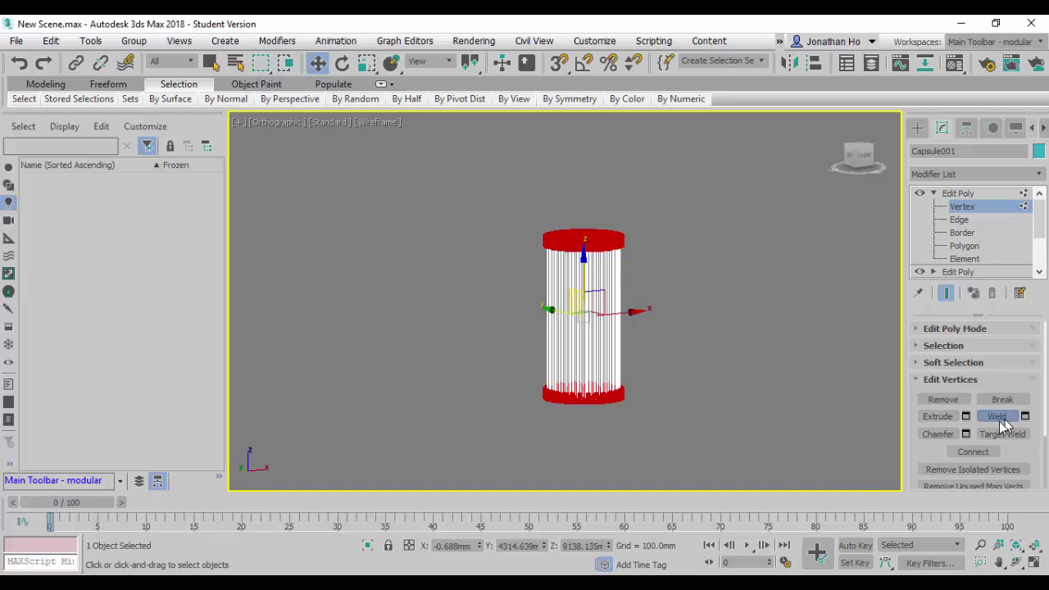
At Border level, select the open border around the column's lower end and check that the selection runs around the full ring
click(967, 233)
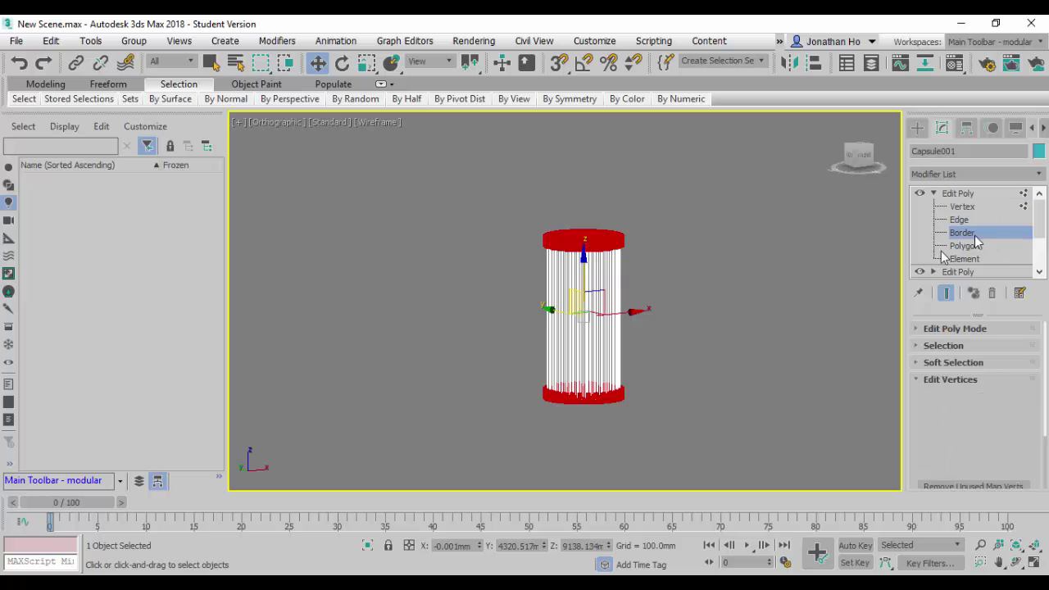
scroll(573, 420, up, 5)
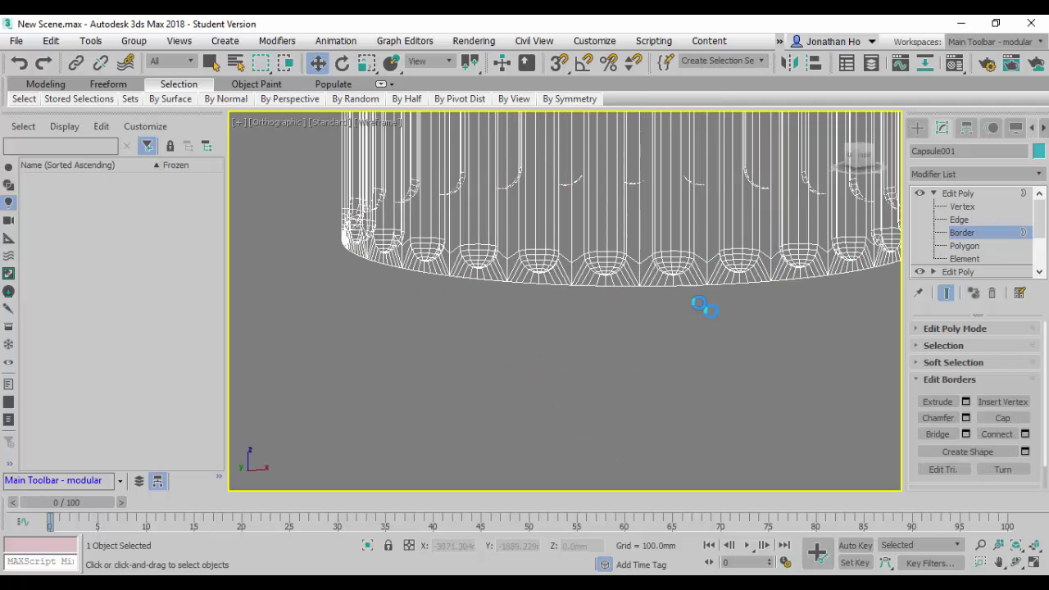
scroll(683, 295, up, 3)
click(668, 281)
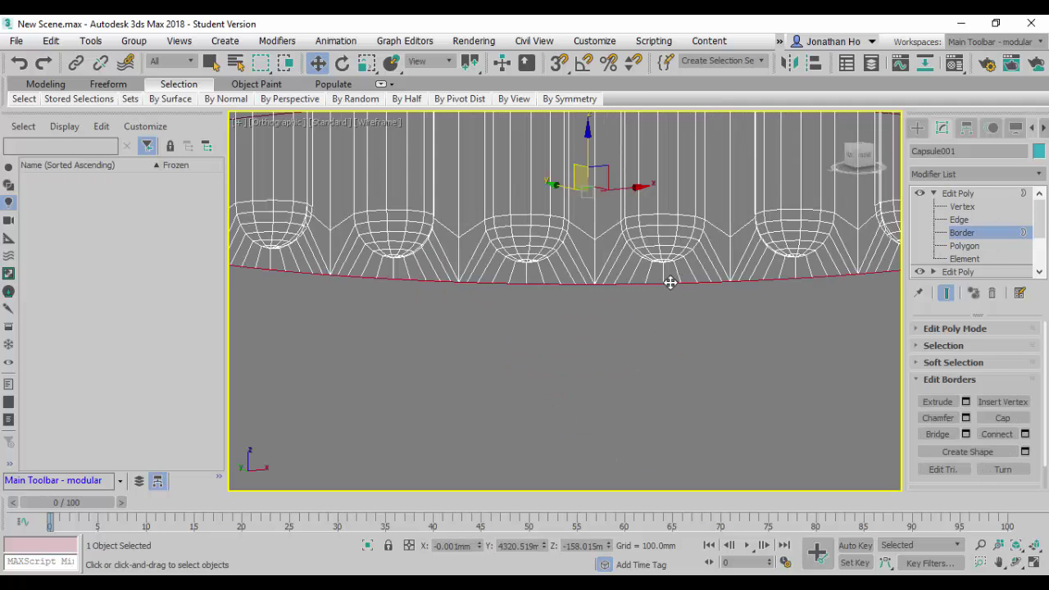
scroll(631, 395, down, 5)
scroll(631, 398, down, 3)
alt+middle_drag(632, 408, 742, 304)
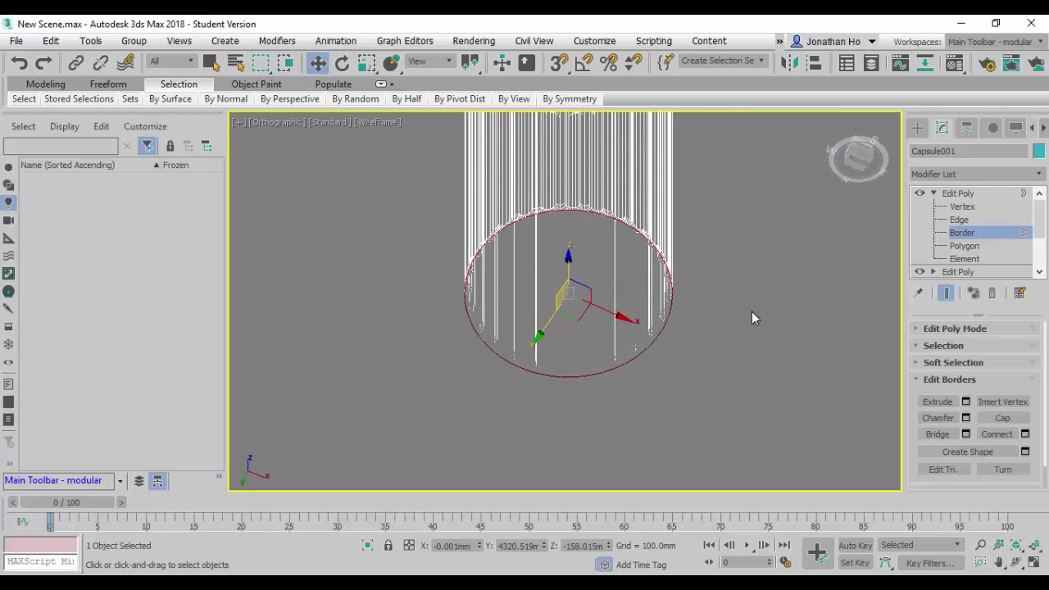
scroll(727, 270, up, 2)
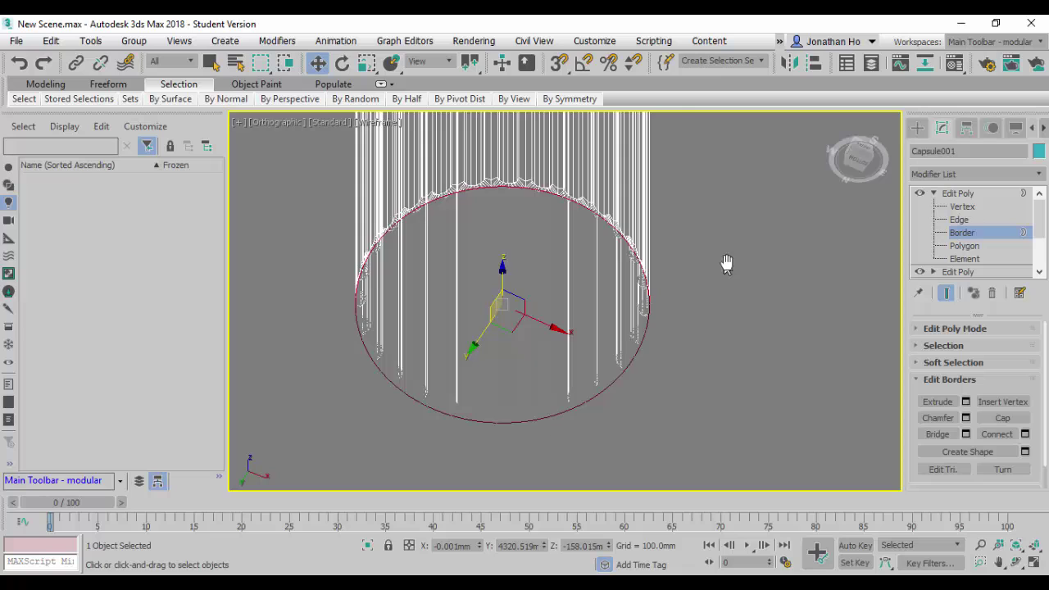
middle_drag(729, 264, 760, 275)
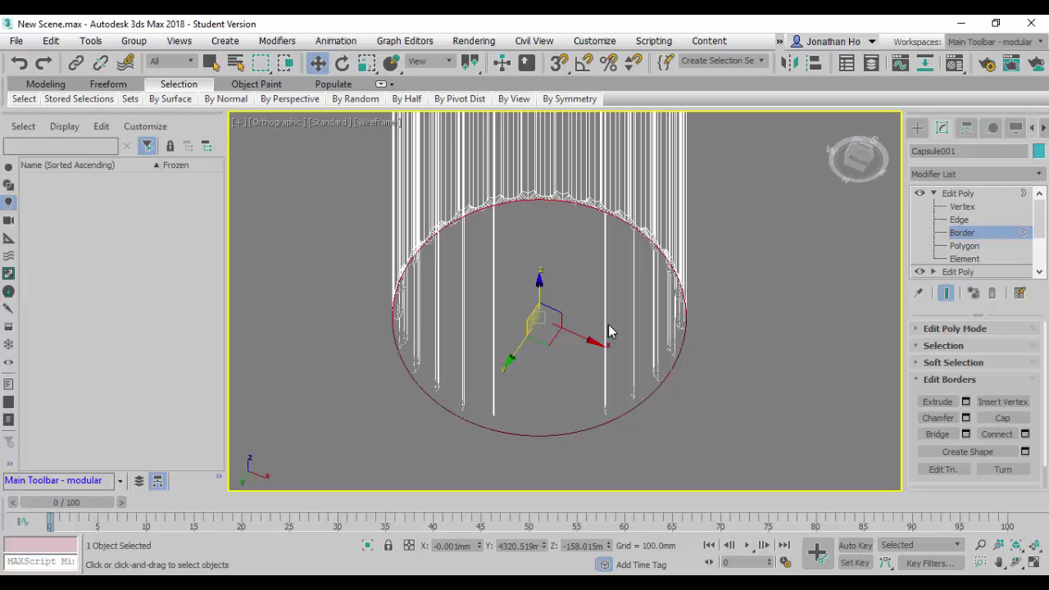
In shaded display, extend the lower border outward as a flat ring of new faces by scaling it to 123% in X and Y
key(F3)
alt+middle_drag(733, 341, 738, 487)
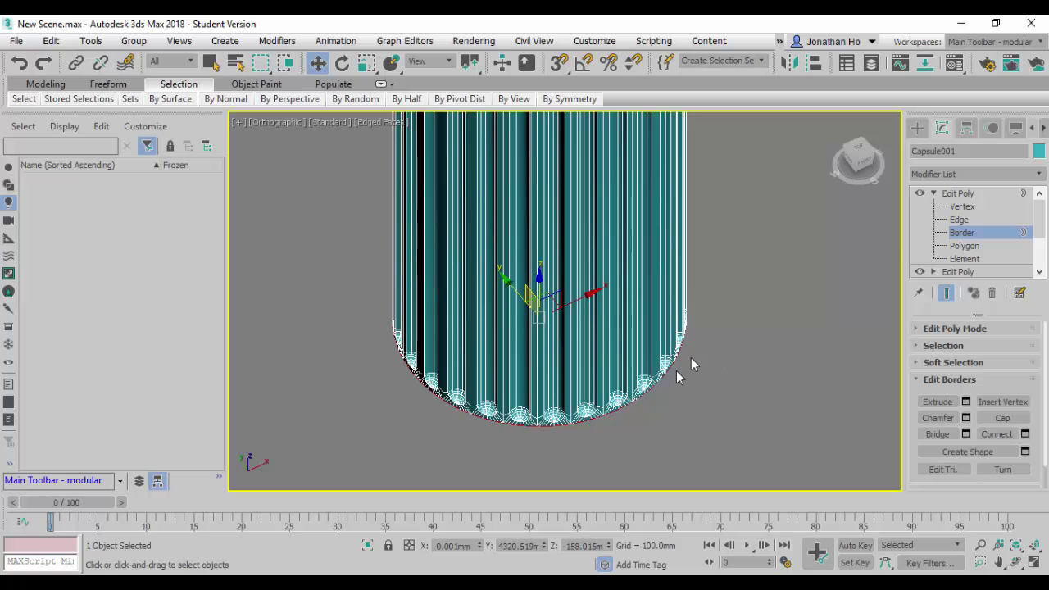
middle_drag(739, 383, 579, 393)
scroll(573, 379, up, 3)
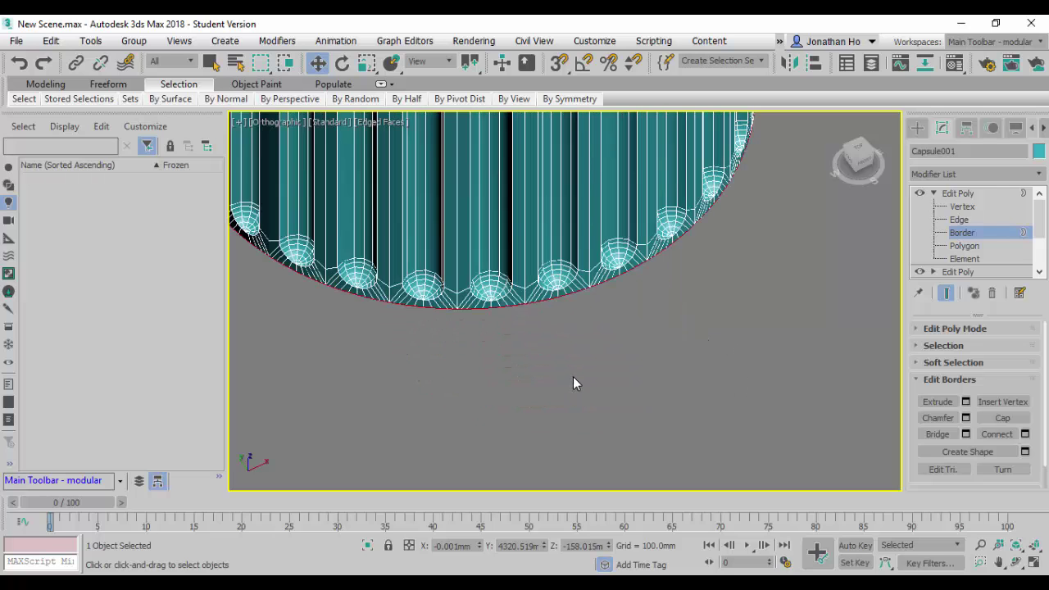
scroll(640, 417, down, 3)
scroll(641, 416, up, 2)
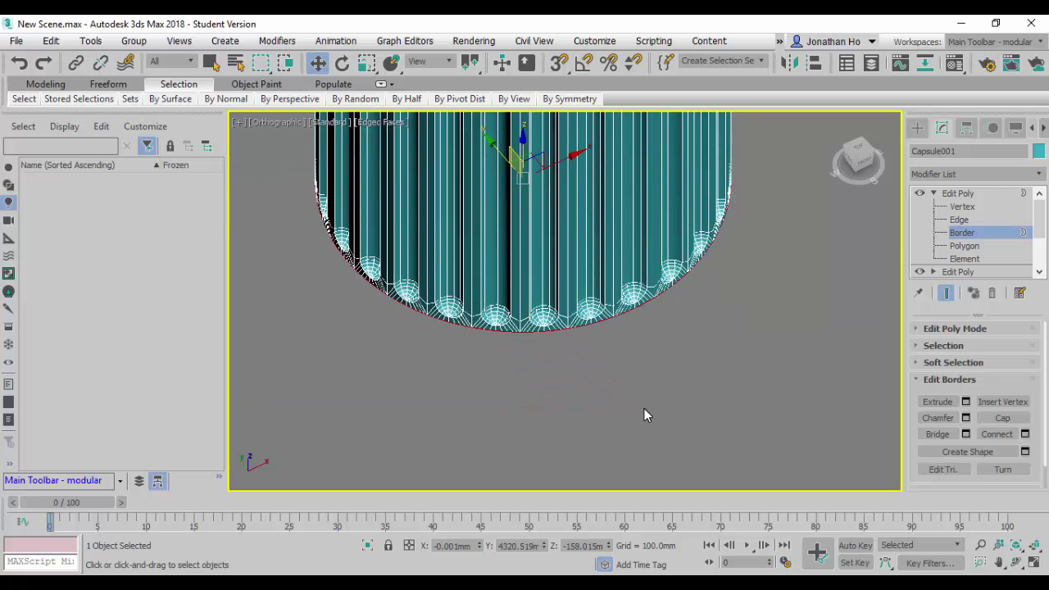
click(366, 64)
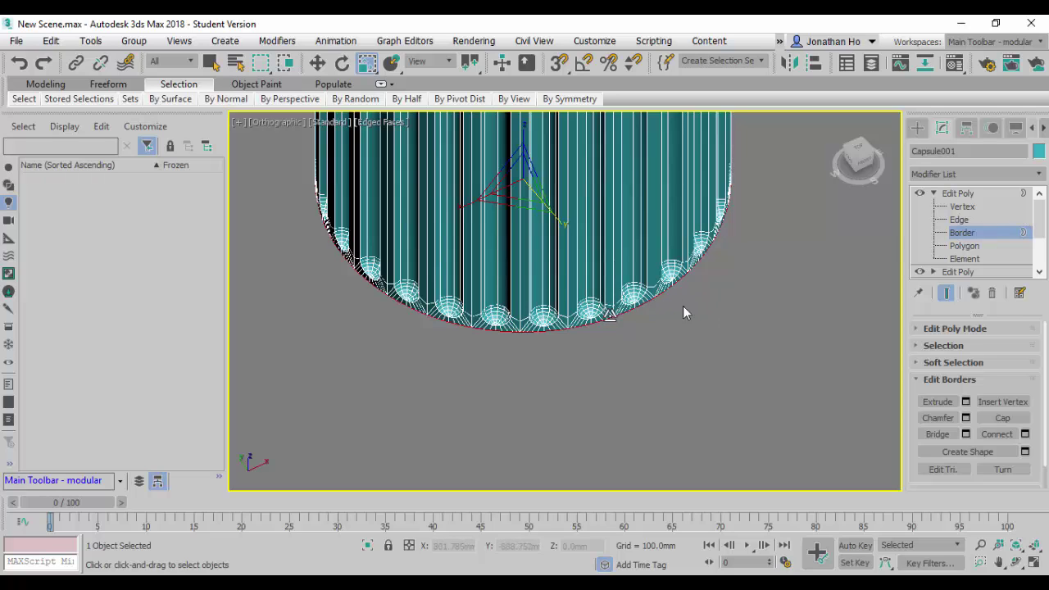
mouse_move(511, 201)
shift+mouse_down()
mouse_move(516, 238)
mouse_move(520, 215)
shift+mouse_up()
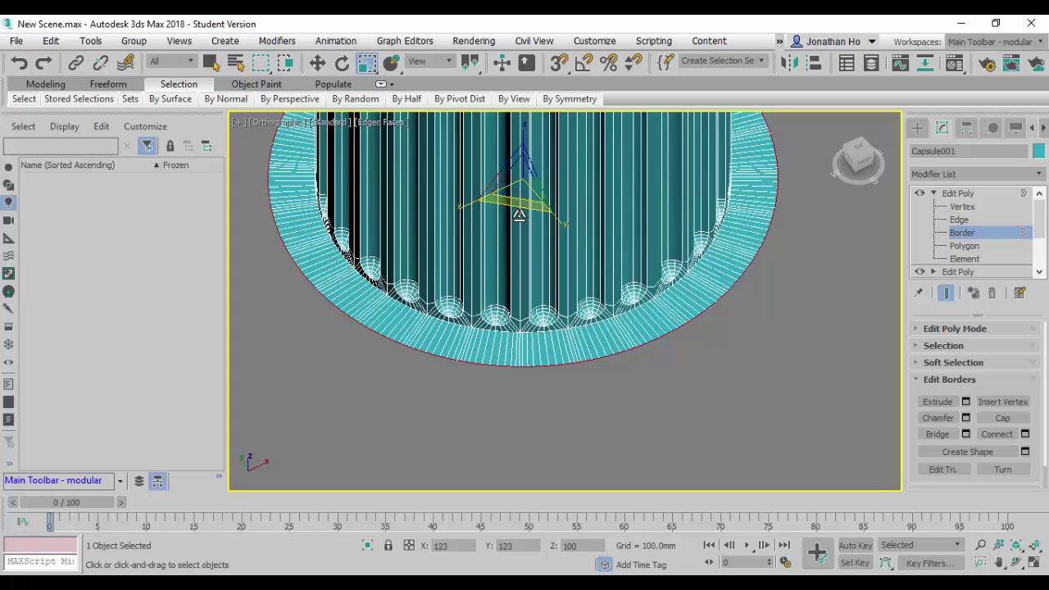
Extend the border straight down about 937 mm as a new band, and scale its lower edge outward in X and Y to flare it
click(317, 63)
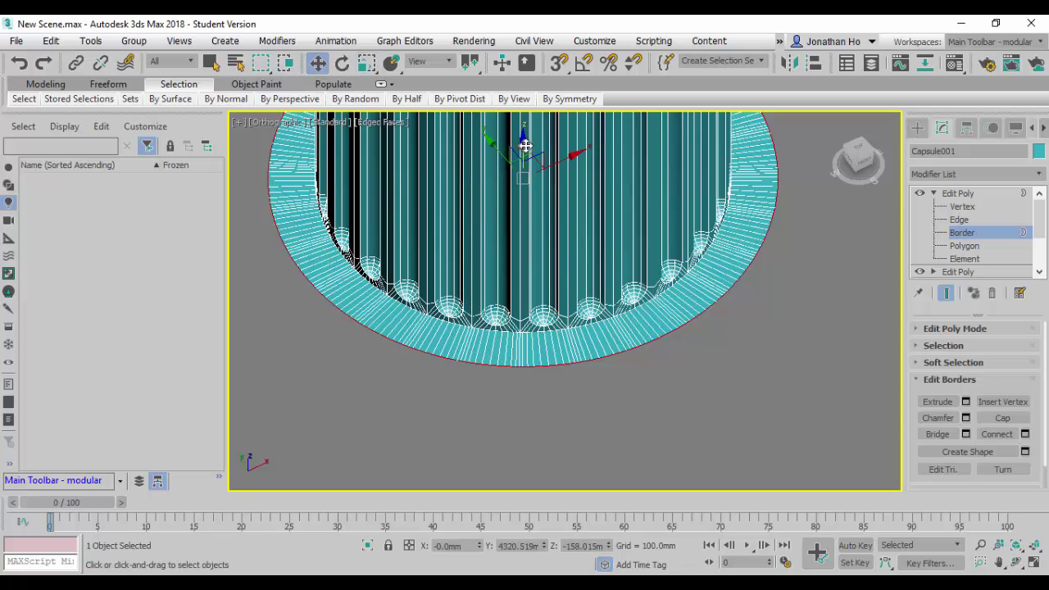
shift+drag(523, 148, 529, 203)
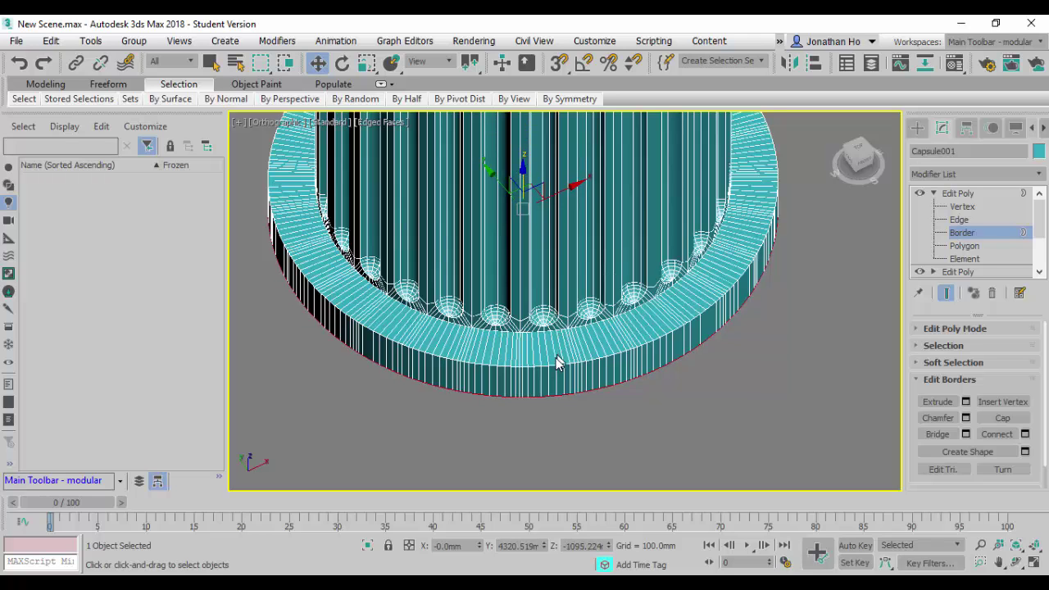
mouse_move(557, 363)
alt+middle_down()
mouse_move(558, 328)
mouse_move(550, 346)
alt+middle_up()
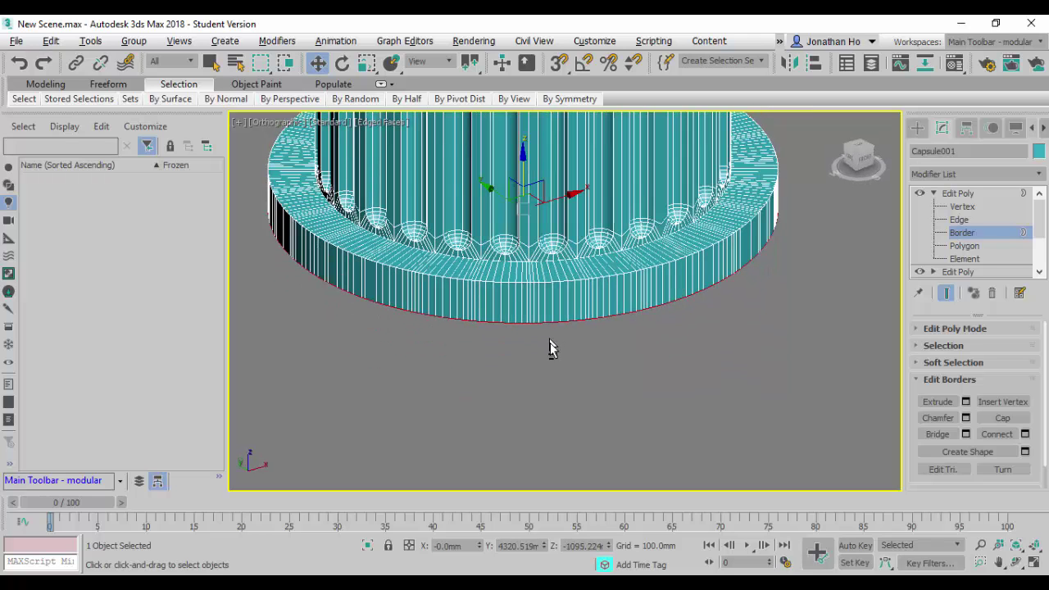
click(369, 67)
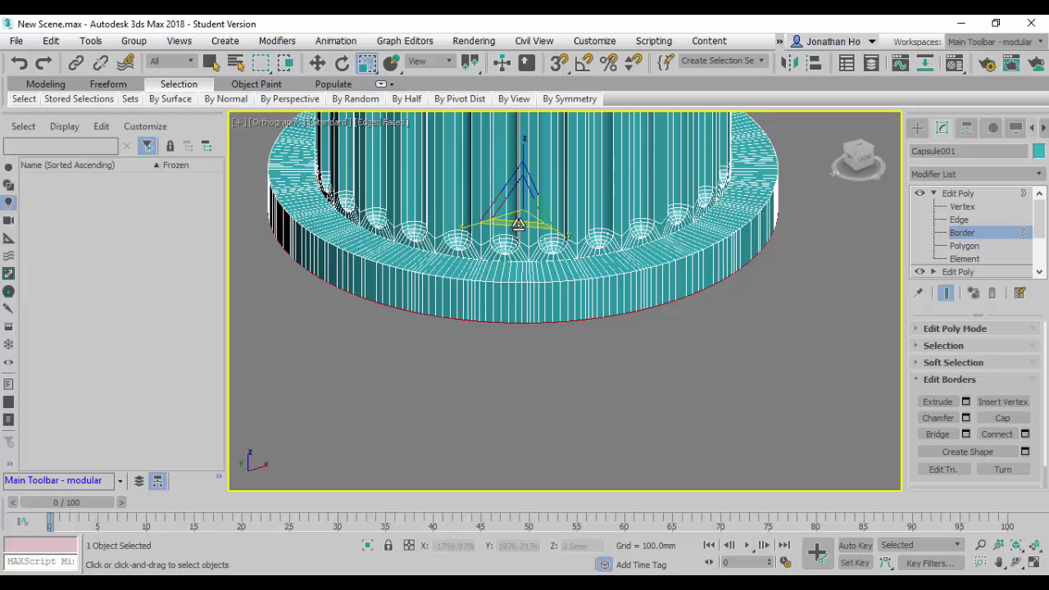
drag(515, 225, 518, 231)
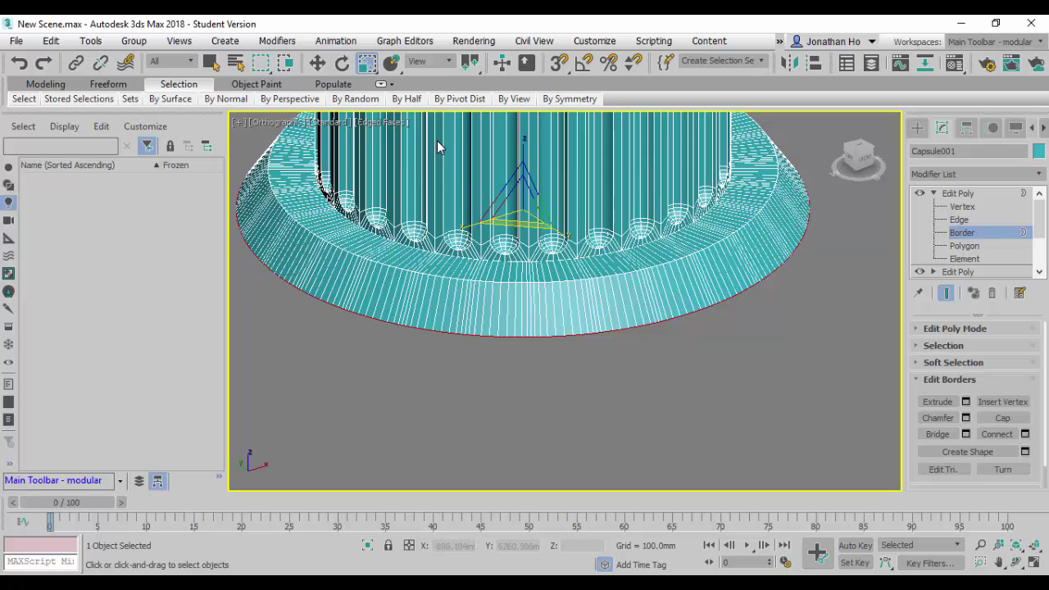
Extend the flare's border outward to 107% in X and Y as a narrow ledge, and down about 846 mm as a vertical band
middle_drag(543, 293, 586, 307)
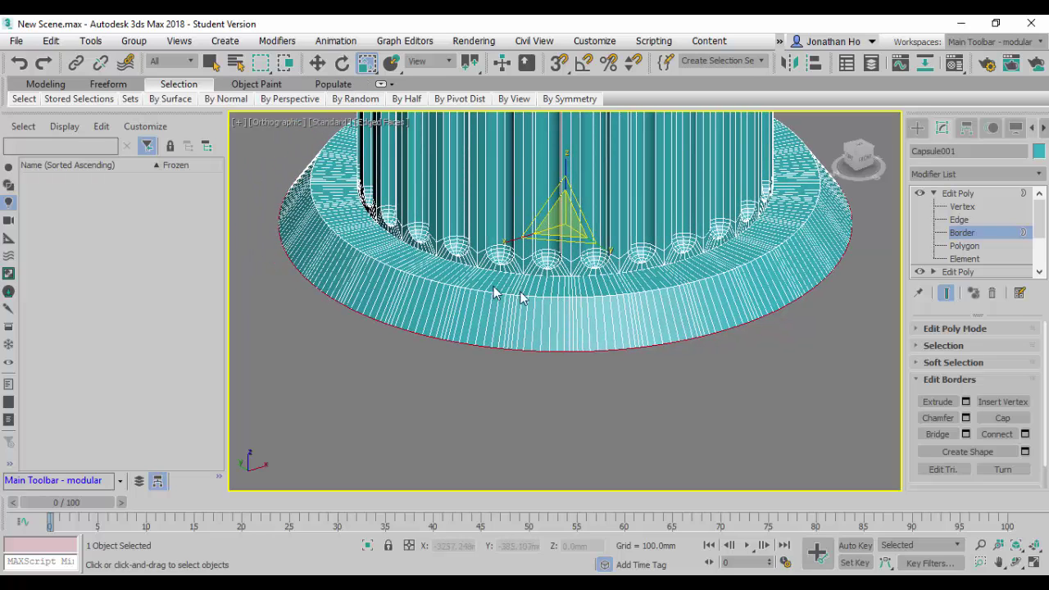
click(399, 106)
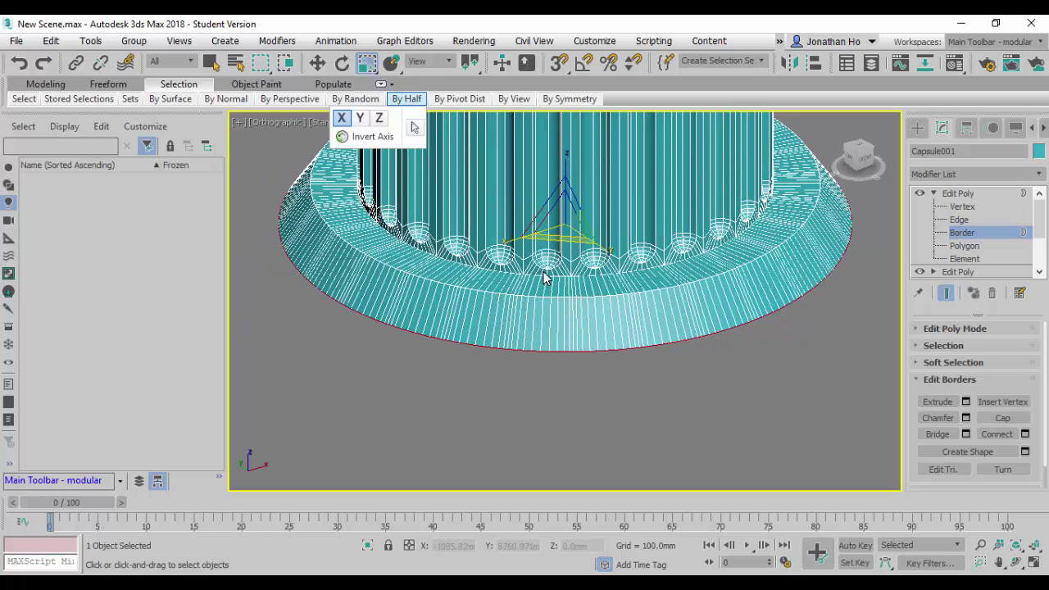
click(356, 99)
drag(565, 244, 562, 239)
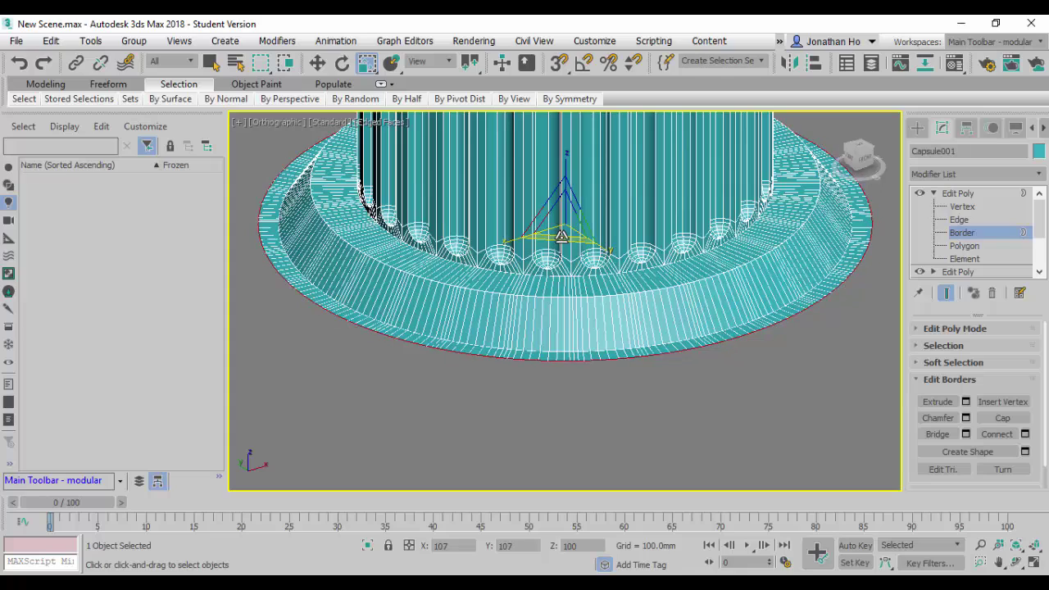
click(318, 64)
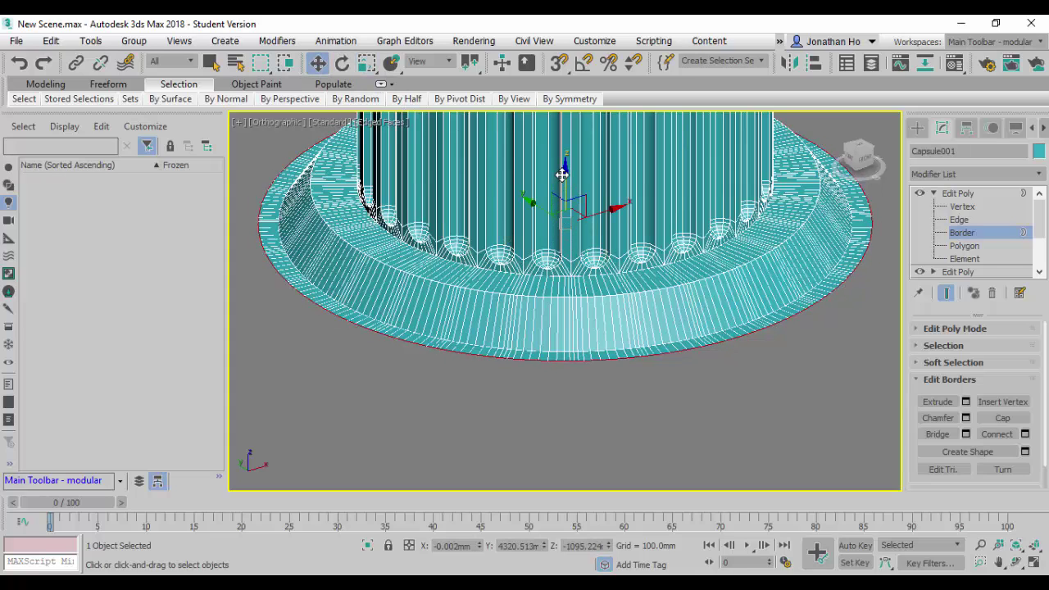
shift+drag(562, 174, 568, 209)
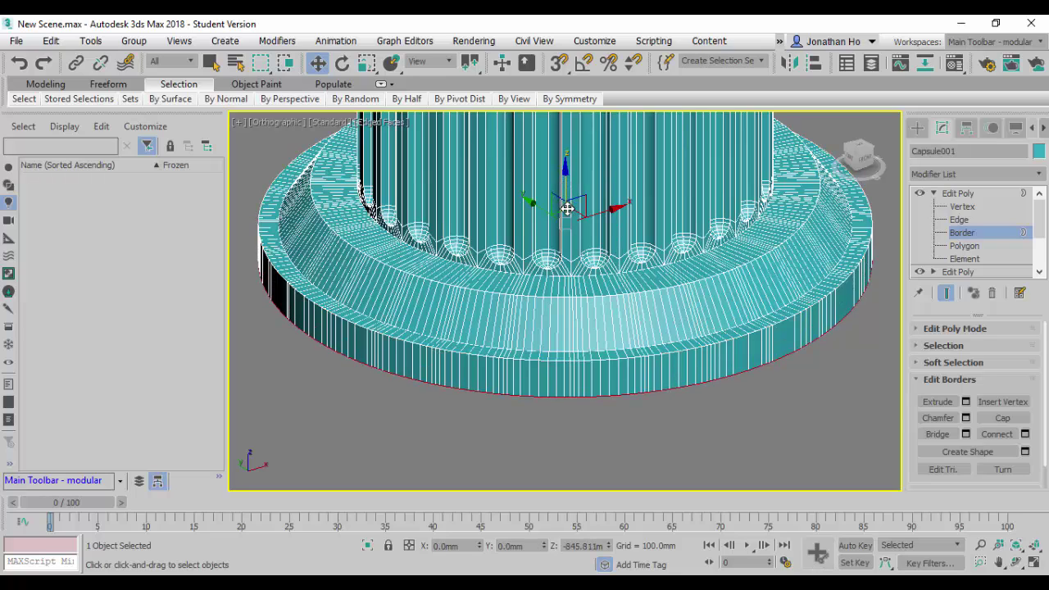
Add a wider step to the base by extending the border outward in X and Y and down about 1130 mm
click(367, 63)
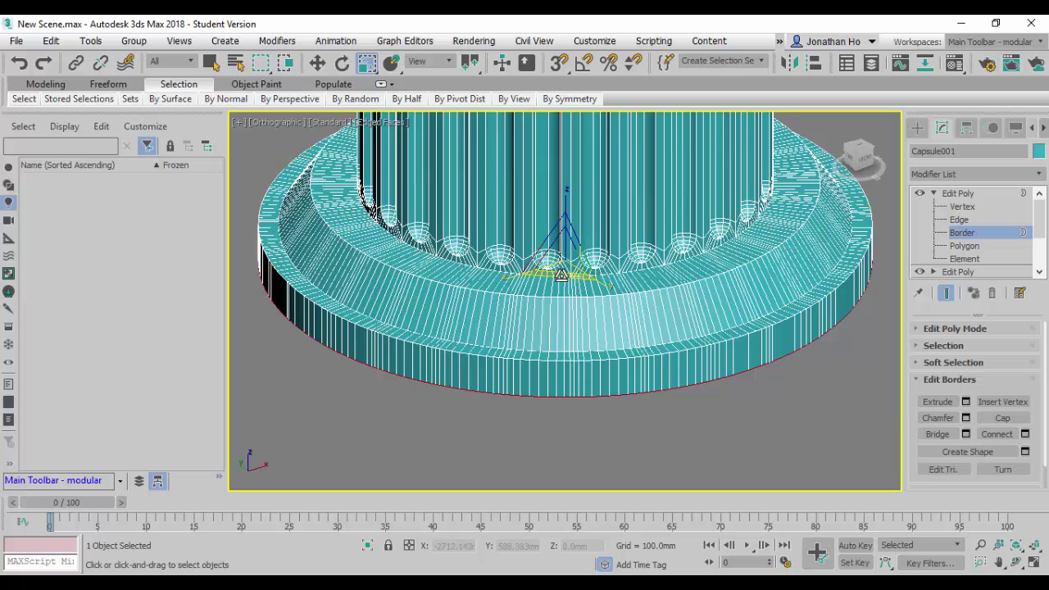
shift+drag(563, 275, 564, 282)
click(317, 64)
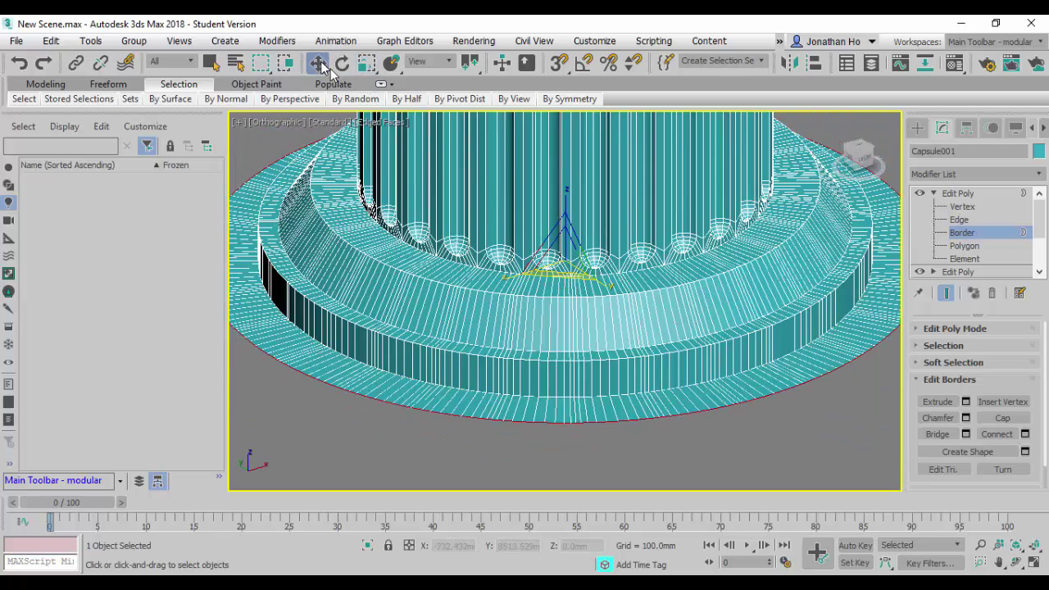
shift+drag(569, 224, 572, 262)
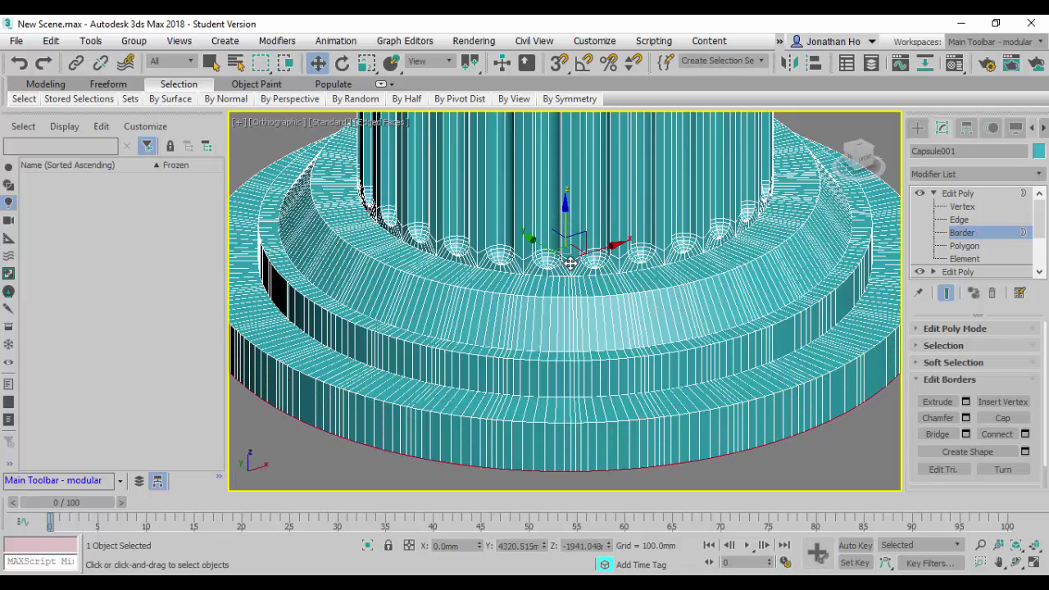
Add another, lowest step to the base by extending the border outward in X and Y as a ledge and straight down as a band
scroll(558, 308, down, 3)
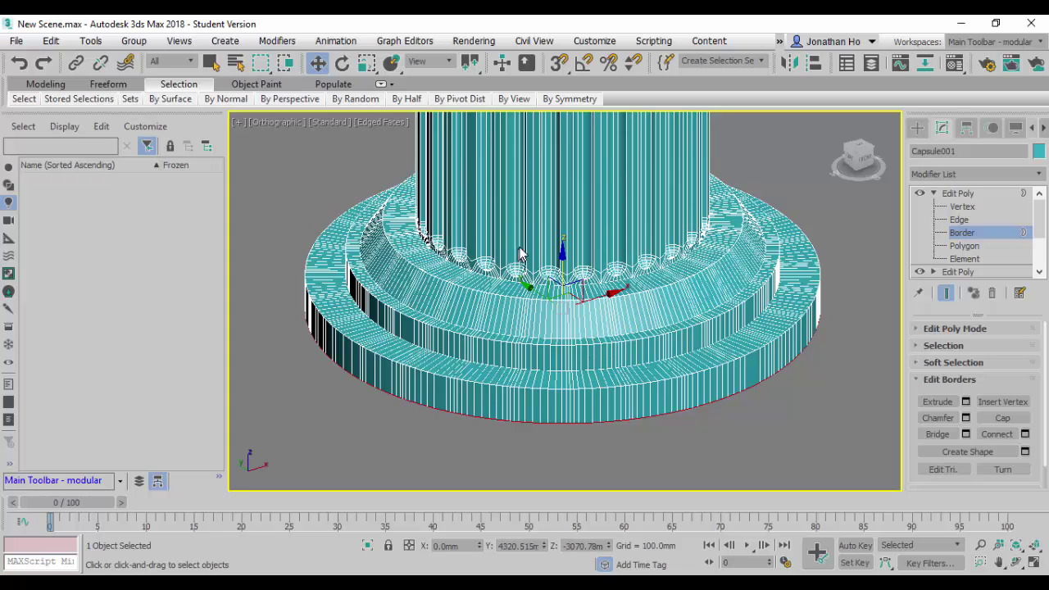
click(366, 64)
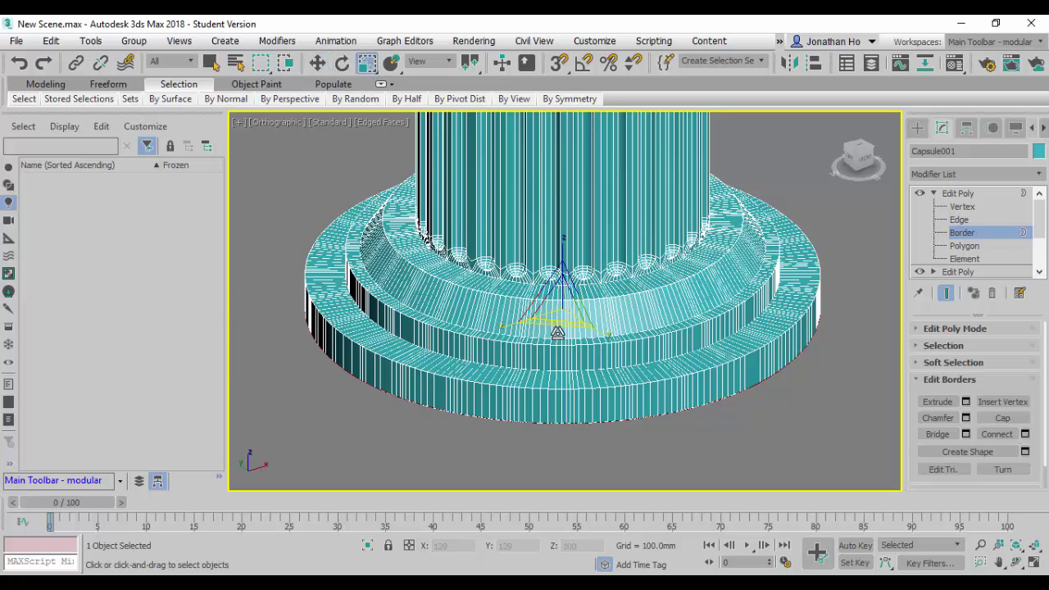
drag(558, 334, 557, 328)
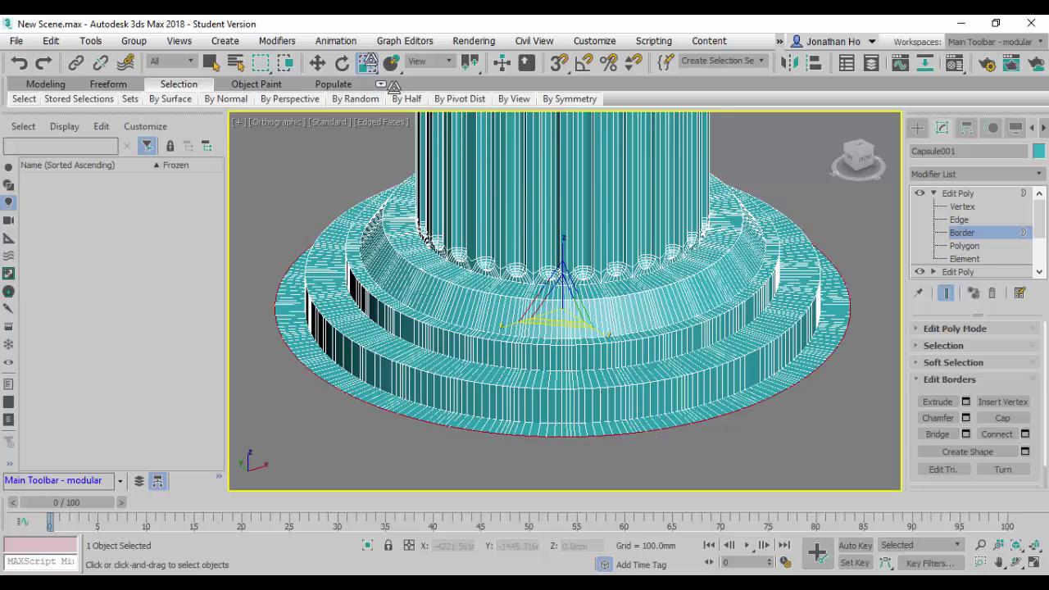
click(317, 63)
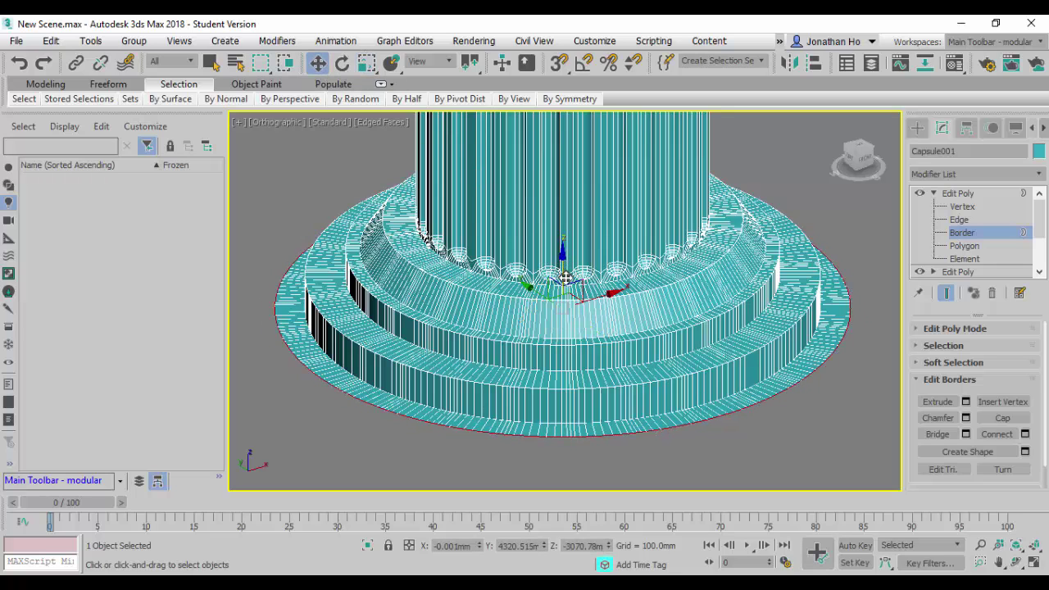
drag(564, 279, 566, 298)
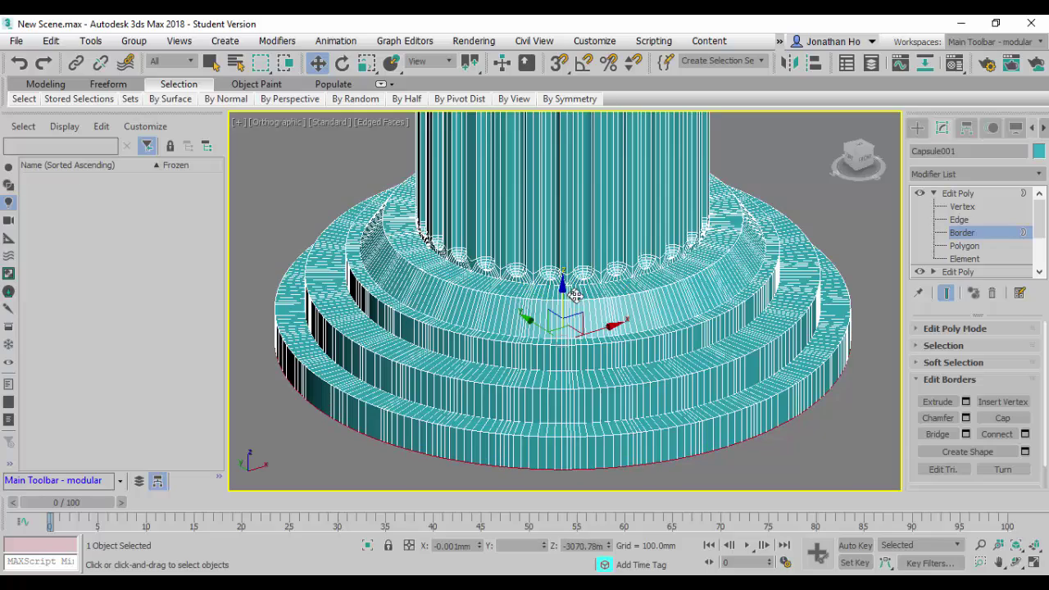
Cap the open border on the underside of the base and leave border editing
alt+middle_drag(645, 396, 647, 284)
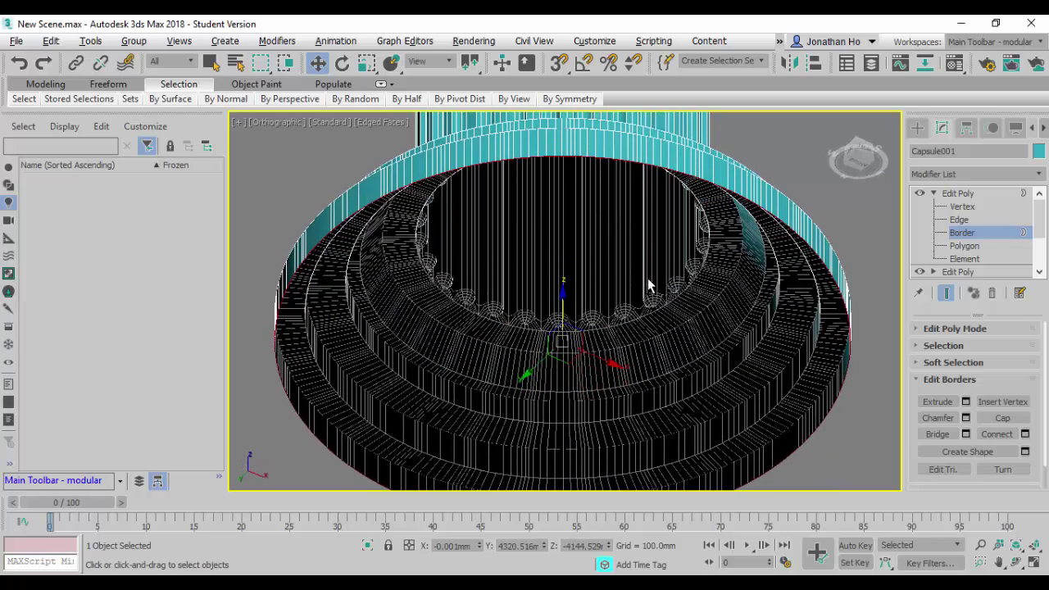
scroll(654, 283, down, 2)
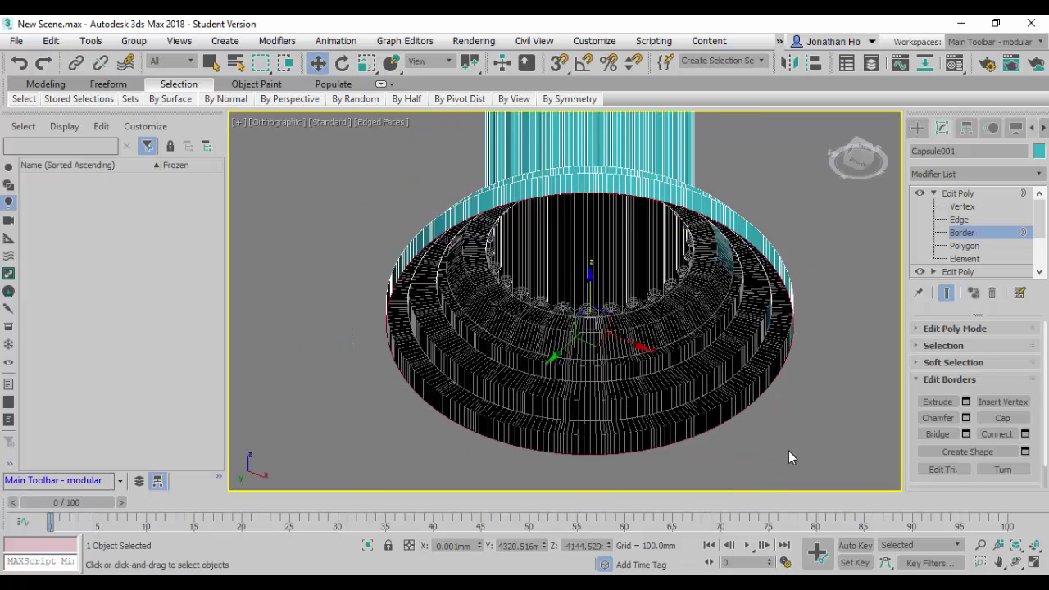
click(1003, 419)
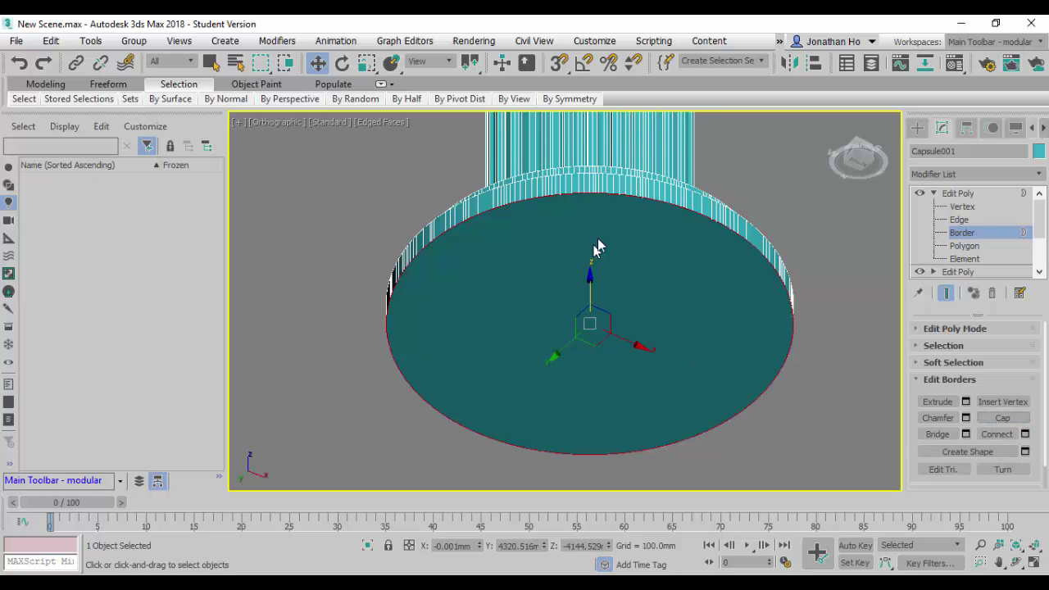
alt+middle_drag(618, 236, 621, 363)
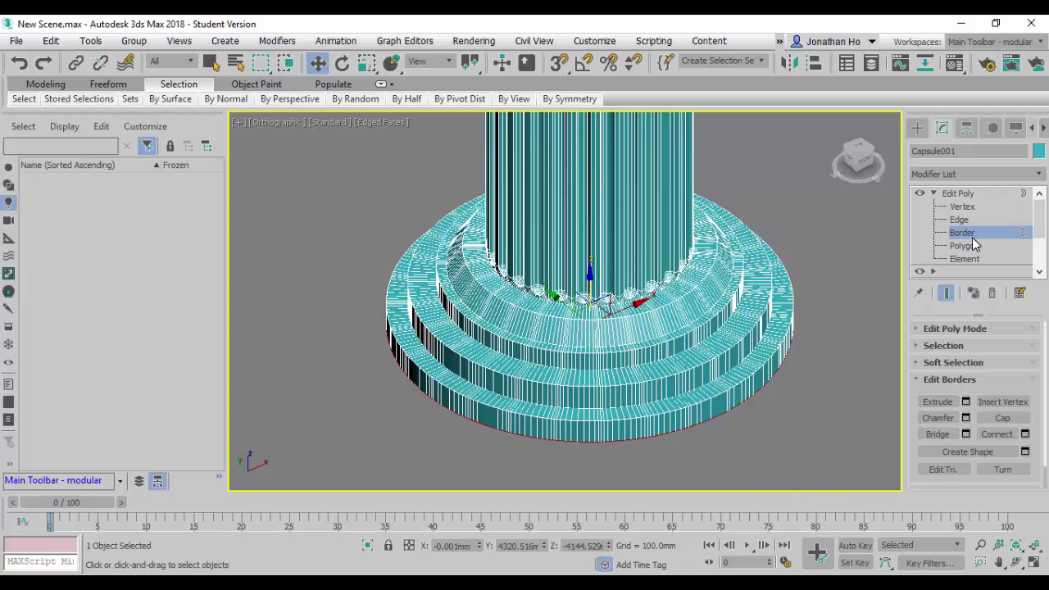
click(957, 232)
click(951, 194)
click(933, 192)
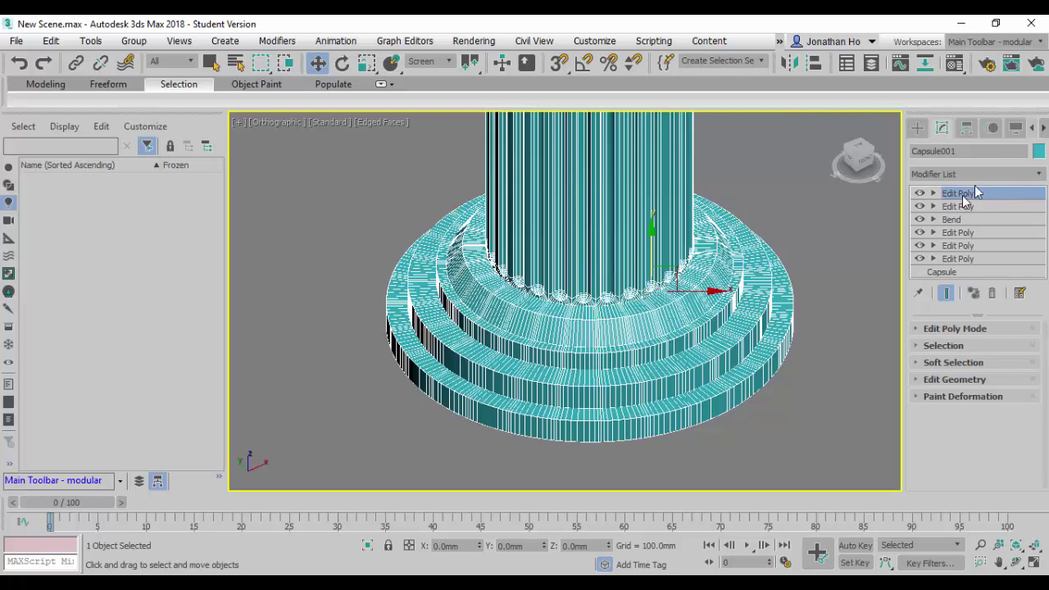
Add another Edit Poly modifier above the existing ones and select the base's bottom rim edge loop at edge level
click(1021, 174)
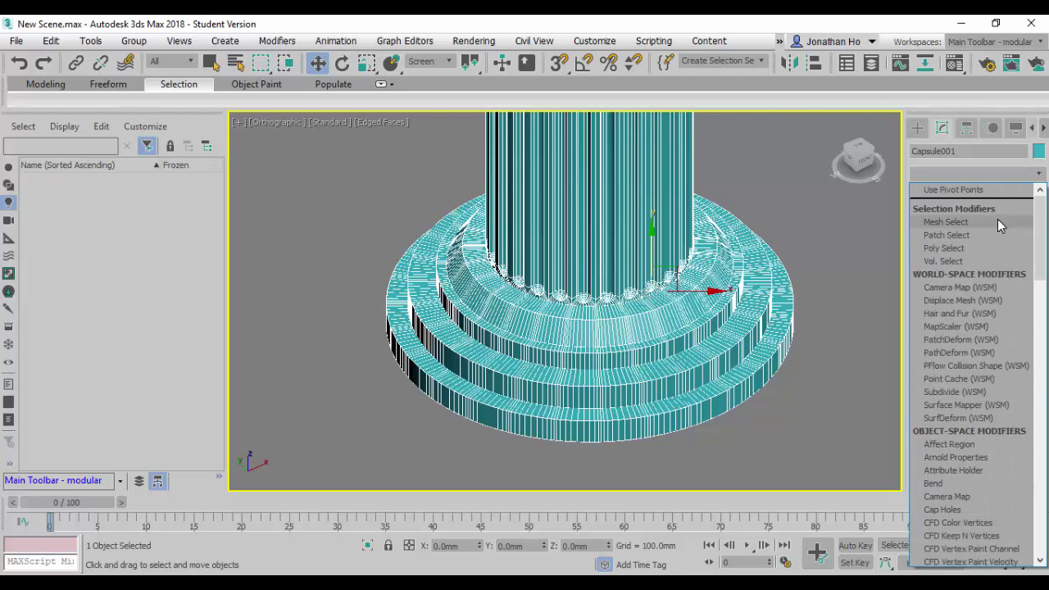
key(e)
click(946, 226)
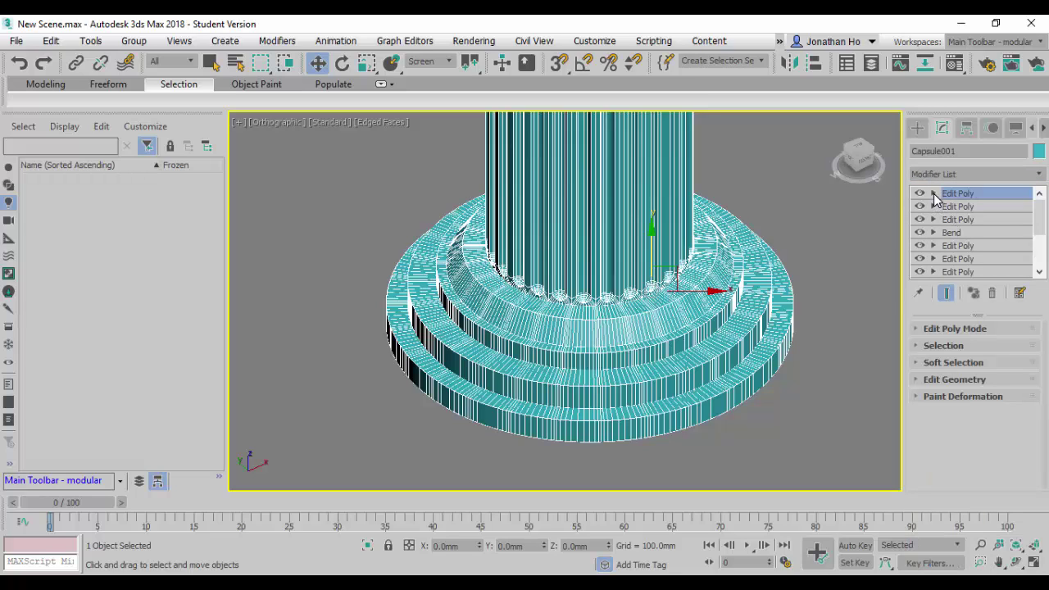
click(933, 193)
click(964, 221)
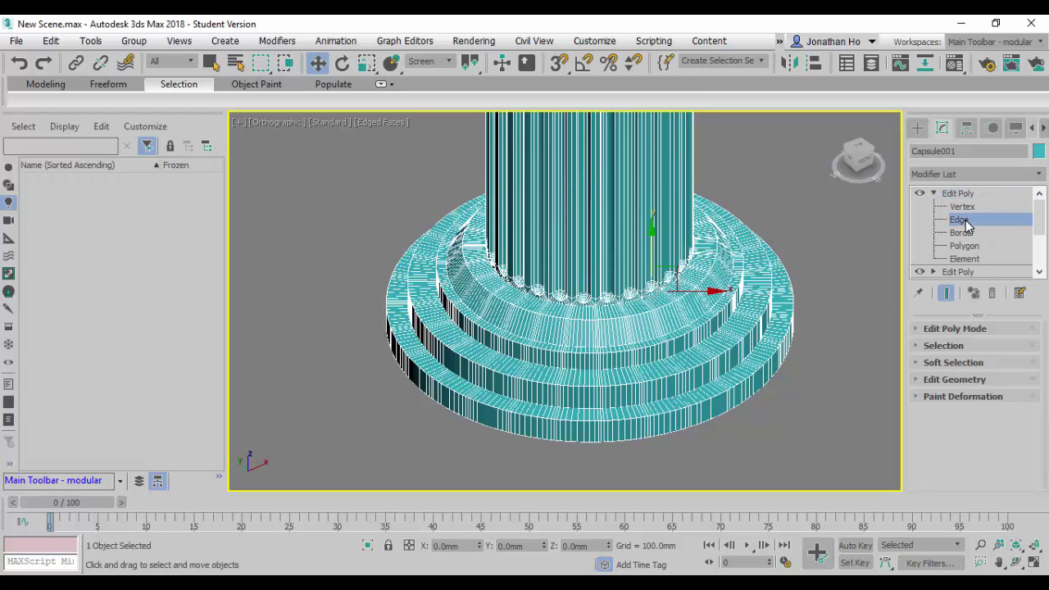
double_click(578, 436)
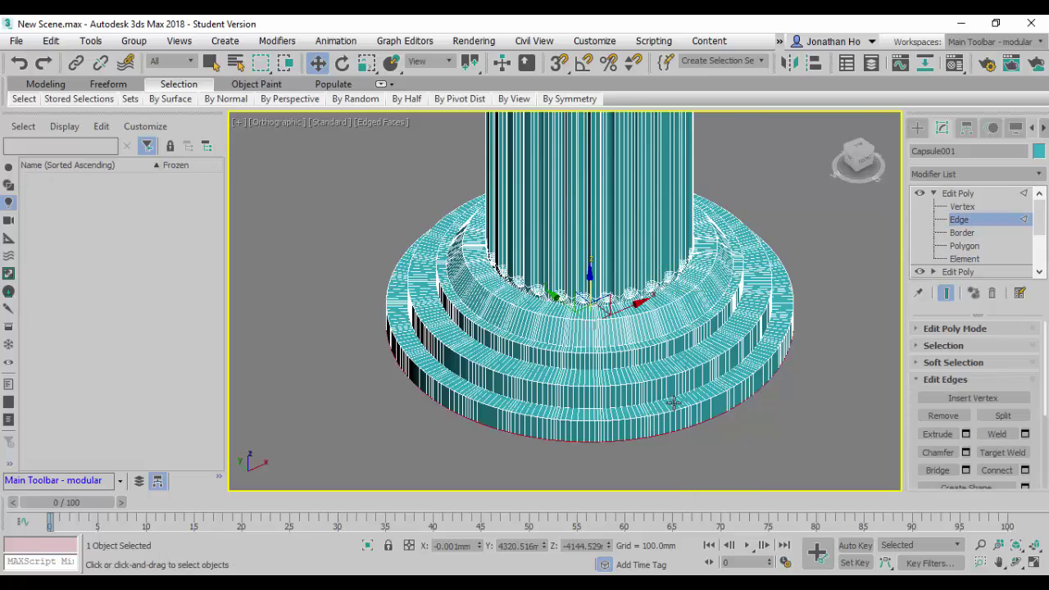
Examine the stepped base's profile up close and in the front view
middle_drag(674, 400, 570, 375)
scroll(574, 377, up, 4)
scroll(623, 356, down, 3)
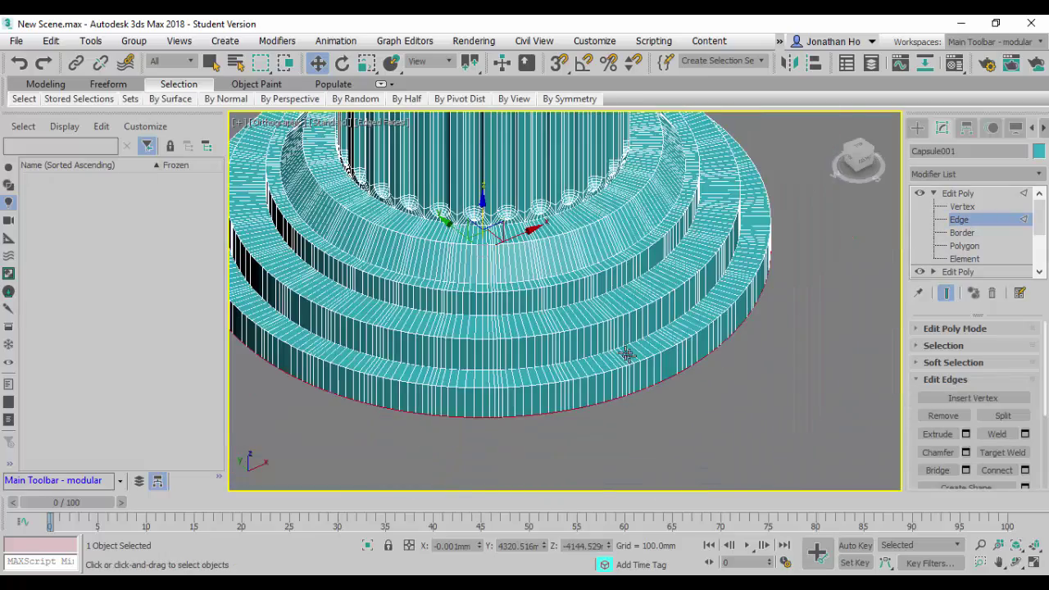
scroll(623, 348, up, 2)
scroll(667, 339, down, 5)
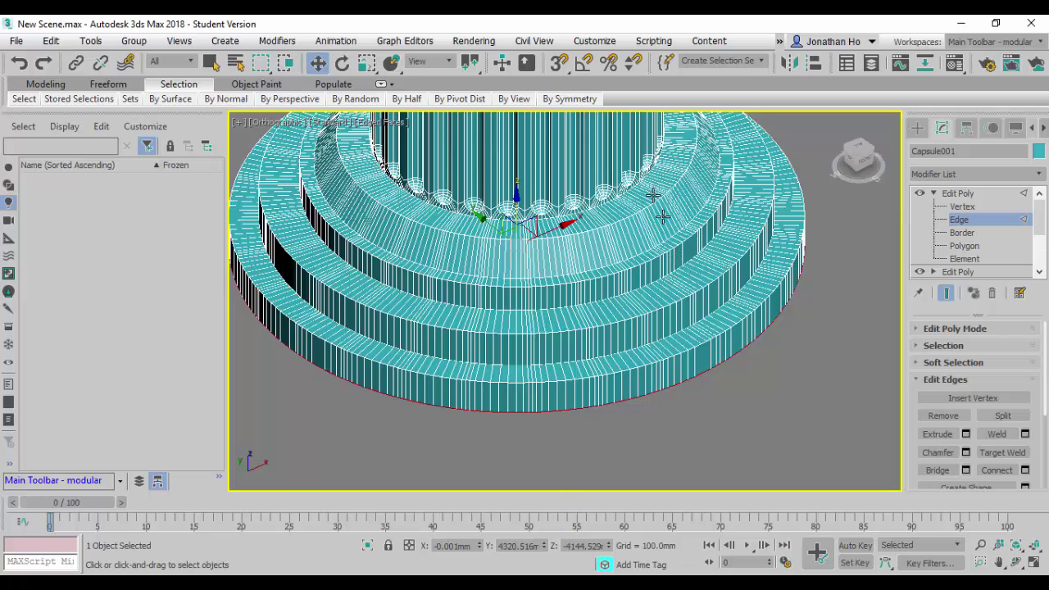
key(alt+w)
right_click(474, 419)
scroll(474, 414, up, 4)
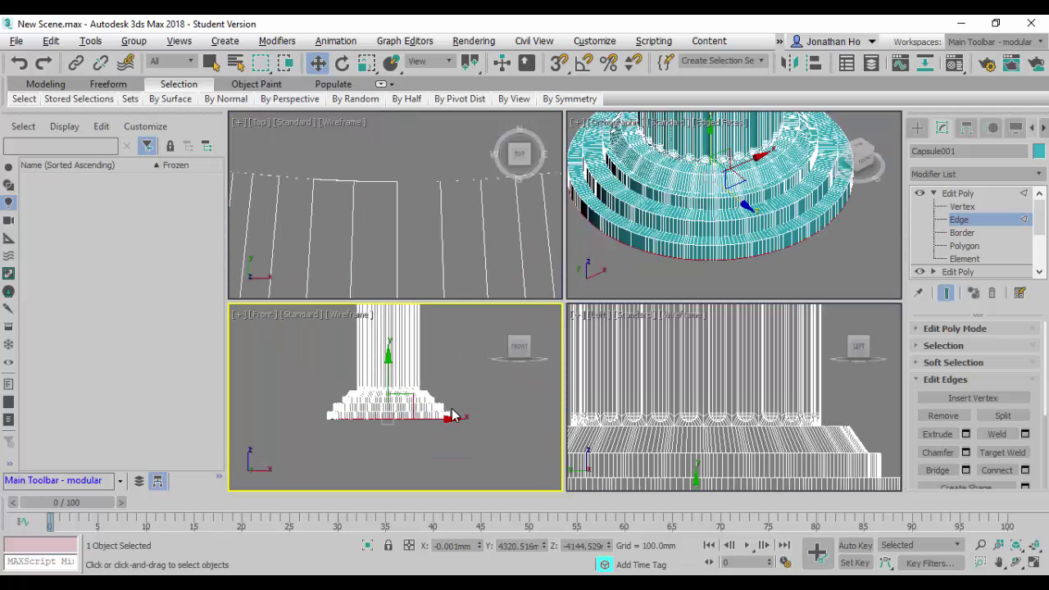
key(z)
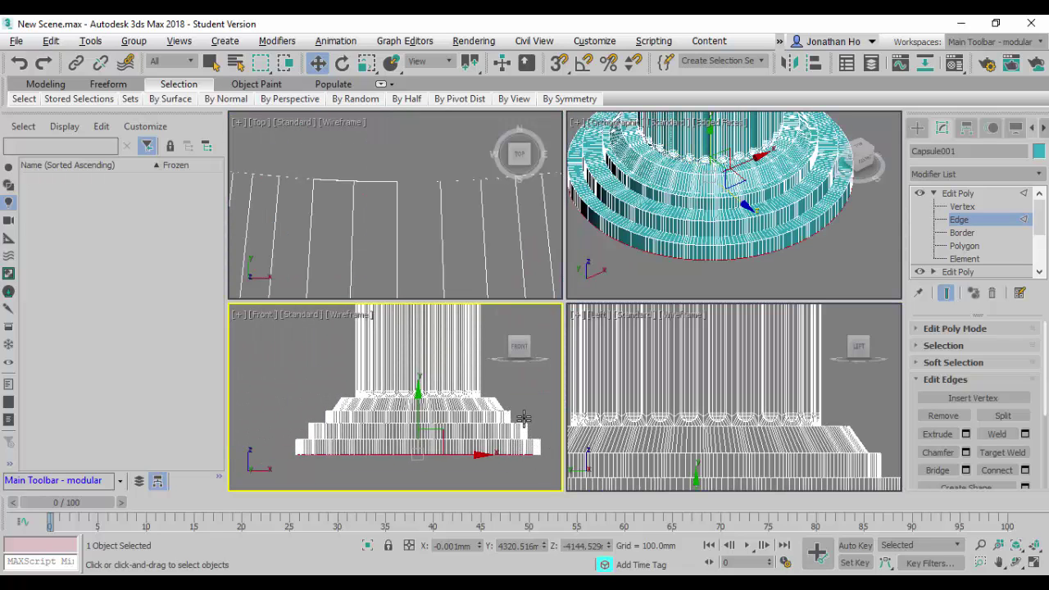
alt+middle_drag(838, 247, 869, 268)
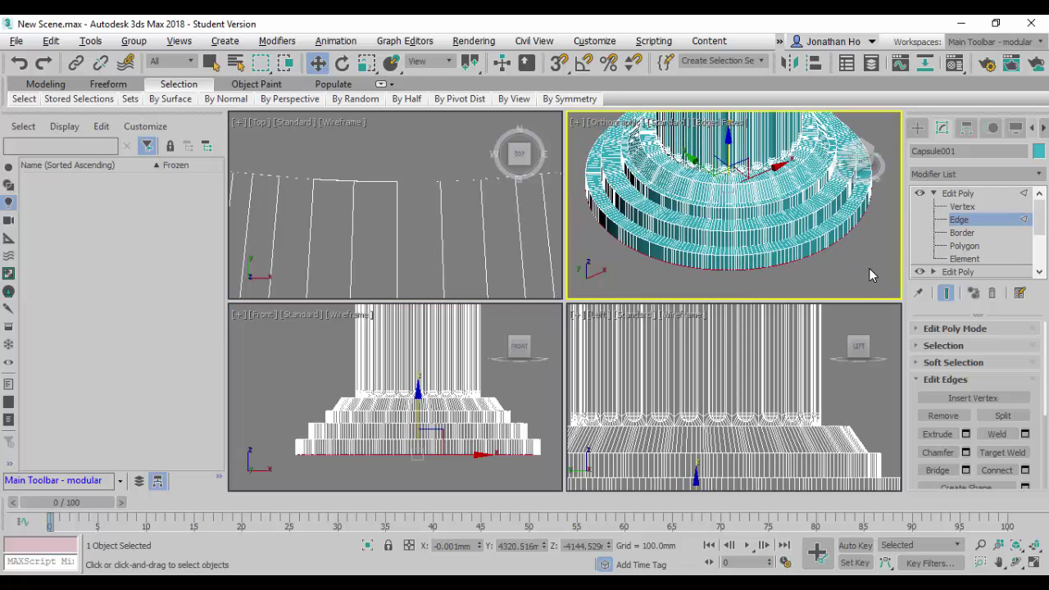
key(alt+w)
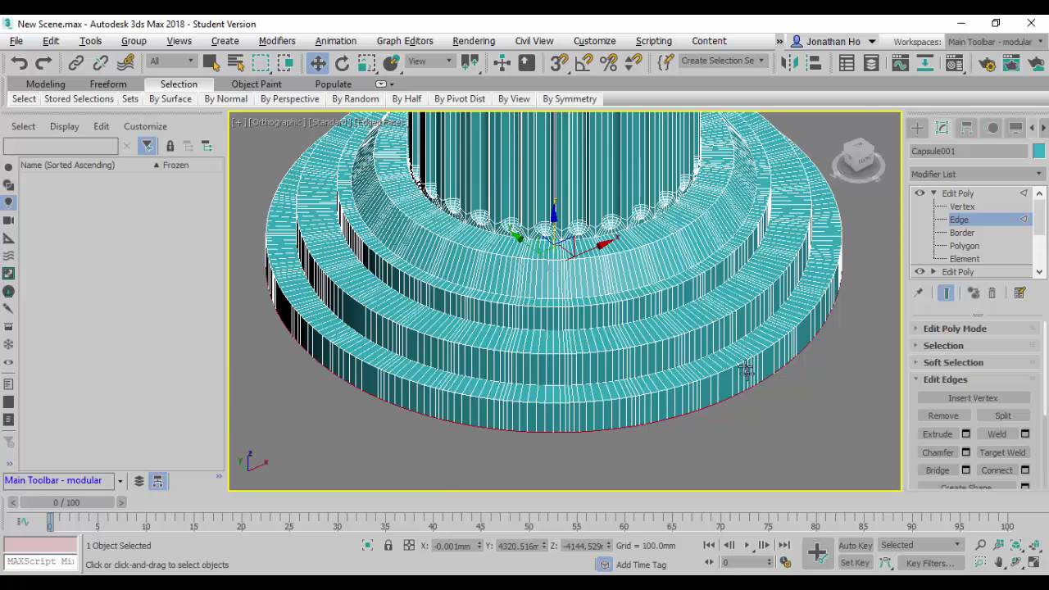
Select the full edge loop in the inner corner where the second-lowest band meets the ledge of the lowest step
scroll(746, 371, up, 5)
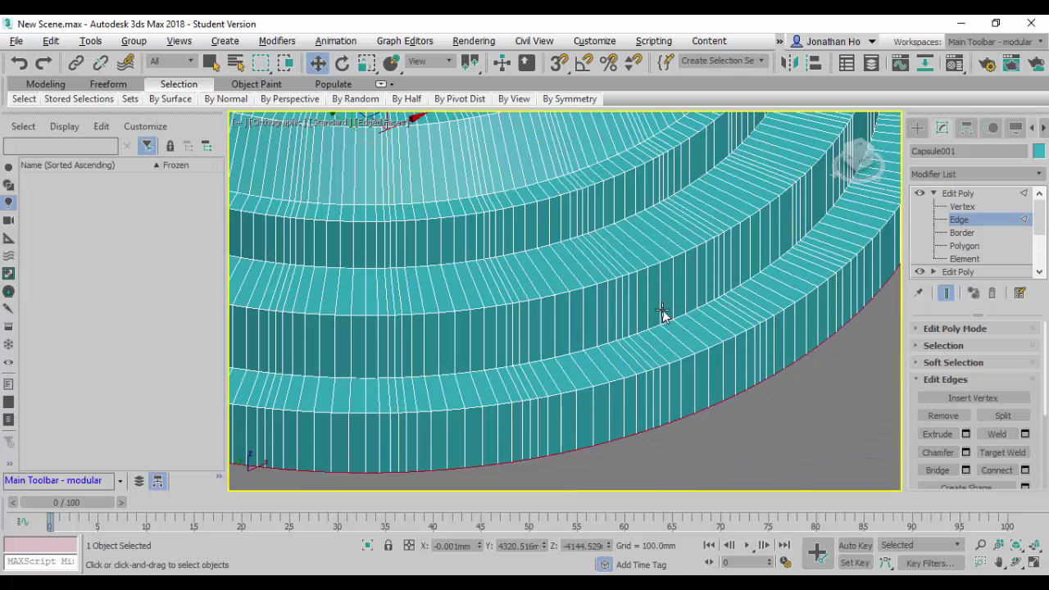
scroll(663, 313, up, 3)
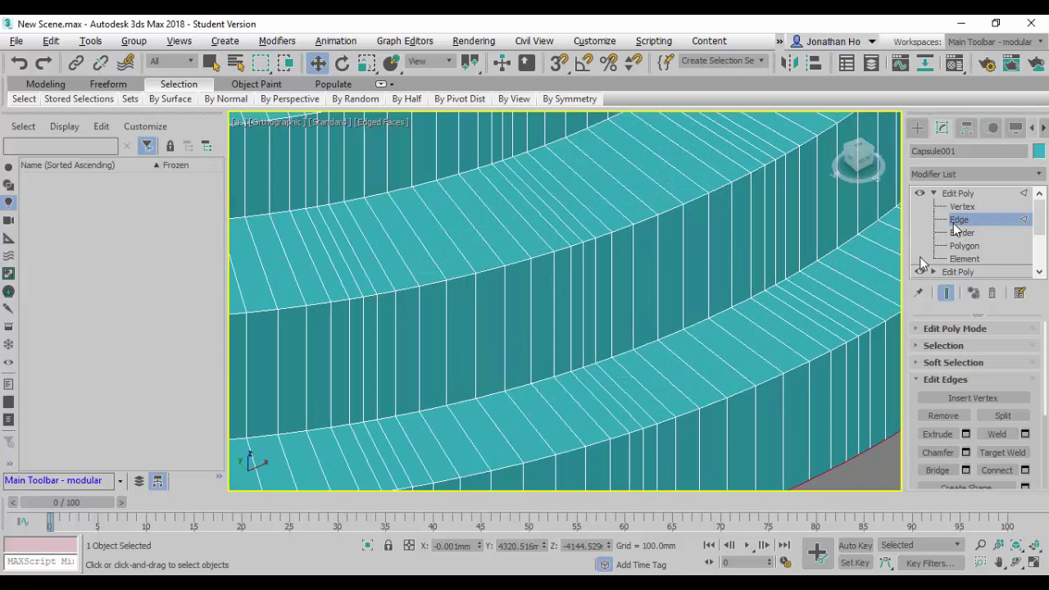
click(622, 354)
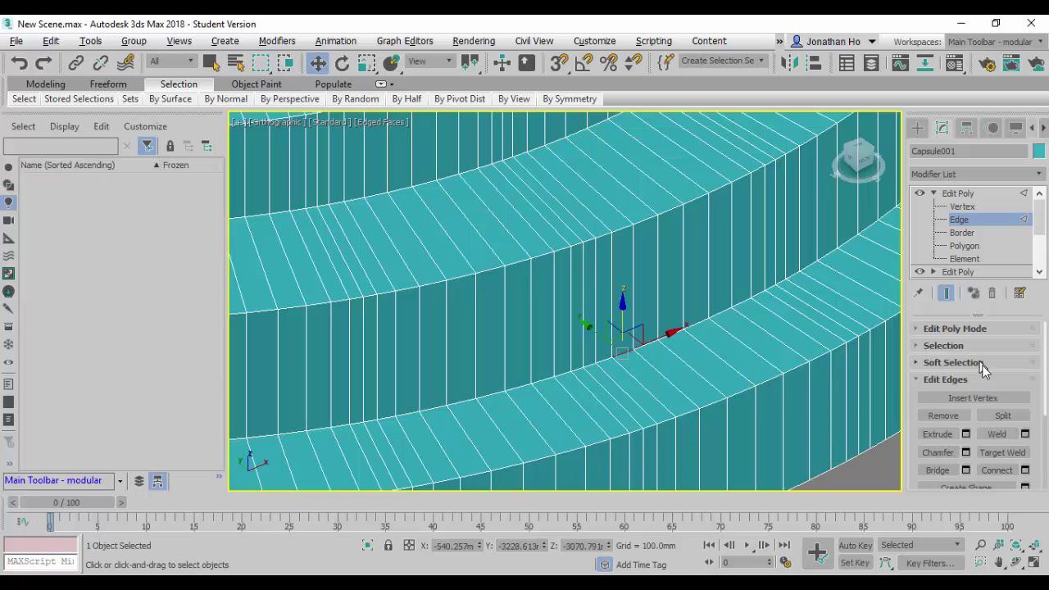
click(916, 380)
click(918, 348)
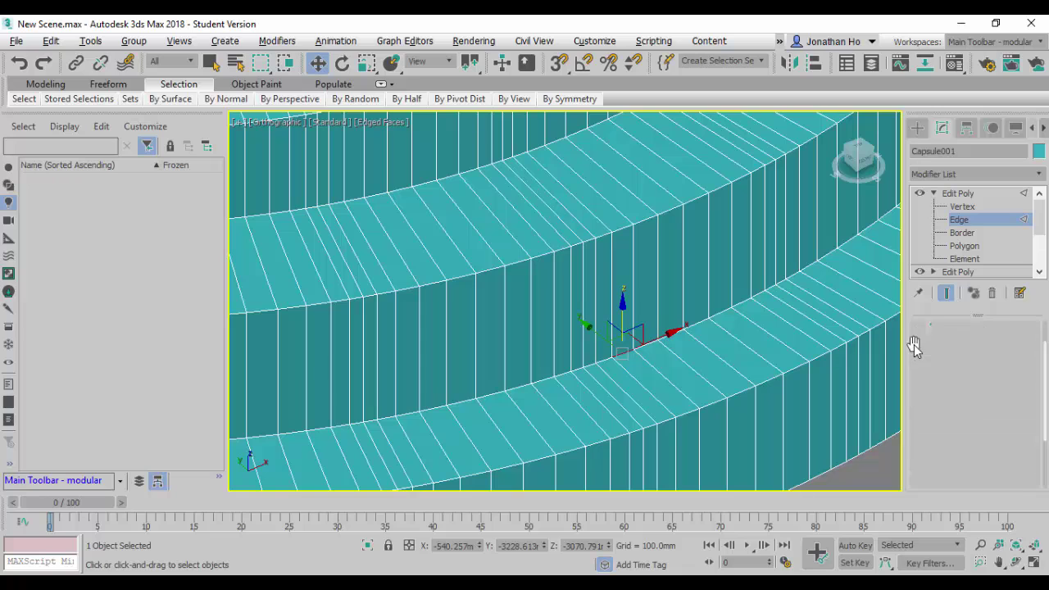
scroll(1007, 379, up, 2)
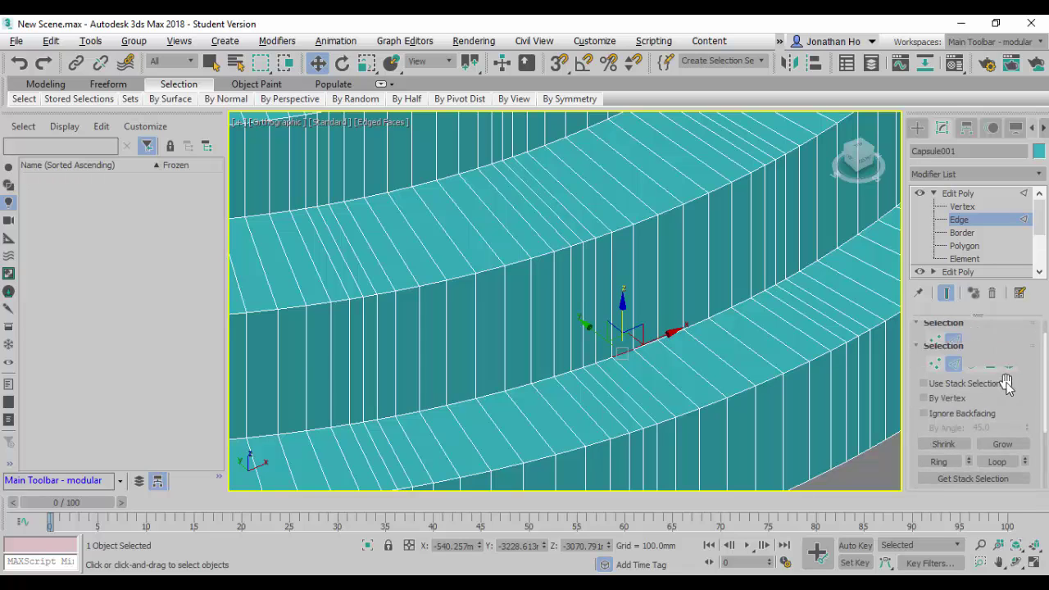
scroll(1005, 382, up, 1)
scroll(1016, 394, down, 2)
click(999, 417)
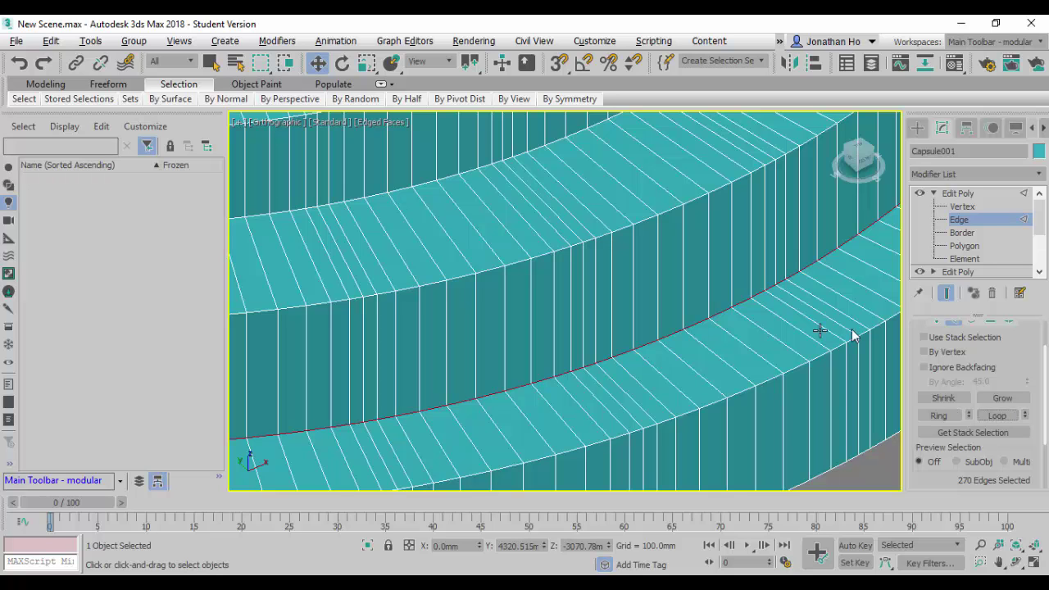
scroll(729, 326, down, 6)
scroll(678, 330, up, 3)
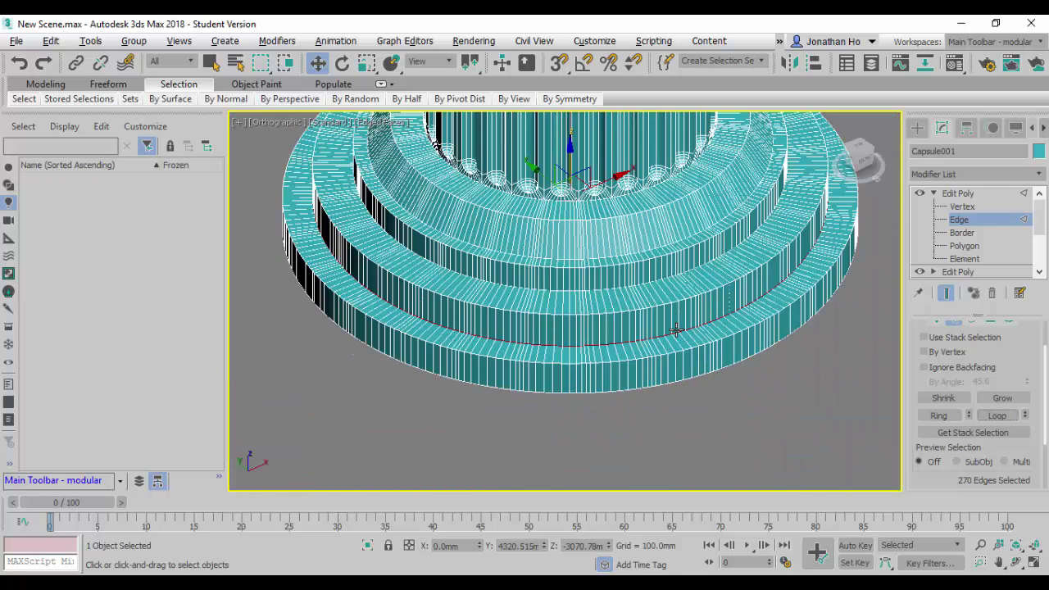
key(F3)
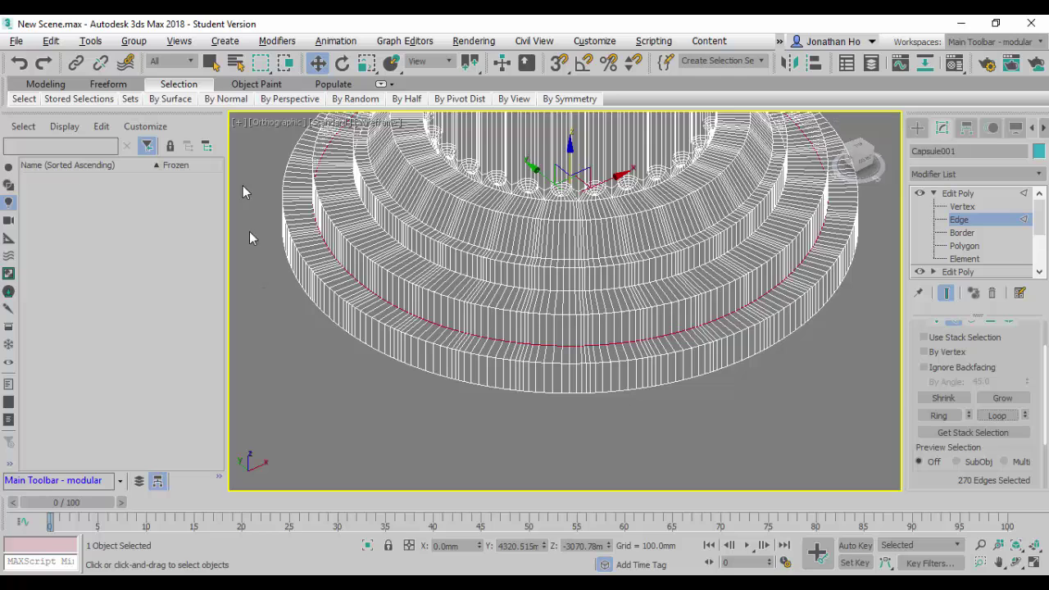
key(F3)
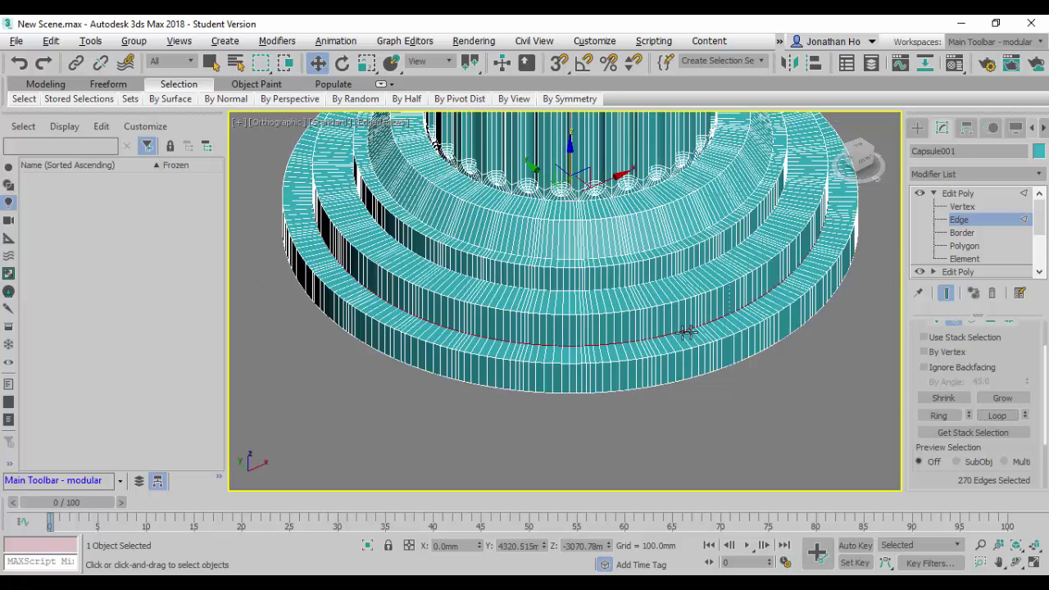
Chamfer the selected inner-corner edge loop into a sloped strip between the band and the lowest step's ledge
scroll(691, 337, up, 6)
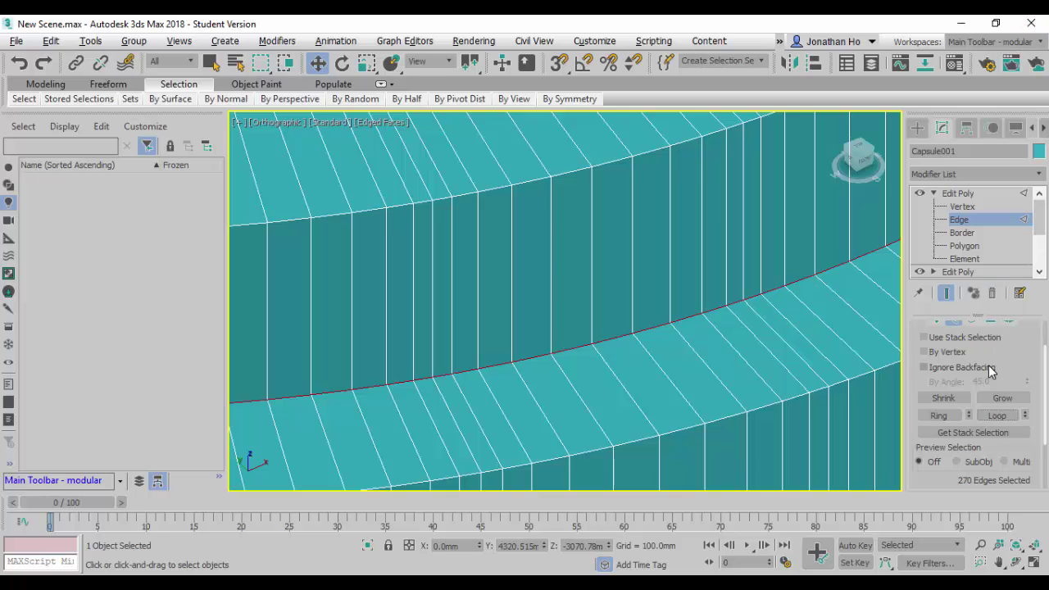
scroll(927, 365, up, 5)
click(922, 348)
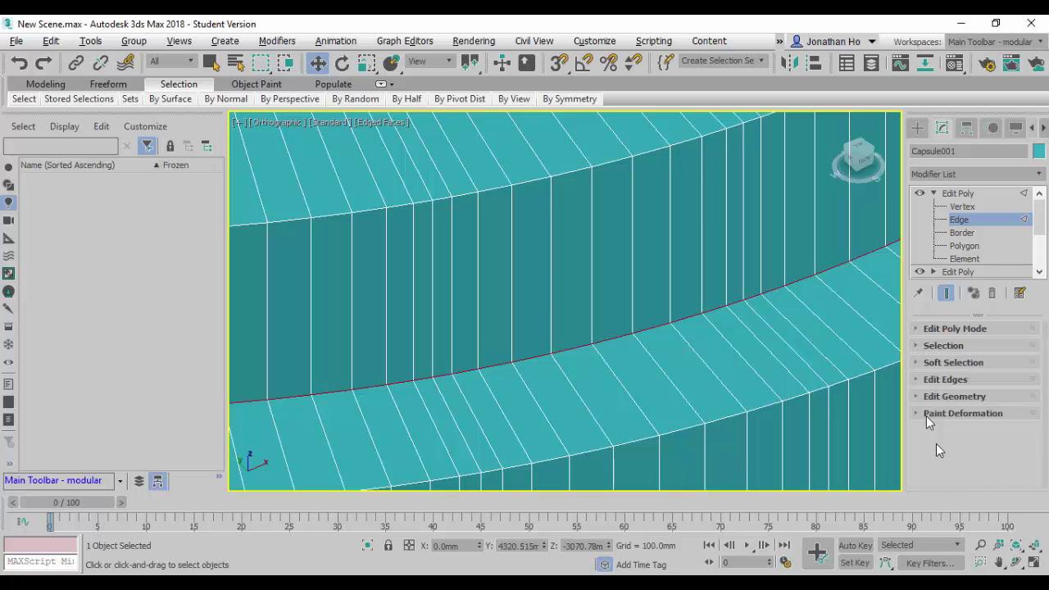
click(939, 381)
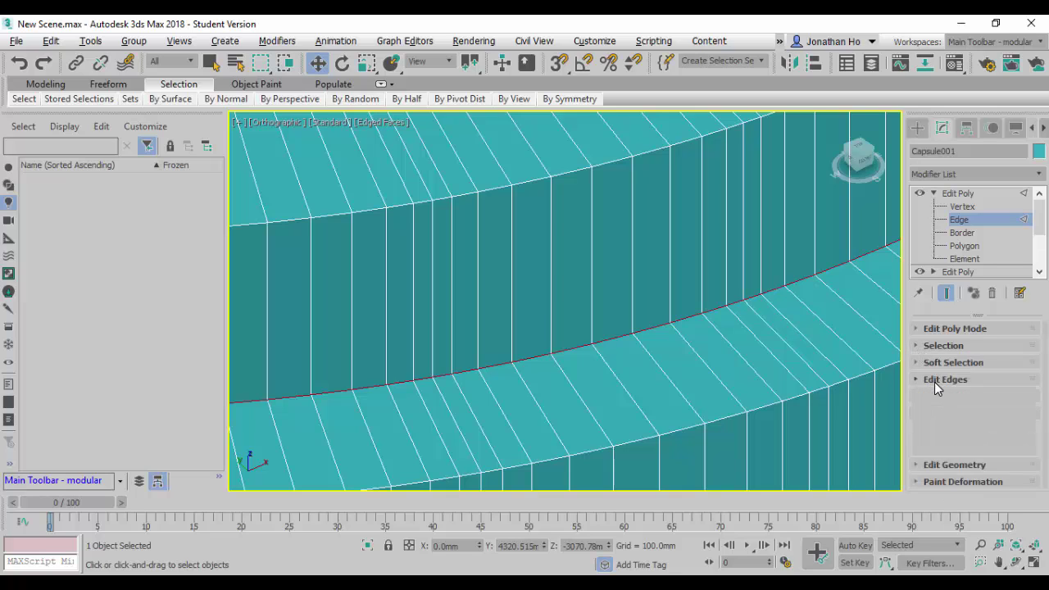
scroll(942, 399, down, 2)
scroll(935, 410, up, 1)
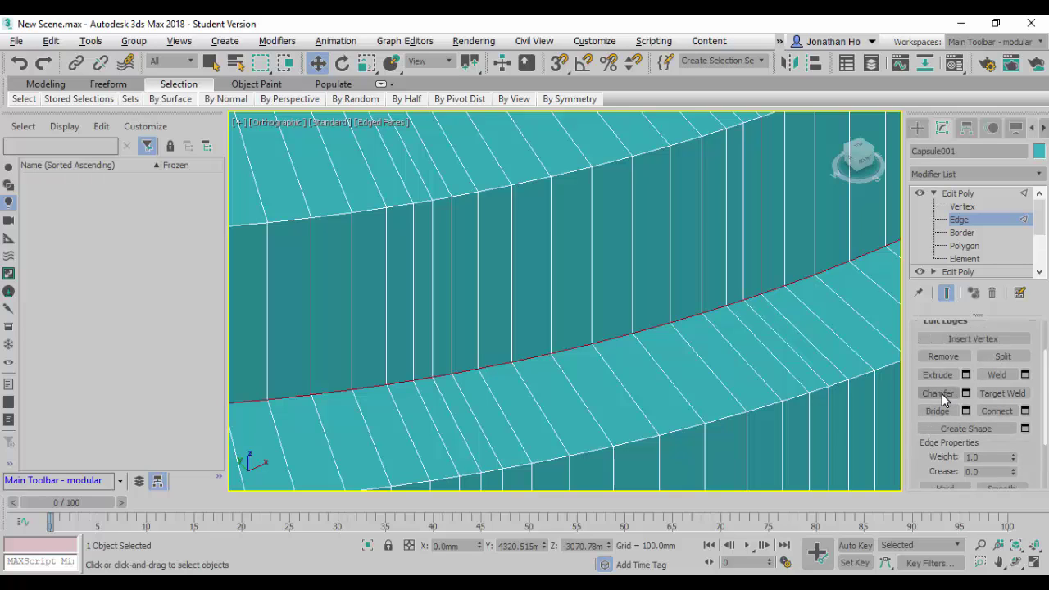
click(939, 393)
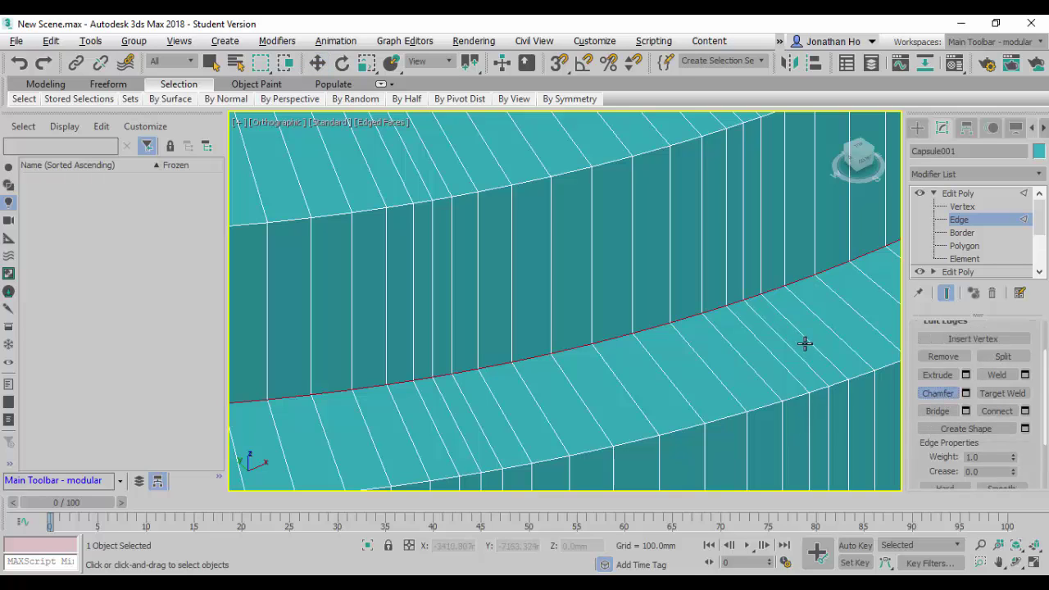
middle_drag(806, 344, 401, 393)
scroll(569, 300, down, 3)
alt+middle_drag(569, 300, 667, 328)
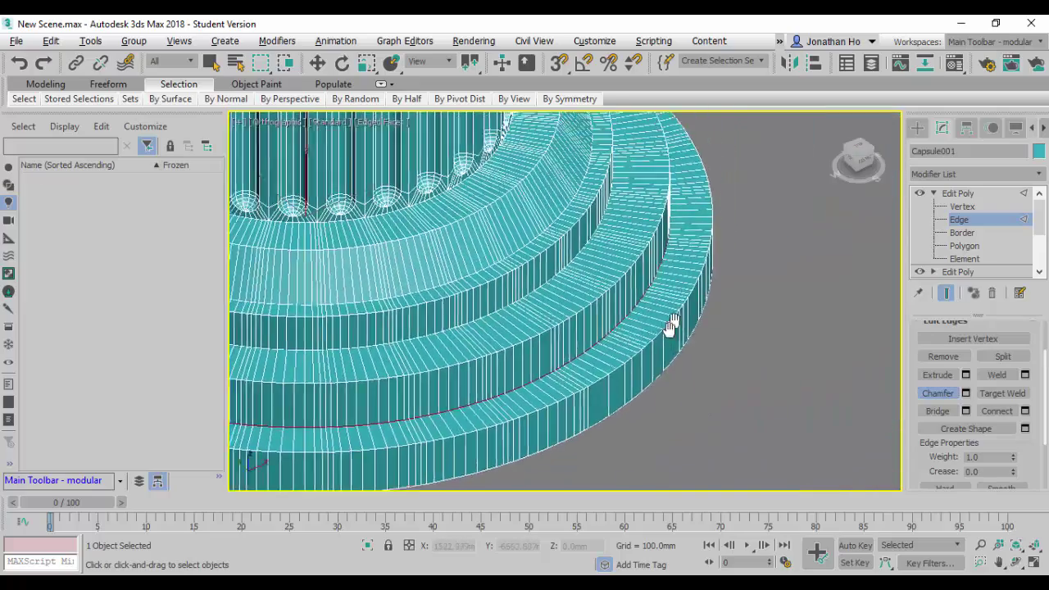
scroll(599, 358, up, 3)
alt+middle_drag(555, 416, 589, 366)
drag(569, 328, 591, 299)
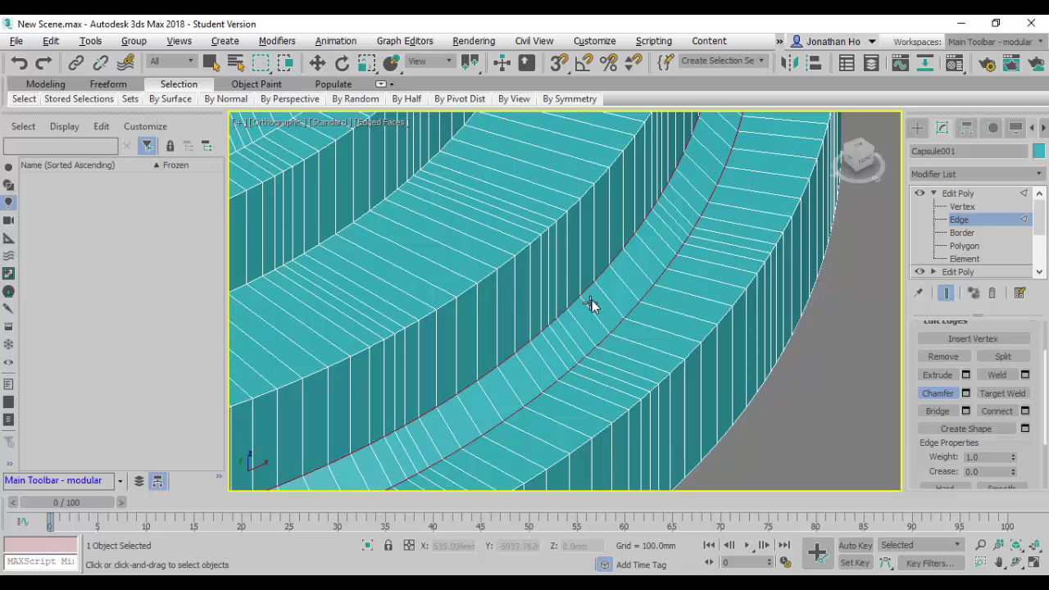
Chamfer both edge loops of the sloped strip again to round it into a concave curve, and check its profile from the front
drag(584, 288, 591, 279)
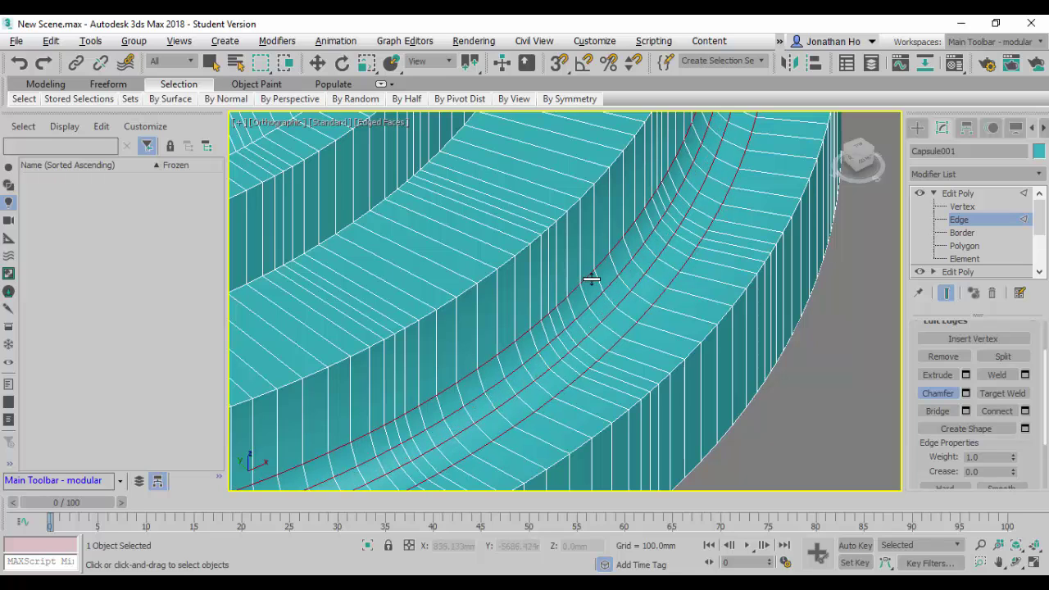
drag(592, 278, 616, 298)
scroll(684, 324, down, 3)
scroll(695, 339, up, 2)
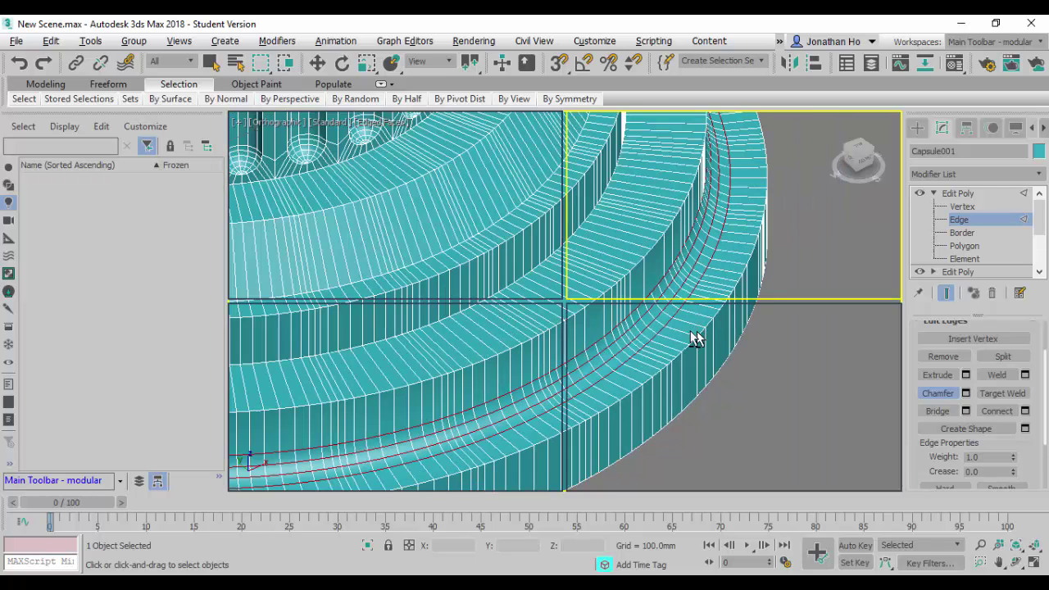
right_click(527, 402)
key(alt+w)
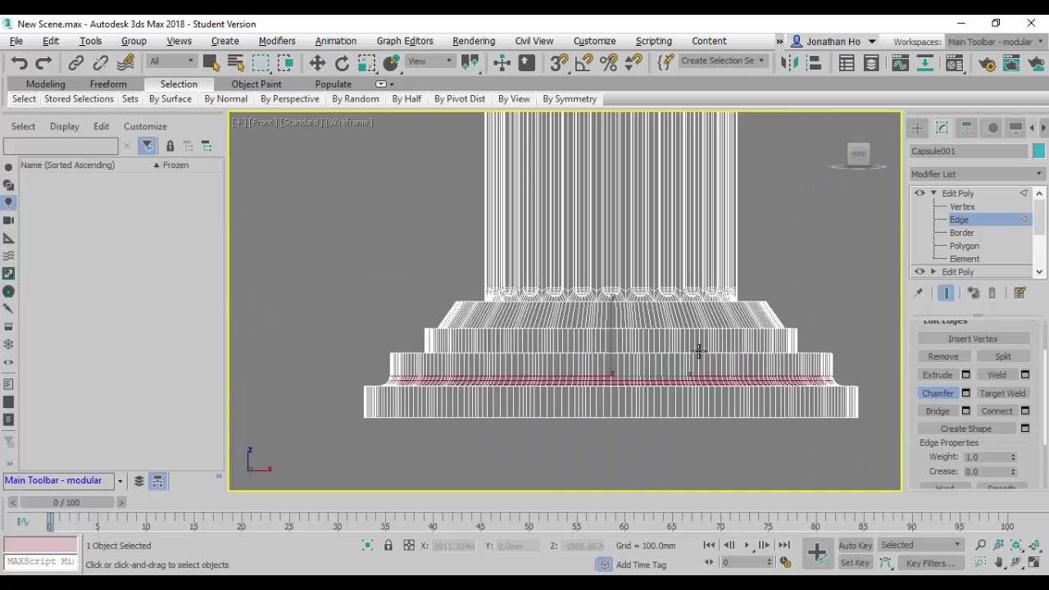
scroll(699, 351, up, 6)
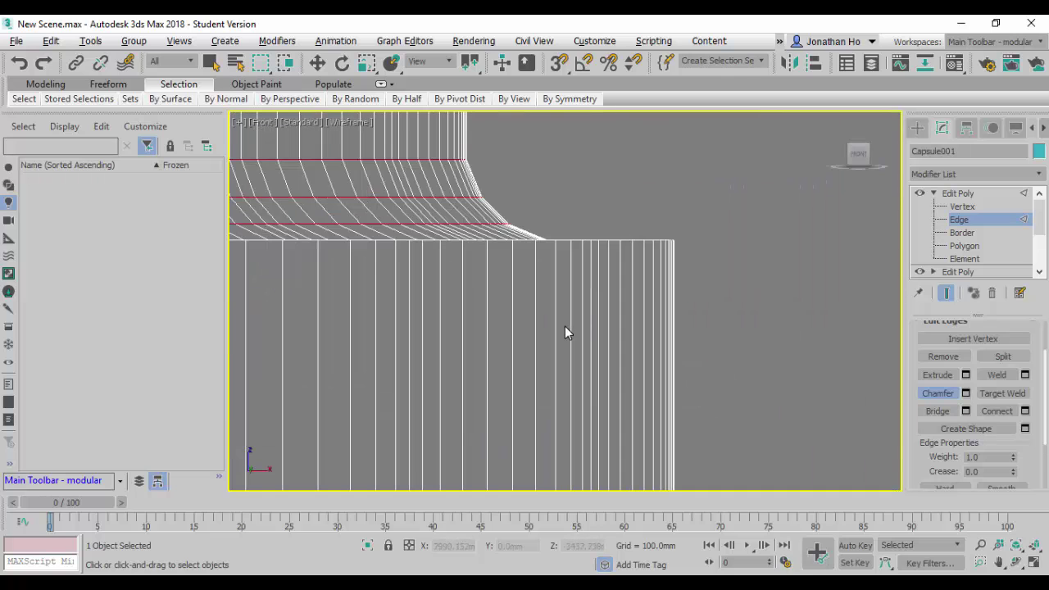
Examine the concave inner corner above the lowest step in the front view and up close in the orthographic view
scroll(565, 330, down, 3)
middle_drag(564, 331, 569, 306)
scroll(571, 310, down, 5)
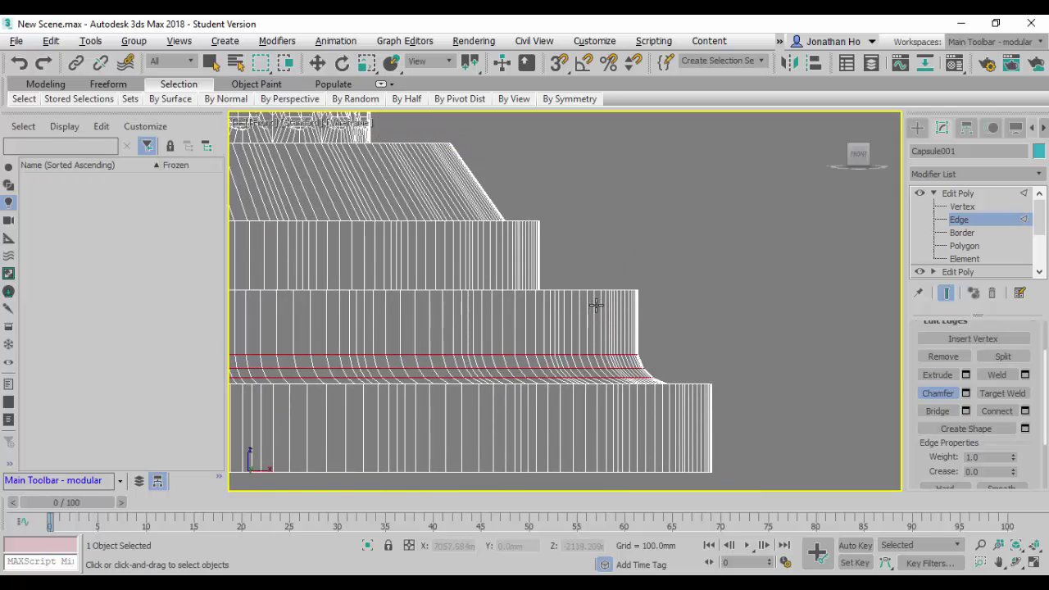
key(alt+w)
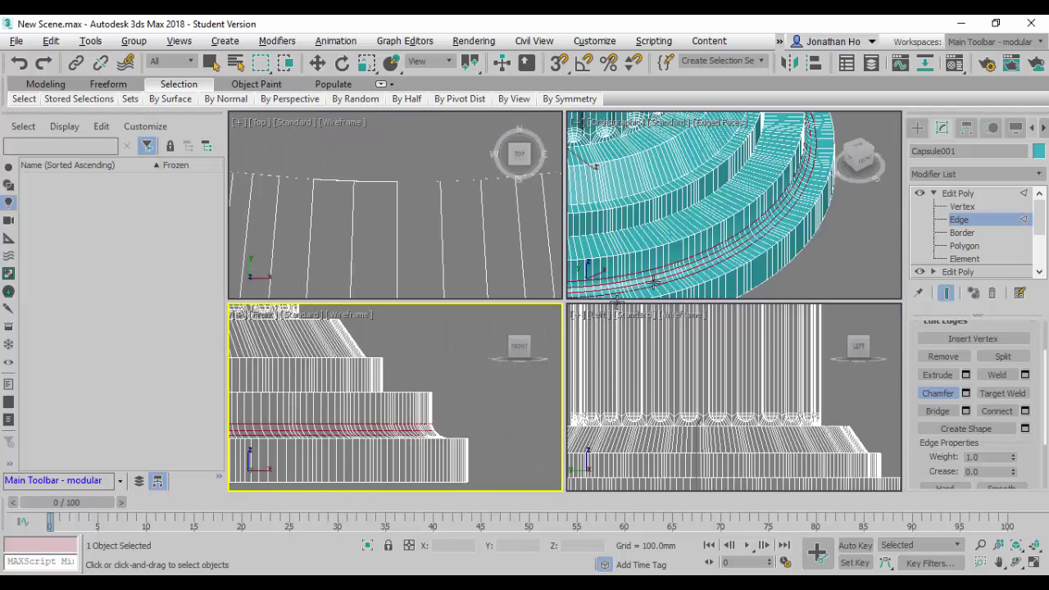
middle_click(808, 267)
key(alt+w)
scroll(737, 315, up, 5)
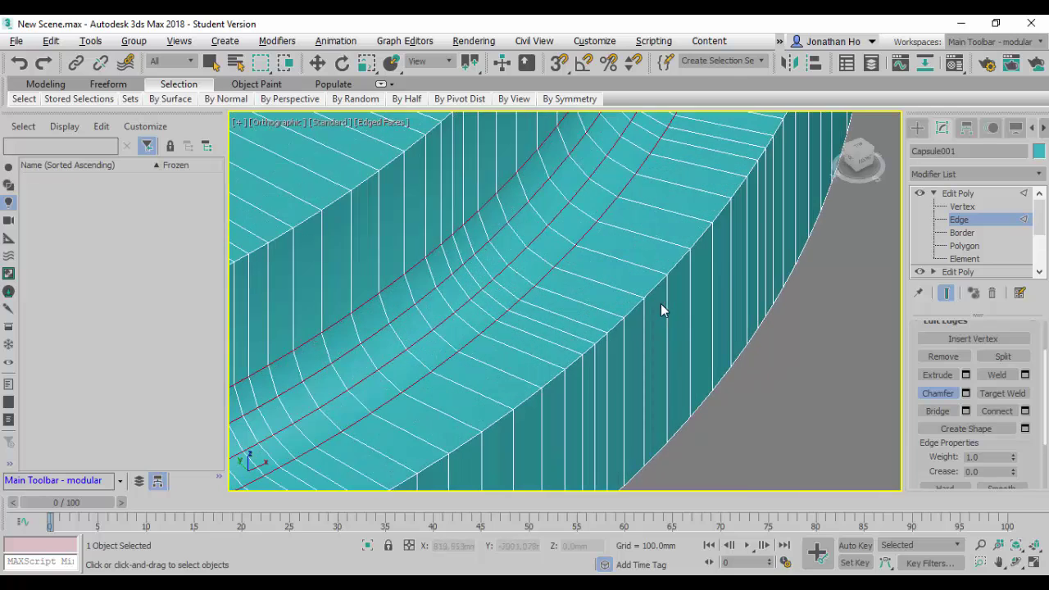
scroll(687, 342, down, 3)
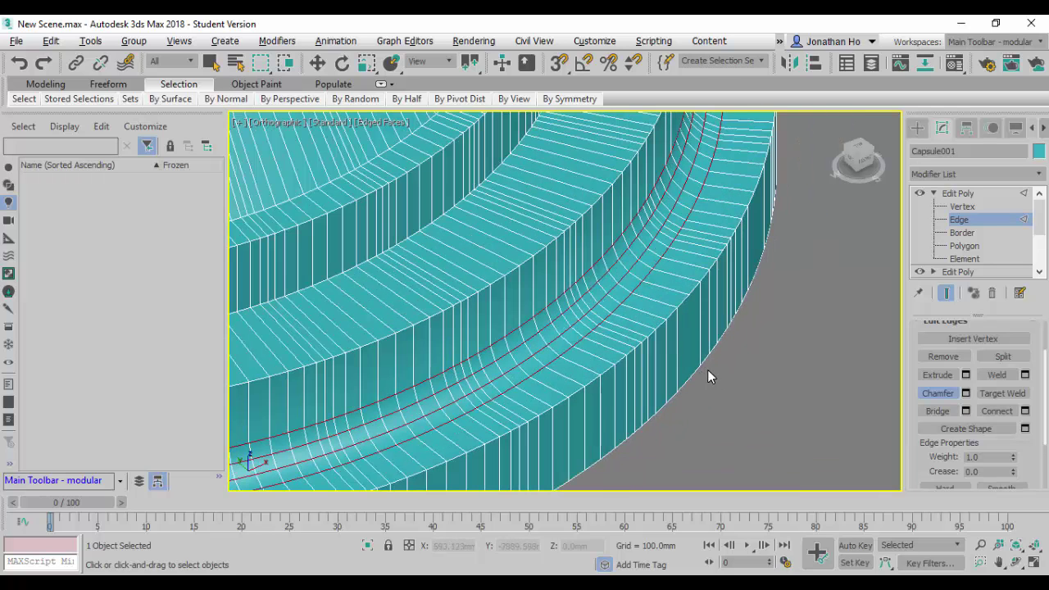
Select the full outer top edge loop of the lowest step and chamfer it repeatedly into a rounded rim
click(680, 306)
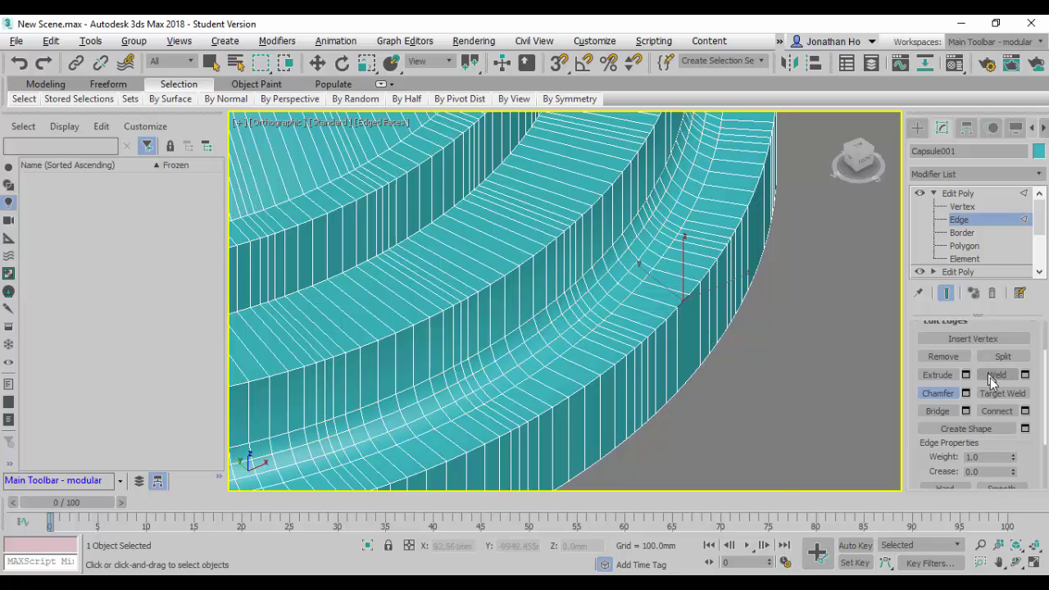
scroll(974, 383, up, 2)
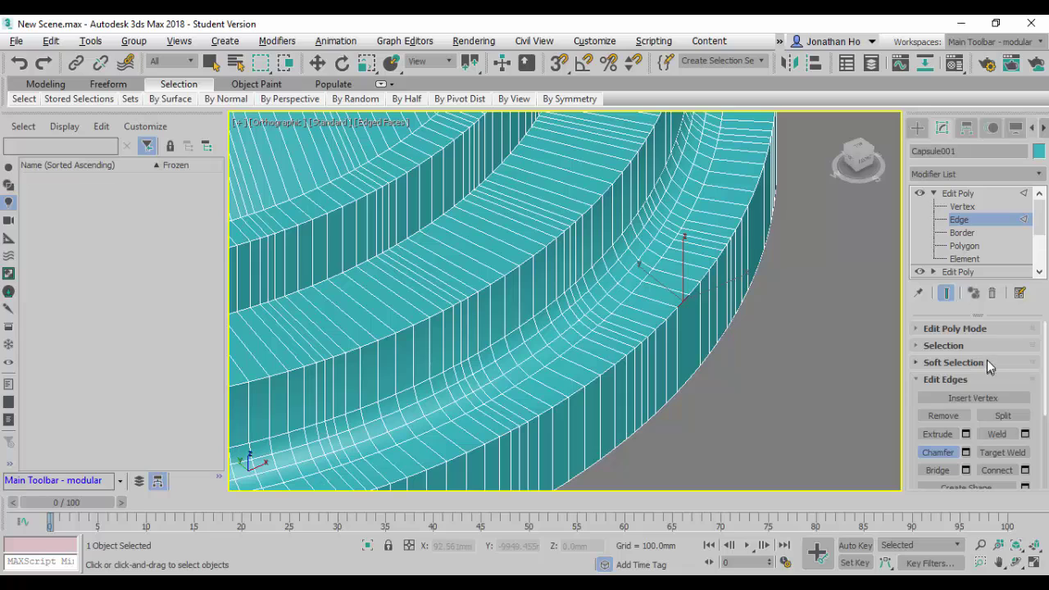
click(944, 345)
click(998, 423)
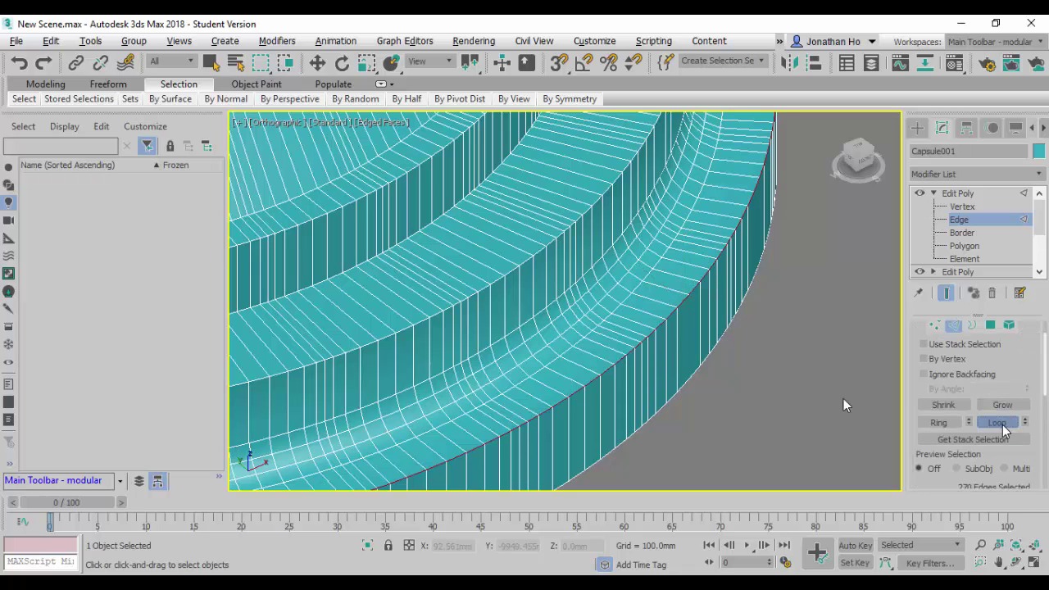
scroll(942, 378, down, 5)
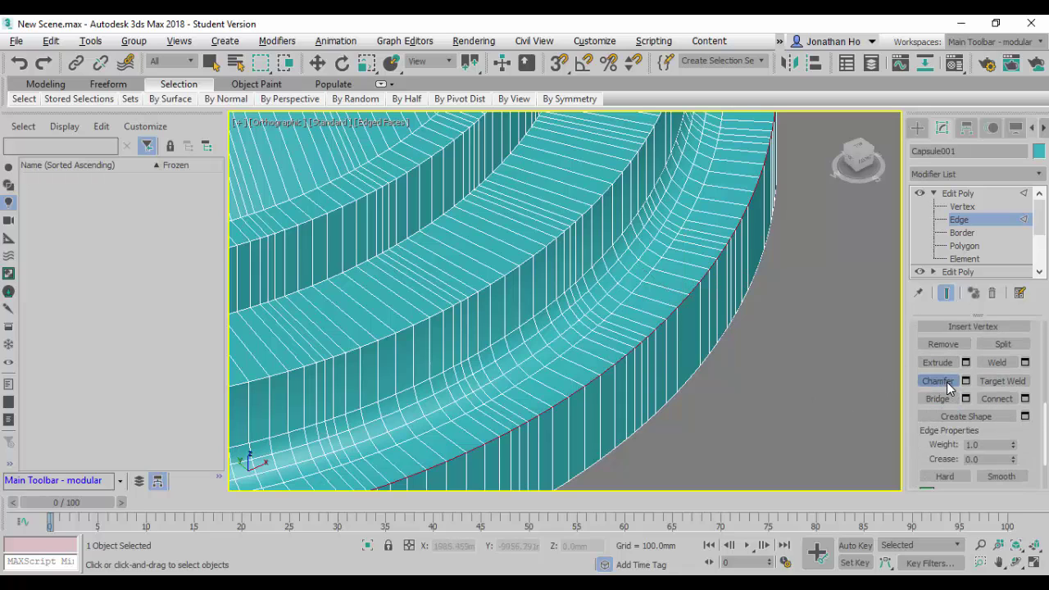
click(937, 381)
drag(686, 305, 771, 369)
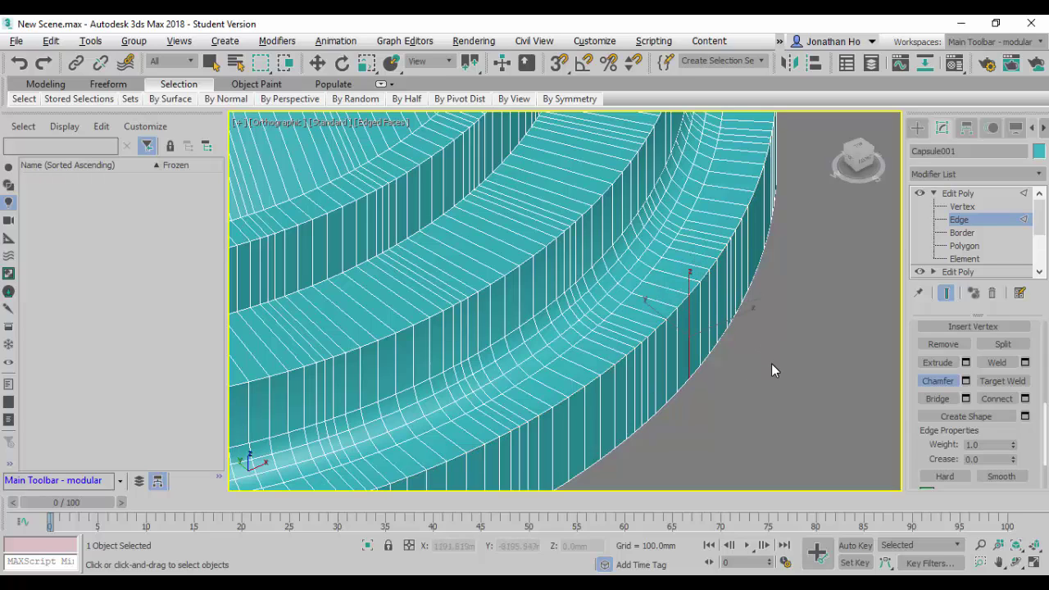
double_click(706, 318)
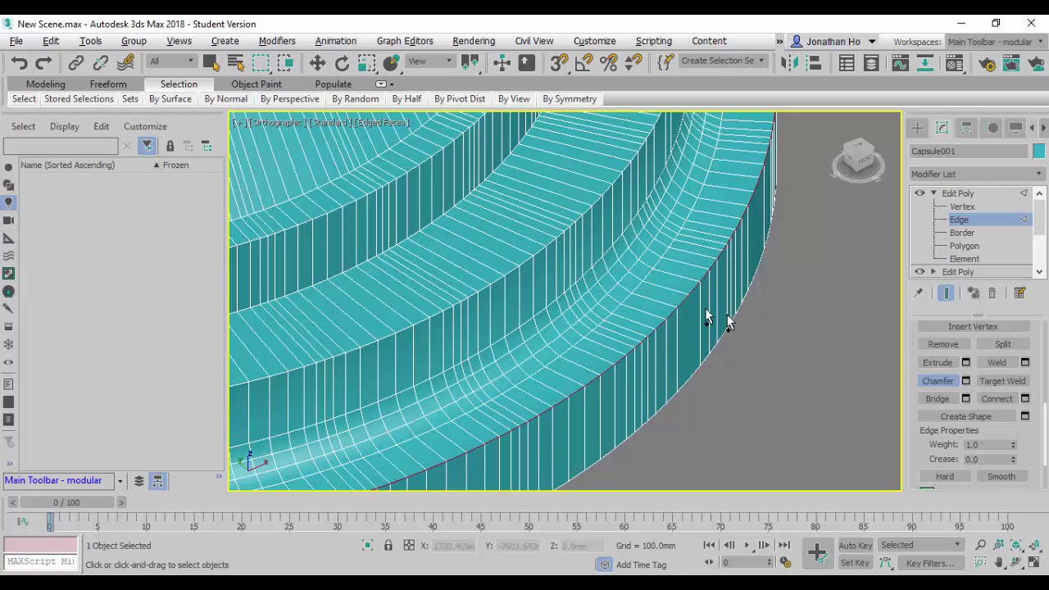
drag(693, 286, 688, 262)
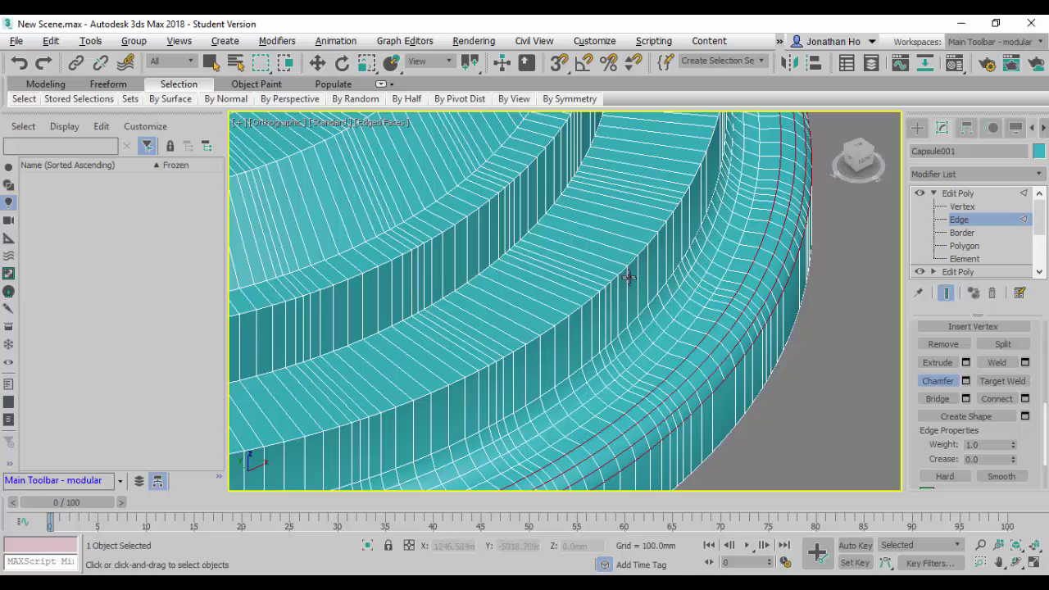
Select the outer top edge loop of the second-lowest step and chamfer it twice to round the rim
click(629, 262)
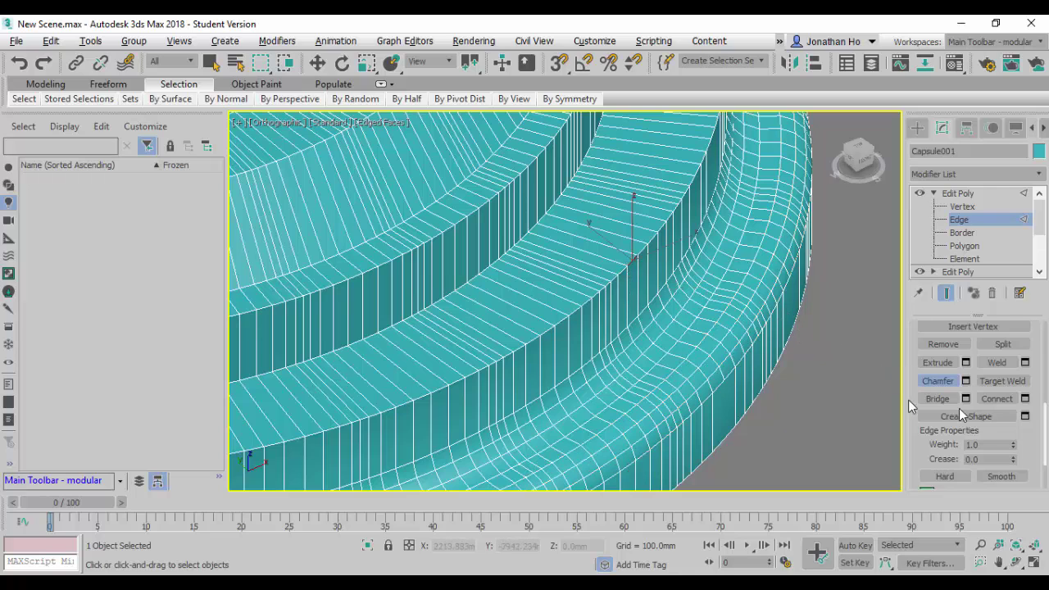
scroll(1005, 379, up, 5)
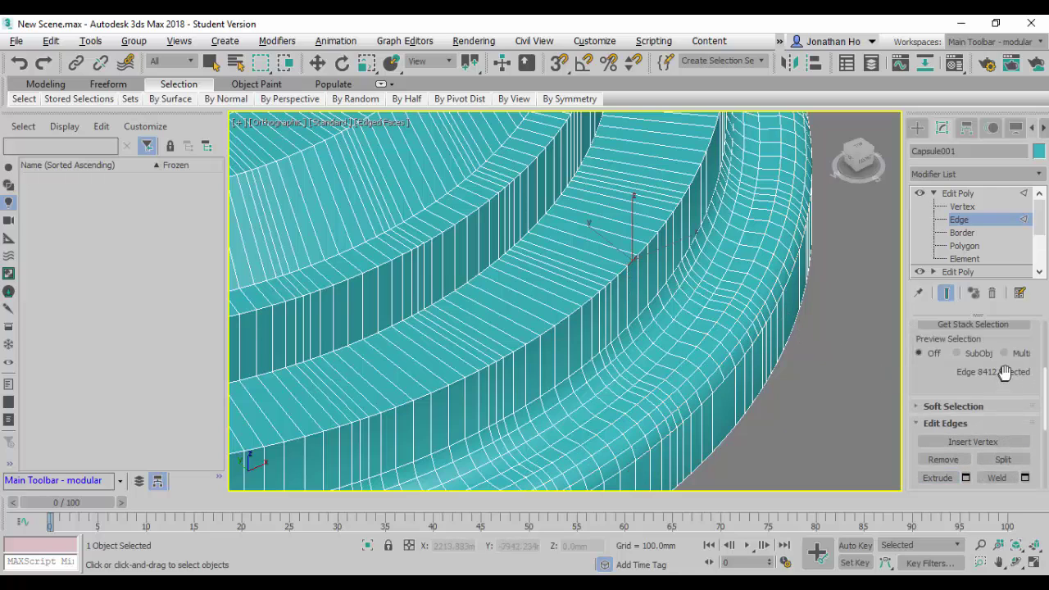
scroll(1008, 374, up, 3)
click(999, 399)
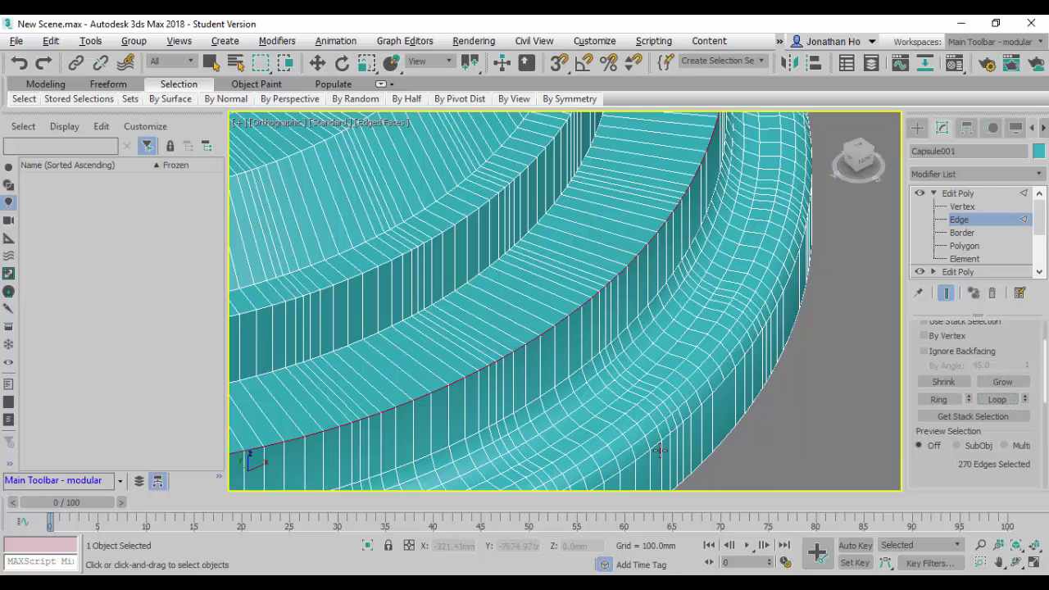
scroll(943, 410, down, 5)
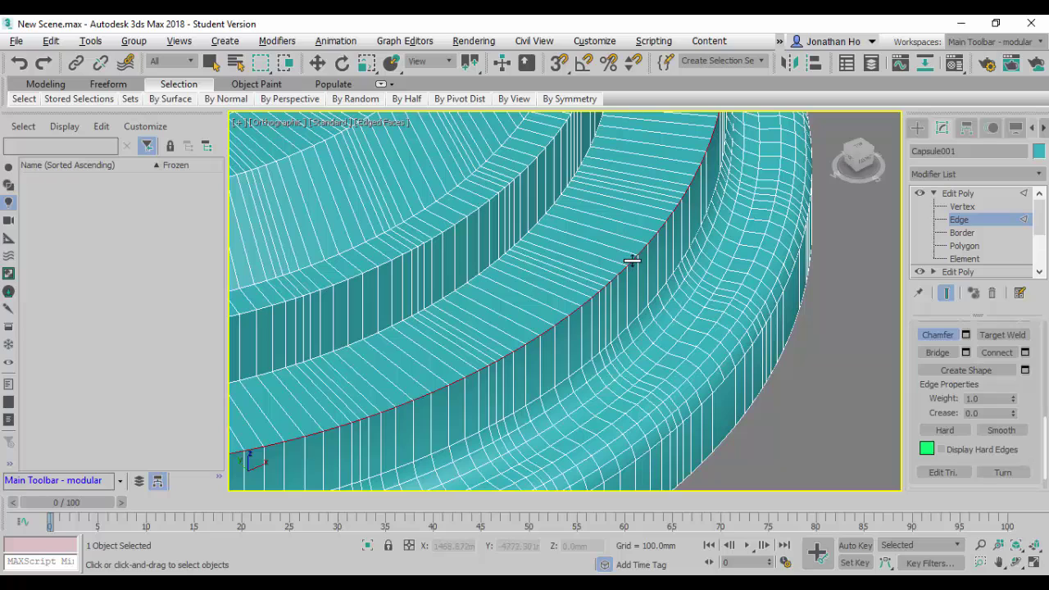
drag(633, 259, 636, 239)
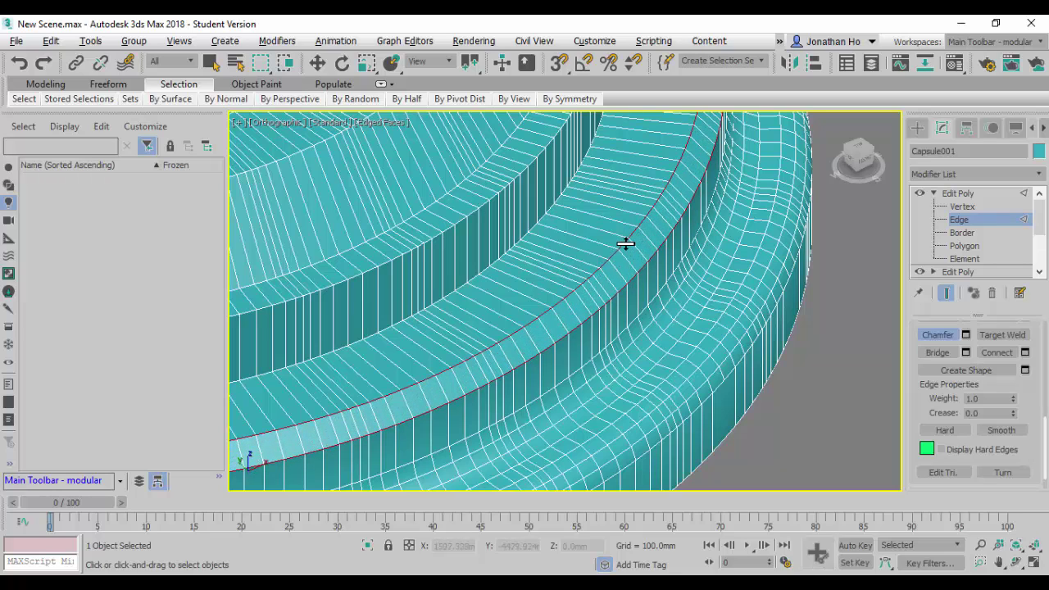
drag(625, 245, 628, 236)
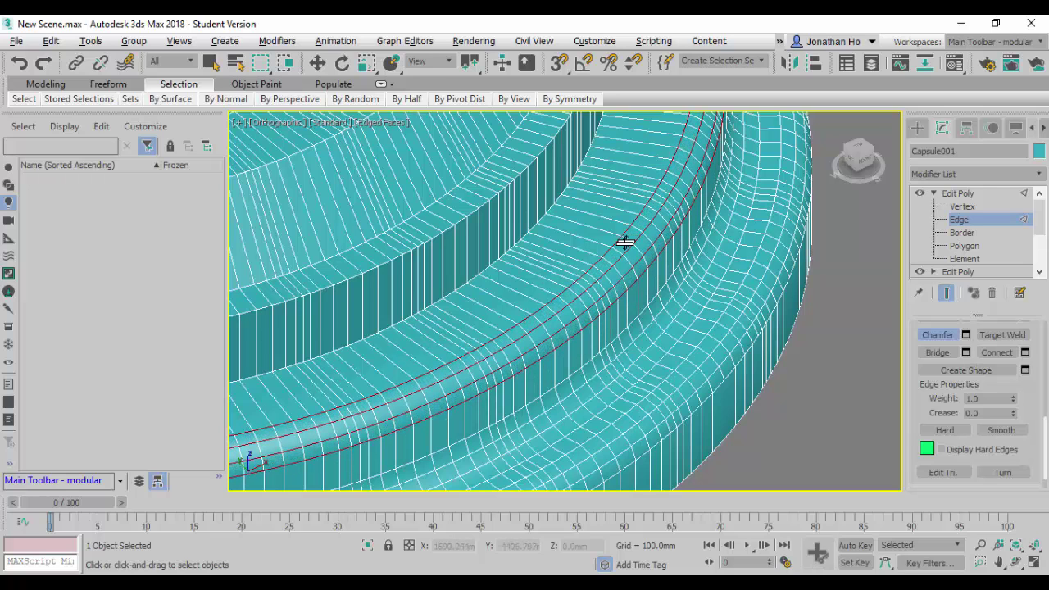
Select the edge loop where the sloped band meets the ledge below it and chamfer it repeatedly into a soft curve
middle_drag(555, 276, 620, 344)
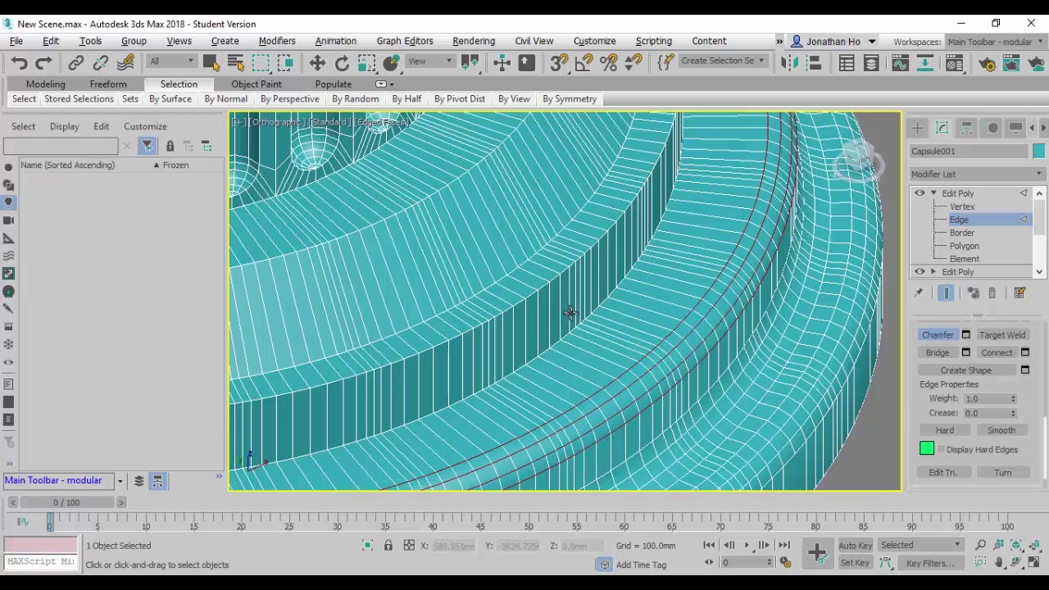
alt+middle_drag(570, 312, 583, 281)
click(580, 282)
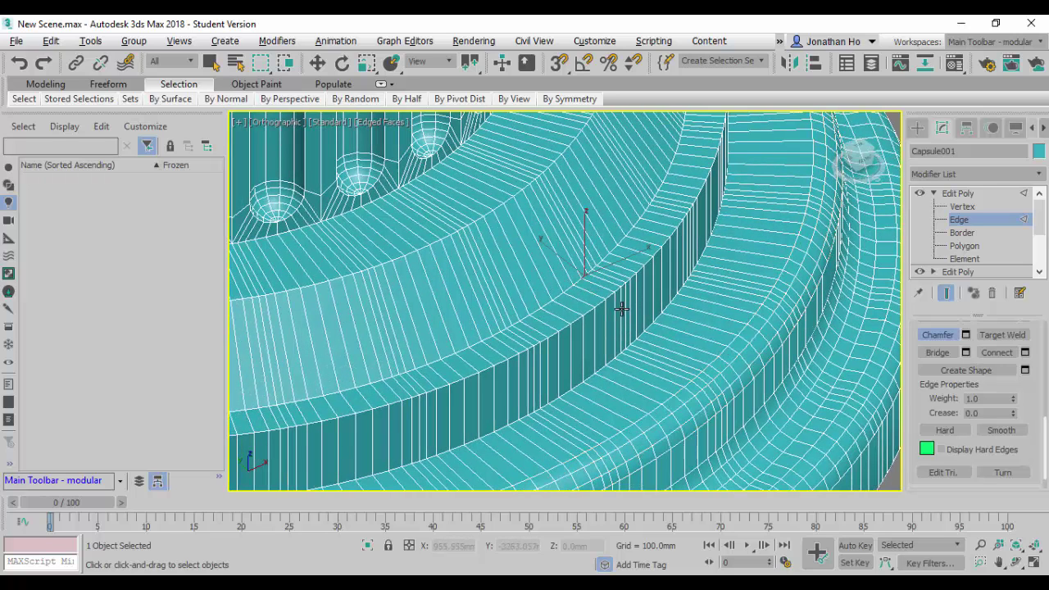
scroll(991, 425, up, 3)
scroll(992, 424, down, 1)
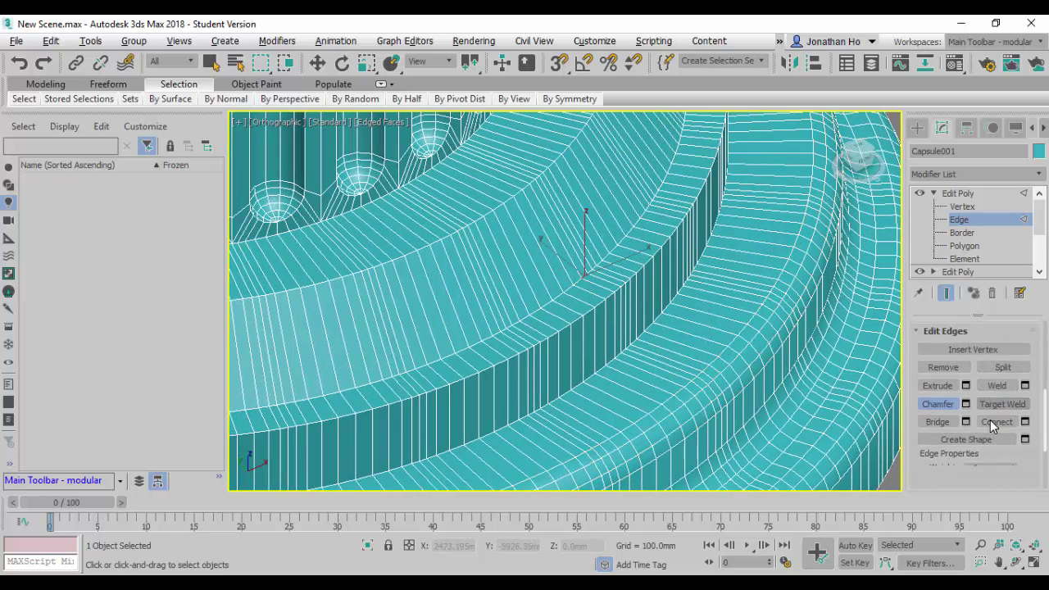
scroll(992, 425, down, 2)
scroll(964, 381, up, 8)
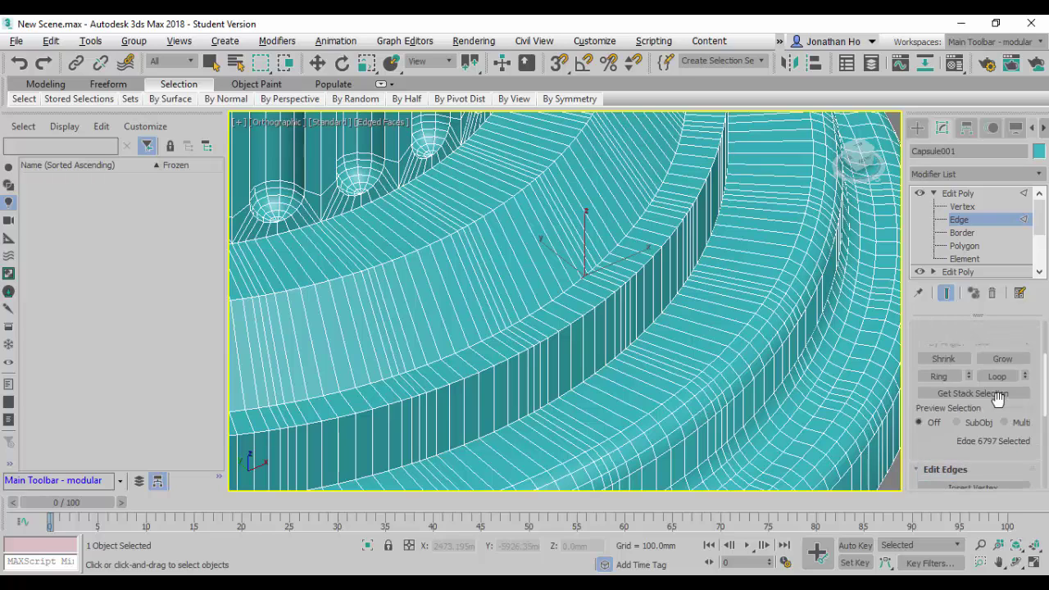
click(998, 399)
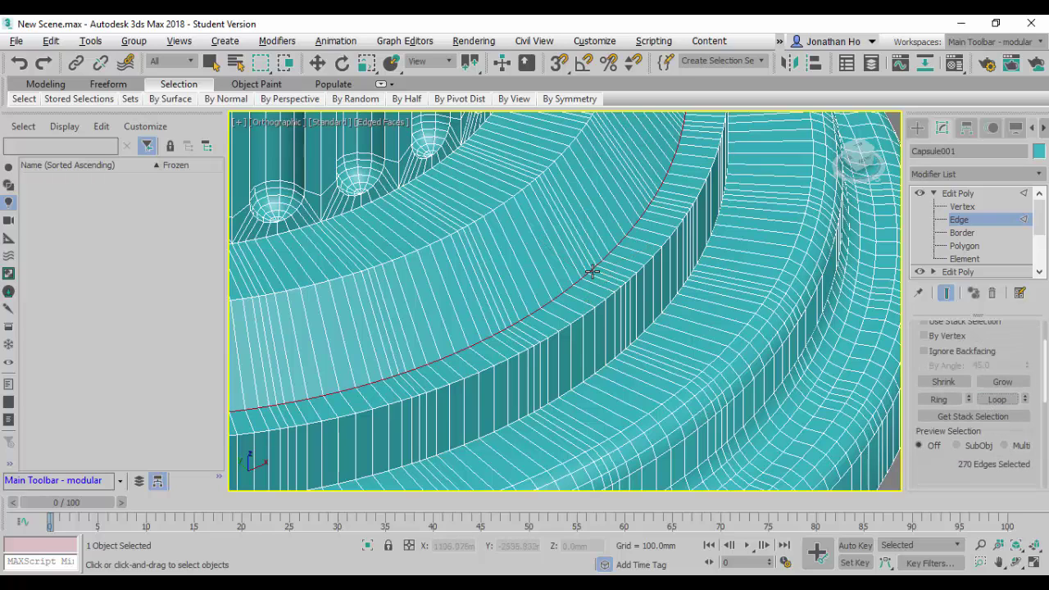
drag(590, 269, 591, 254)
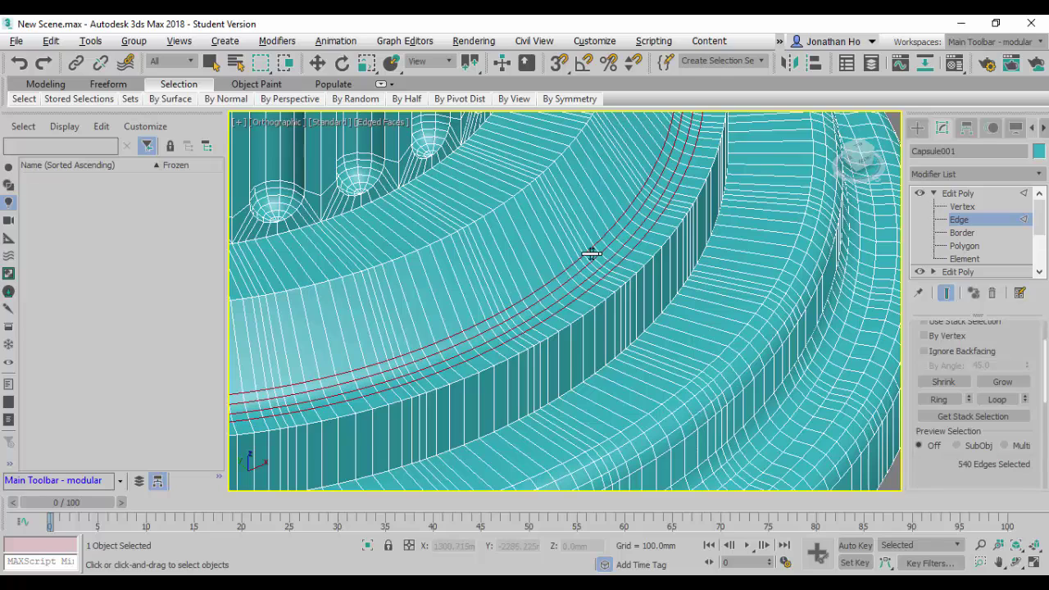
Select the edge loop along the upper rim of the sloped band and chamfer it repeatedly into a broad convex curve
click(527, 187)
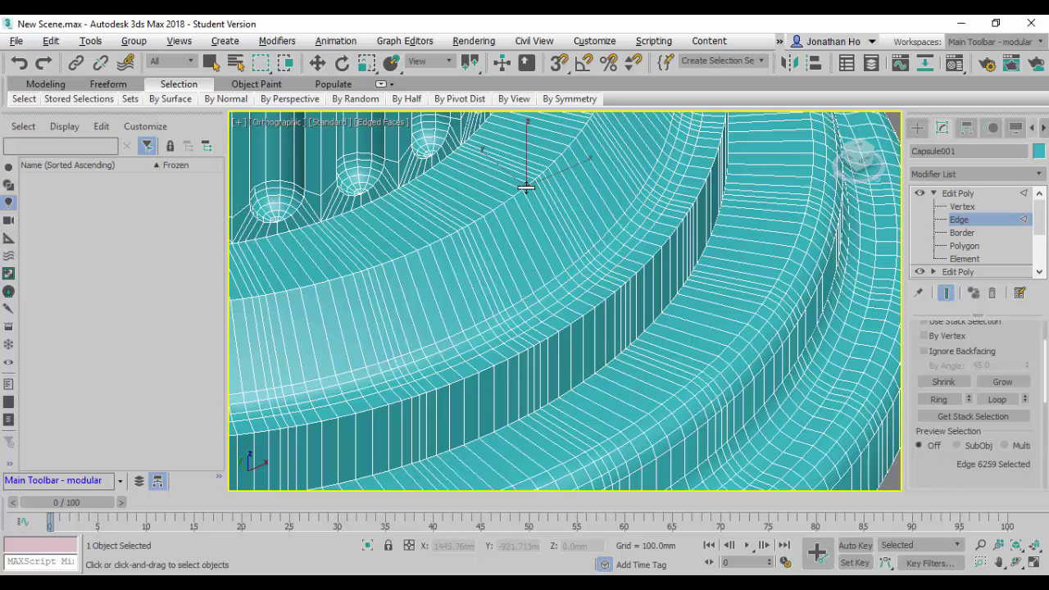
click(997, 399)
scroll(975, 393, down, 3)
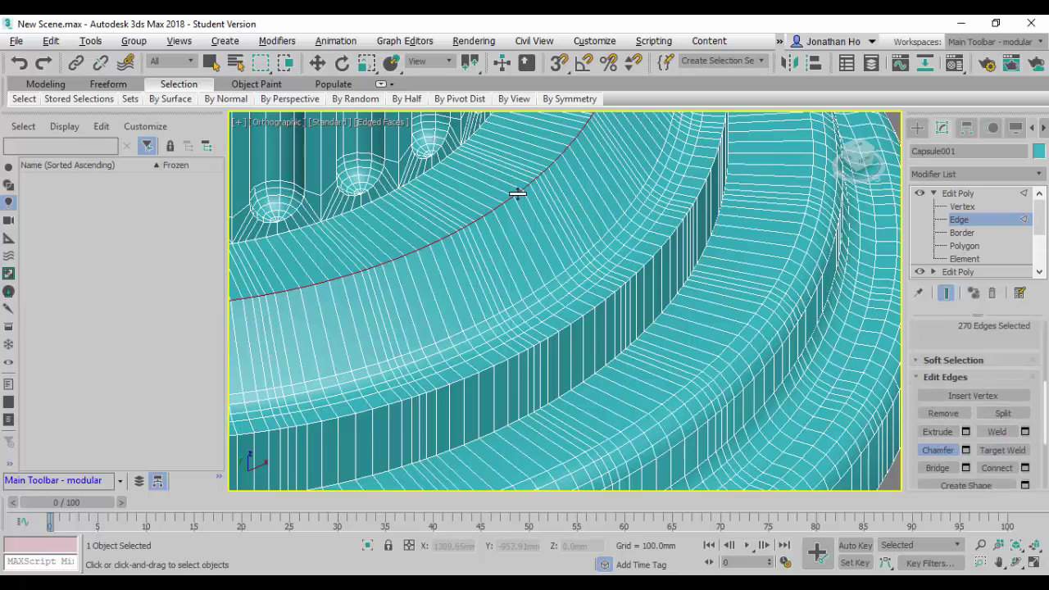
drag(521, 187, 599, 322)
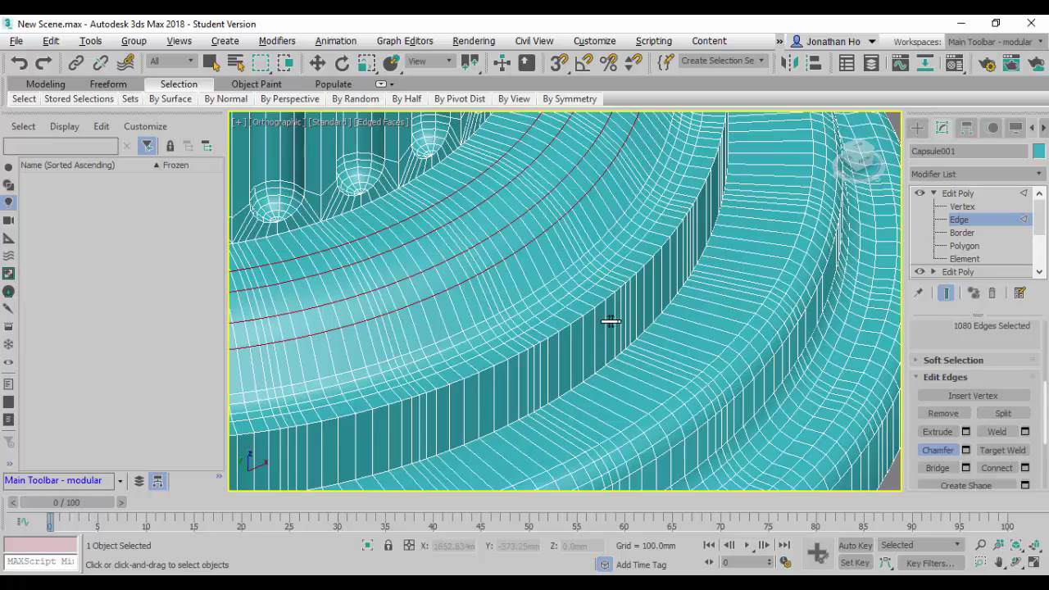
Clear the edge selection and examine the whole base's rounded profile in the orthographic and left views
scroll(610, 322, down, 8)
middle_drag(700, 357, 748, 341)
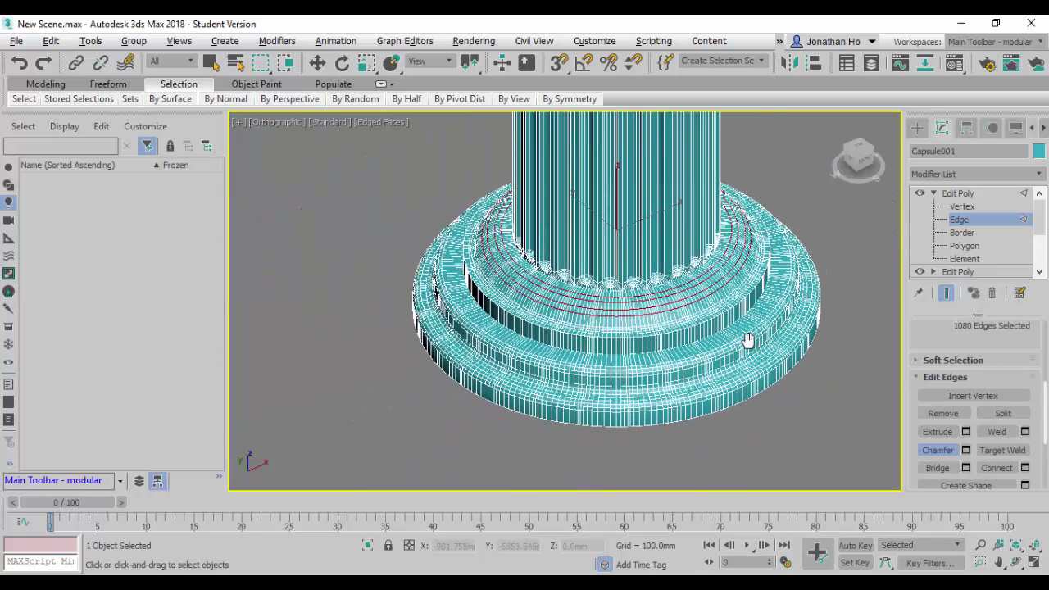
key(alt+w)
right_click(482, 393)
click(578, 361)
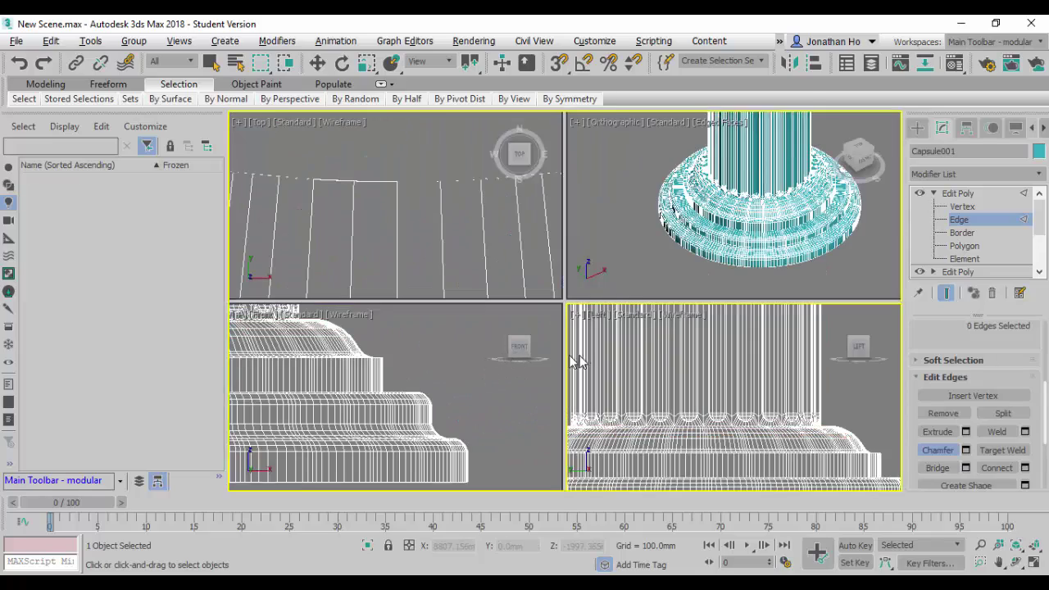
key(alt+w)
scroll(769, 339, down, 3)
scroll(794, 325, up, 2)
scroll(794, 319, down, 2)
middle_drag(795, 318, 789, 295)
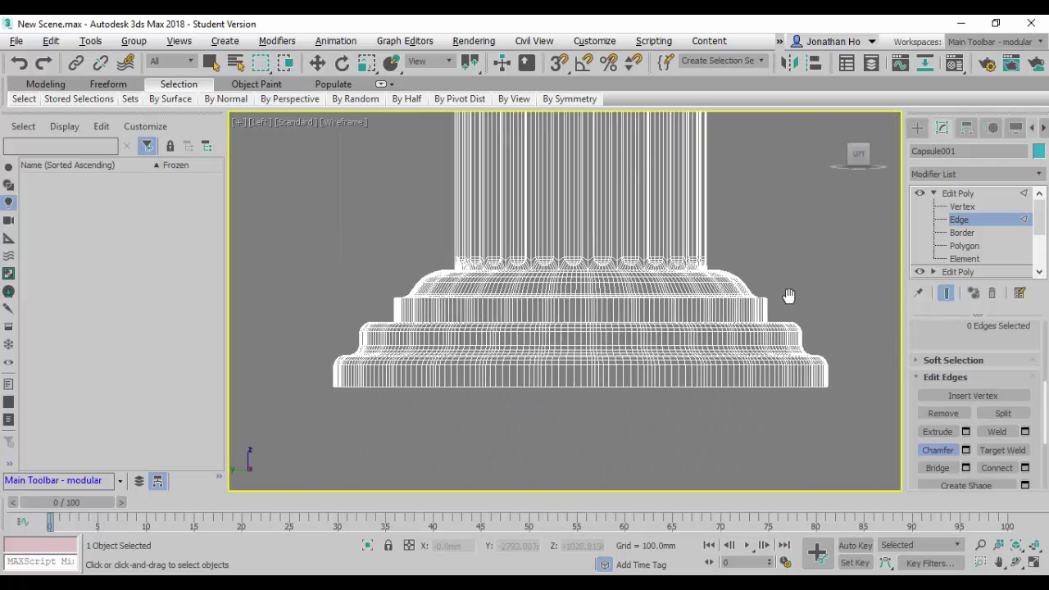
Hide the mesh edges in the orthographic view to inspect the shaded base, and check the whole column from the front
key(alt+w)
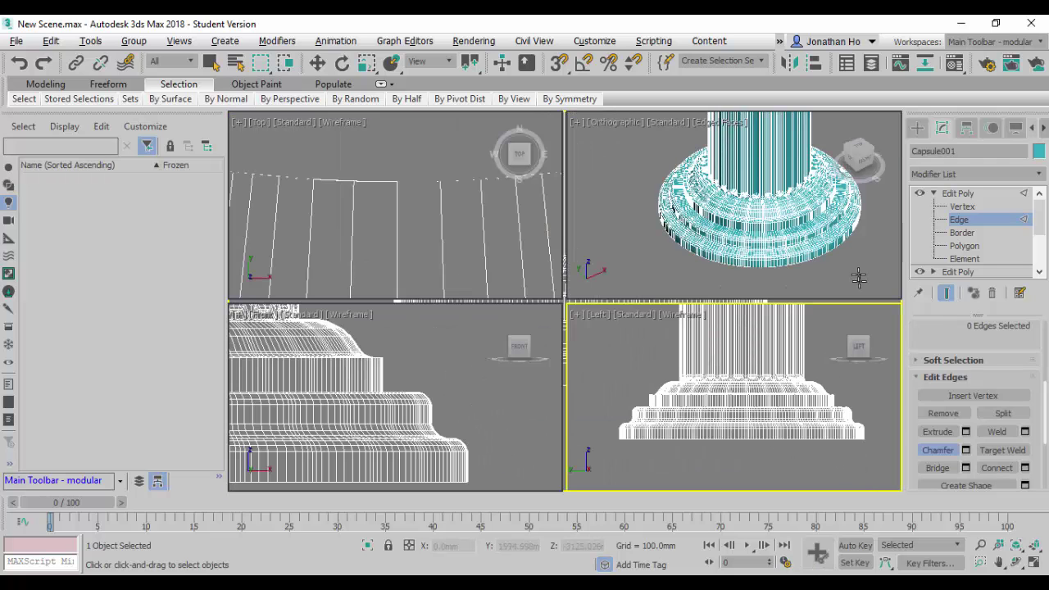
right_click(856, 288)
key(alt+w)
middle_drag(781, 314, 754, 305)
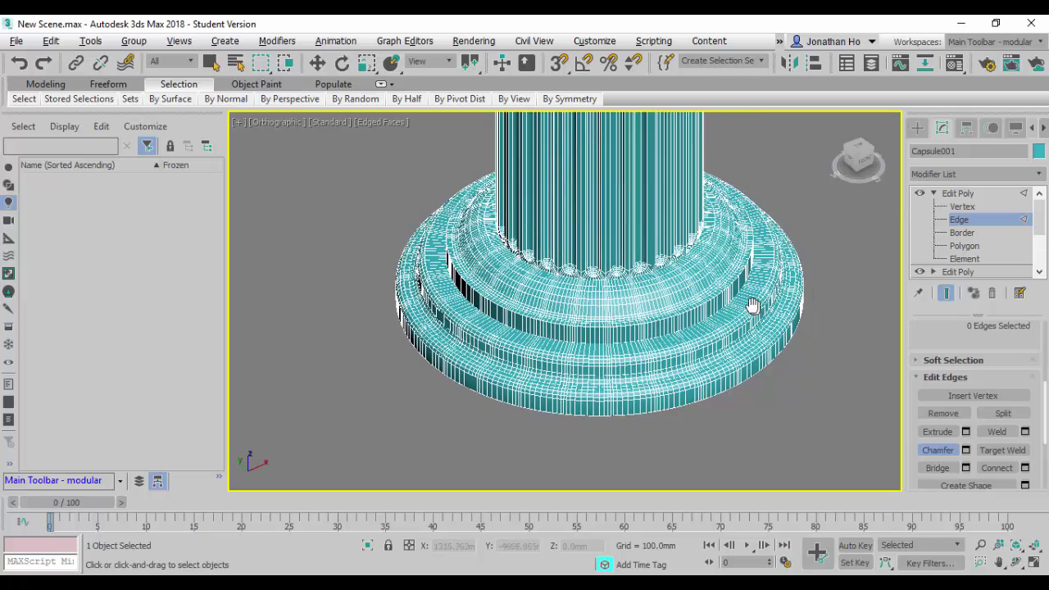
key(F4)
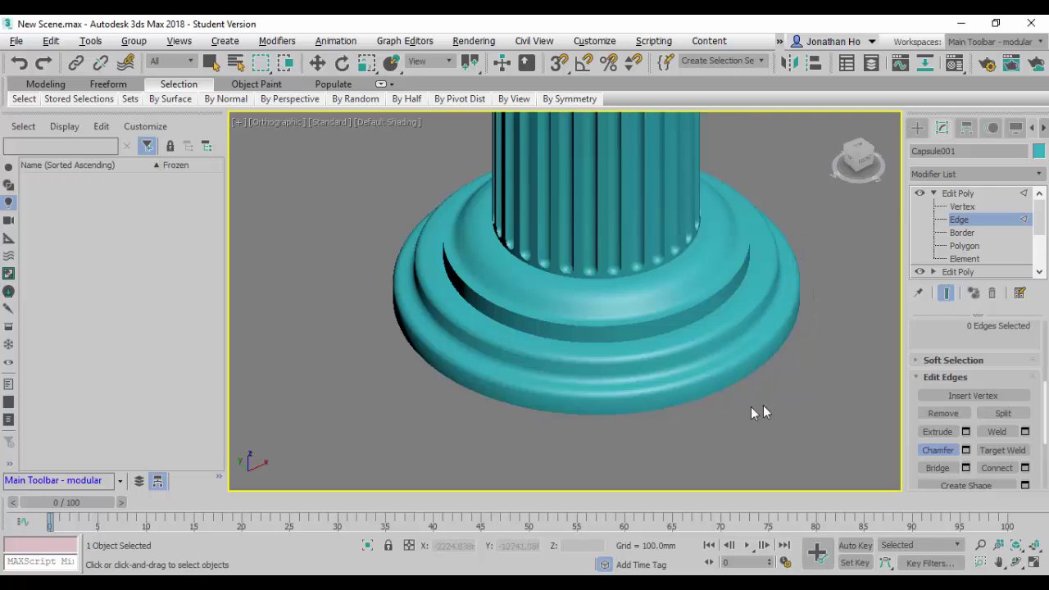
alt+middle_drag(719, 390, 737, 339)
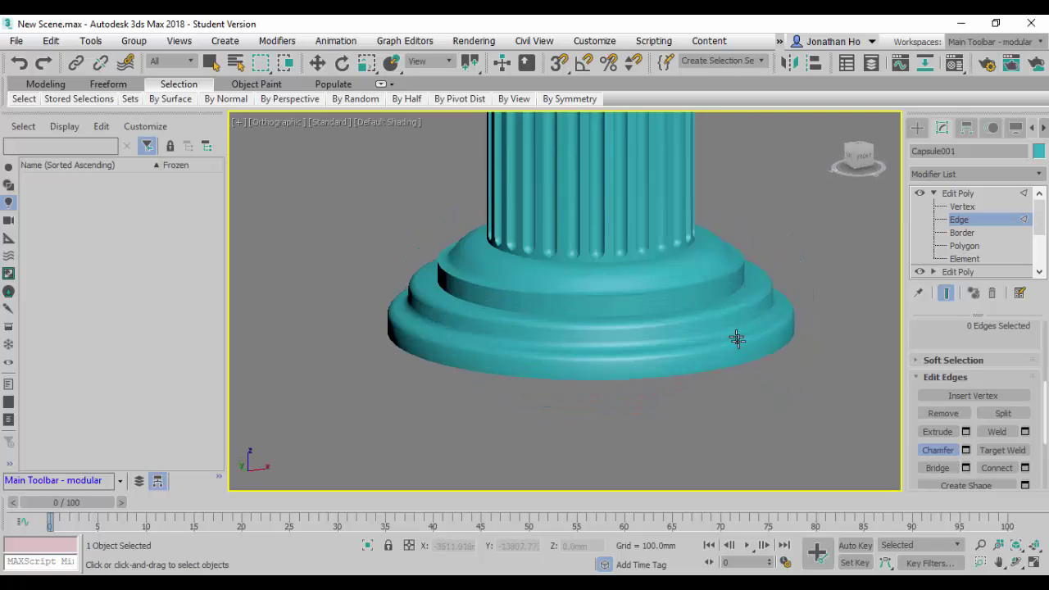
key(alt+w)
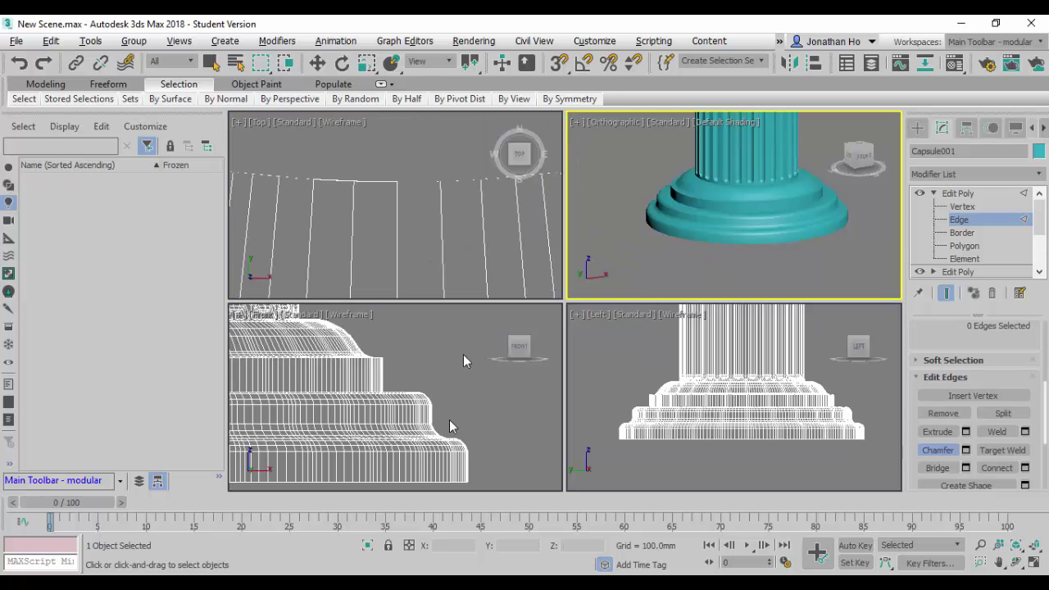
scroll(487, 415, down, 5)
middle_drag(468, 361, 468, 386)
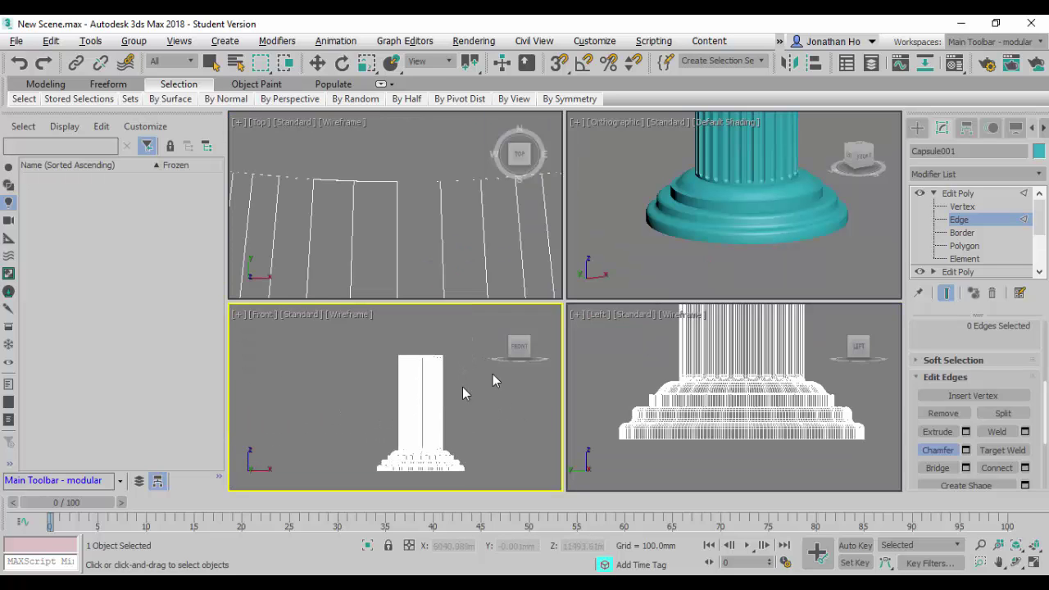
Leave edge editing on the column and add a Symmetry modifier above its Edit Poly modifiers
key(alt+w)
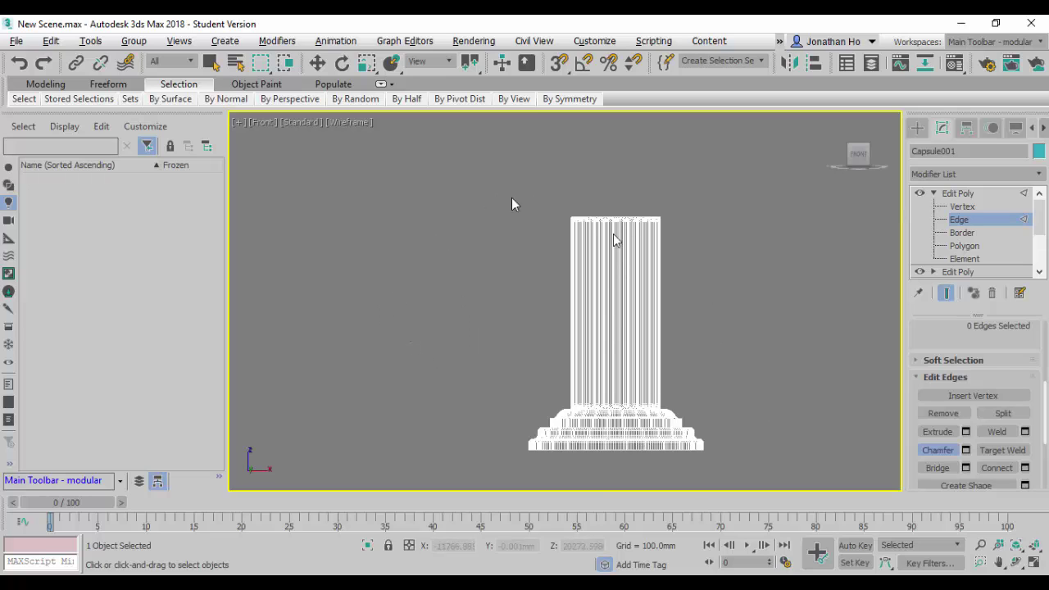
click(951, 194)
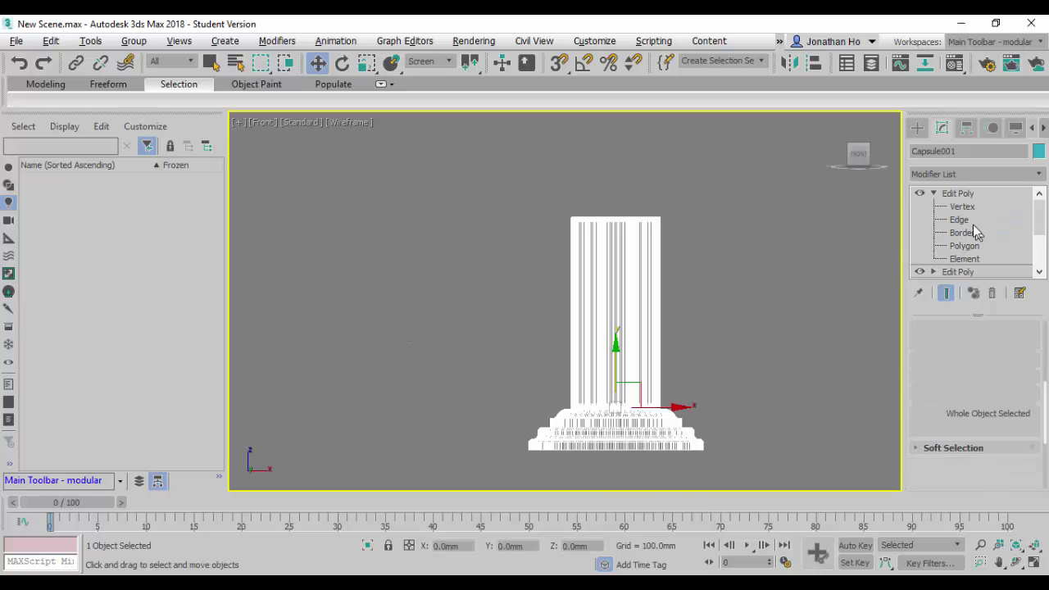
click(934, 194)
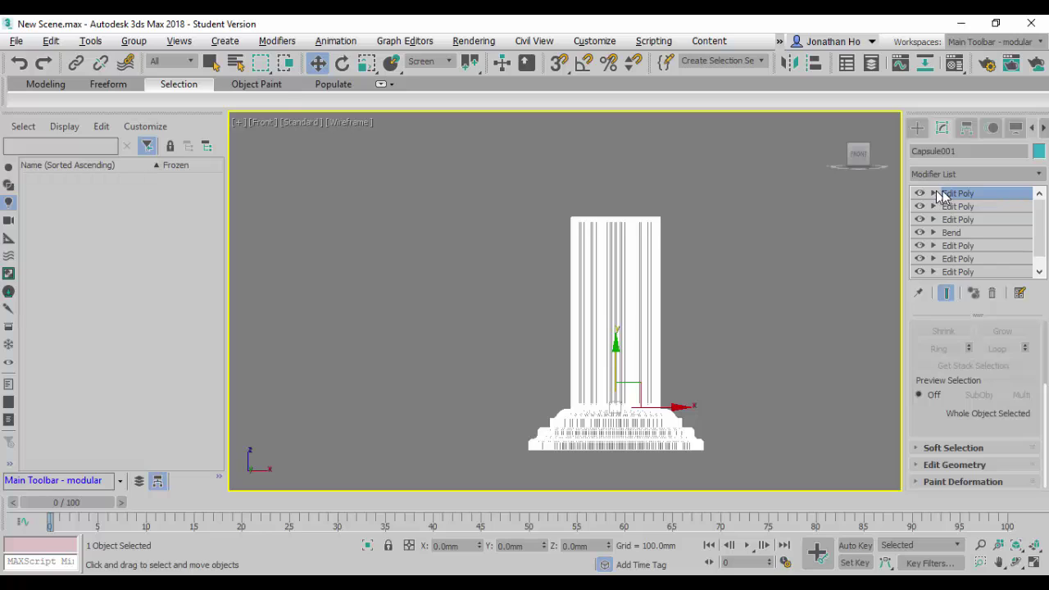
click(1000, 175)
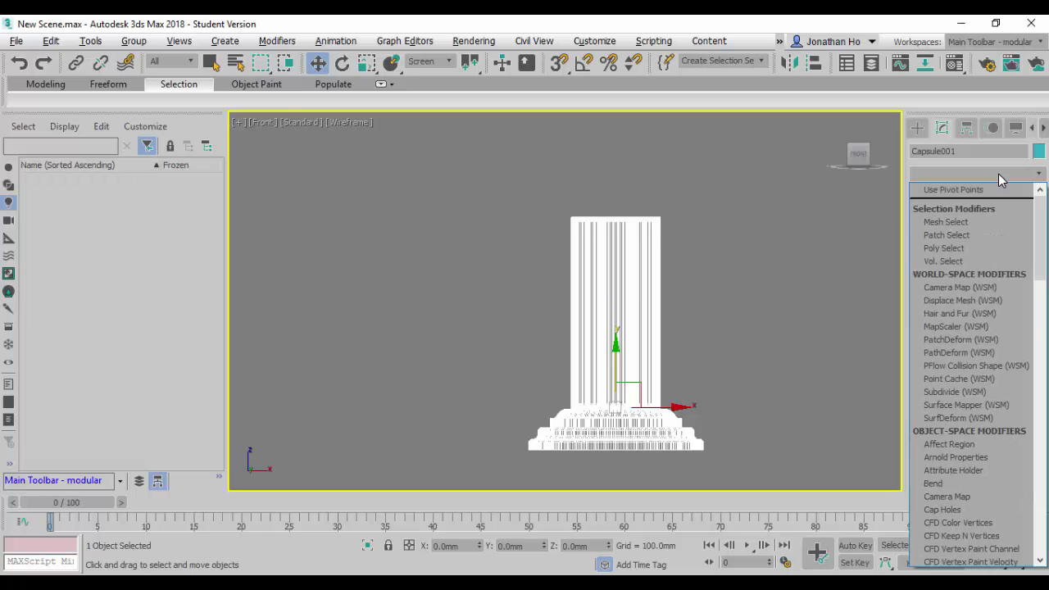
scroll(986, 238, down, 5)
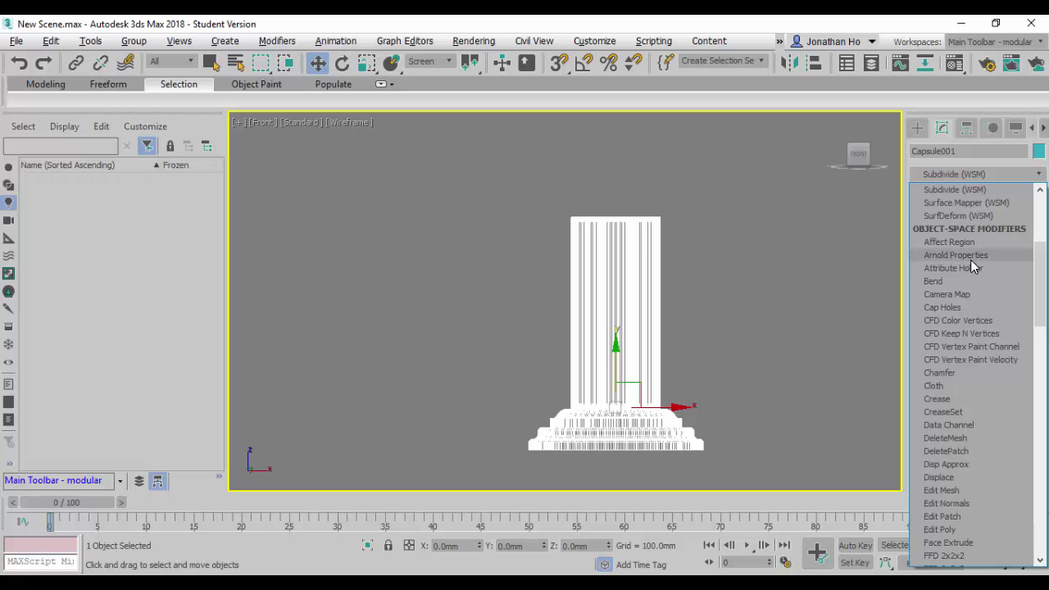
key(s)
scroll(971, 260, down, 3)
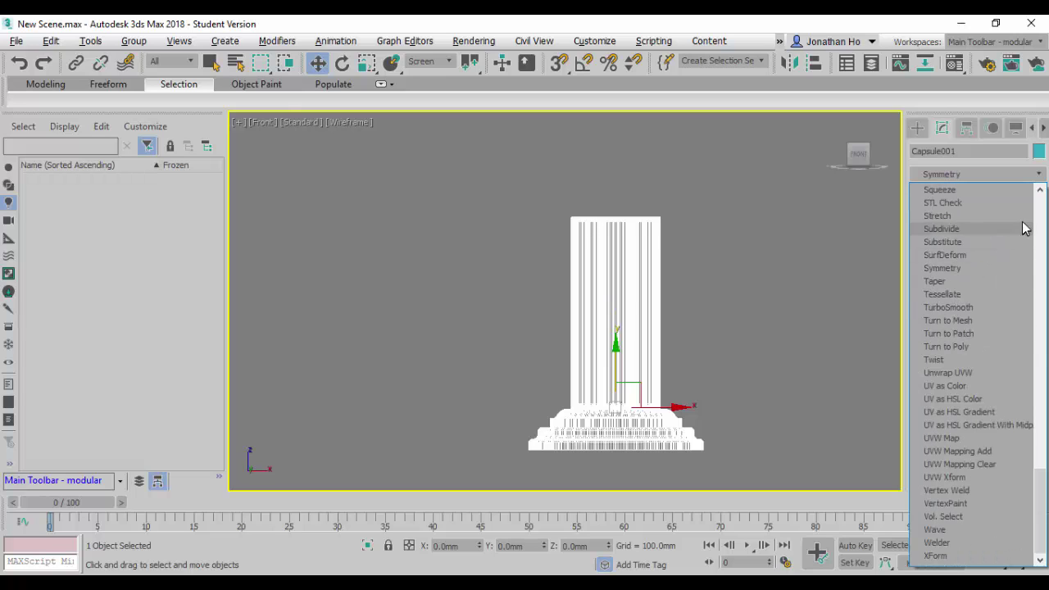
click(970, 270)
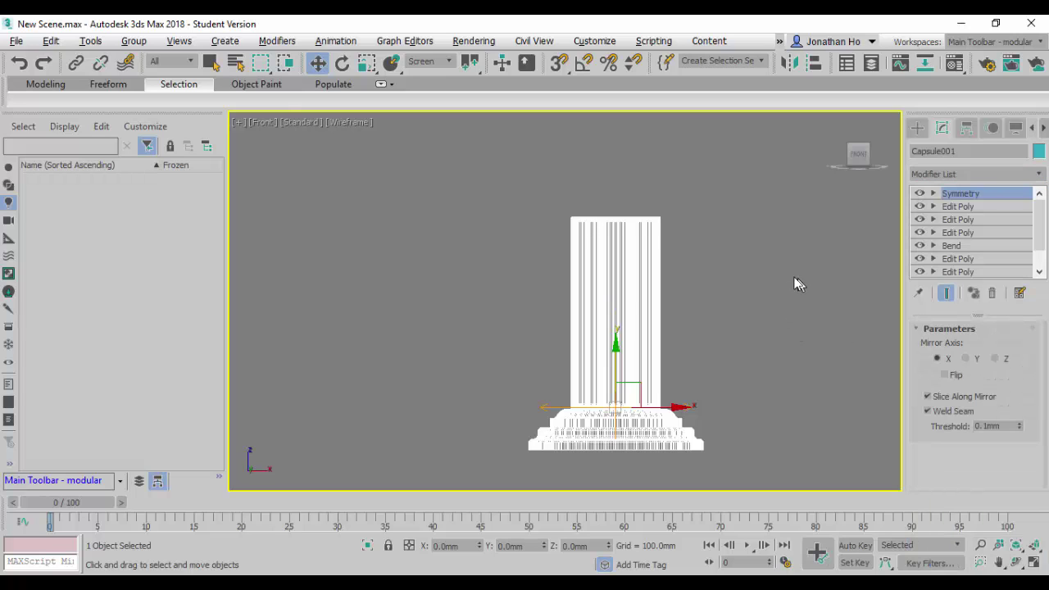
Activate the Symmetry modifier's Mirror level and set the mirror axis to Z
middle_drag(793, 284, 635, 251)
scroll(638, 251, down, 4)
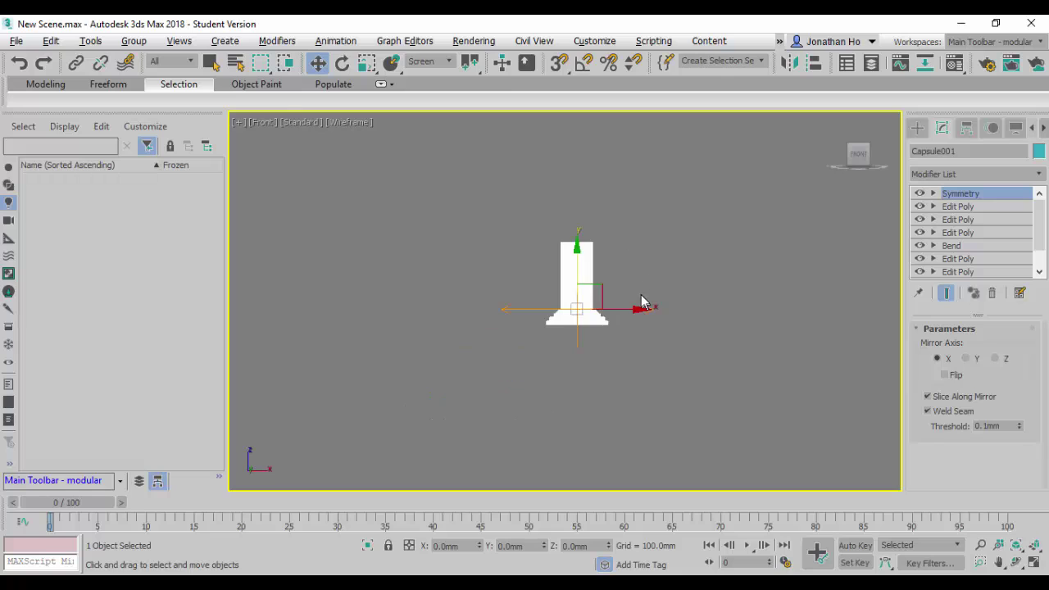
click(933, 194)
click(961, 206)
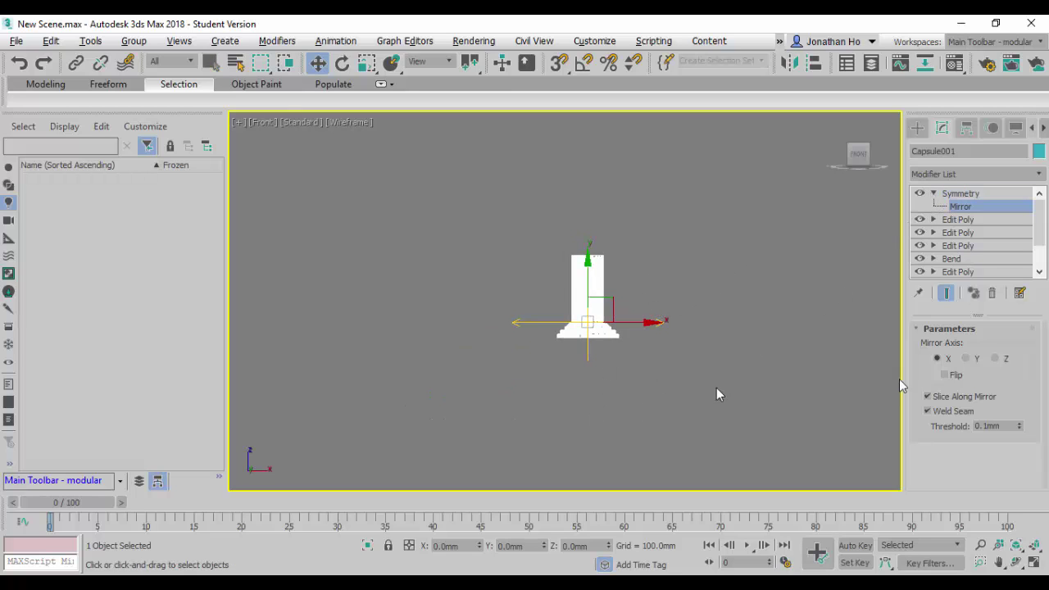
click(1000, 358)
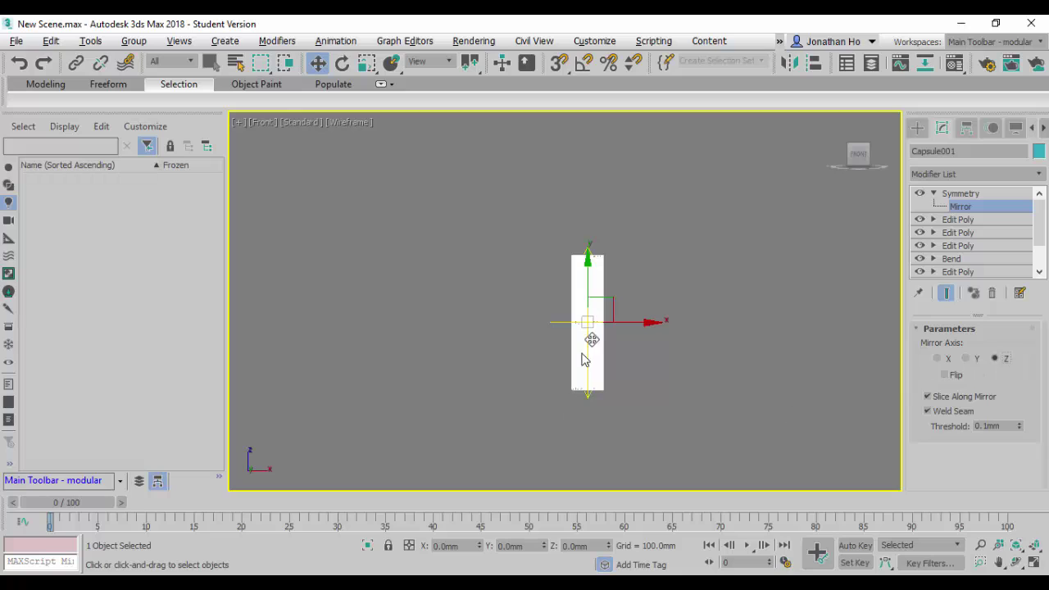
Flip the symmetry direction and raise the mirror plane above the shaft's upper end, to about 25,134 mm in Z
drag(594, 329, 591, 322)
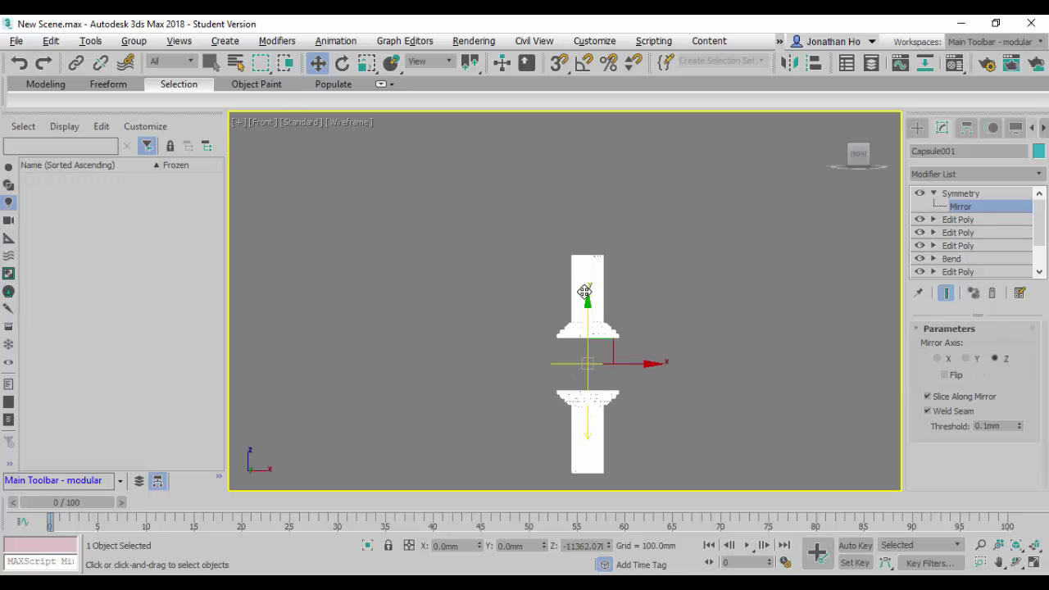
click(945, 375)
drag(588, 314, 601, 182)
middle_drag(634, 181, 632, 222)
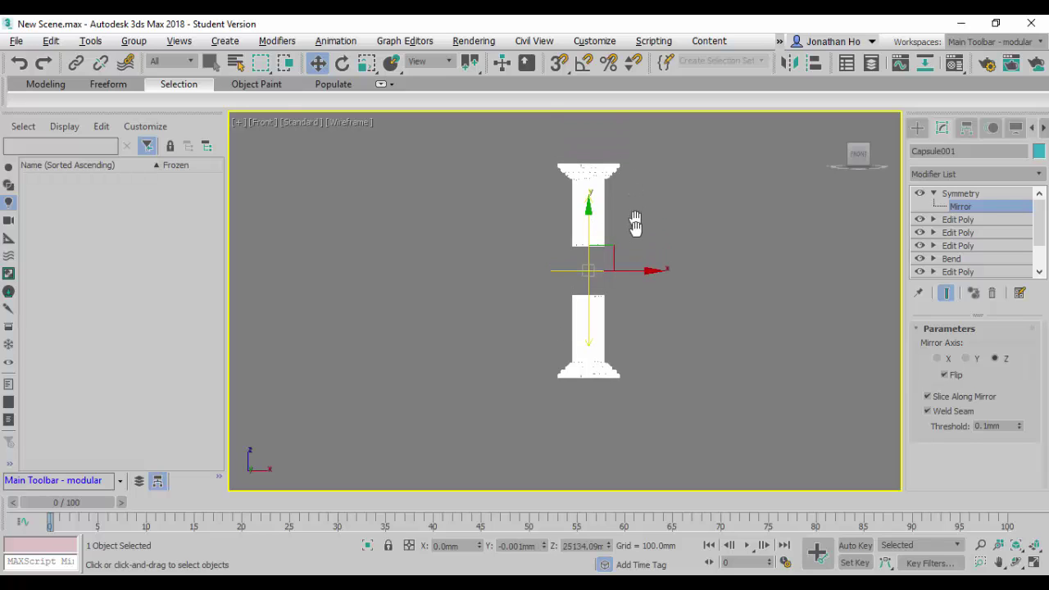
scroll(625, 251, up, 3)
Examine the mirrored column halves and the gap between them in the left and orthographic views
key(alt+w)
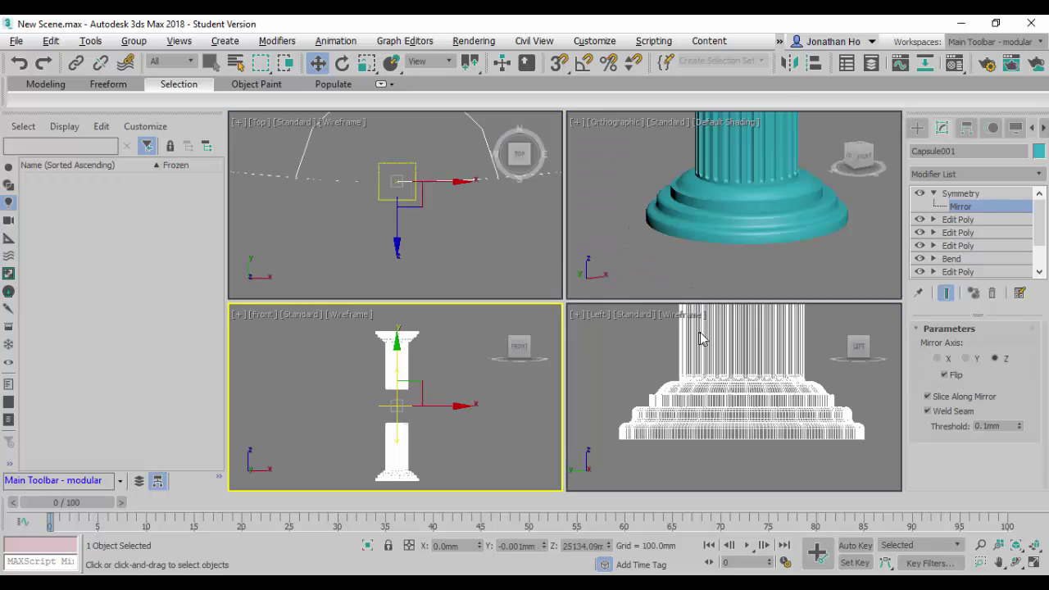
scroll(654, 445, up, 5)
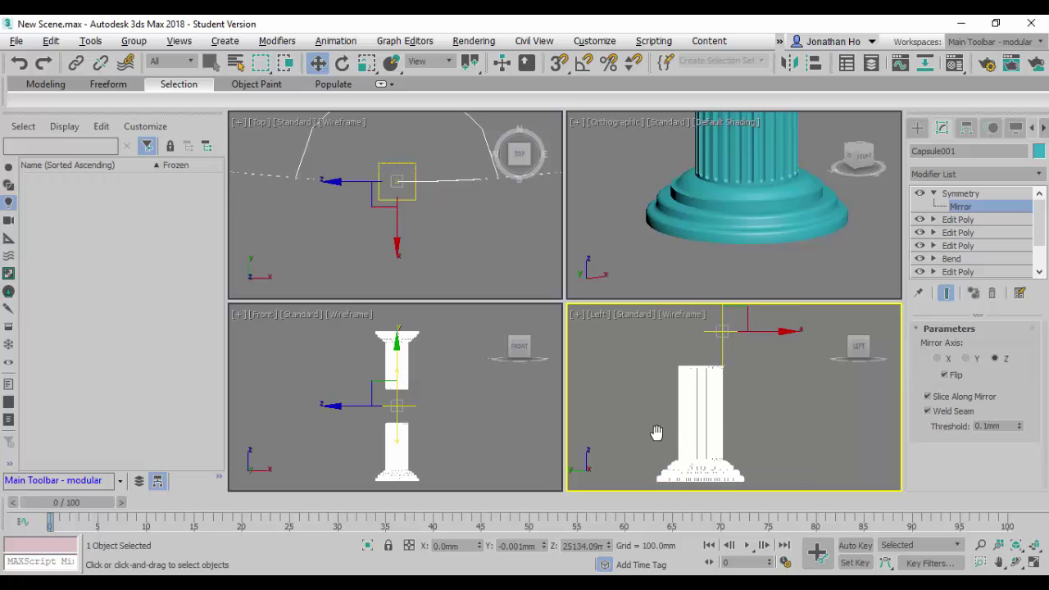
middle_drag(665, 426, 686, 442)
scroll(680, 426, down, 2)
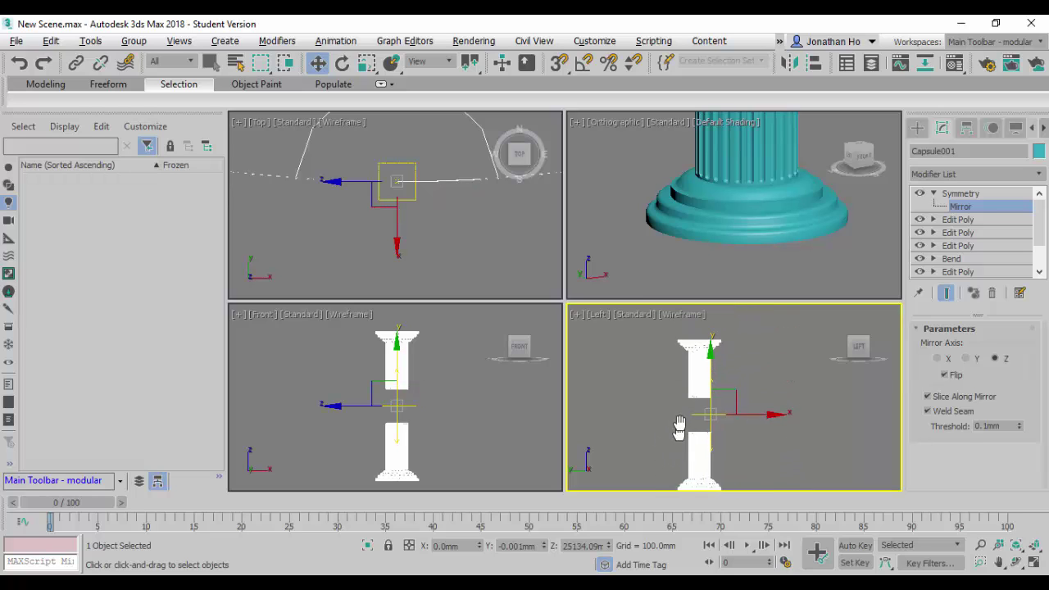
scroll(644, 295, up, 2)
middle_click(632, 304)
key(alt+w)
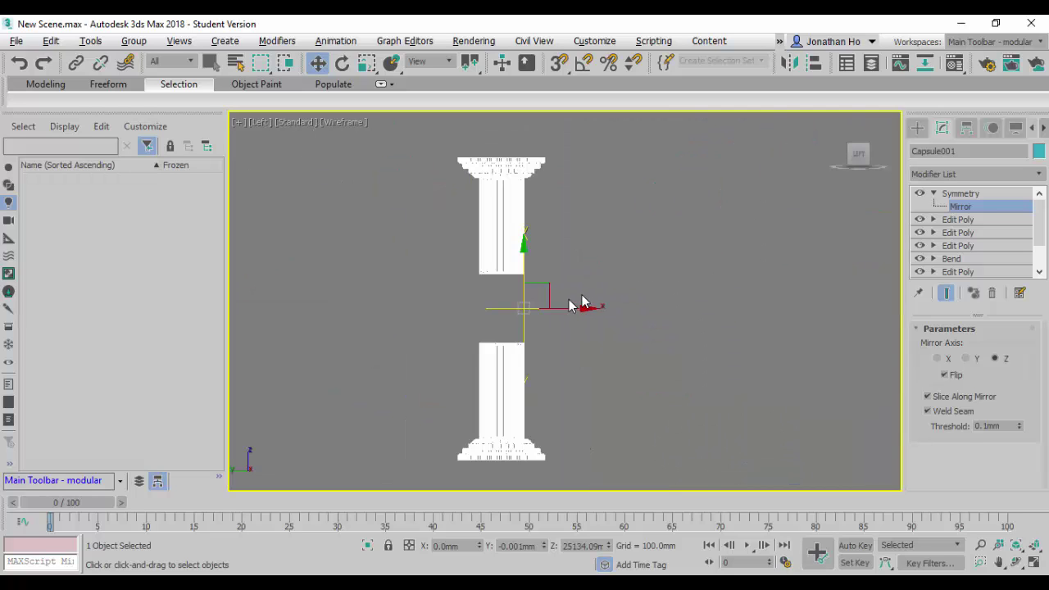
scroll(569, 312, down, 2)
key(alt+w)
middle_click(649, 262)
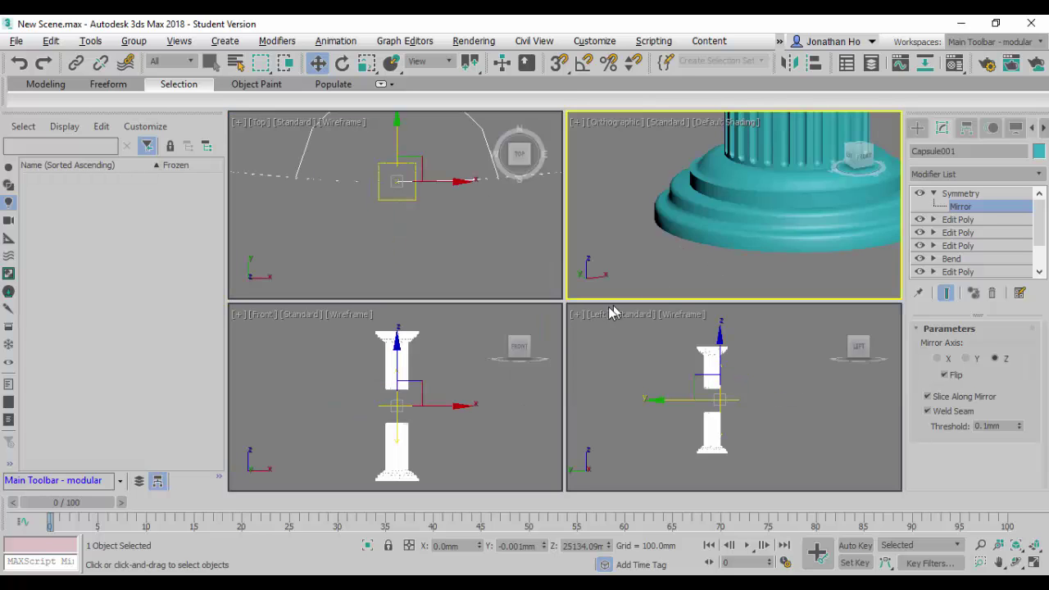
key(alt+w)
middle_drag(587, 241, 537, 396)
scroll(537, 390, down, 5)
drag(536, 379, 579, 317)
middle_drag(579, 316, 608, 355)
key(alt+w)
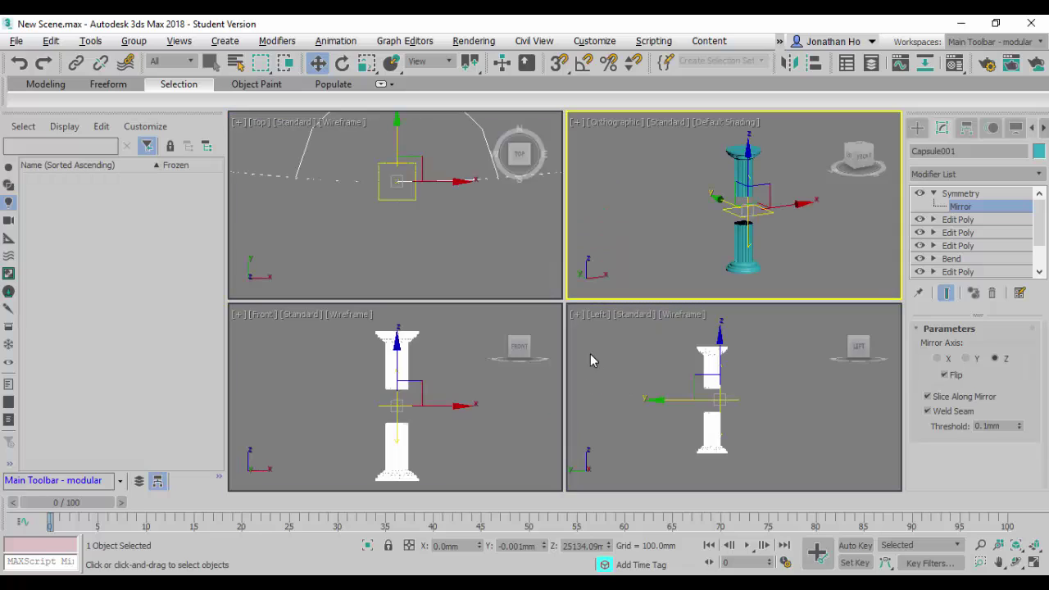
In the front view, select the lower shaft's top vertices beneath the Symmetry modifier and raise them about 10,604 mm until both halves meet
middle_click(442, 467)
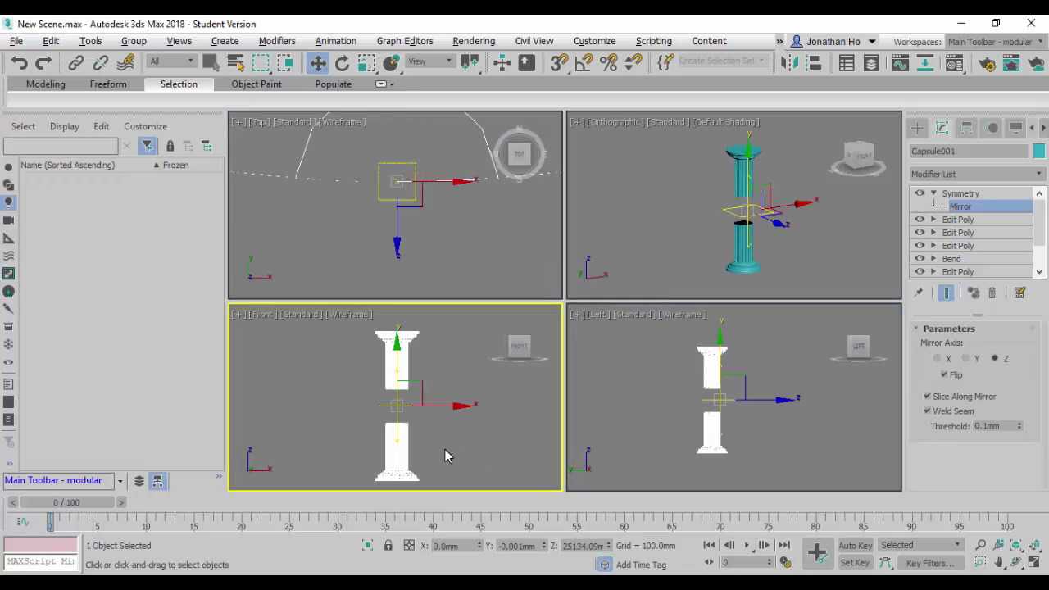
key(alt+w)
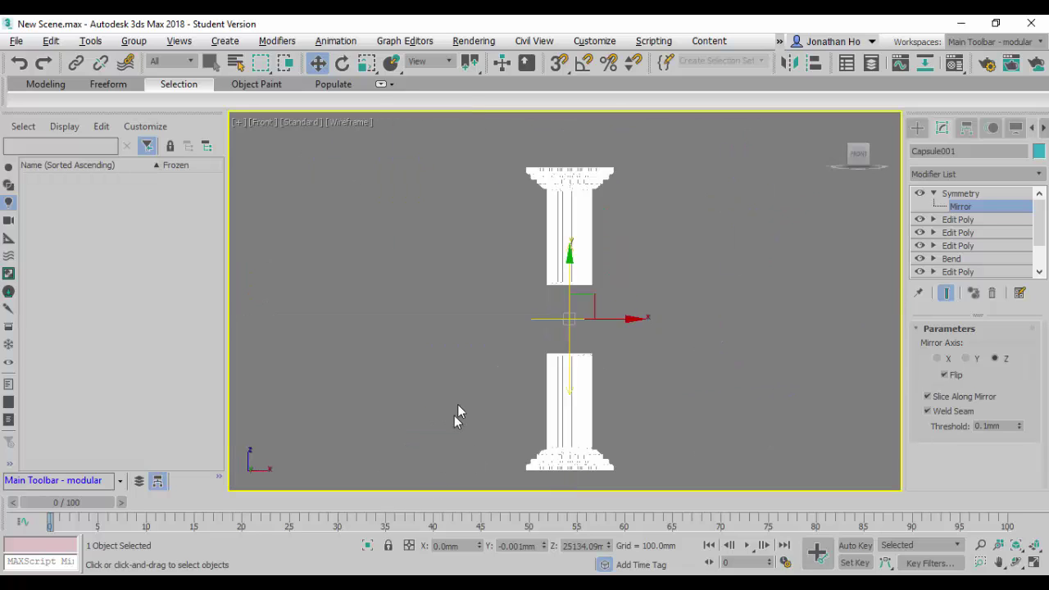
click(971, 209)
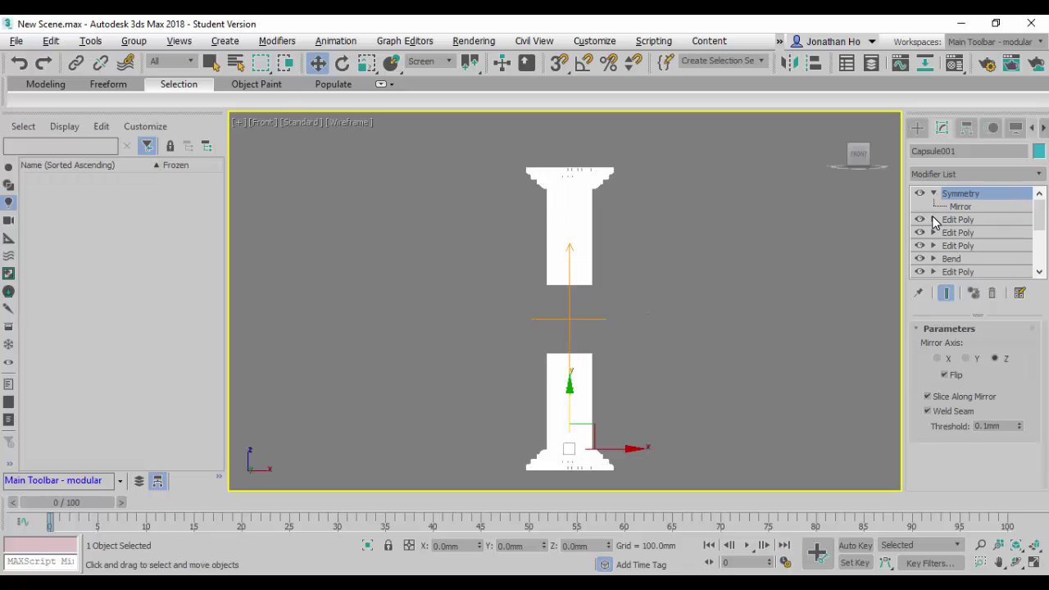
click(934, 220)
click(961, 235)
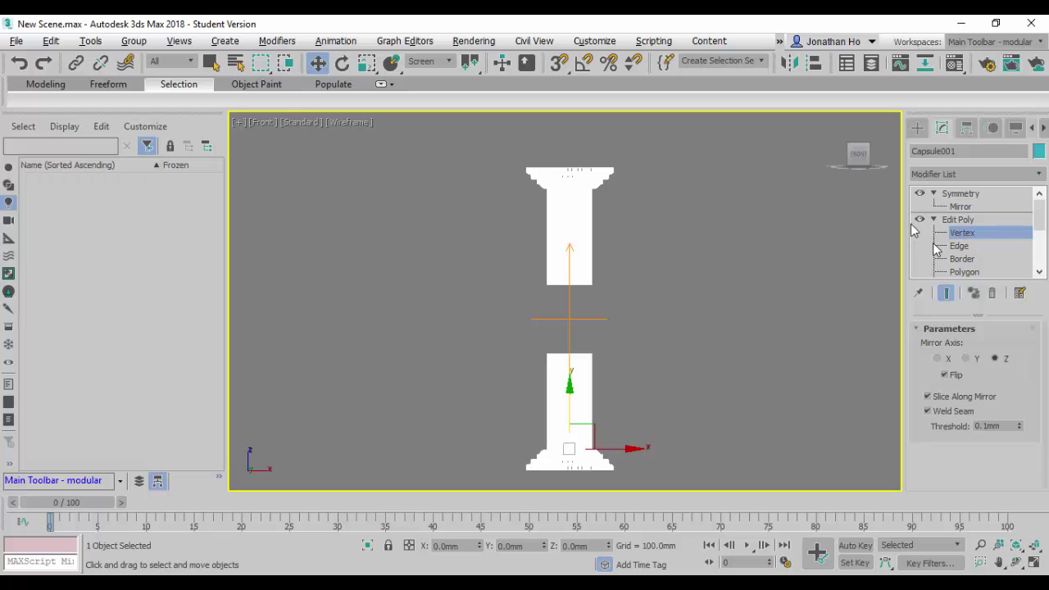
click(960, 234)
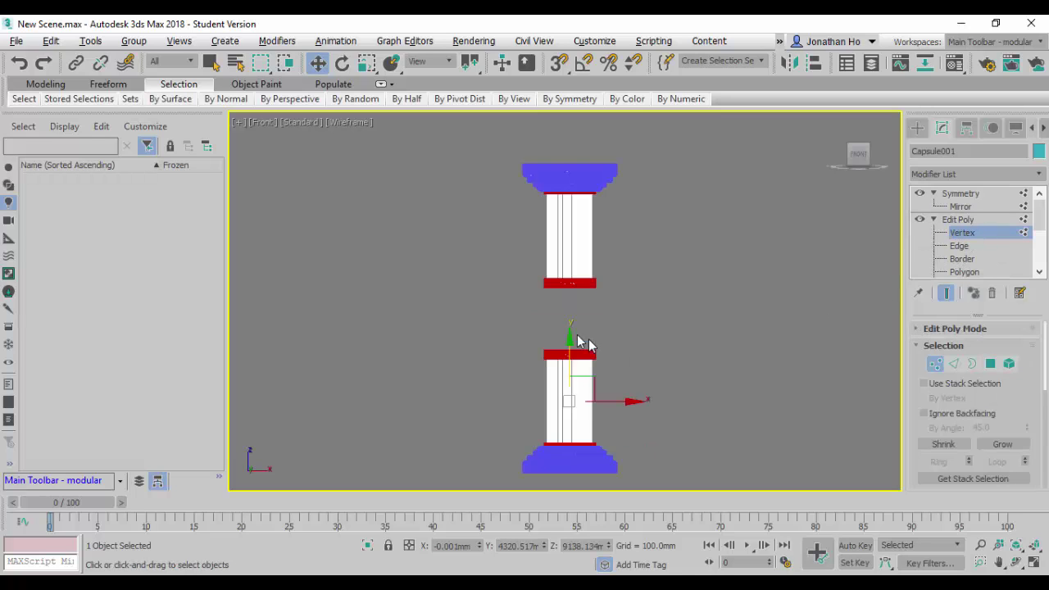
drag(632, 382, 631, 381)
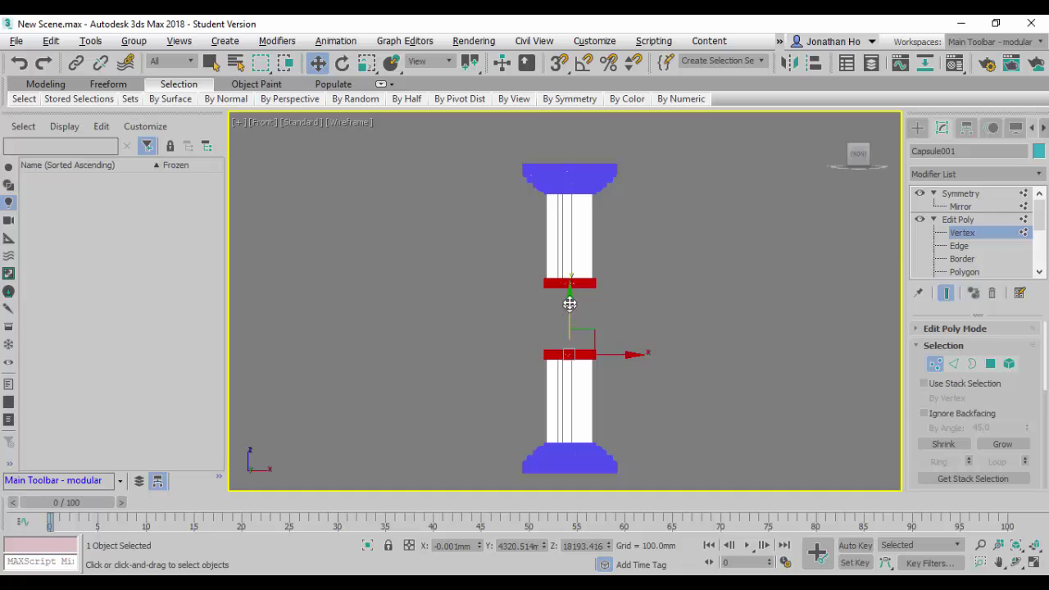
drag(570, 304, 573, 256)
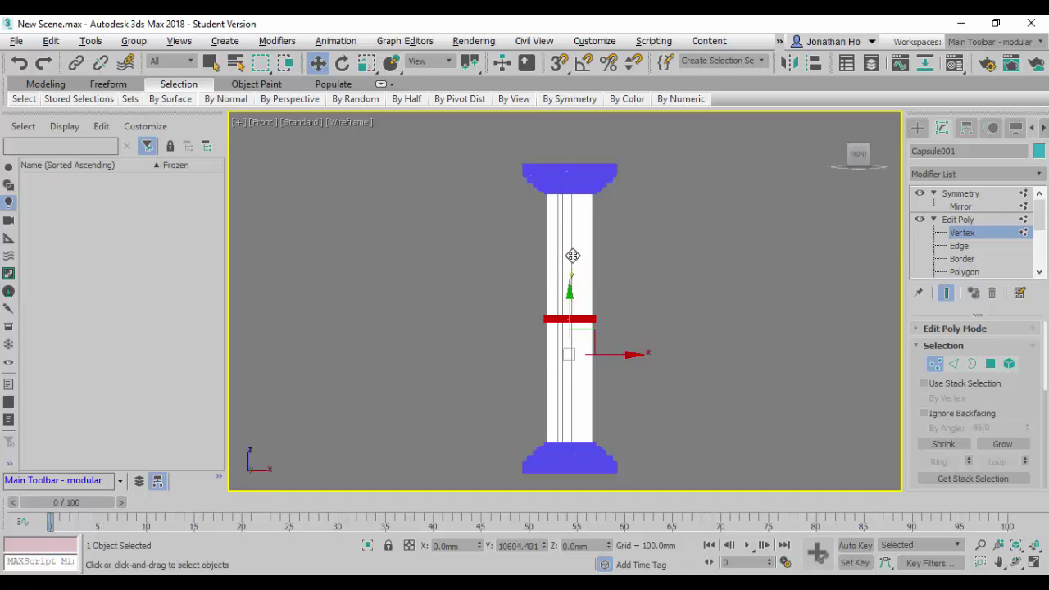
Return to the Symmetry modifier at the head of the stack and deselect the column
click(958, 193)
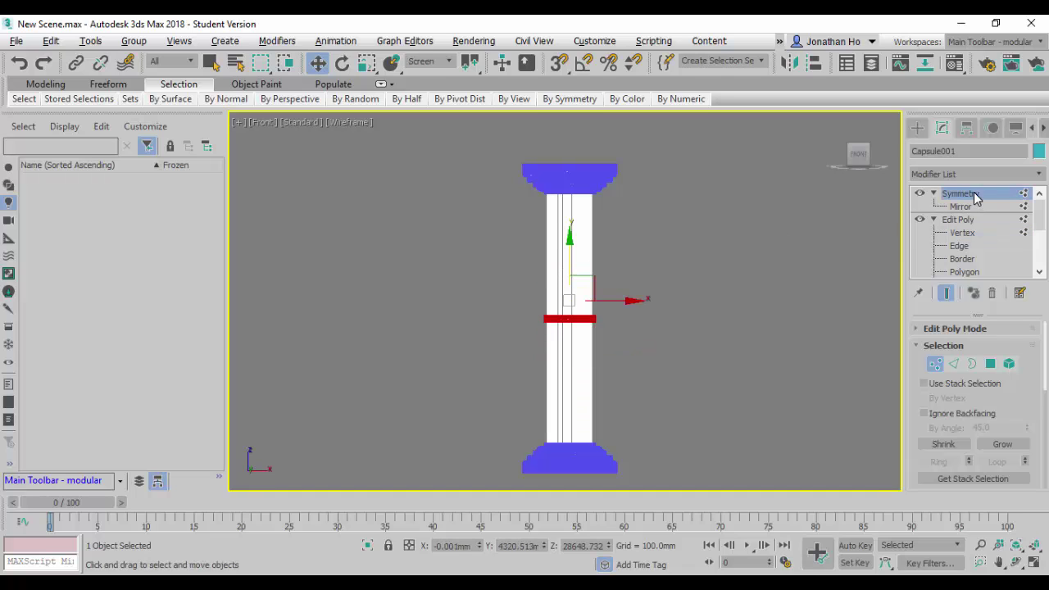
click(933, 193)
click(933, 206)
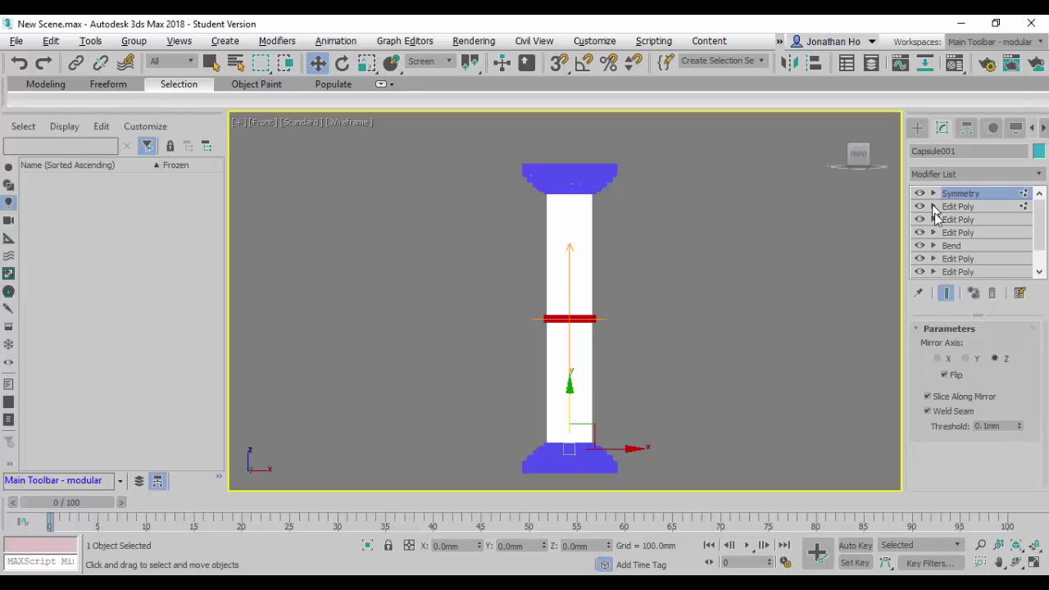
click(701, 344)
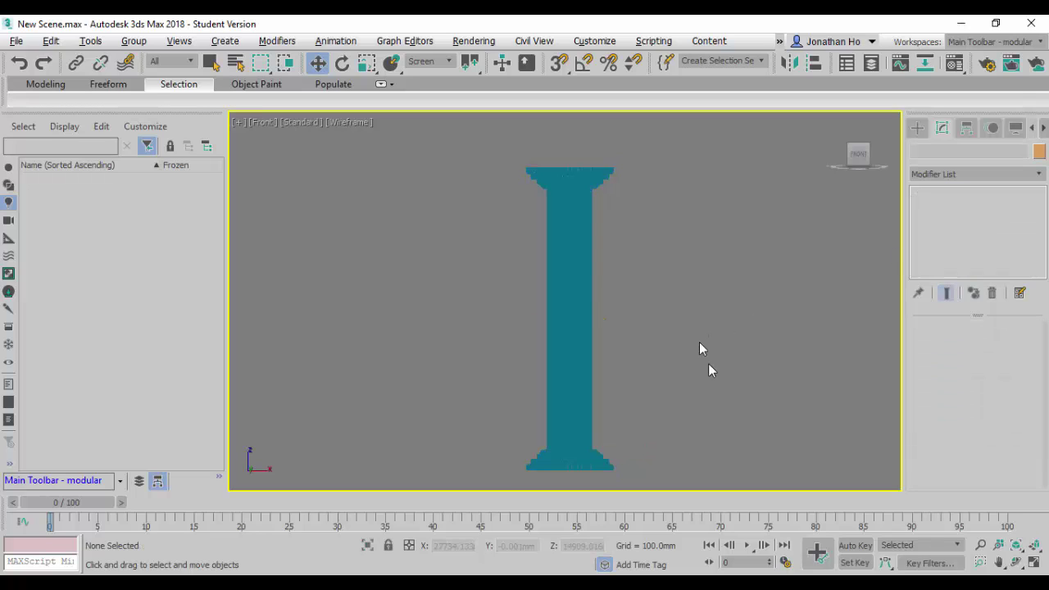
Examine the complete column with its matching base and capital in the shaded orthographic view
click(581, 291)
key(alt+w)
click(734, 263)
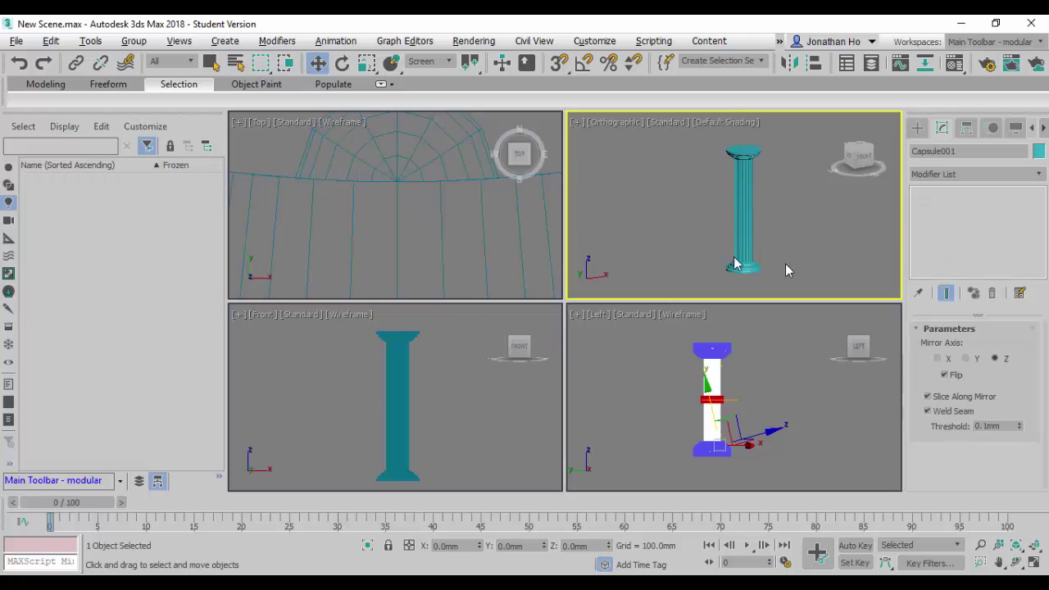
click(786, 270)
key(alt+w)
middle_drag(744, 272, 632, 283)
scroll(593, 319, up, 3)
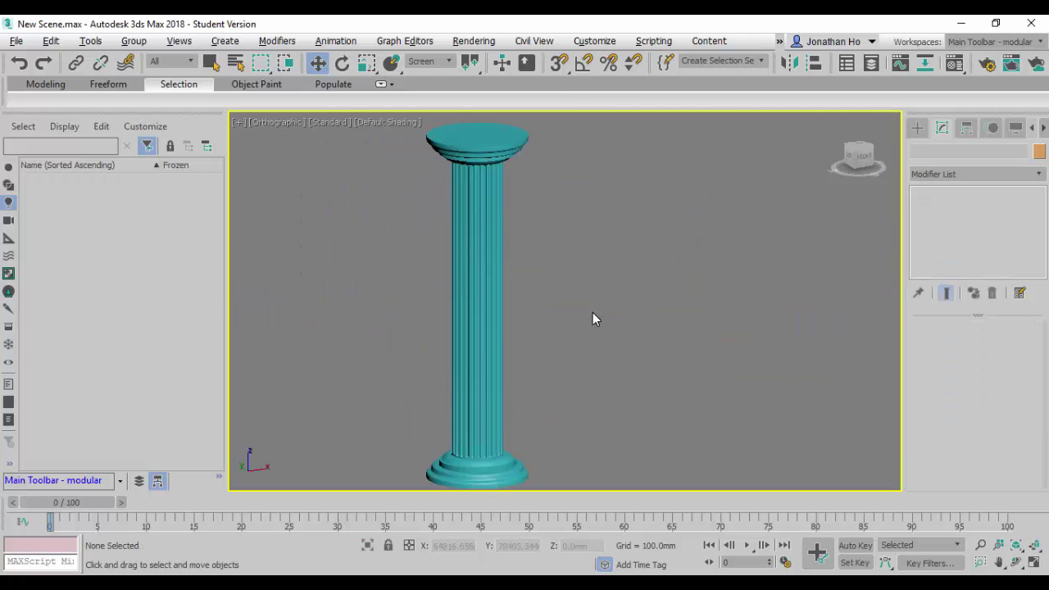
scroll(593, 319, down, 5)
Clone the column along X in the front view as 4 evenly spaced copies, using the Copy option
click(448, 396)
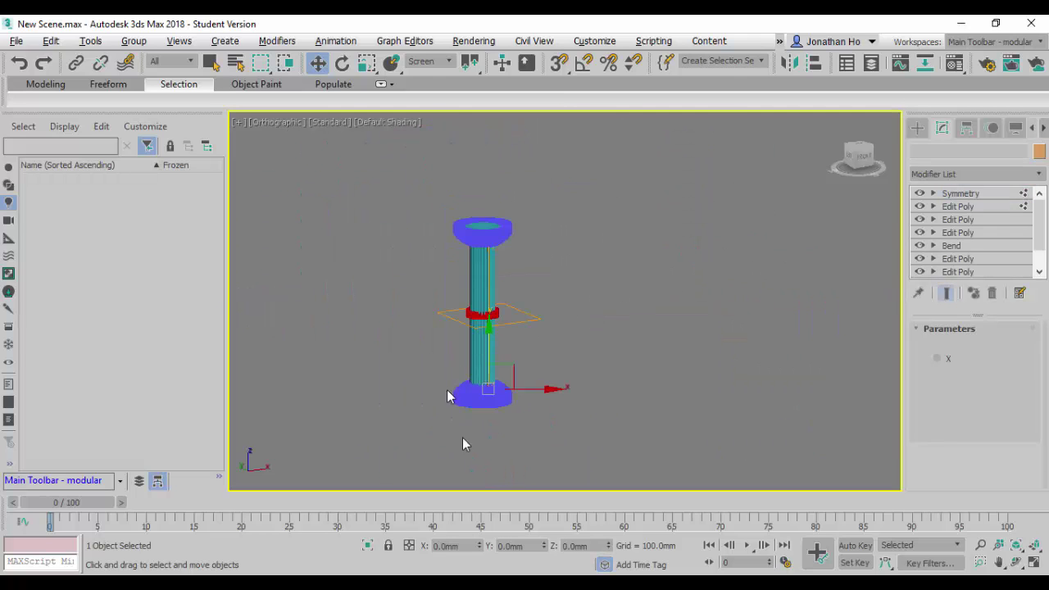
key(alt+w)
middle_drag(429, 428, 413, 403)
scroll(298, 407, up, 1)
scroll(418, 410, up, 1)
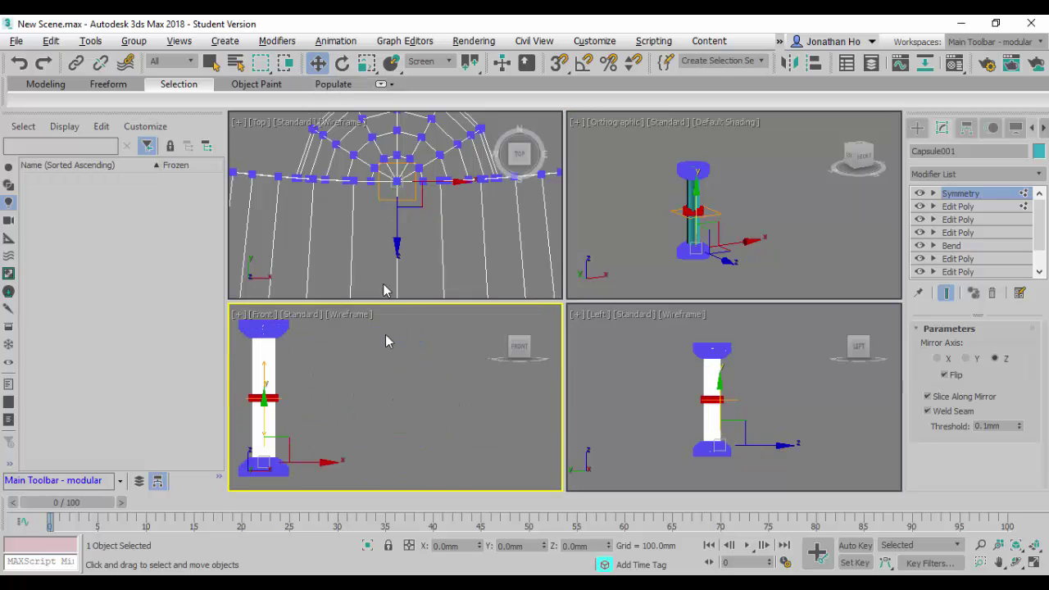
scroll(369, 385, down, 2)
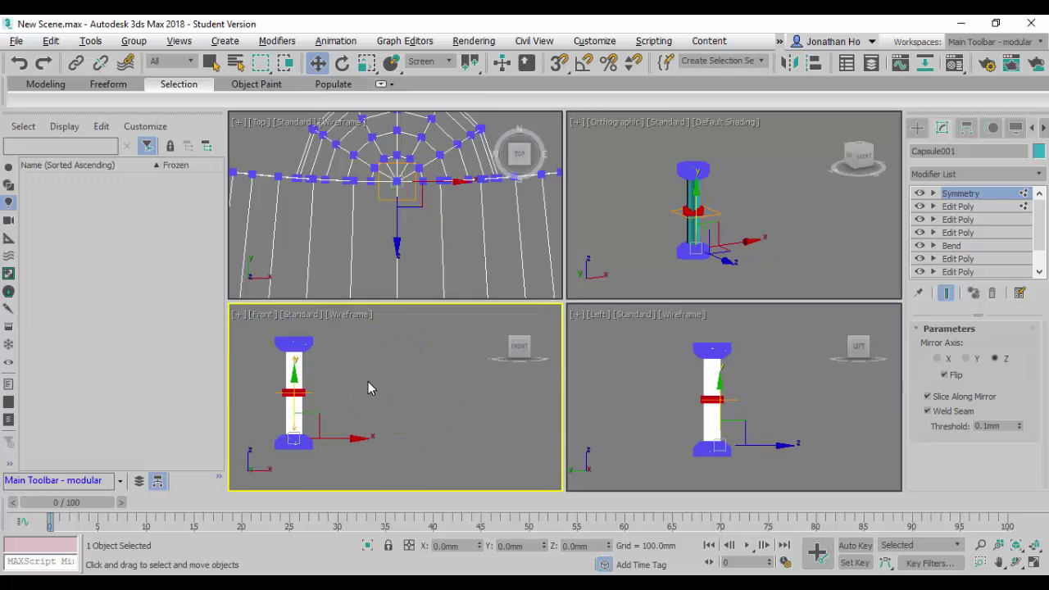
click(328, 438)
mouse_move(396, 437)
shift+mouse_down()
mouse_move(386, 435)
mouse_move(399, 436)
shift+mouse_up()
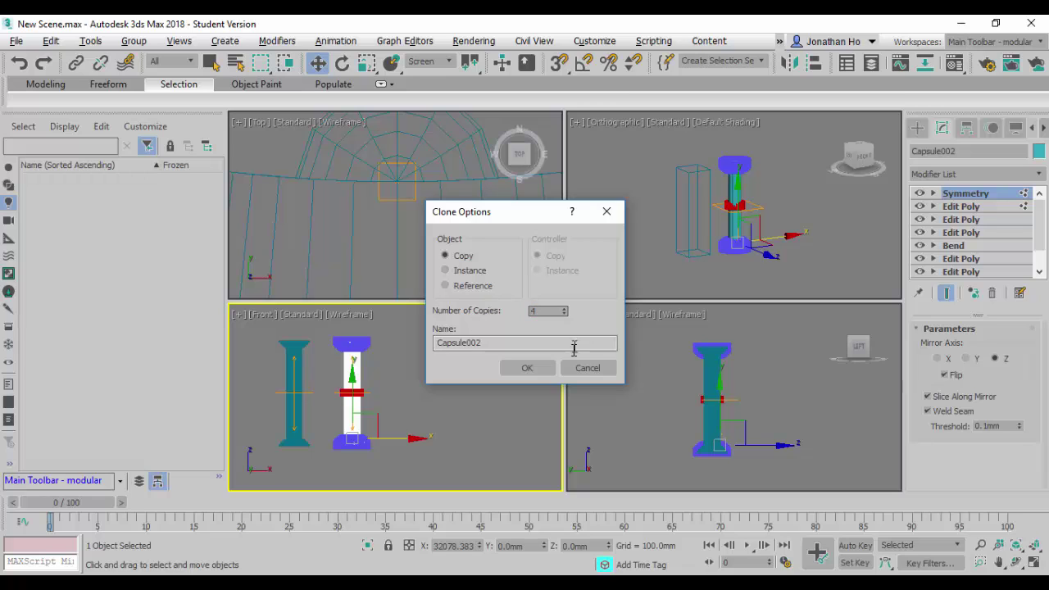
click(529, 368)
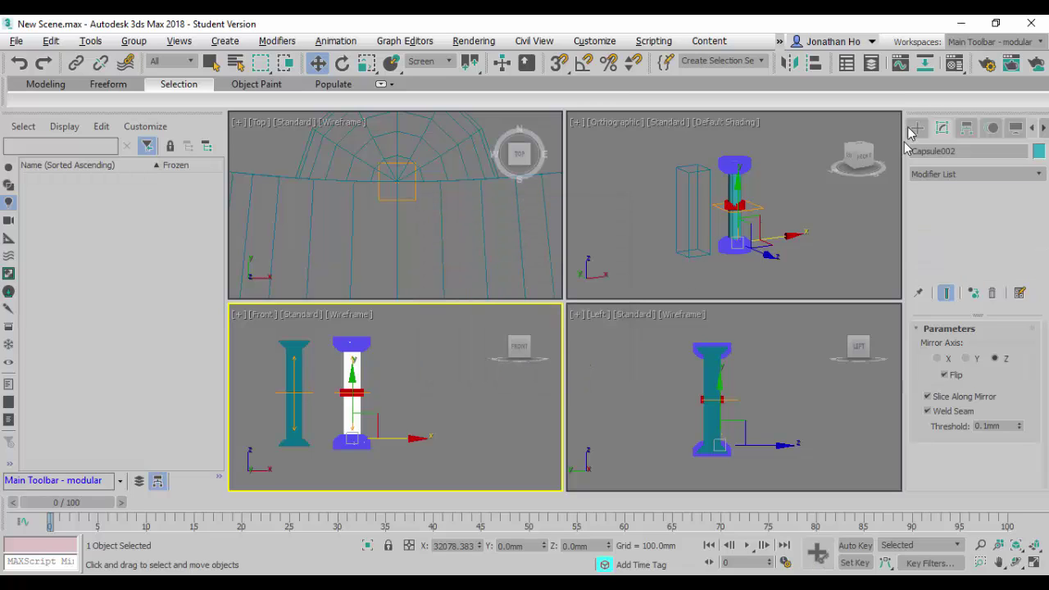
Clear the selection and examine the row of columns from a raised angle in the orthographic view
click(844, 245)
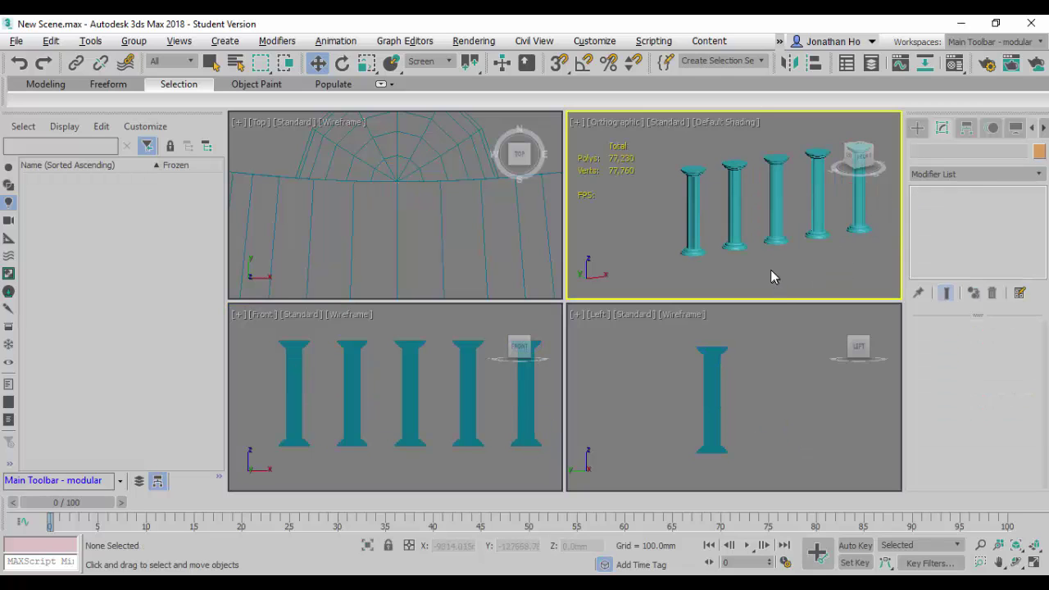
key(alt+w)
scroll(705, 414, up, 2)
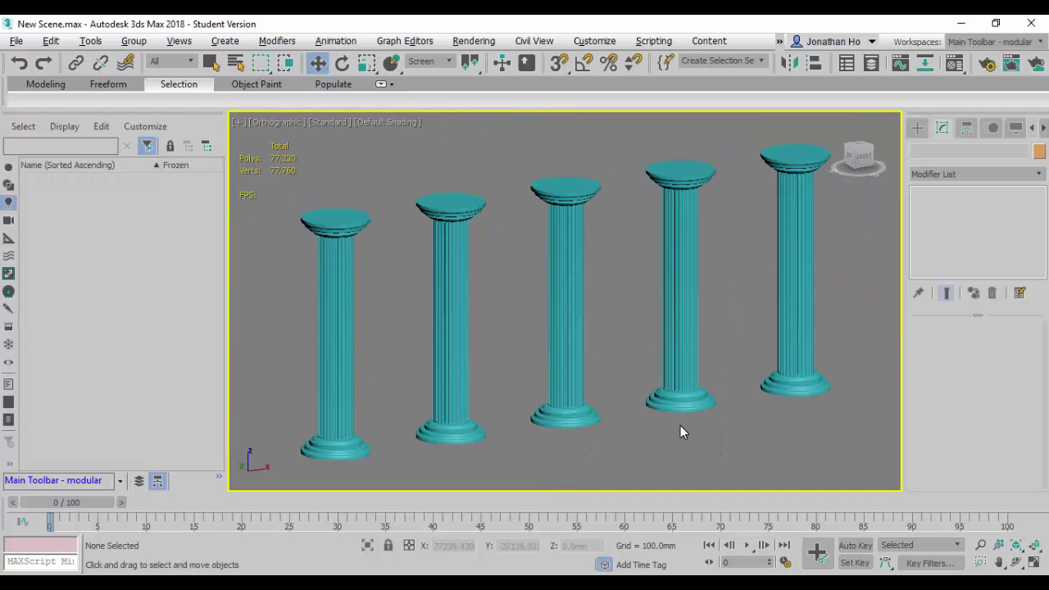
mouse_move(669, 457)
alt+middle_down()
mouse_move(693, 466)
mouse_move(668, 469)
alt+middle_up()
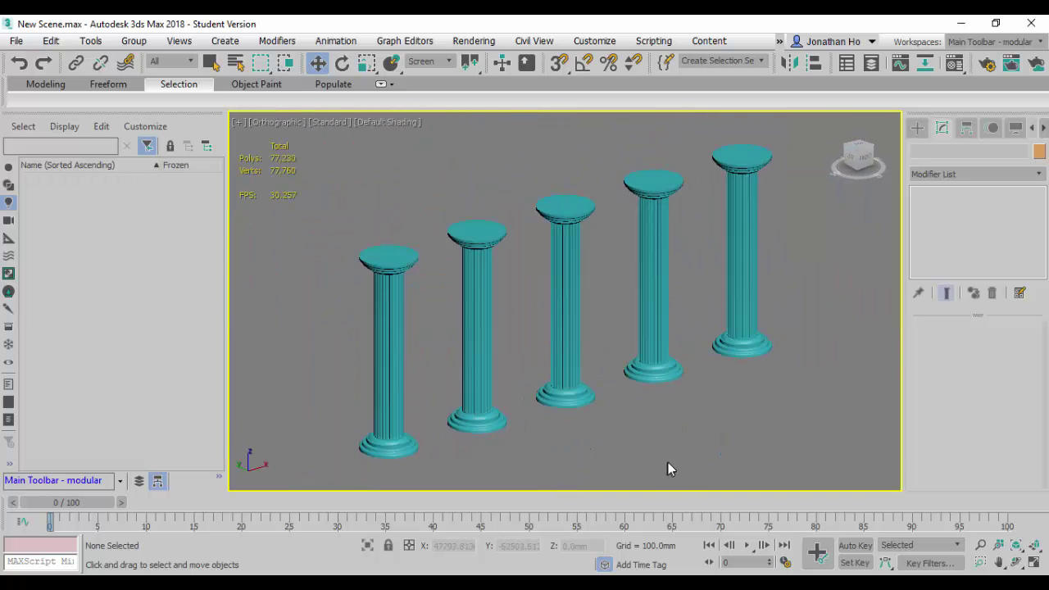